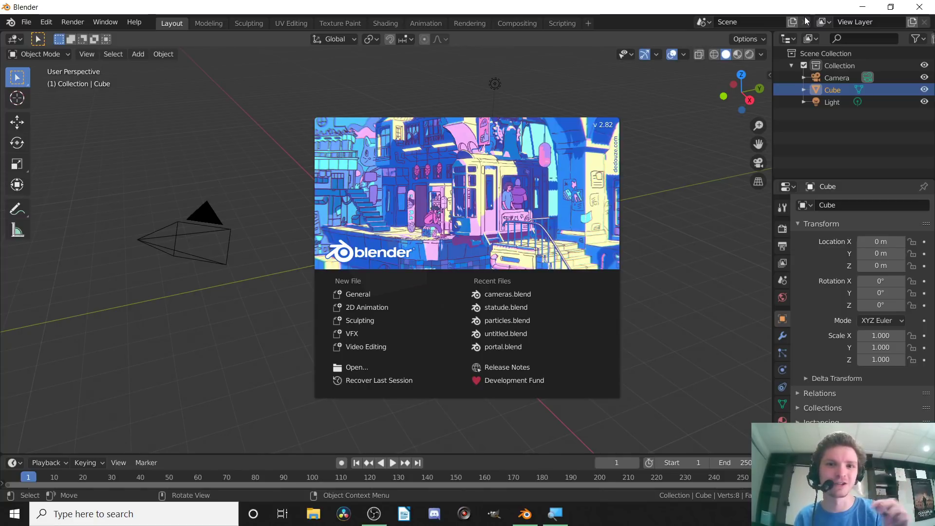
Step: Dismiss the splash screen and create a new file from the VFX template
click(275, 259)
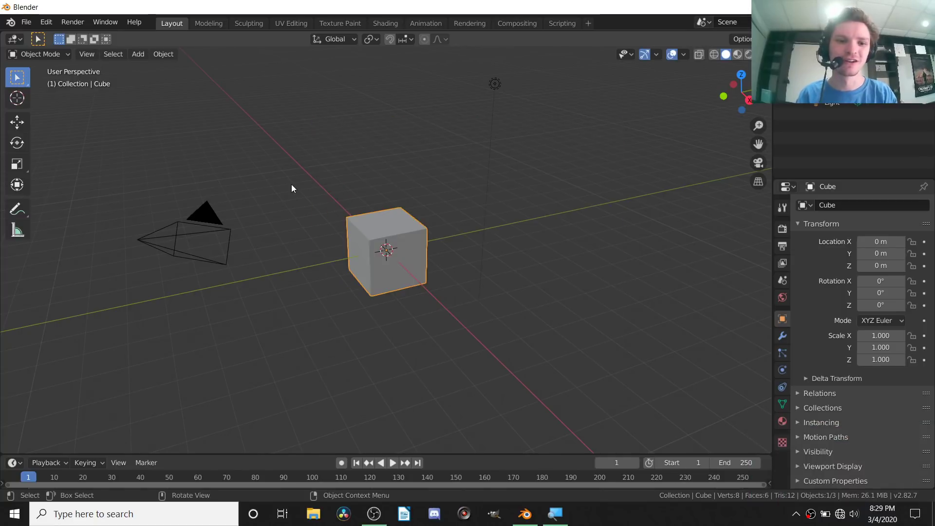
key(q)
click(295, 181)
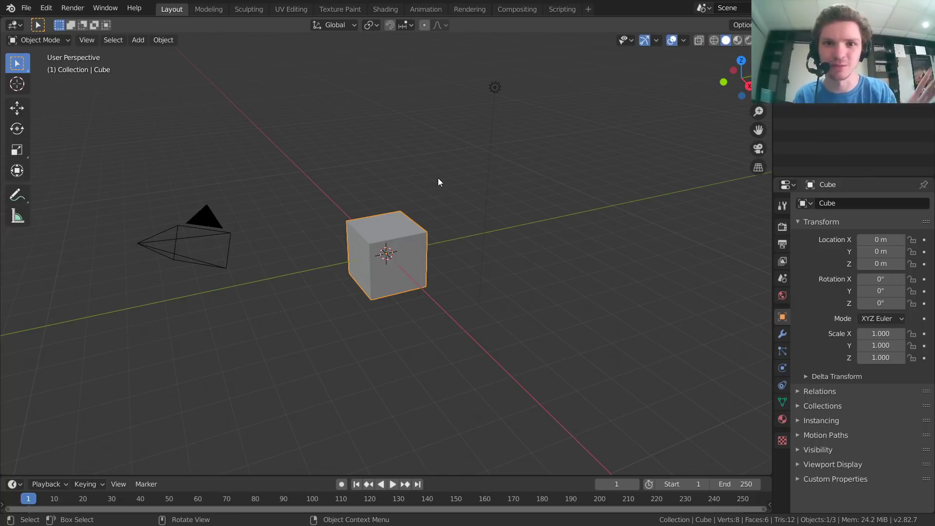
scroll(432, 183, up, 2)
scroll(430, 184, down, 3)
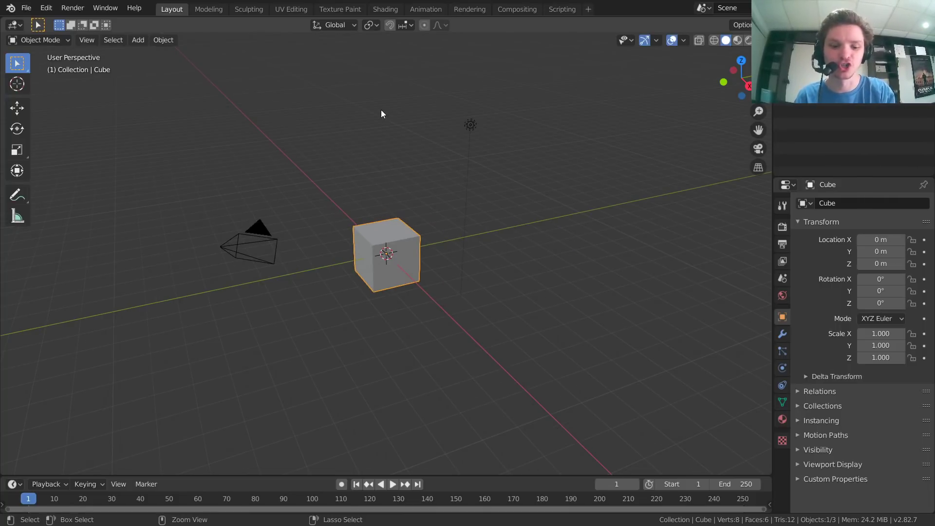
key(ctrl+n)
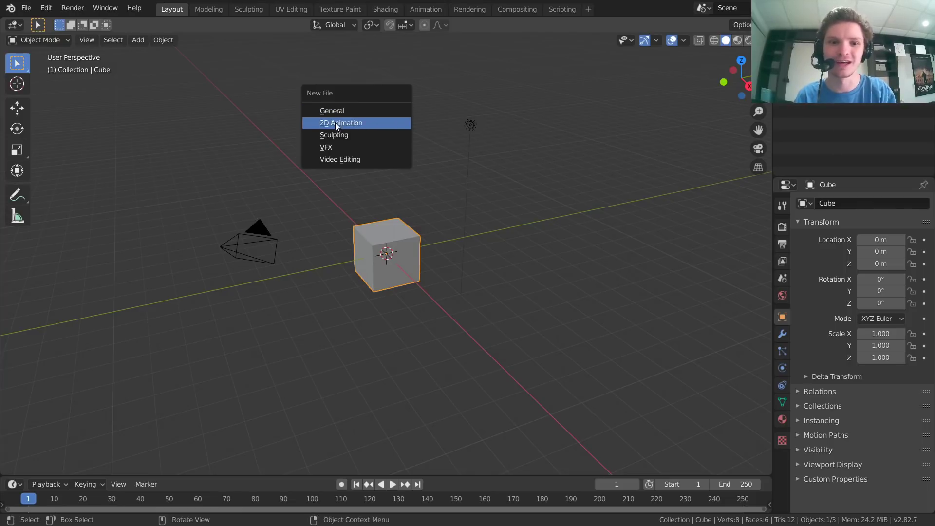
click(332, 148)
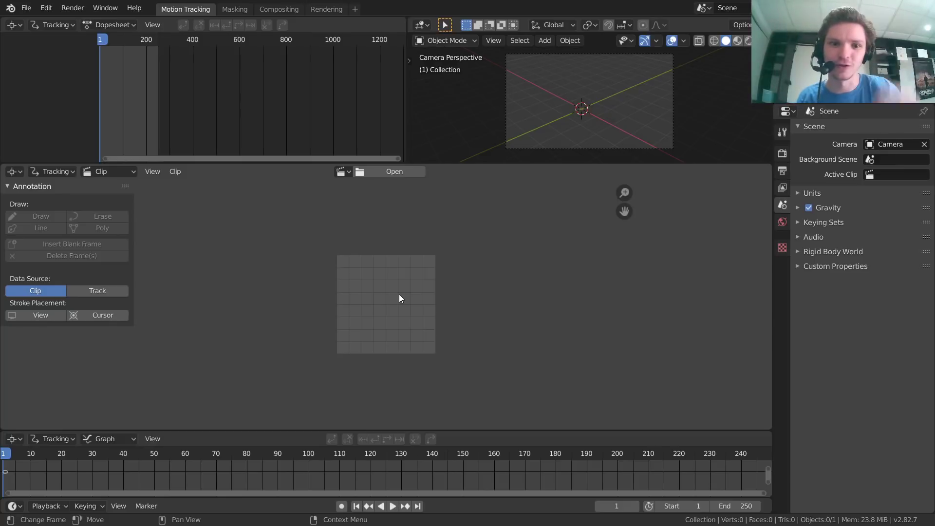
Step: Load the headsource.mp4 footage from the Desktop folder as the movie clip for tracking
click(388, 171)
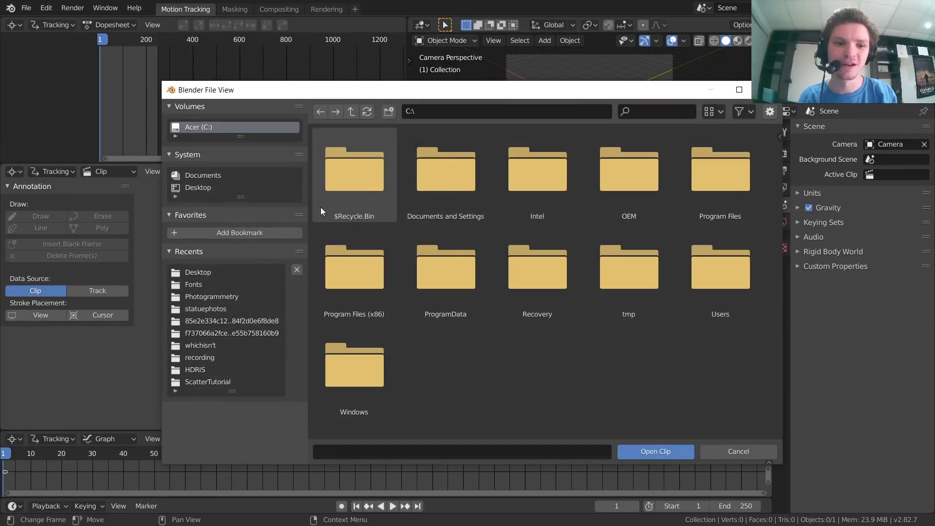
click(208, 271)
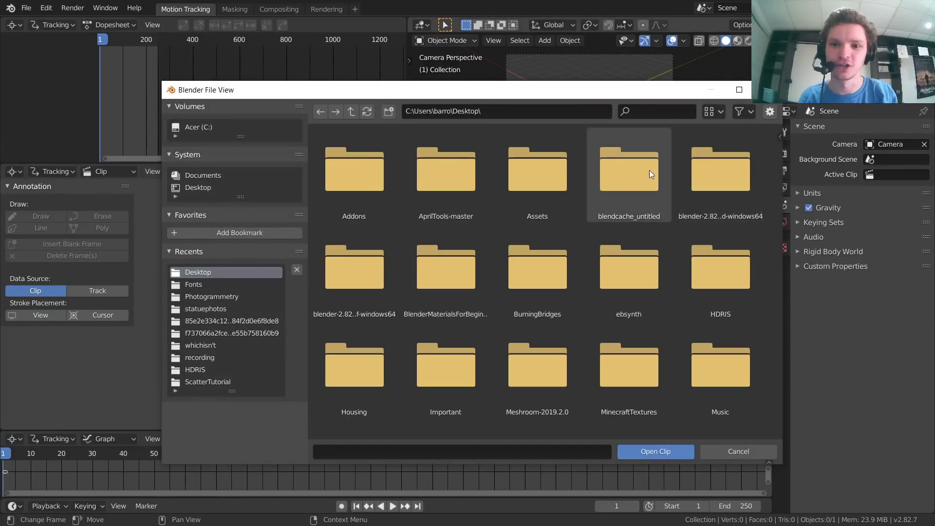
scroll(635, 194, down, 10)
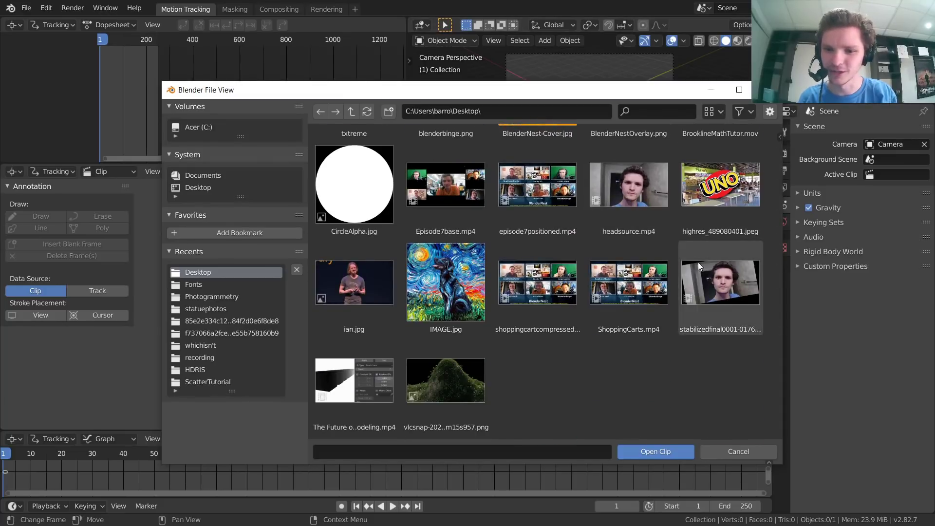
double_click(639, 178)
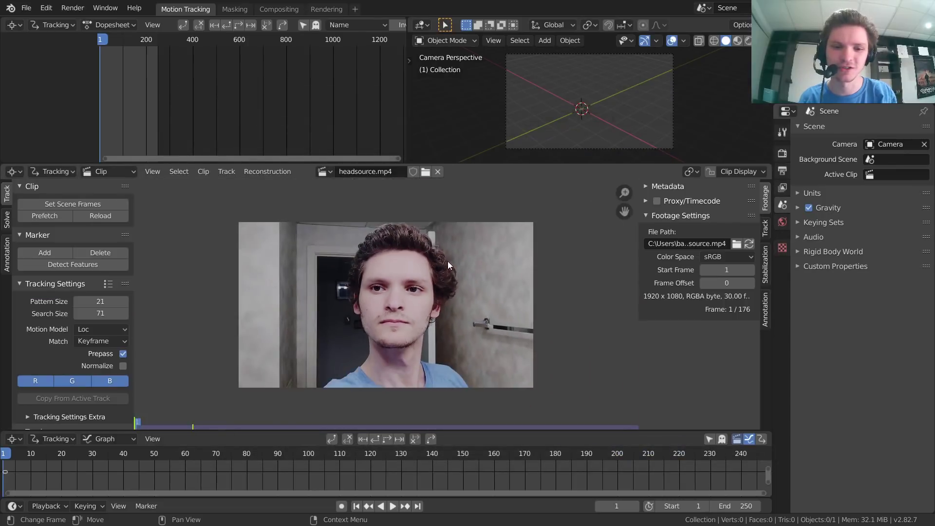
Step: Play and scrub through the head footage to examine the motion, and return to frame 1
scroll(445, 264, up, 2)
scroll(440, 269, down, 1)
key(space)
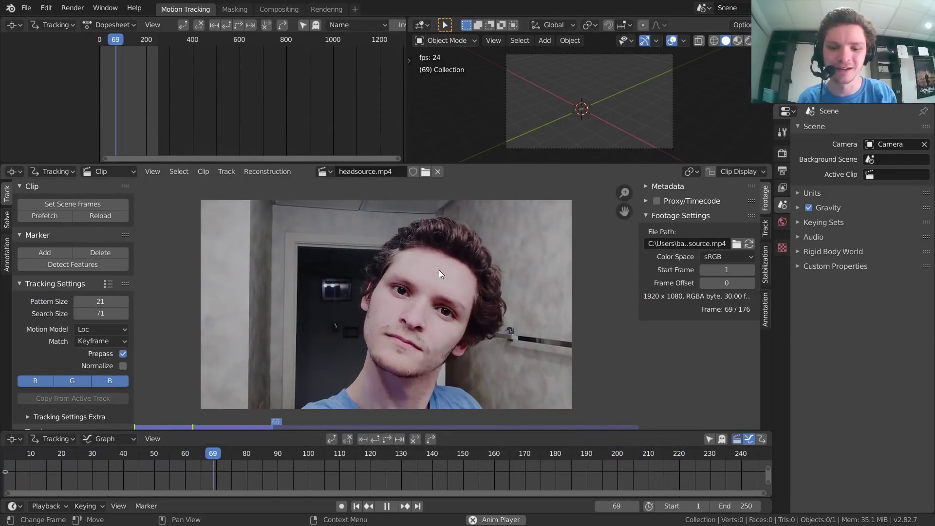
key(space)
key(shift+Left)
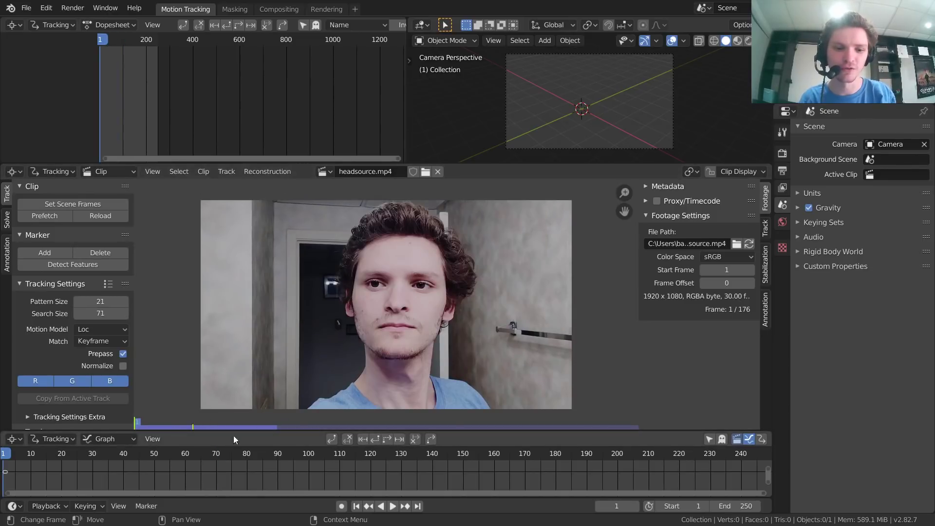
drag(45, 457, 274, 456)
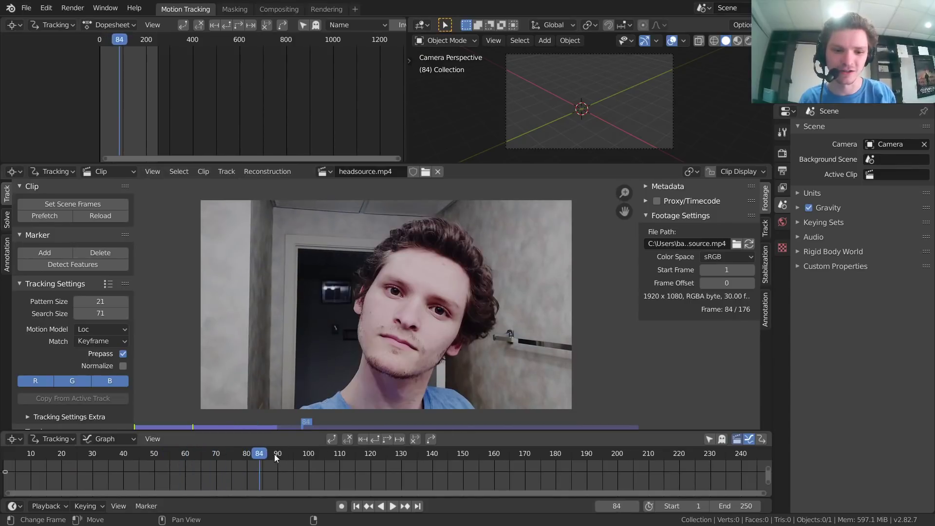
key(Right)
key(Right)
key(Right)
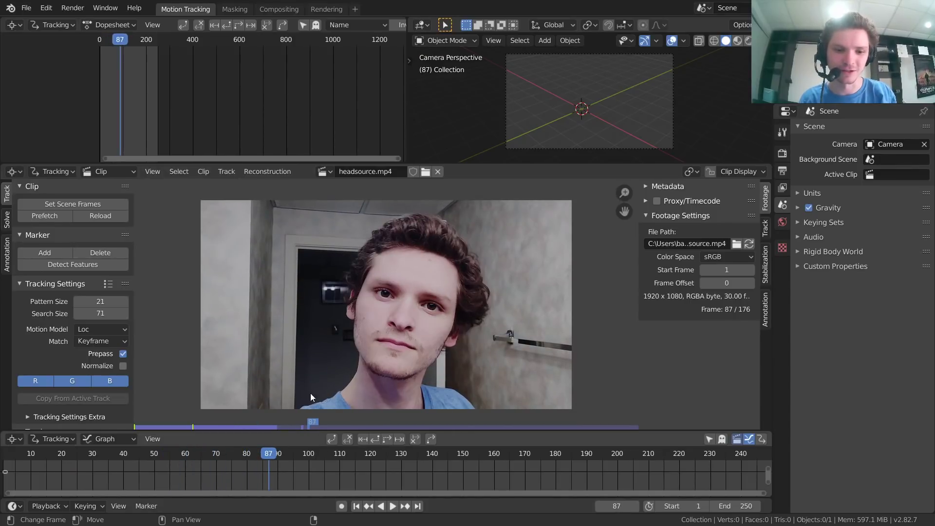
key(space)
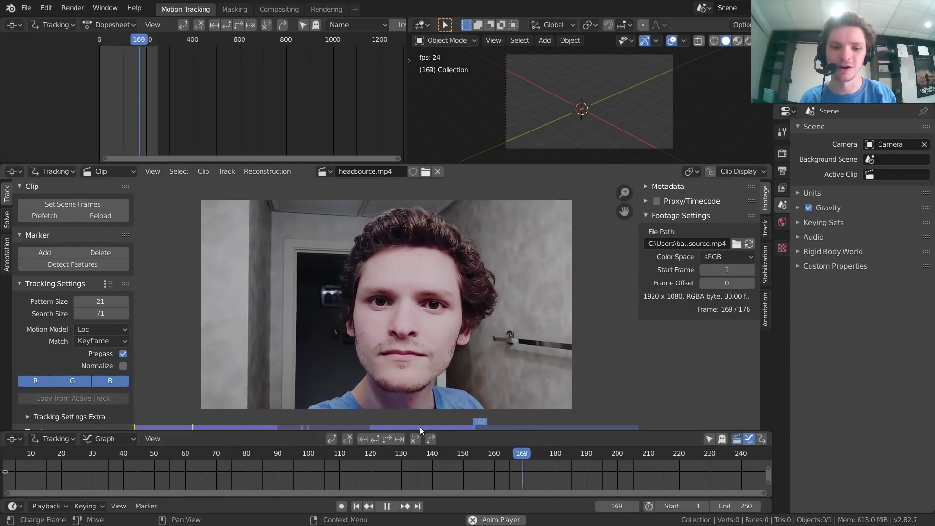
key(space)
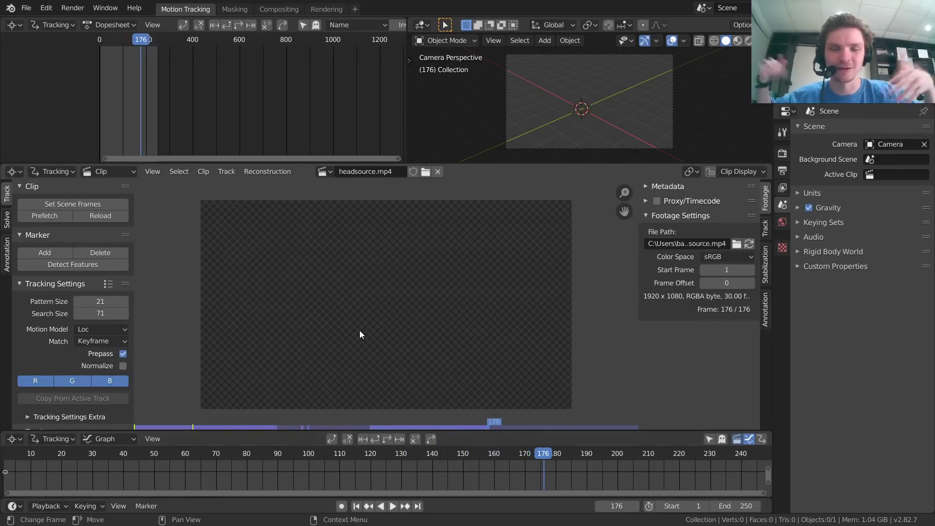
key(shift+Left)
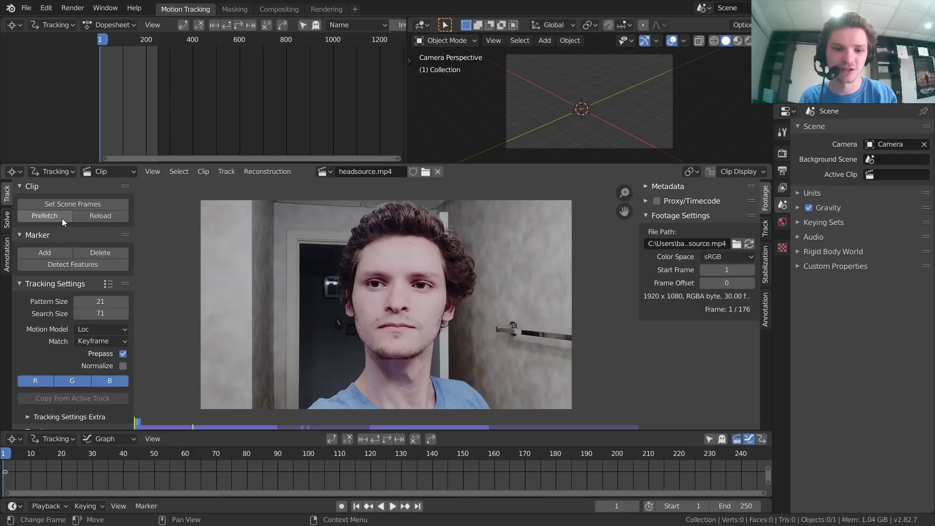
Step: Prefetch the clip's frames and match the scene's frame range to the clip's length
click(48, 218)
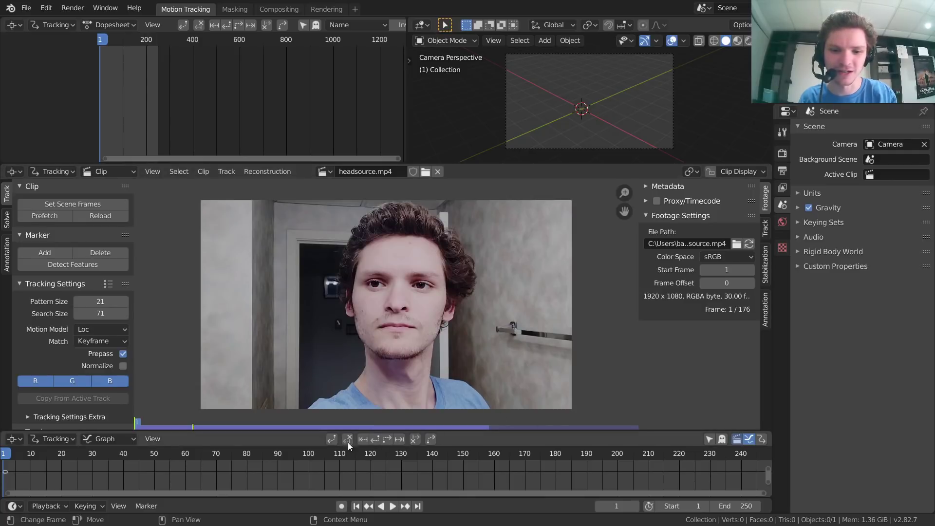
click(206, 453)
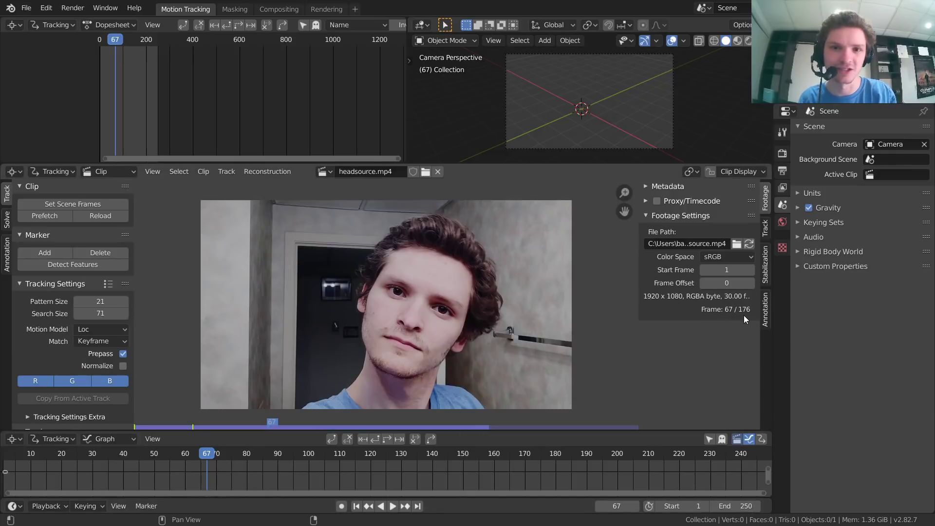
click(75, 205)
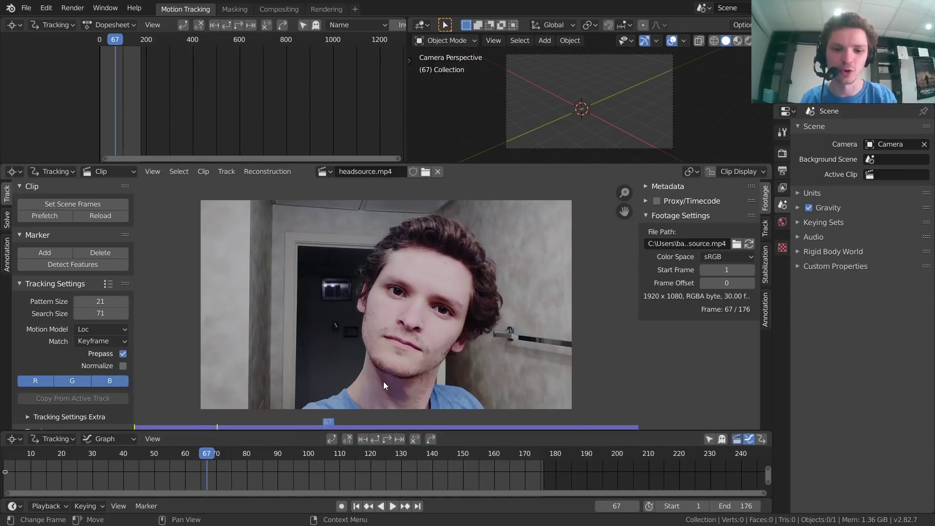
Step: Check the footage's final frames and set the scene's end frame to 175
key(space)
key(space)
key(shift+Right)
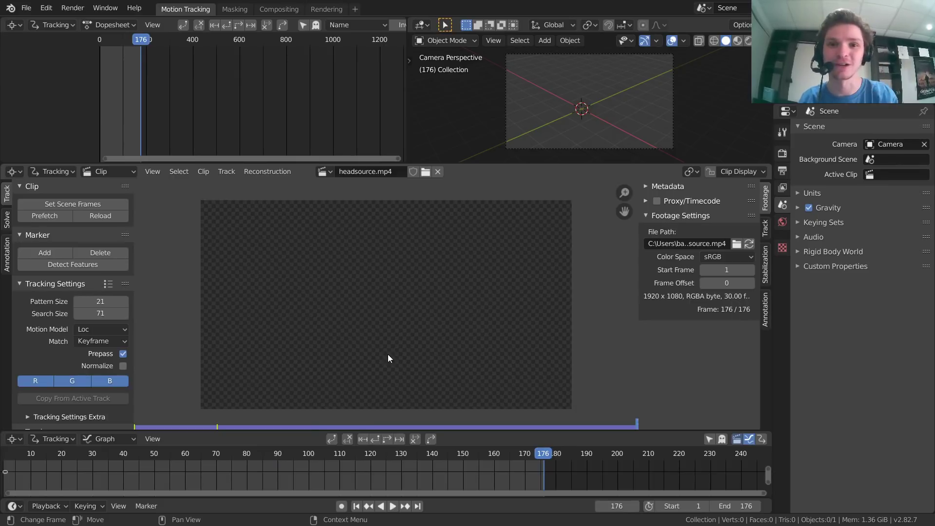
key(Left)
key(Right)
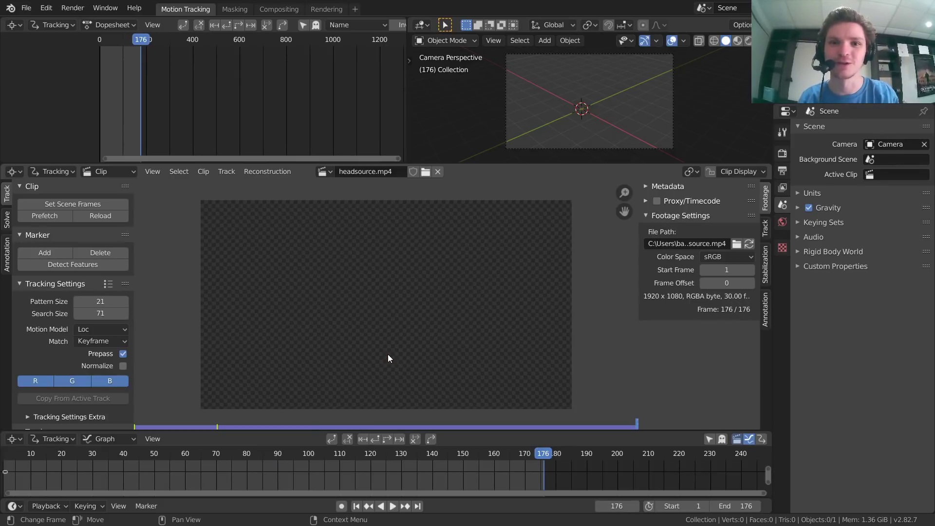
key(Left)
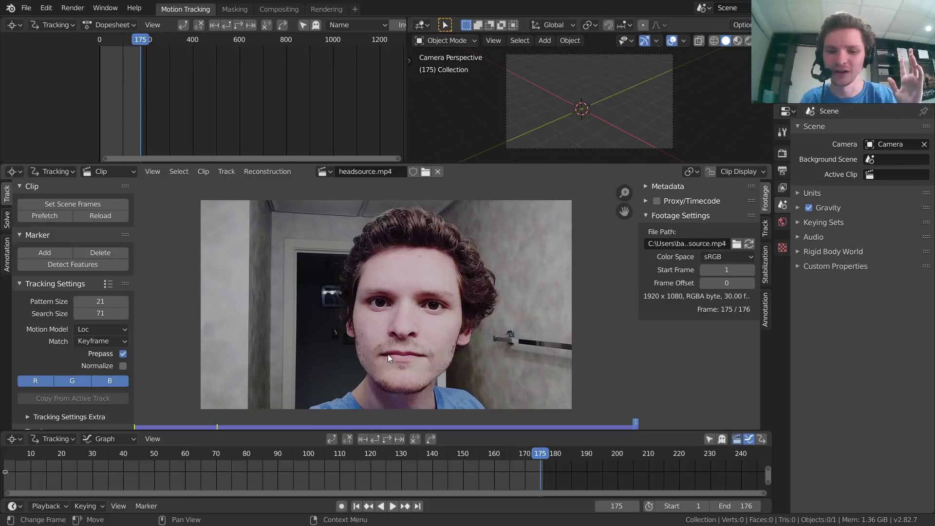
key(Right)
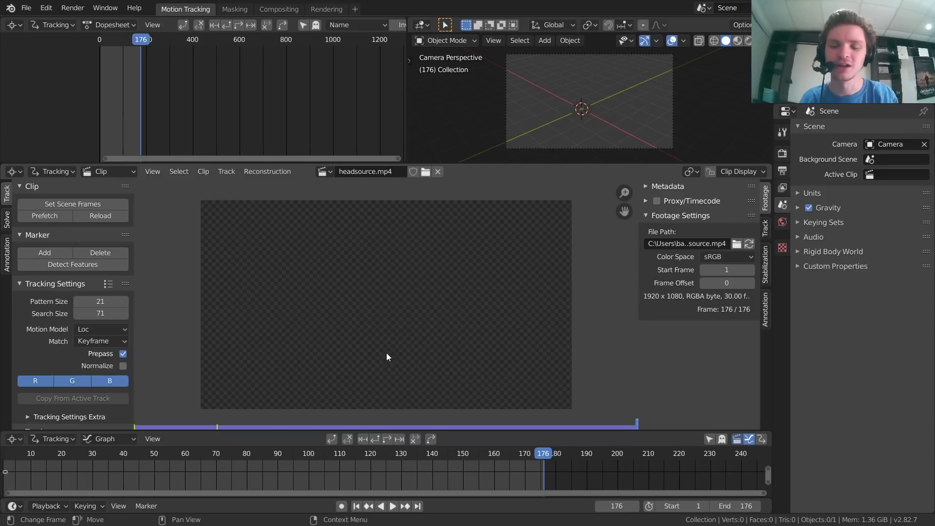
click(739, 500)
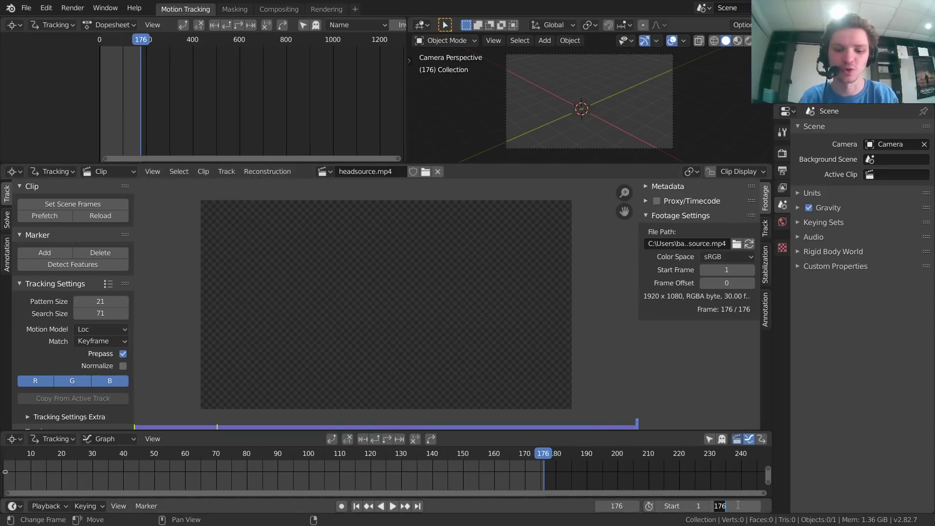
text(175)
key(Return)
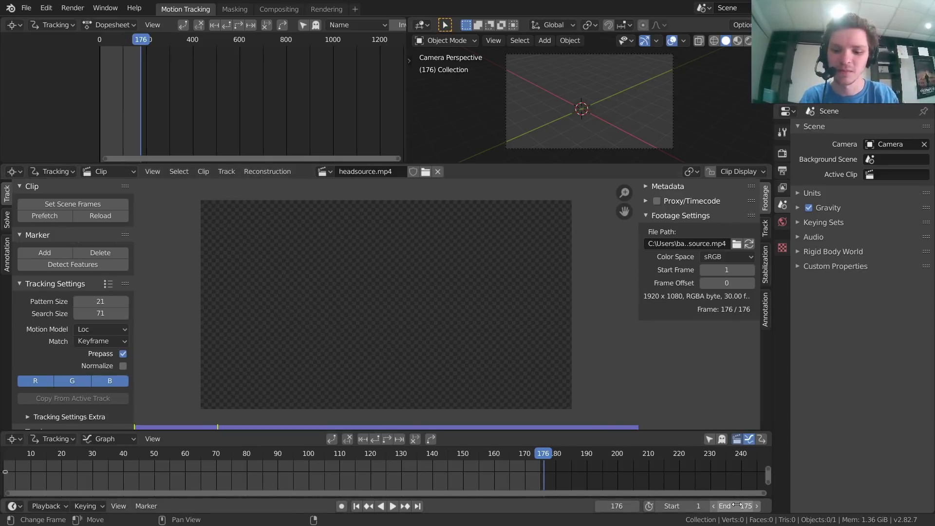
key(space)
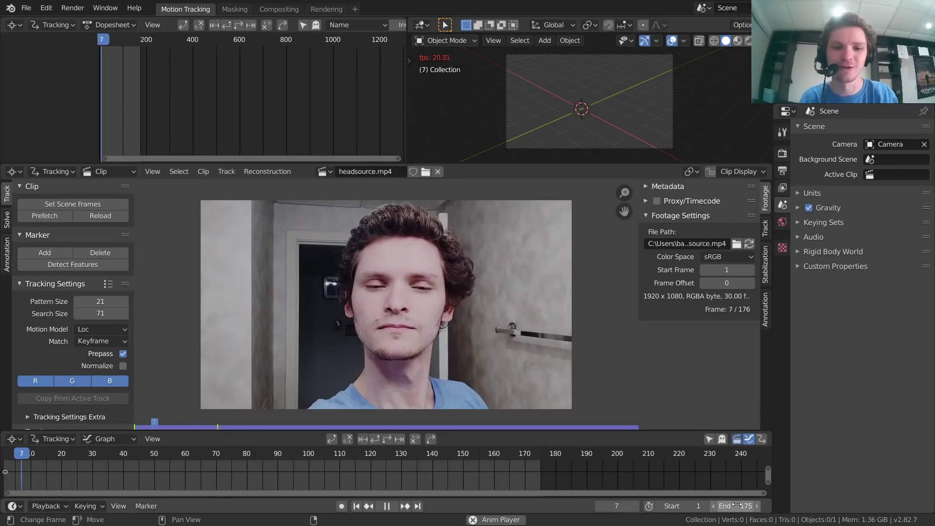
key(space)
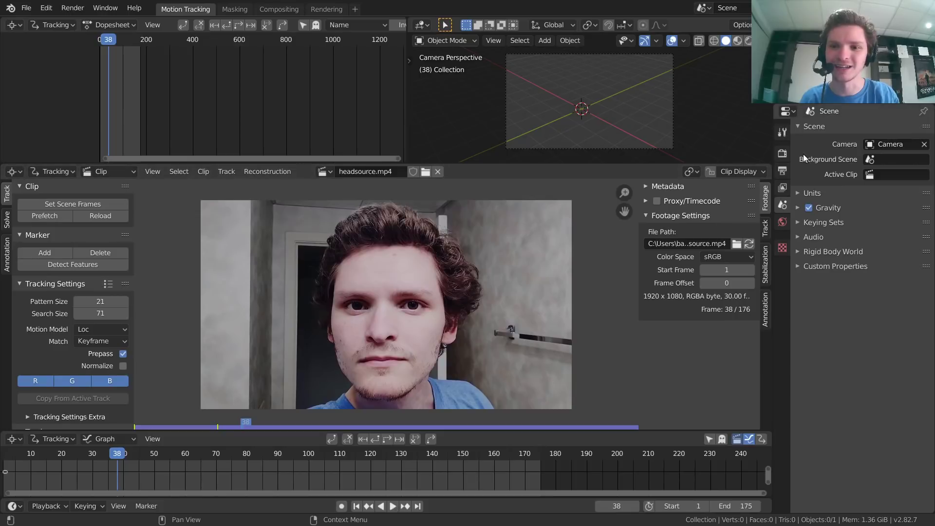
Step: Set the scene's color management view transform to Standard
click(782, 154)
scroll(361, 262, up, 2)
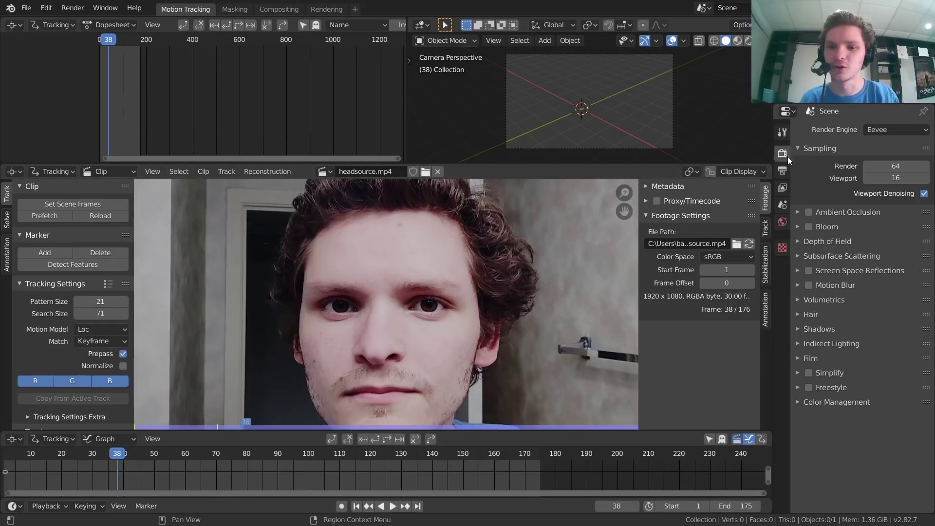
click(868, 403)
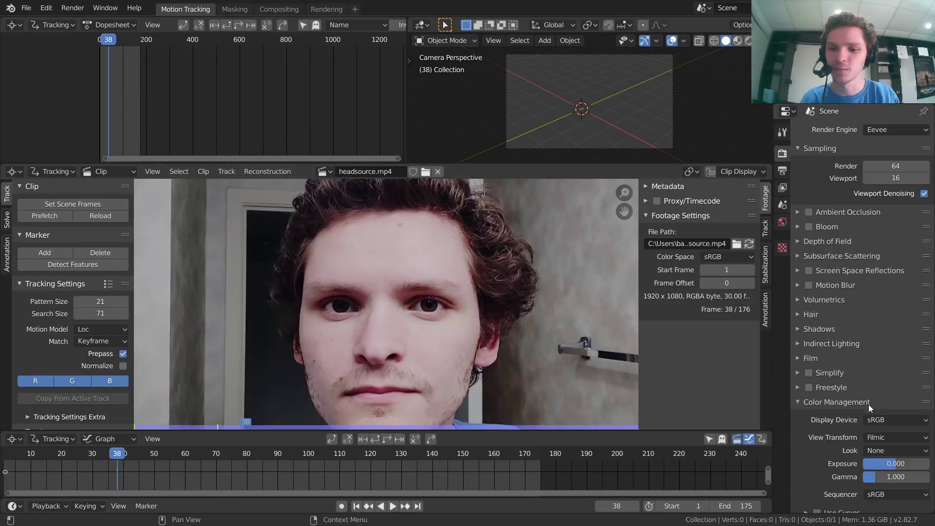
click(878, 438)
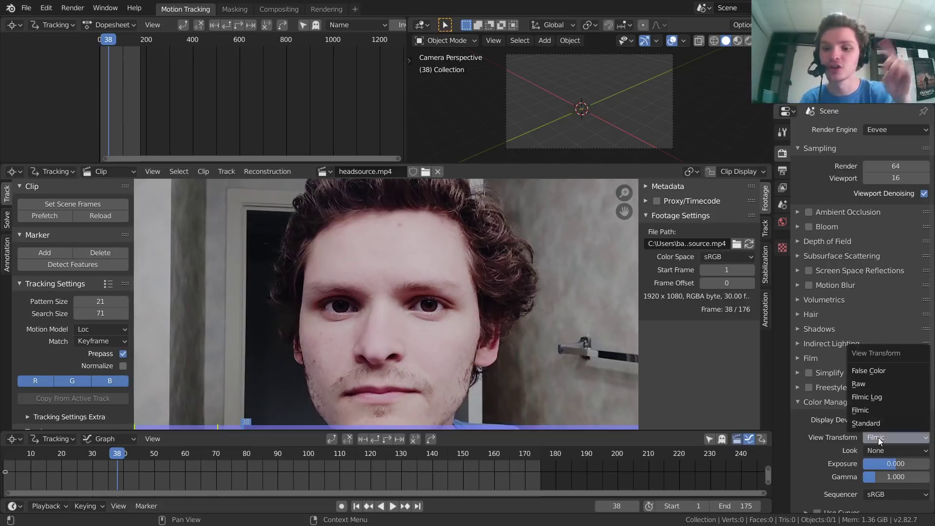
click(865, 421)
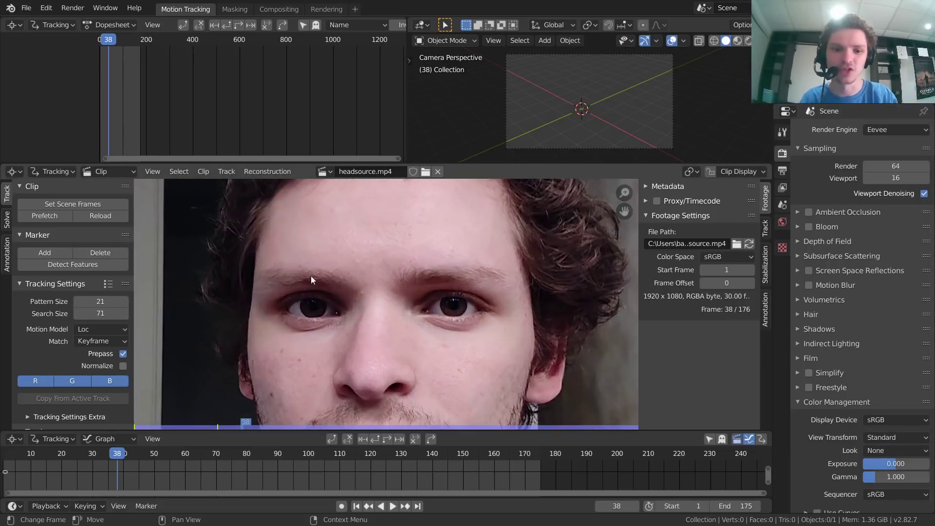
Step: Switch the view transform to Filmic to compare the footage's colors, and change it back to Standard
click(880, 436)
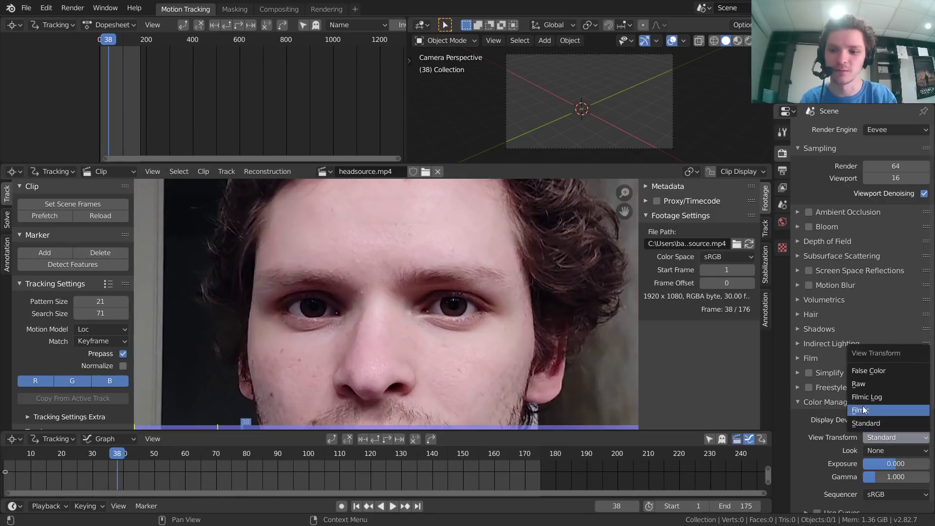
click(861, 410)
click(871, 436)
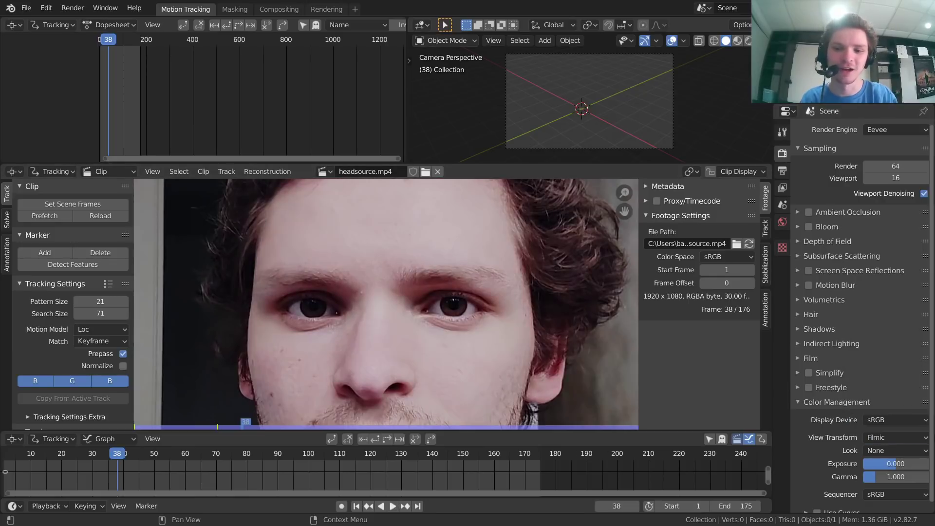
click(900, 438)
click(853, 426)
key(Home)
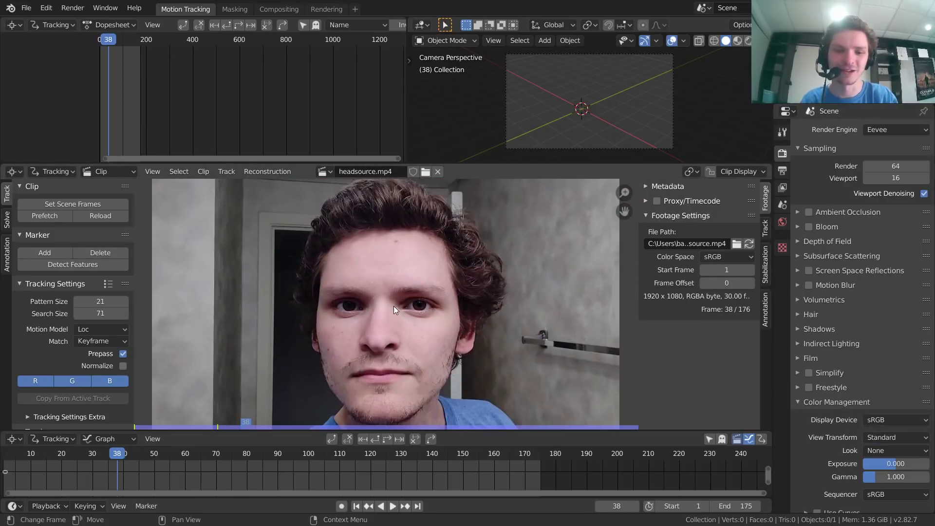
scroll(390, 310, down, 2)
key(f)
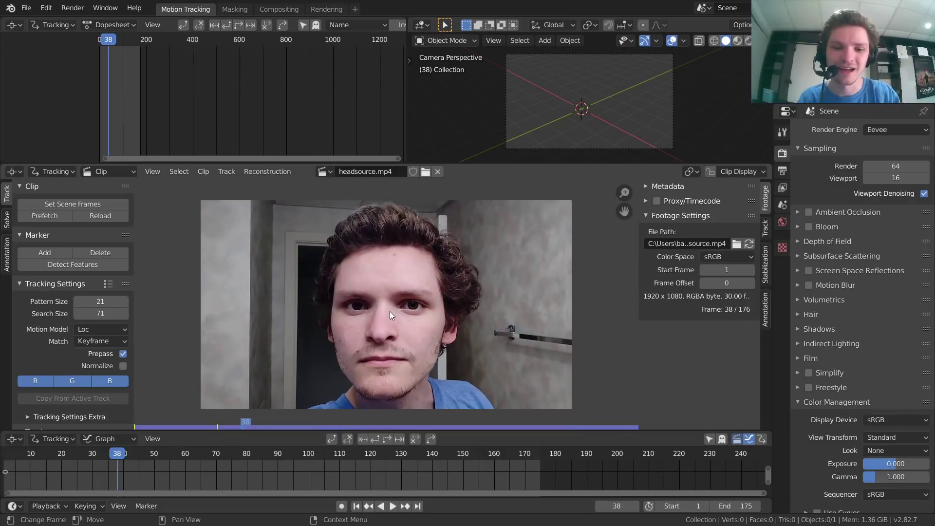
Step: Play back the head footage and return to the first frame
key(space)
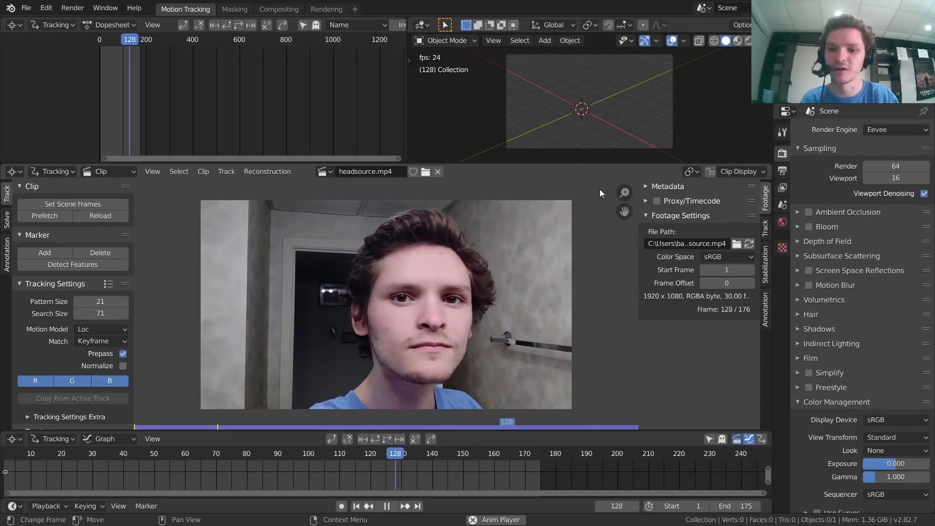
key(space)
key(shift+Left)
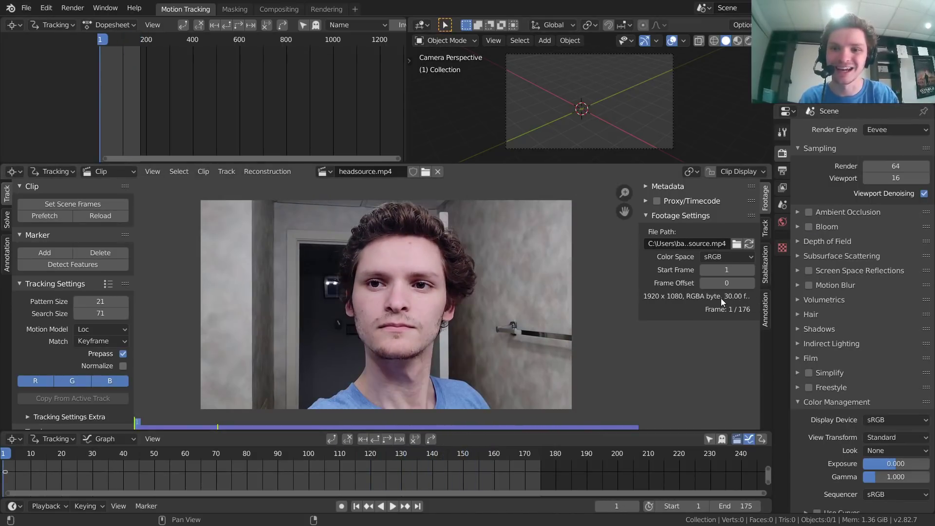
Step: Set the scene's output frame rate to 30 fps and briefly play the footage from frame 1
click(782, 171)
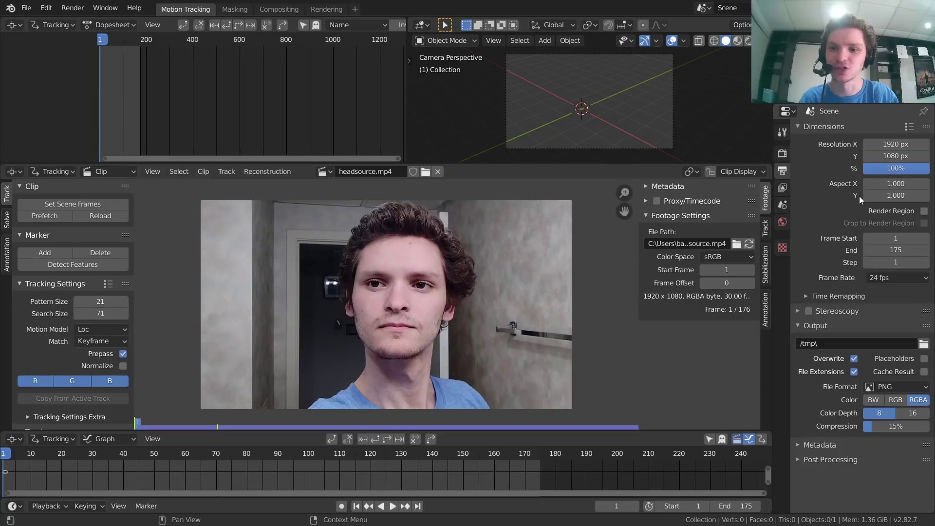
click(882, 282)
click(885, 340)
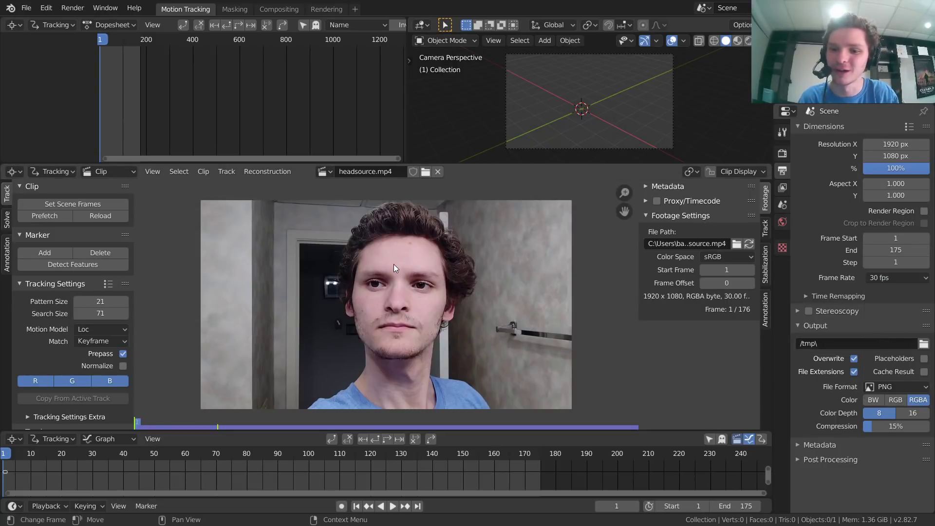
key(space)
key(Escape)
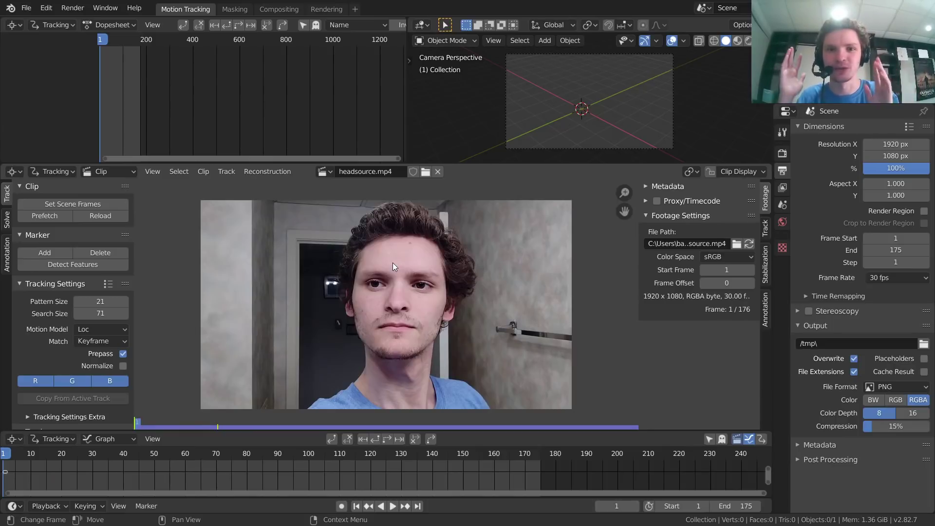
Step: Examine the forehead, eyes and nose closely at frame 1 for small distinct spots suitable for tracking
scroll(400, 279, up, 2)
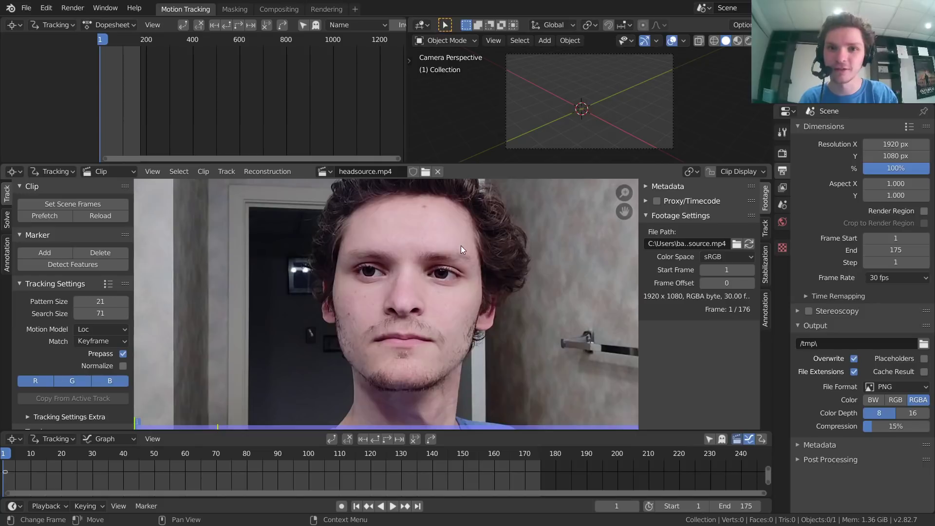
middle_drag(460, 246, 451, 265)
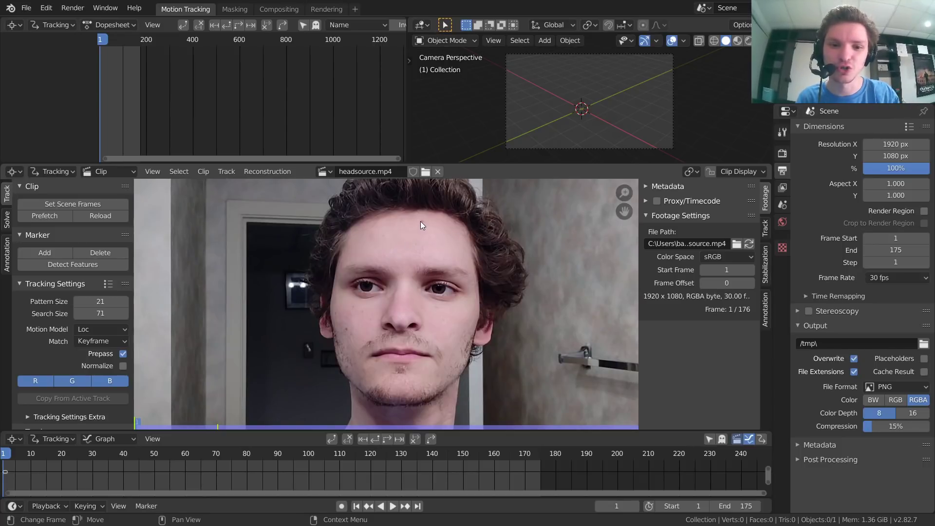
scroll(419, 221, up, 6)
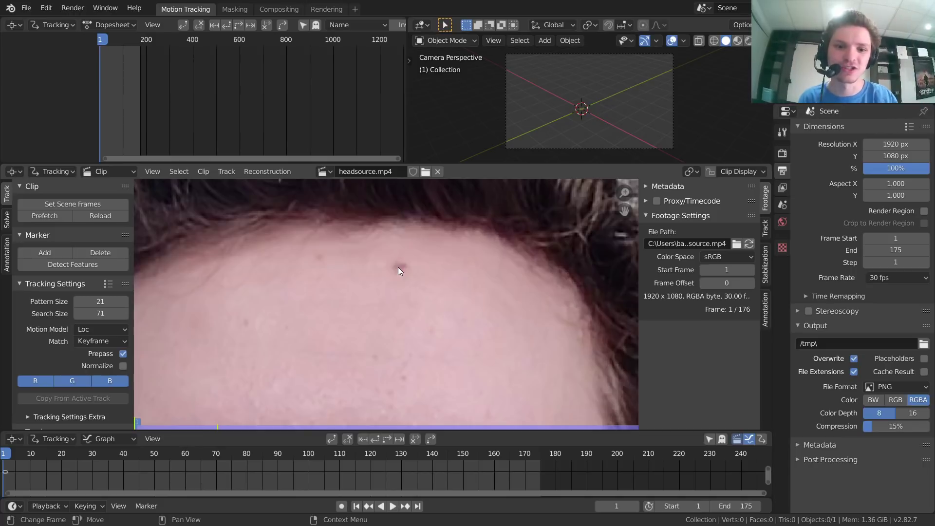
scroll(398, 267, down, 4)
middle_drag(364, 325, 413, 261)
middle_drag(466, 247, 462, 255)
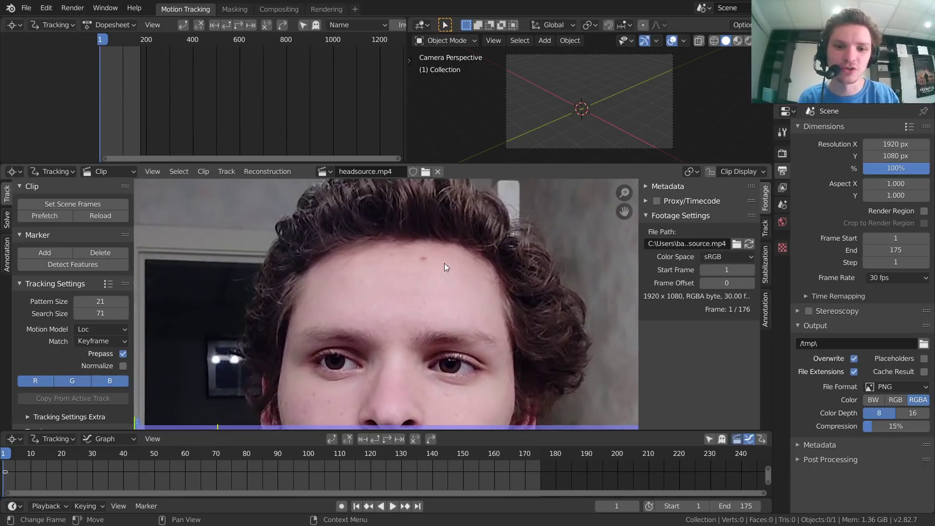
scroll(444, 263, up, 3)
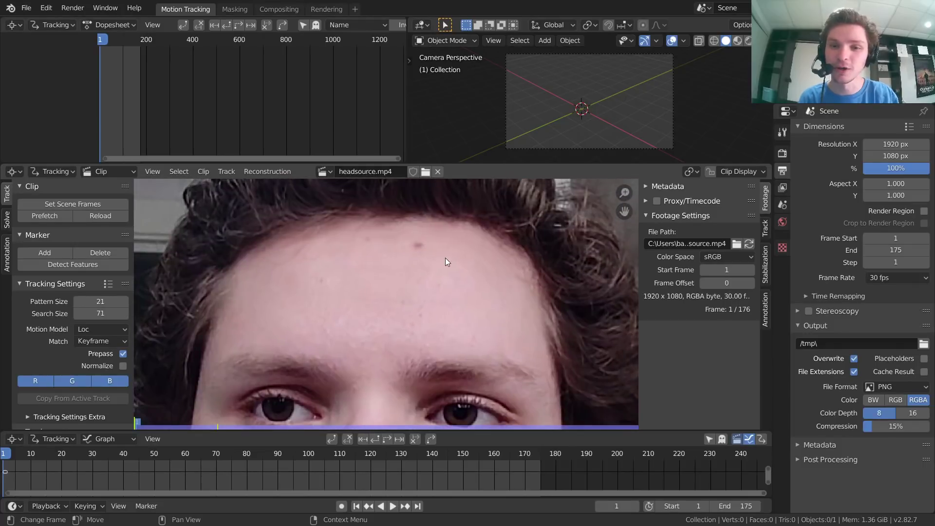
middle_drag(413, 247, 408, 291)
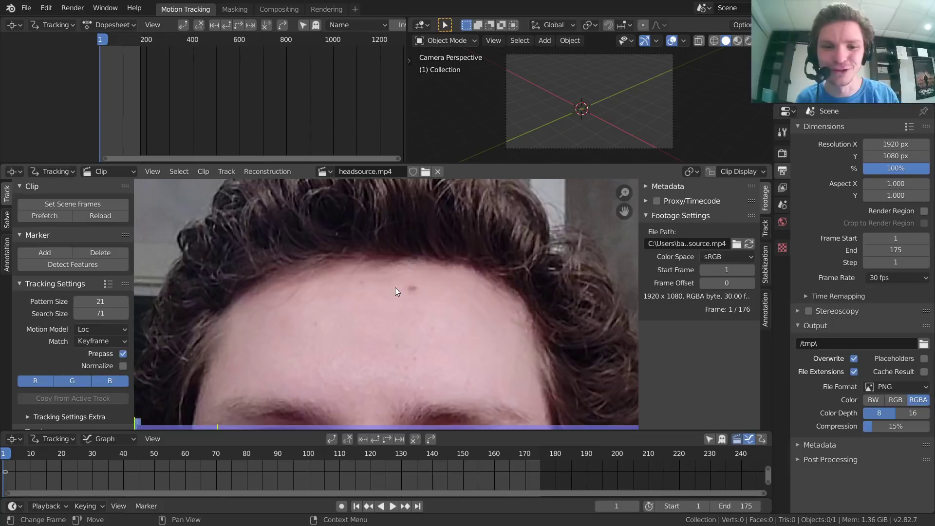
scroll(405, 292, up, 4)
scroll(432, 273, down, 6)
middle_drag(416, 321, 430, 245)
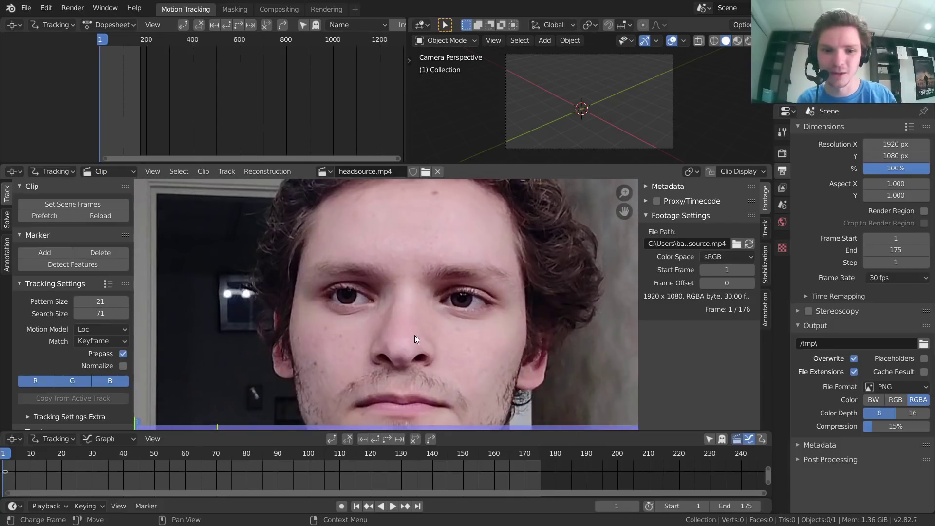
scroll(434, 291, up, 6)
scroll(515, 267, down, 3)
Step: Add a tracking marker on the dark spot on the upper forehead at frame 1 and display its search area
middle_drag(507, 273, 448, 414)
middle_drag(437, 257, 431, 283)
scroll(431, 282, up, 5)
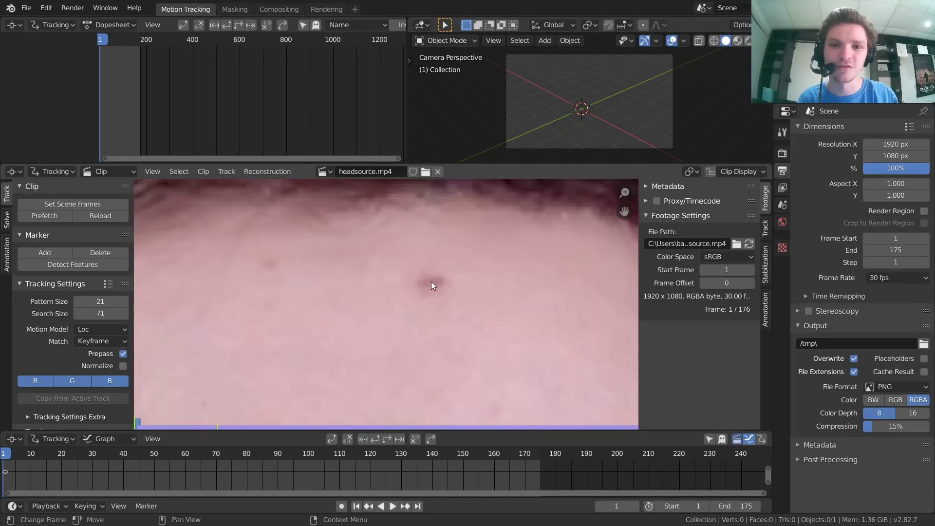
ctrl+click(430, 281)
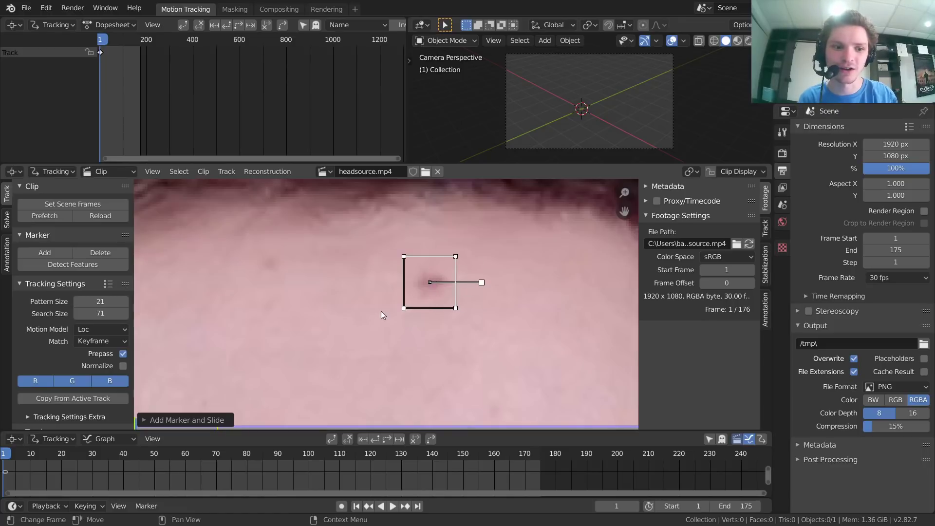
mouse_move(382, 311)
middle_down()
mouse_move(413, 298)
mouse_move(359, 292)
mouse_move(339, 266)
mouse_move(363, 325)
middle_up()
key(alt+s)
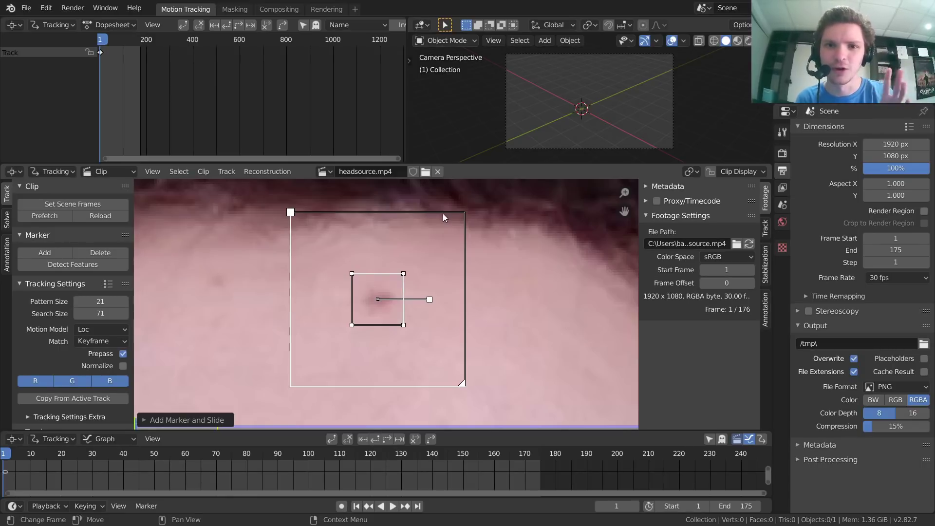
Step: Toggle the marker's search area and pattern area displays off and back on in the clip display options
click(724, 171)
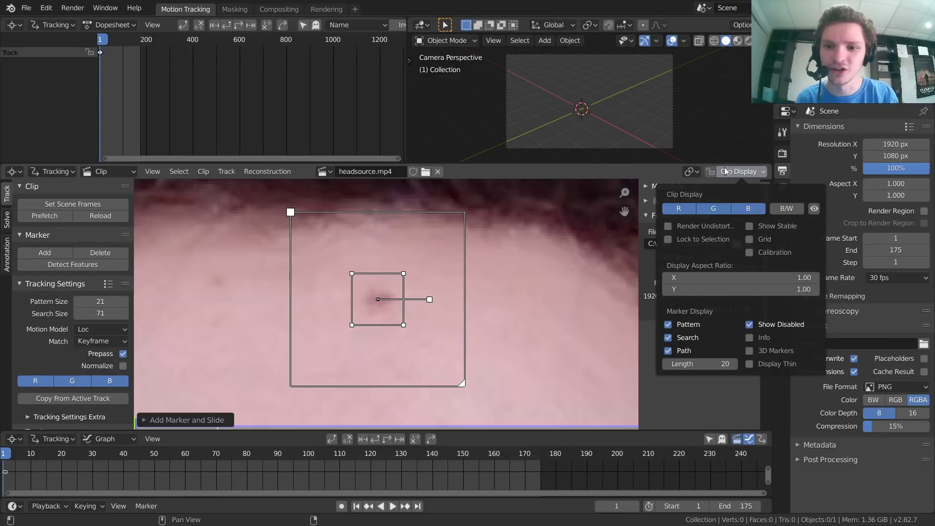
click(670, 338)
click(670, 338)
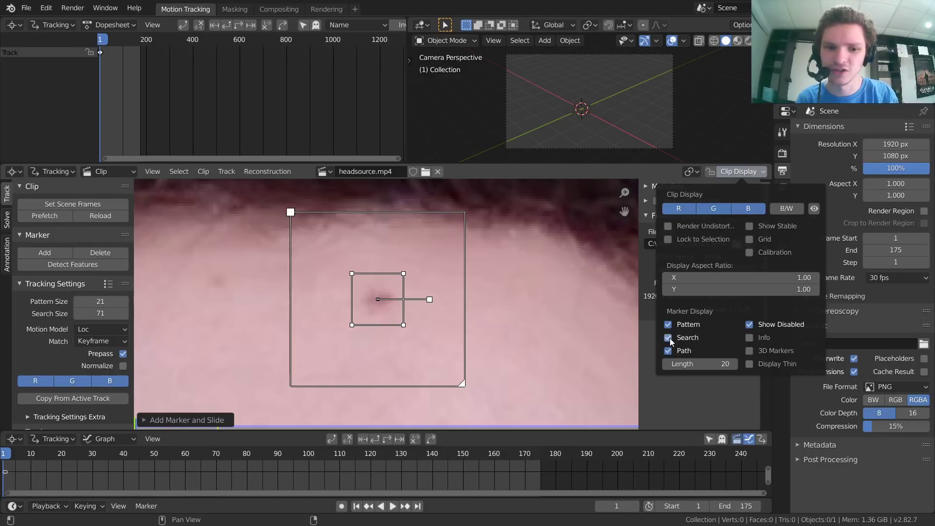
click(670, 338)
click(669, 338)
click(669, 326)
click(669, 325)
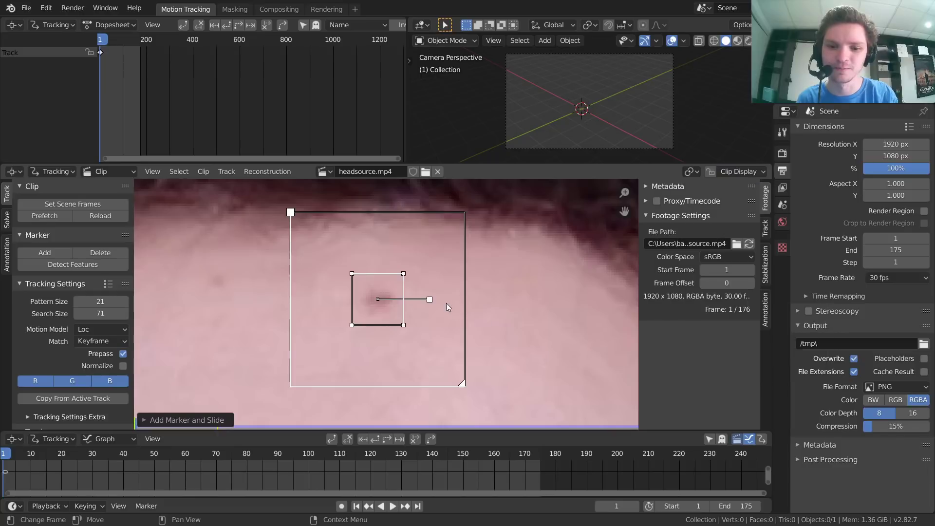
Step: Track the forehead marker forward by a single frame, and continue tracking it forward from frame 2
scroll(430, 321, down, 5)
scroll(436, 318, up, 5)
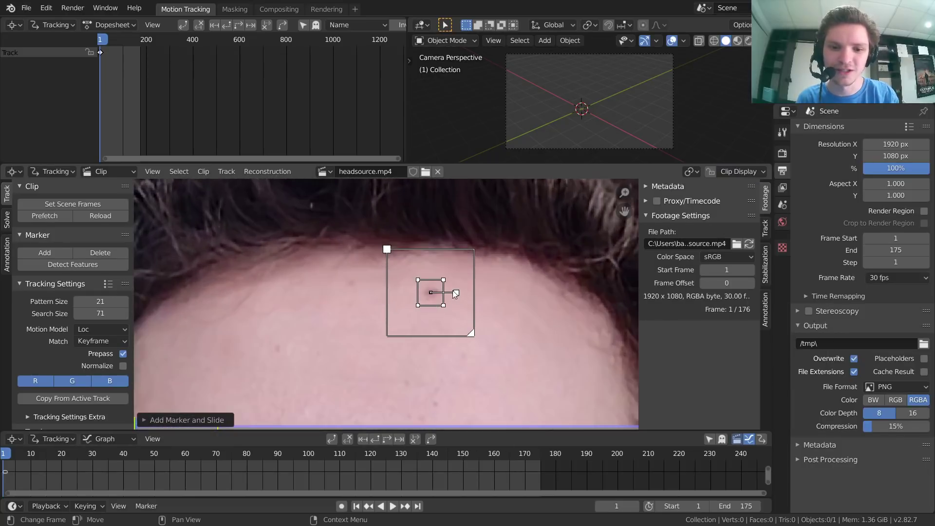
middle_drag(413, 289, 410, 290)
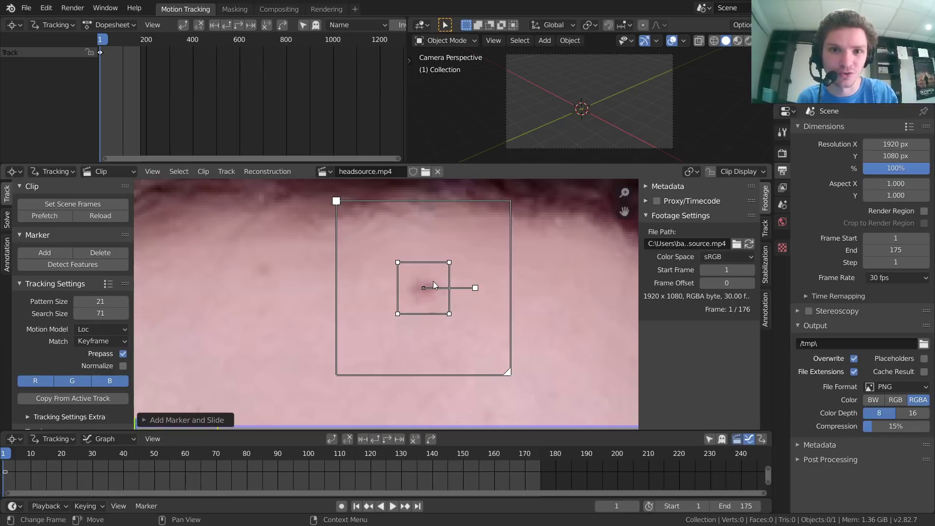
scroll(97, 344, down, 1)
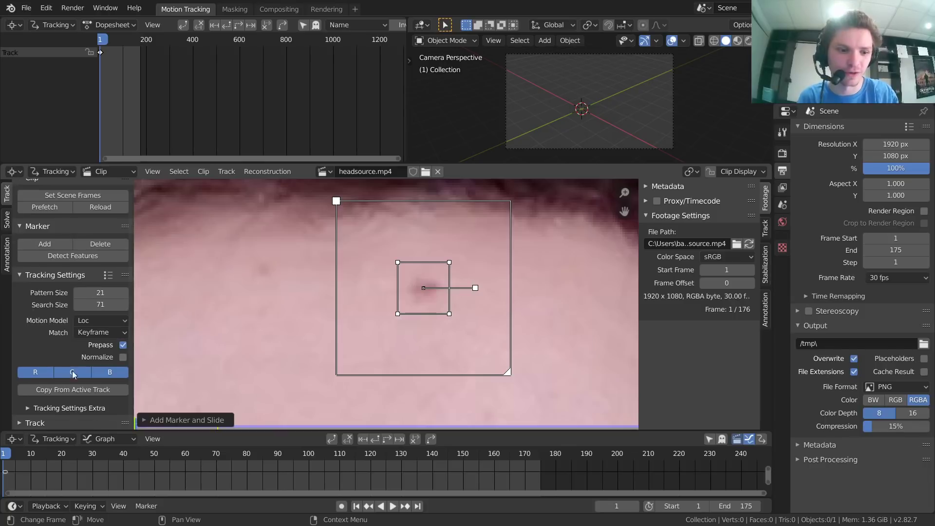
click(43, 423)
scroll(45, 422, down, 3)
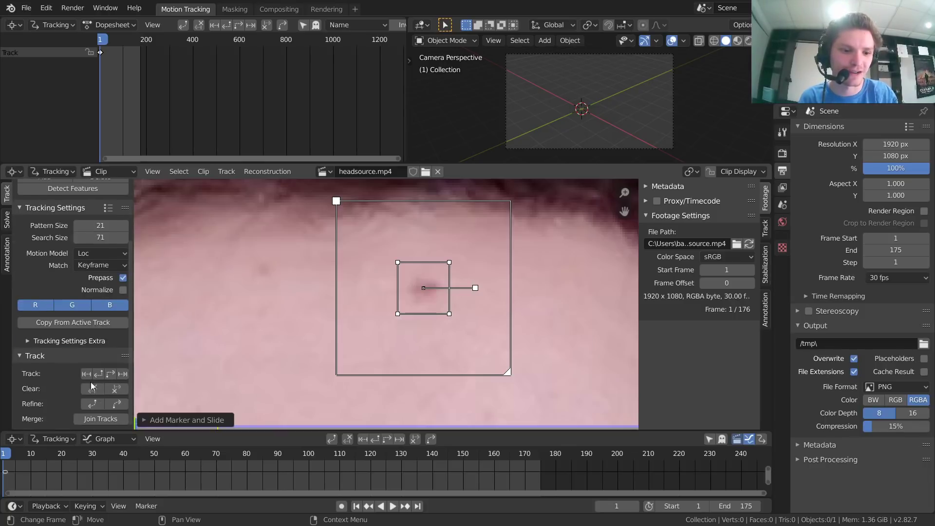
click(118, 372)
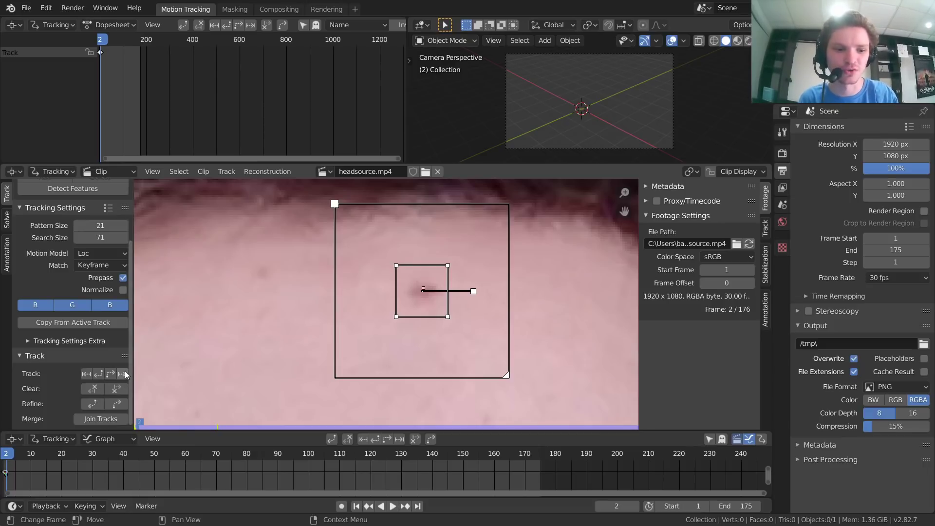
click(112, 373)
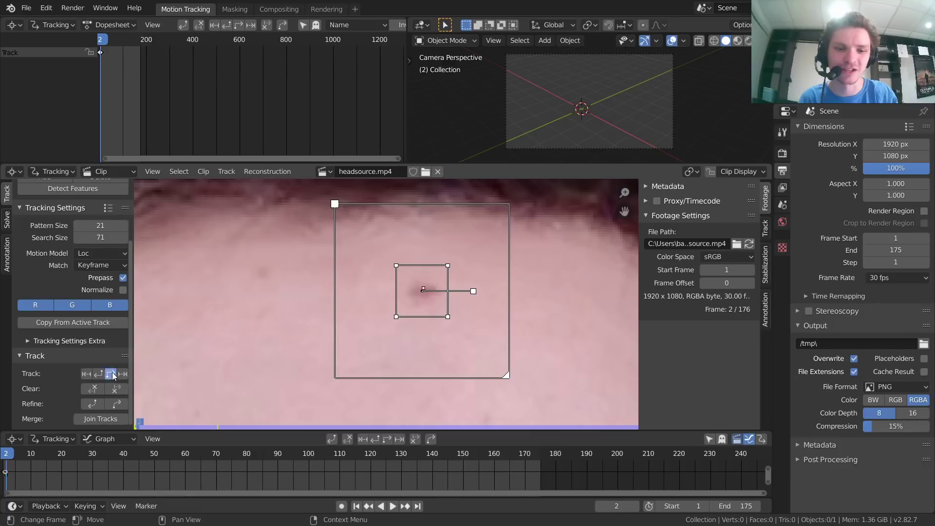
Step: Select the forehead marker and compare its position against the spot by stepping between frames 85 and 86
scroll(387, 295, up, 4)
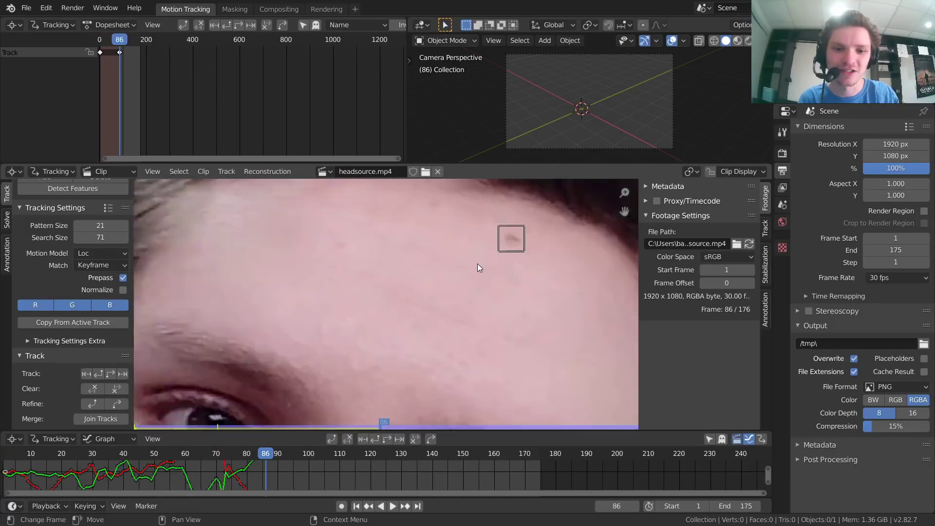
scroll(224, 460, down, 2)
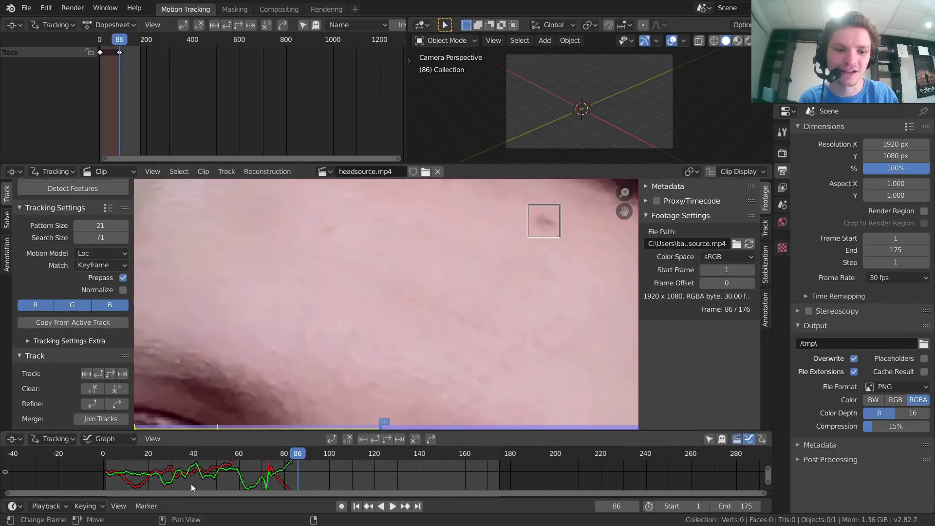
middle_drag(531, 266, 410, 288)
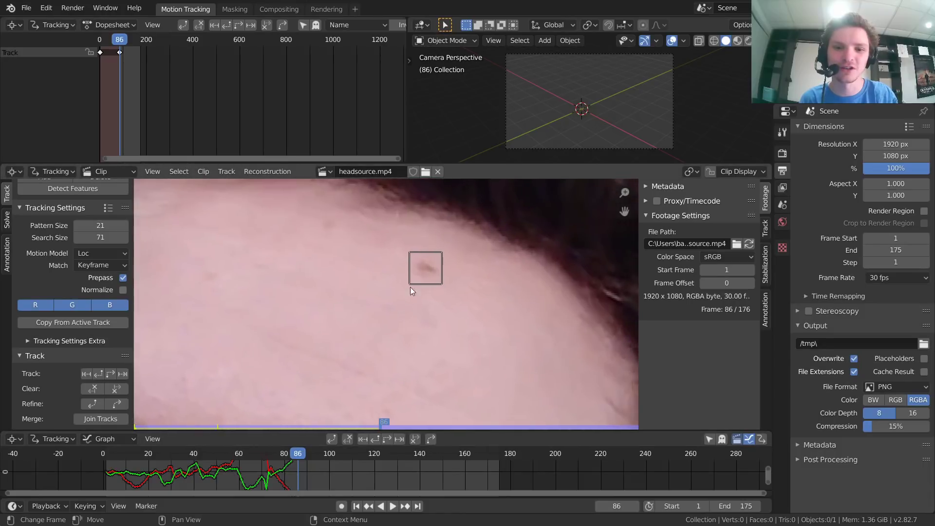
click(441, 280)
key(Left)
key(Left)
key(Right)
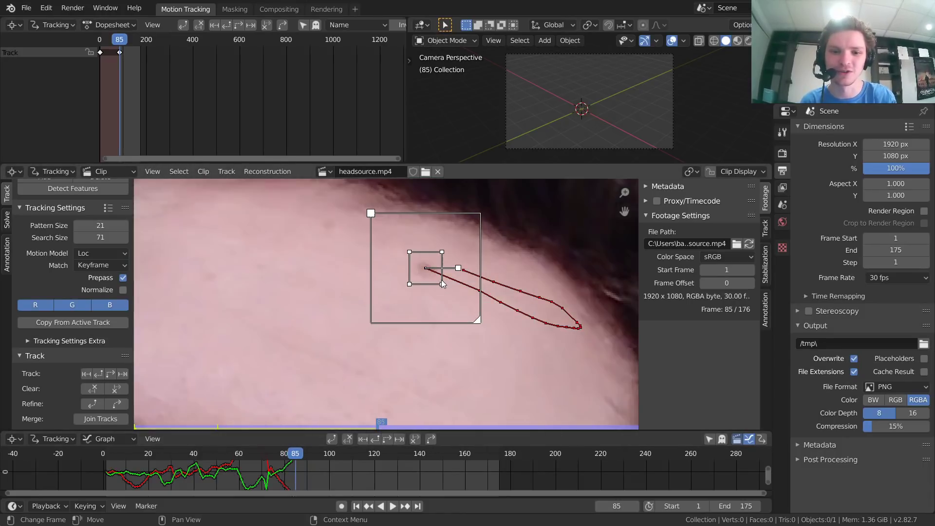
key(Left)
key(Right)
key(Right)
key(Left)
key(Right)
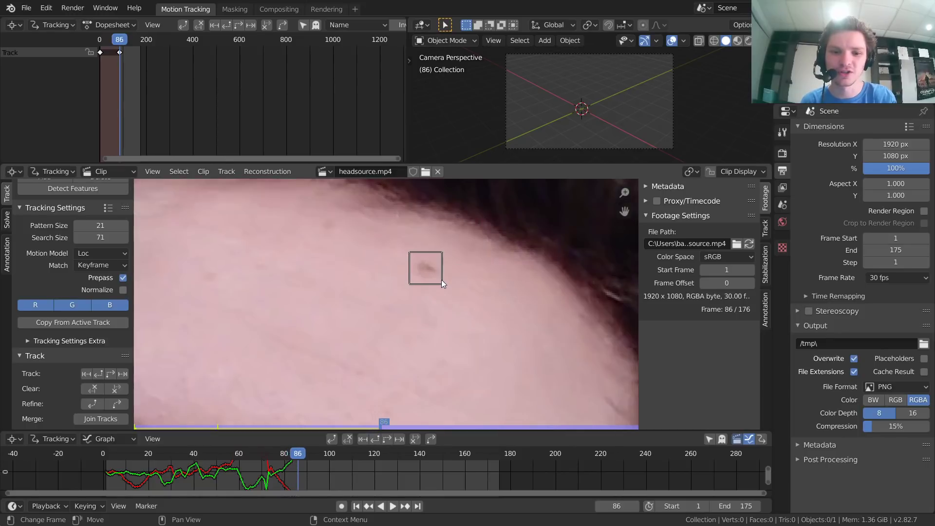
key(Left)
key(Right)
key(Left)
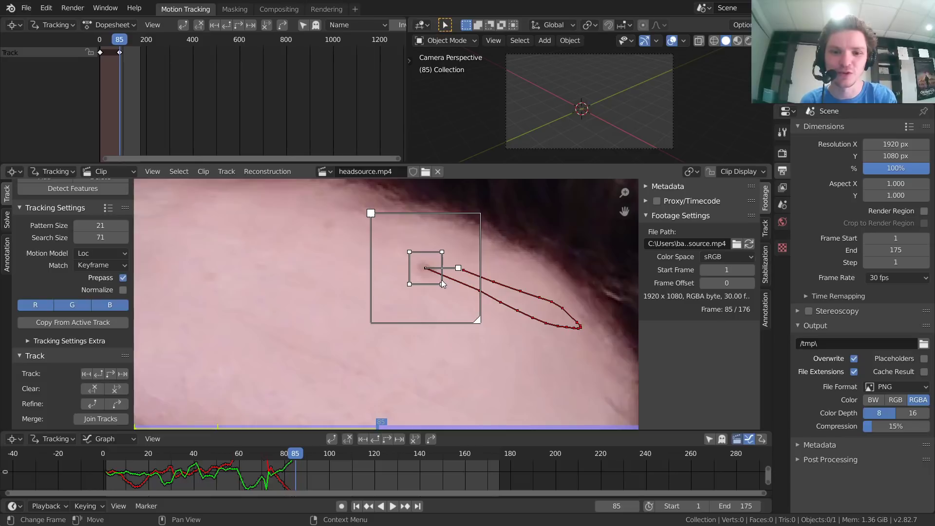
key(Right)
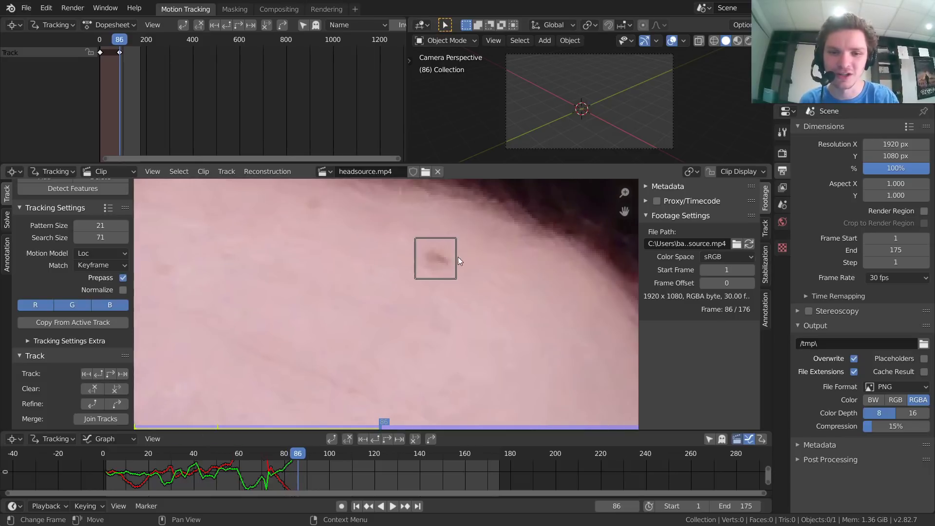
Step: Re-place the marker on the forehead spot at frame 86 and advance to frame 87
key(g)
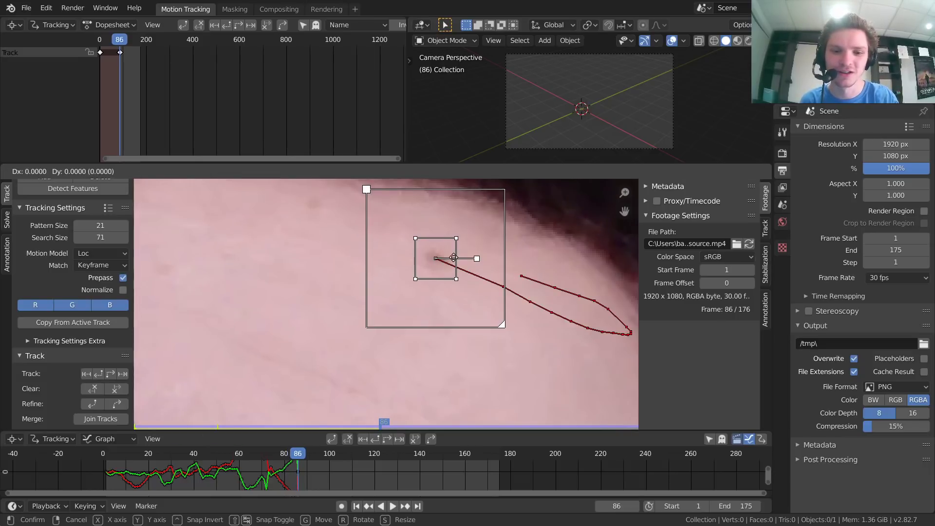
click(454, 257)
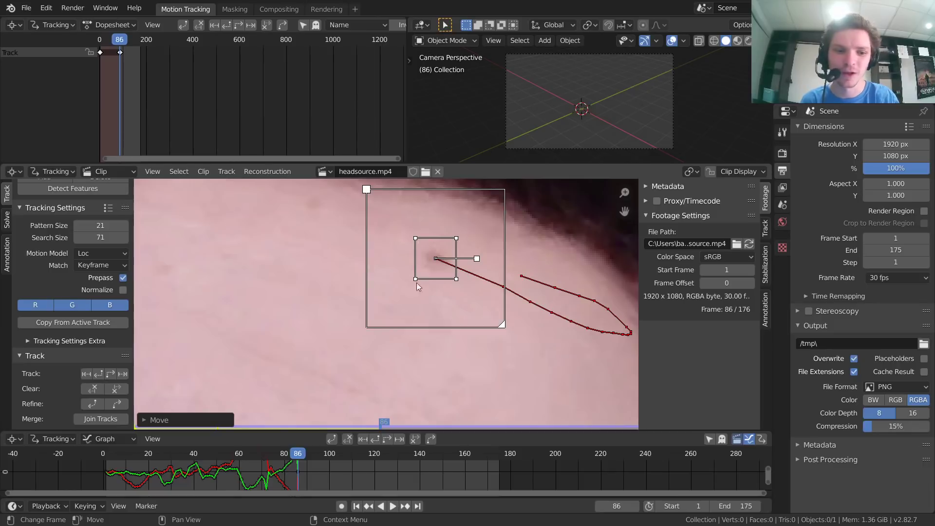
key(Right)
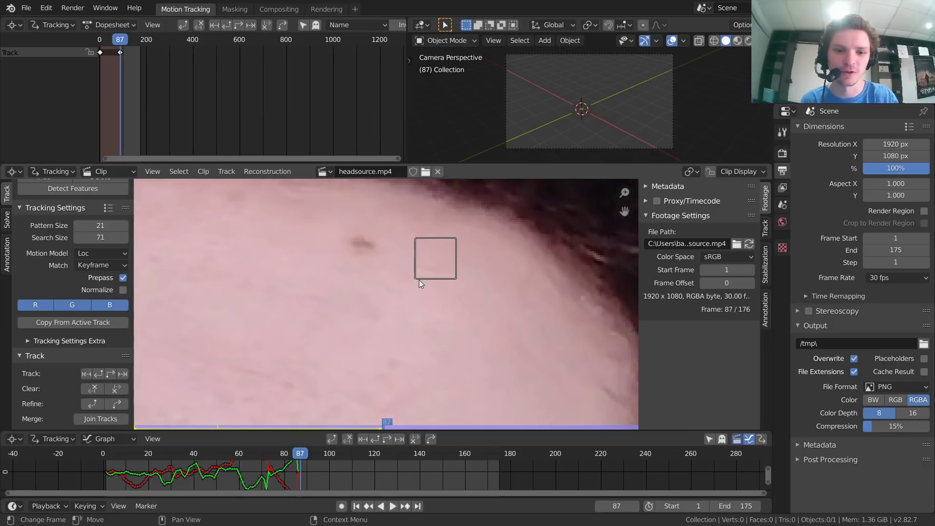
key(Left)
key(Right)
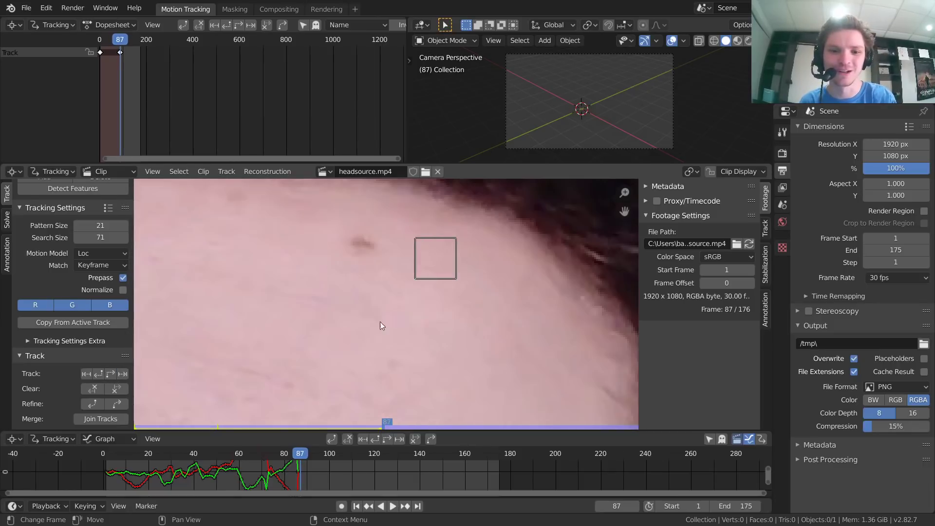
Step: Enlarge the forehead marker's search area at frame 86 and track the marker forward from there
key(Left)
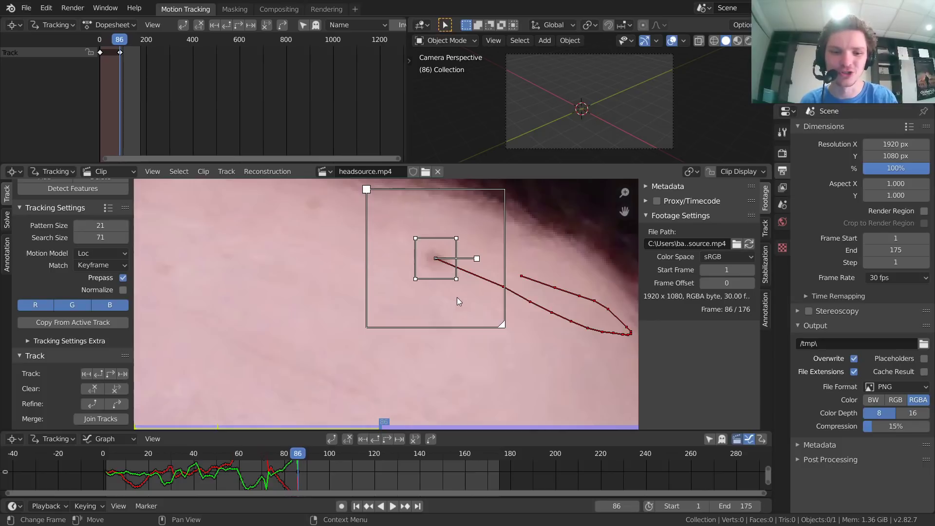
drag(504, 330, 527, 350)
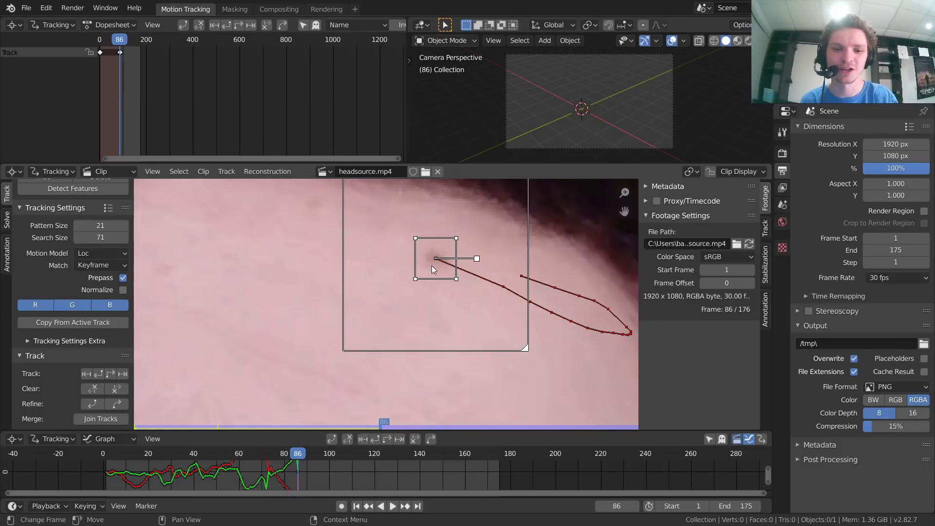
scroll(446, 267, down, 1)
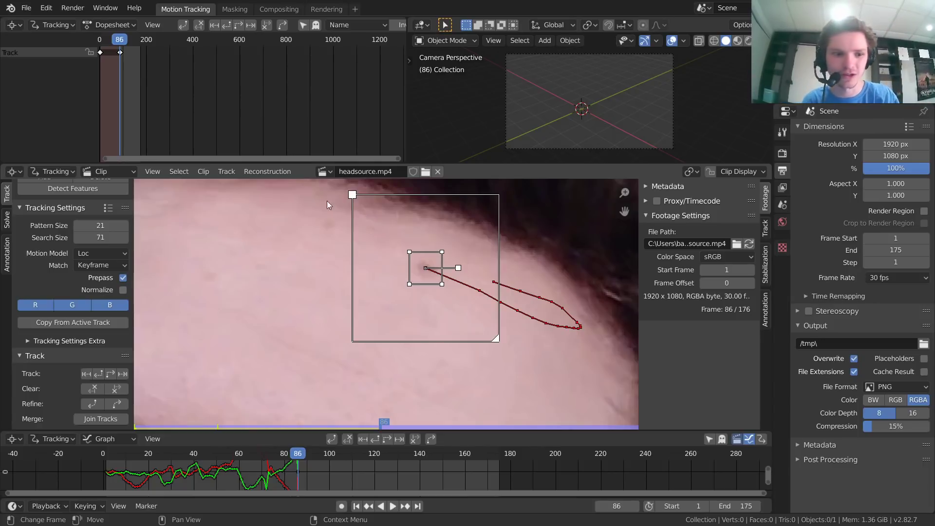
click(122, 373)
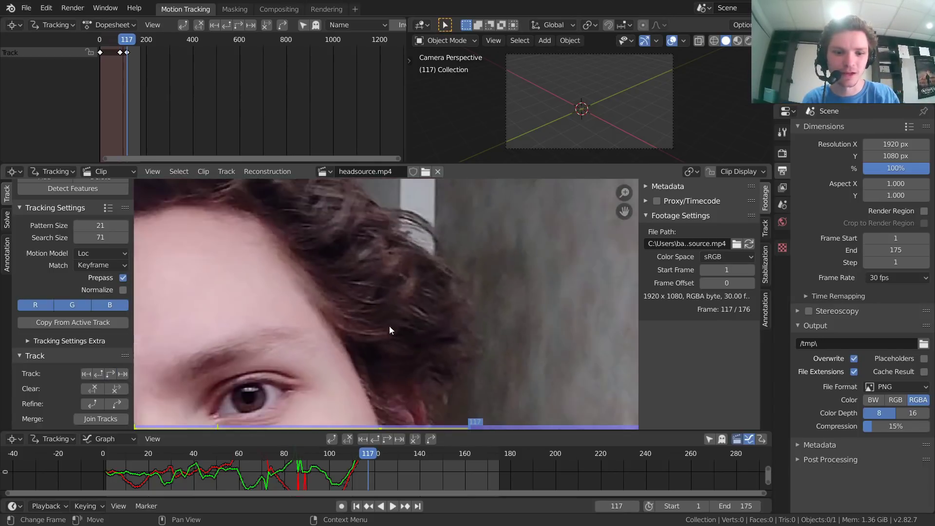
Step: Scale the forehead marker down slightly at frame 116 and track it forward one frame at a time to frame 118
mouse_move(298, 318)
middle_down()
mouse_move(513, 307)
mouse_move(595, 282)
middle_up()
middle_drag(498, 238, 488, 291)
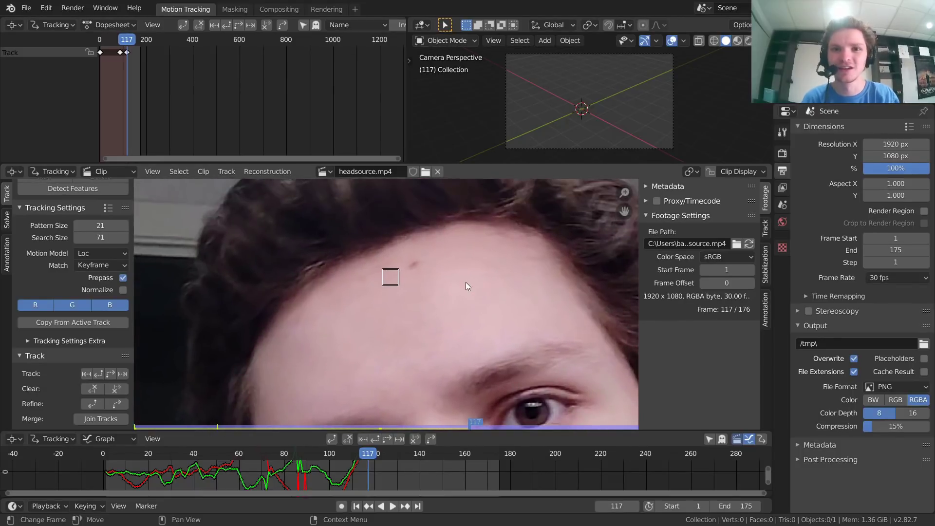
key(Left)
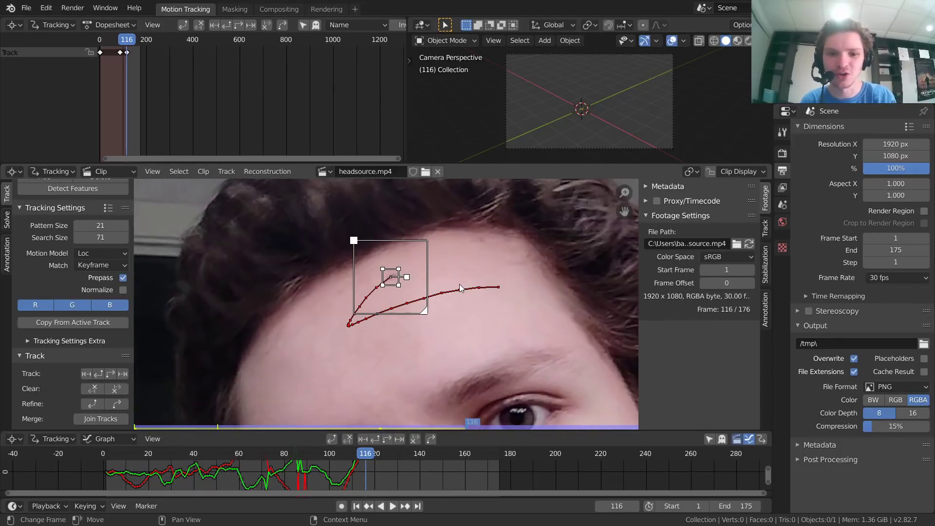
scroll(435, 276, up, 3)
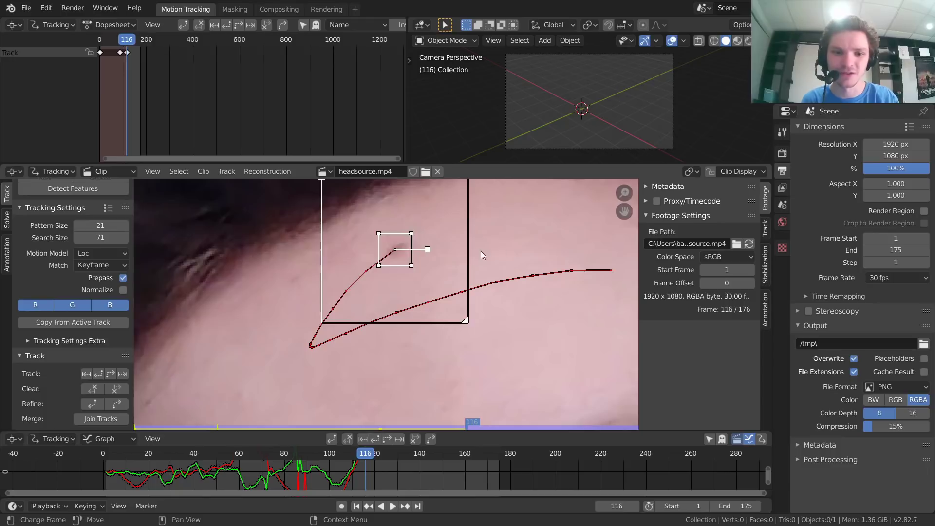
key(s)
click(520, 243)
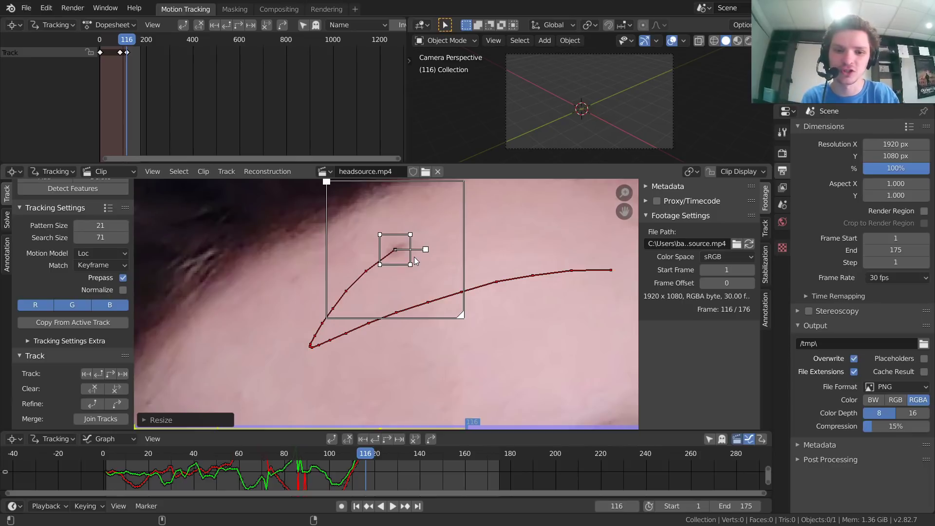
key(alt+Right)
key(alt+Right)
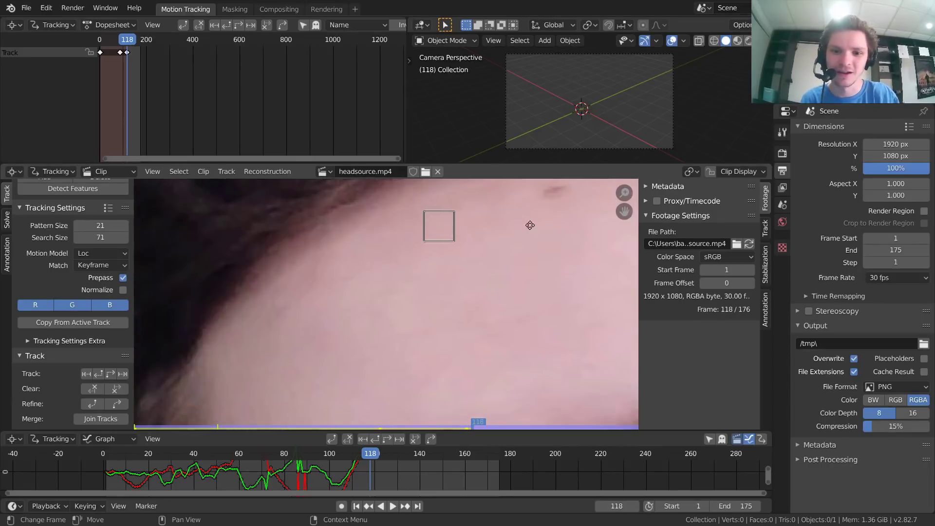
Step: Compare the spot's movement between frames 117 and 118, then enlarge the marker's search area at frame 117 and track it one frame forward
middle_drag(528, 224, 457, 312)
key(Left)
key(Right)
key(Left)
key(Right)
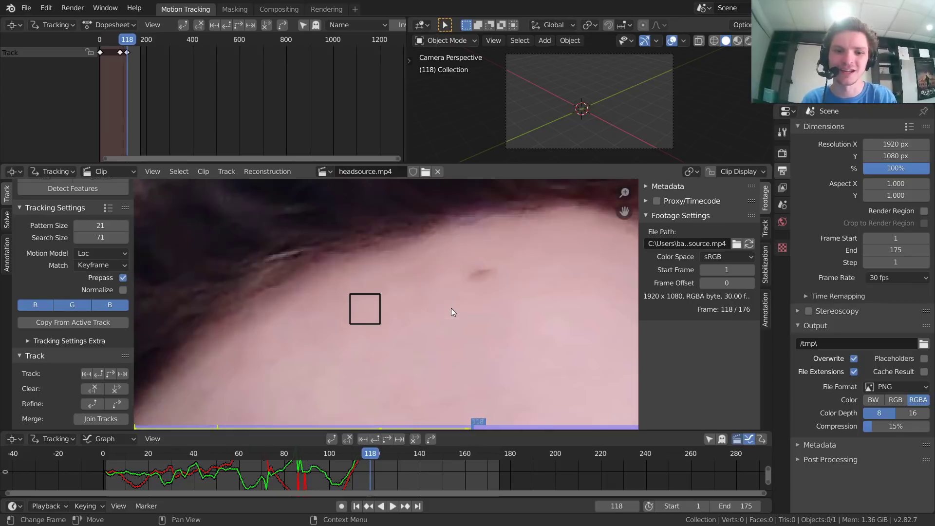
key(Left)
key(Left)
key(Right)
key(Right)
key(Left)
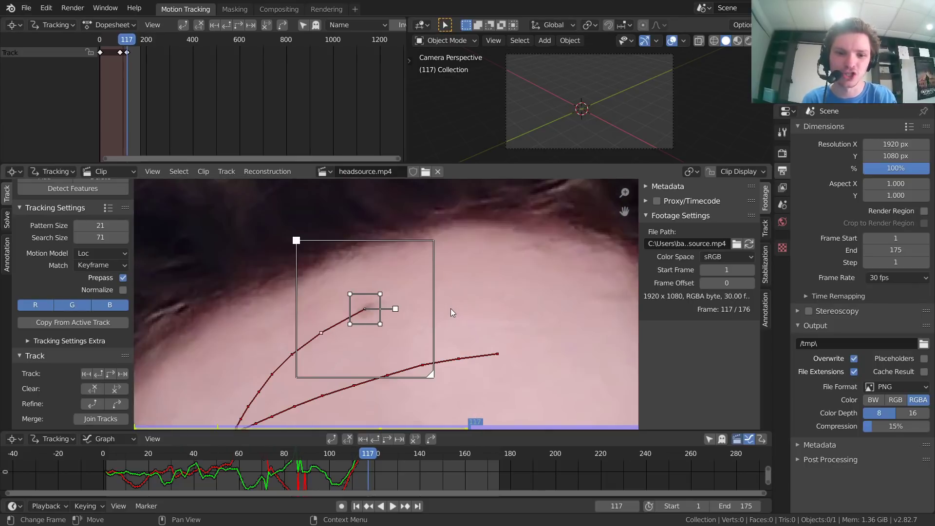
drag(432, 381, 460, 411)
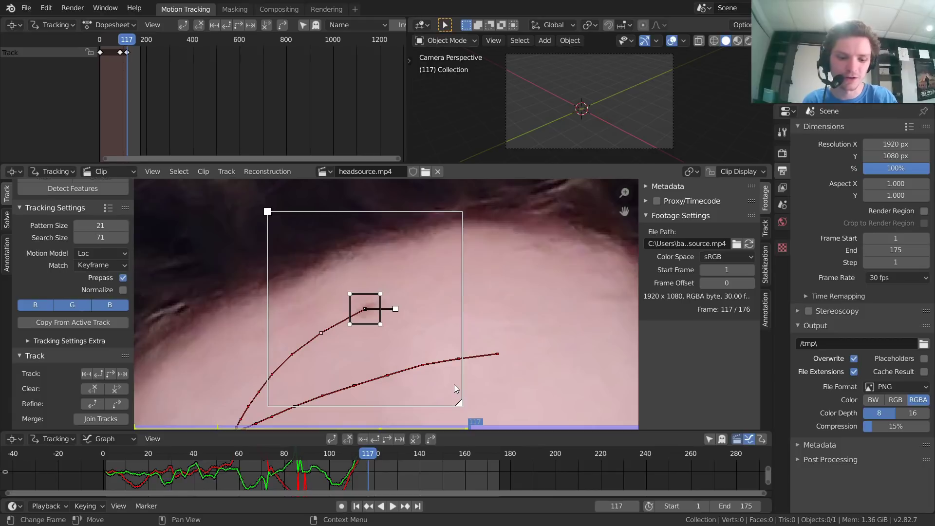
key(Right)
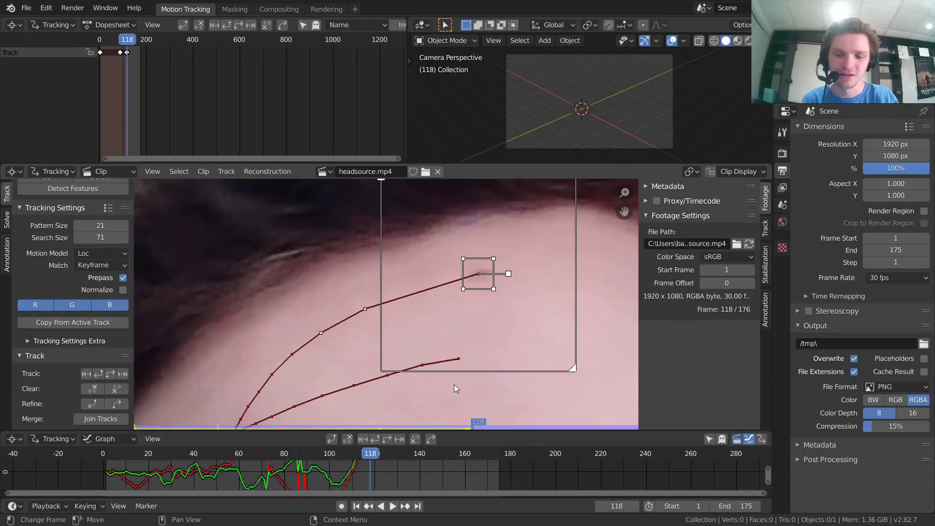
Step: Adjust the marker's position on the forehead spot at frame 119 and track it forward to frame 175
key(Right)
key(g)
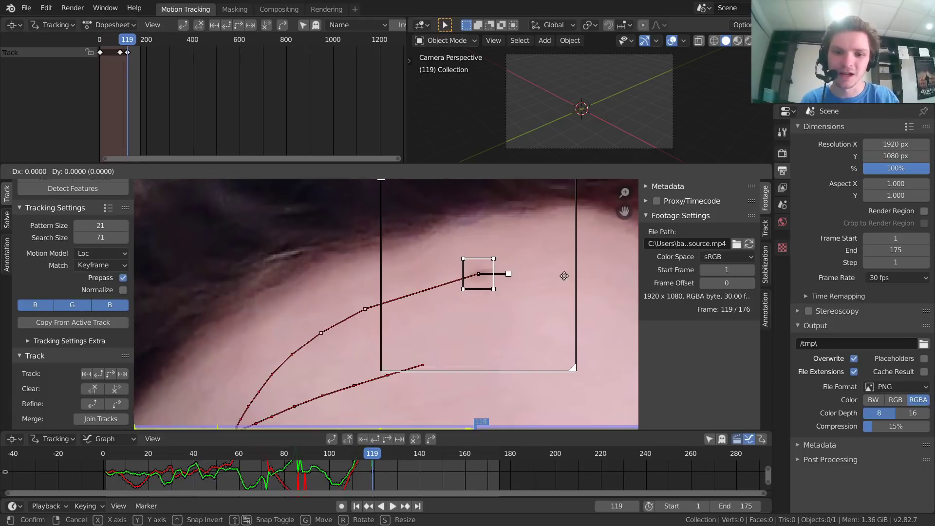
middle_drag(533, 283, 492, 297)
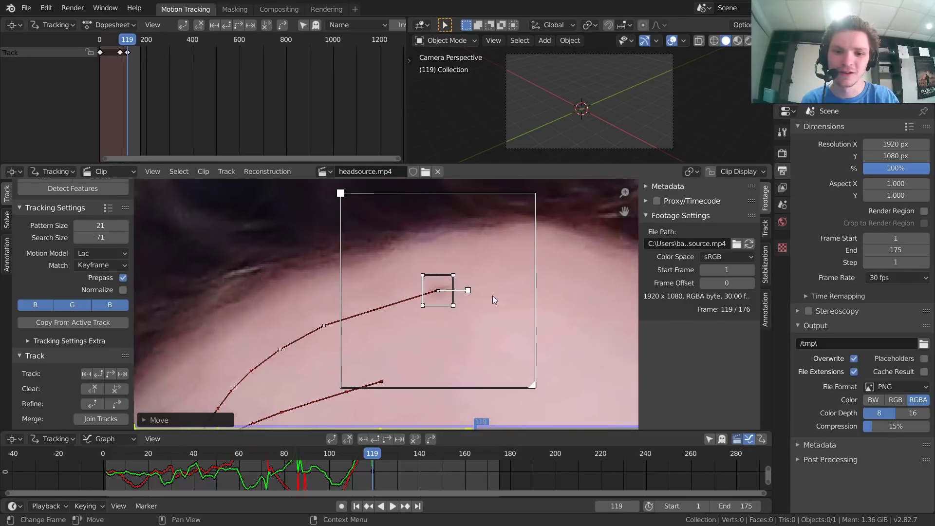
scroll(487, 295, down, 1)
key(ctrl+t)
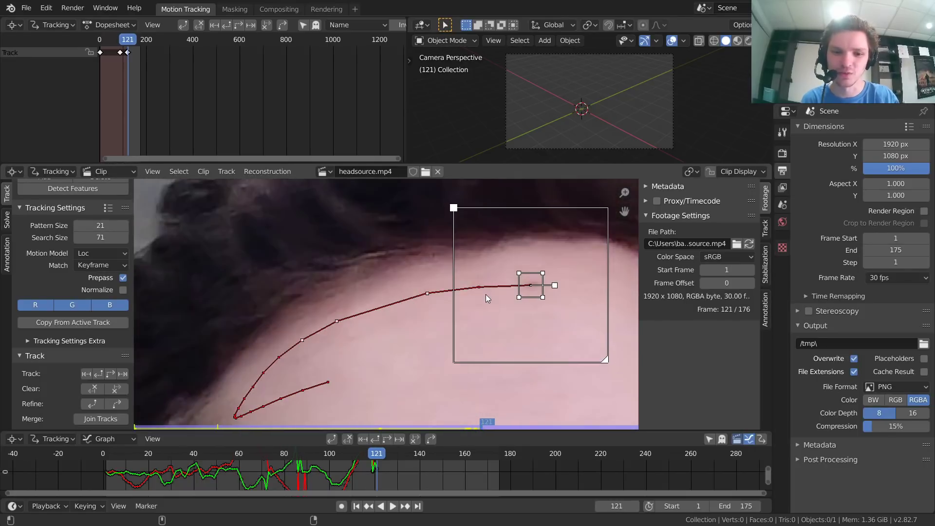
middle_drag(525, 303, 327, 305)
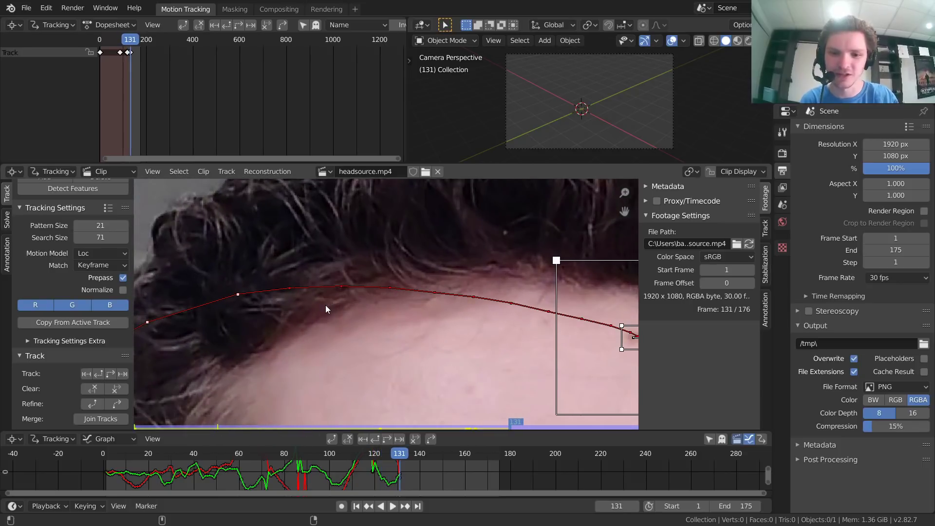
middle_drag(437, 319, 275, 308)
key(ctrl+t)
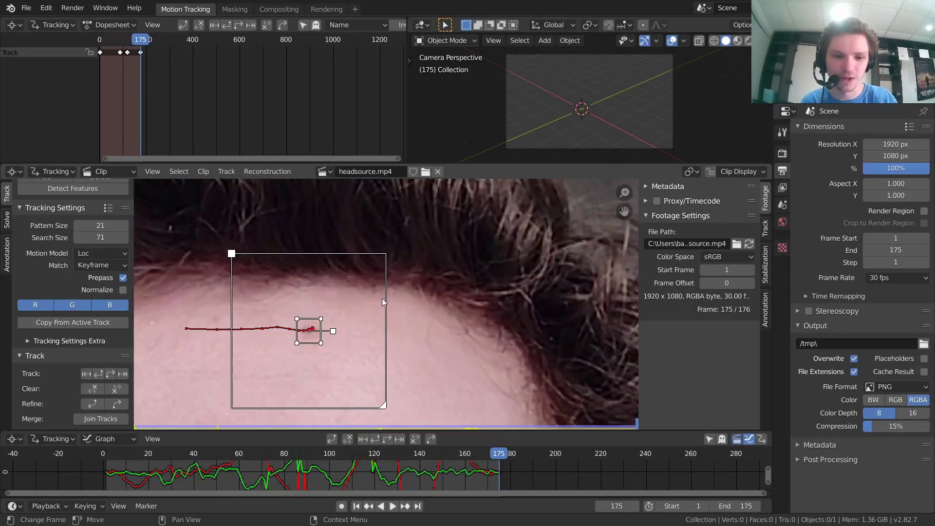
Step: Inspect the finished track at frame 175 and play the footage from frame 1 to check the marker
middle_drag(319, 344, 467, 320)
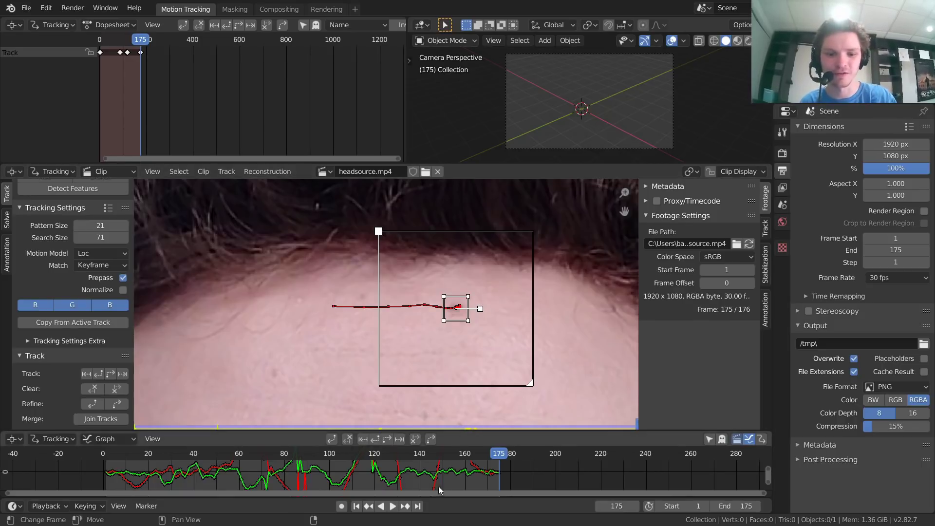
scroll(381, 468, down, 5)
scroll(452, 337, up, 2)
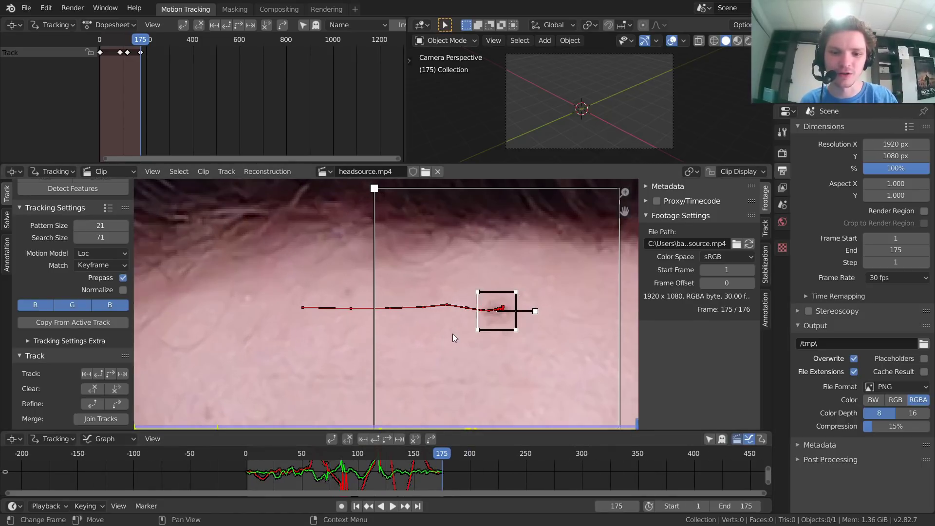
key(shift+Left)
scroll(453, 337, down, 6)
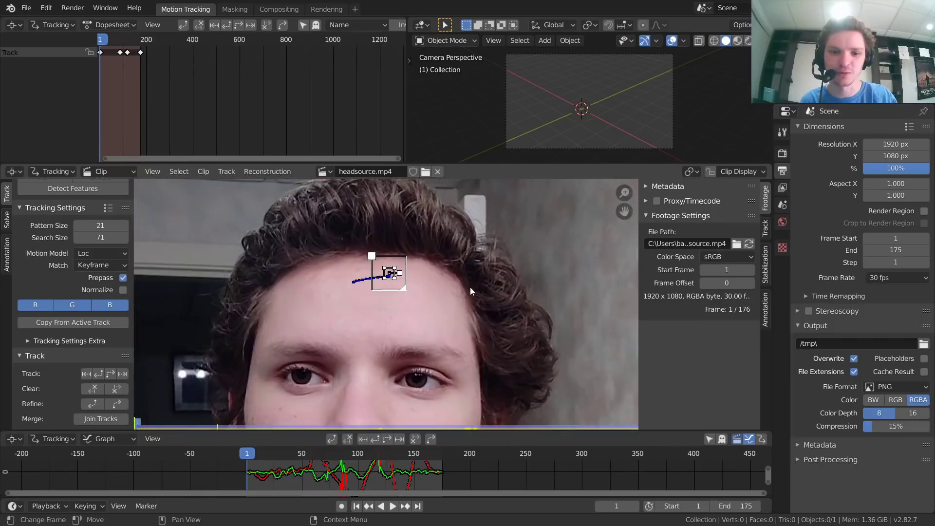
key(space)
scroll(384, 292, up, 2)
key(space)
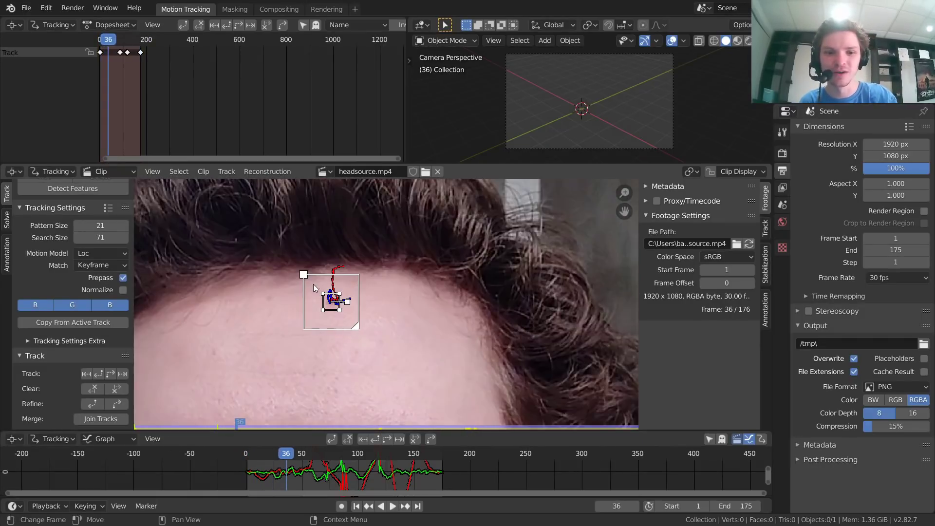
Step: Lock the view to the selected marker, play the footage to check for drift, and turn the view lock off again
key(l)
scroll(314, 284, up, 2)
key(space)
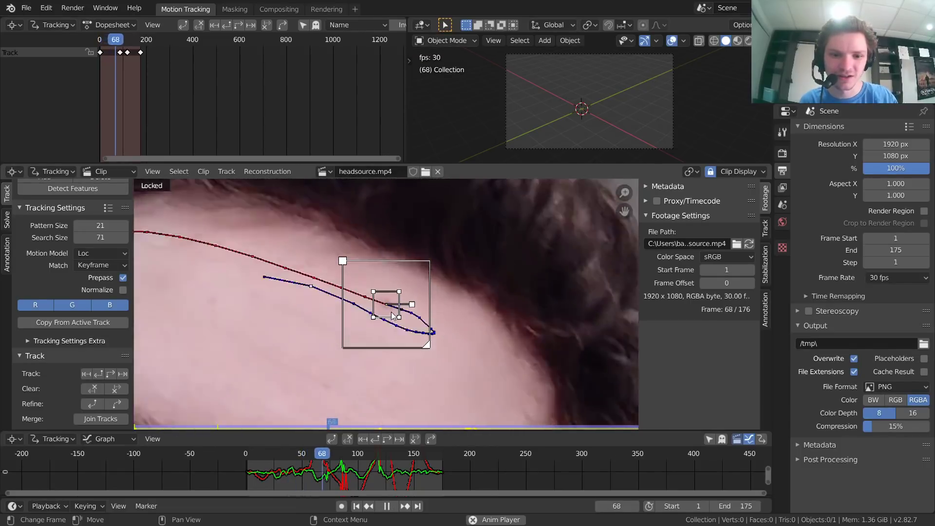
scroll(394, 307, down, 6)
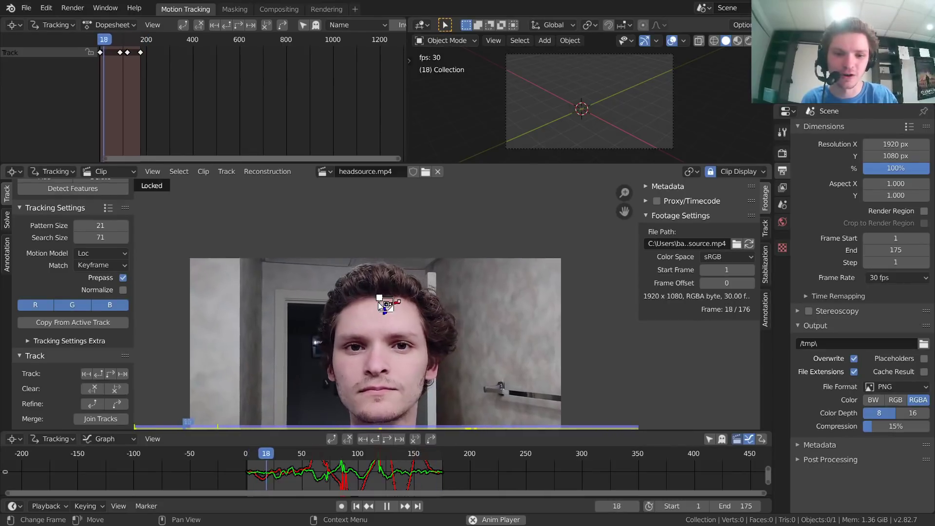
key(space)
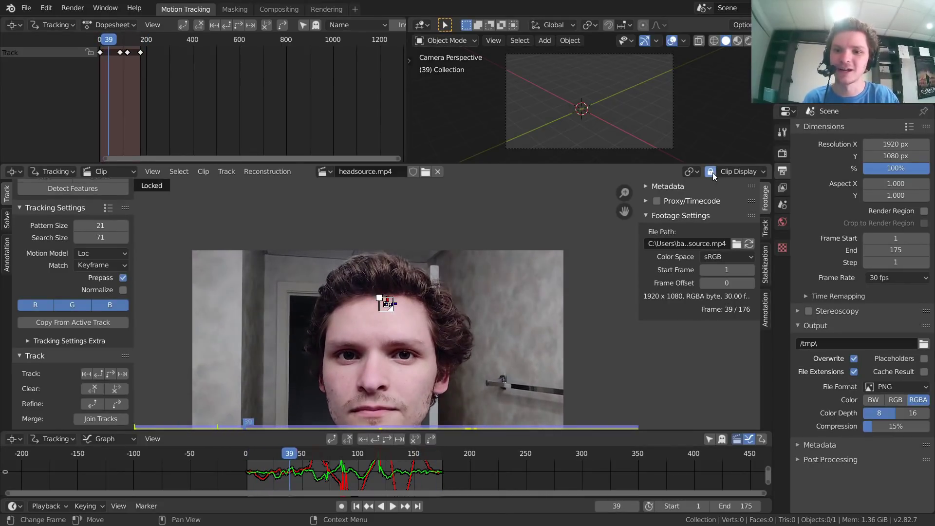
key(space)
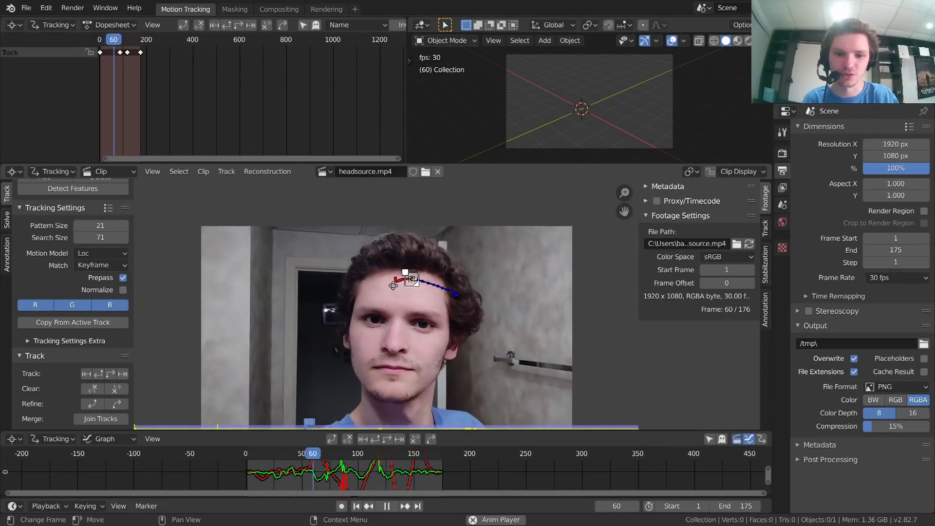
key(space)
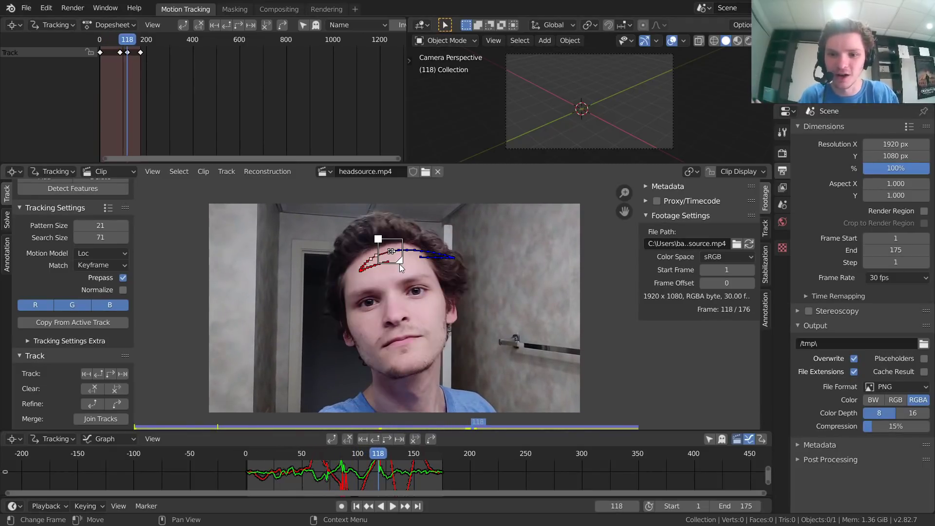
Step: Show the track's properties, lock the forehead track against changes, and play the footage
click(766, 228)
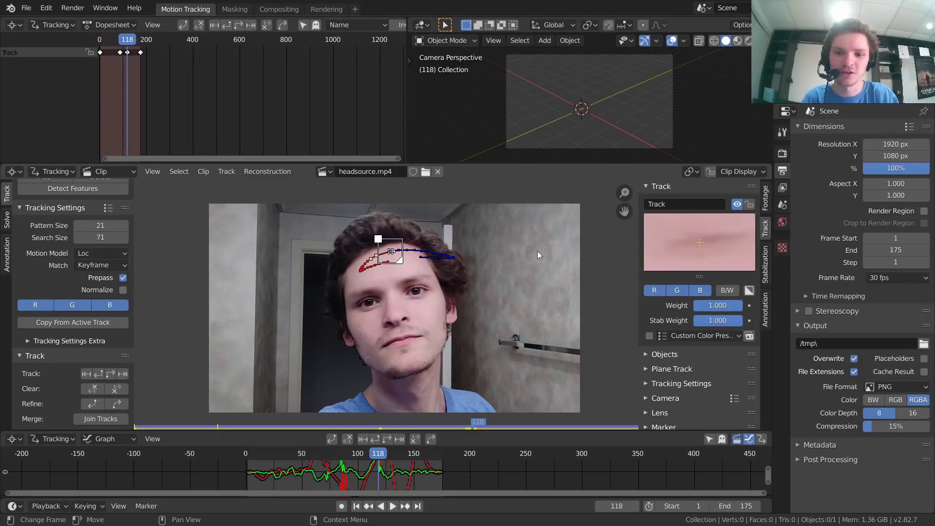
key(ctrl+l)
key(space)
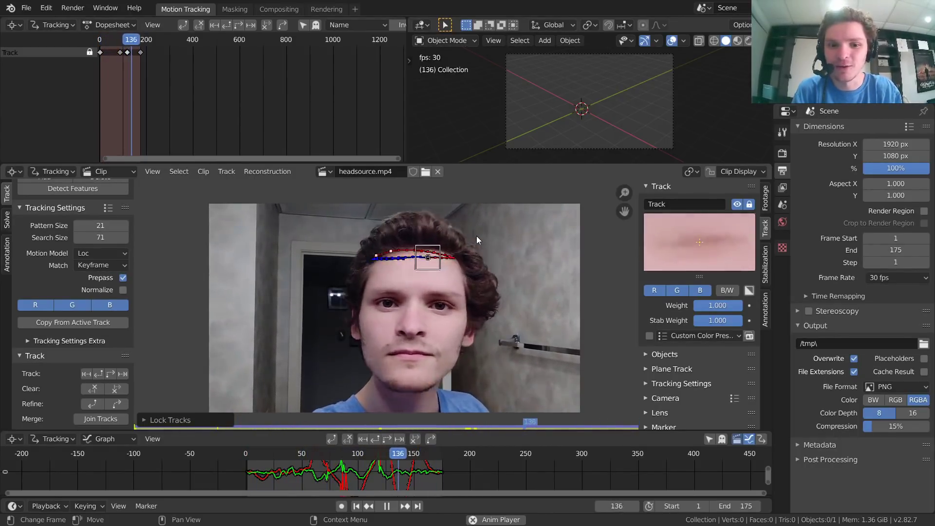
key(space)
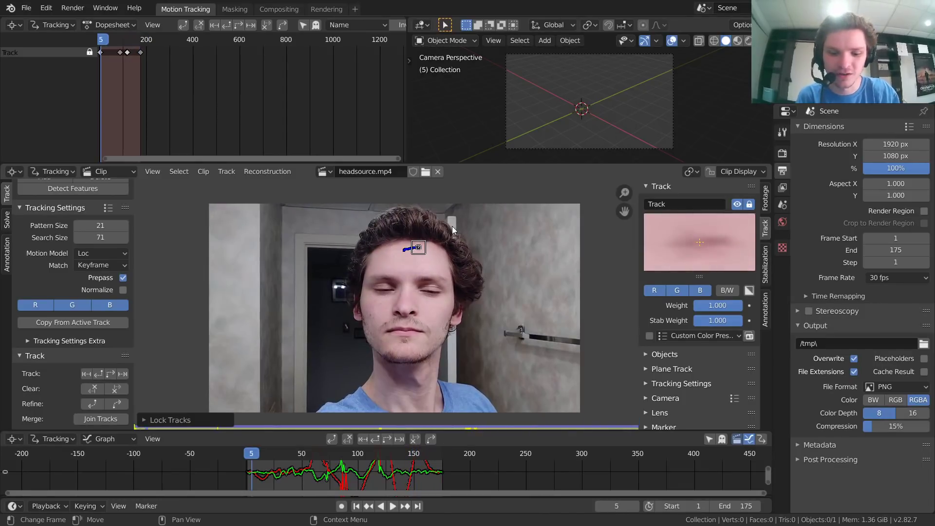
Step: Lock the view to the forehead marker, play the footage, and return to frame 1
key(l)
key(space)
scroll(382, 286, down, 1)
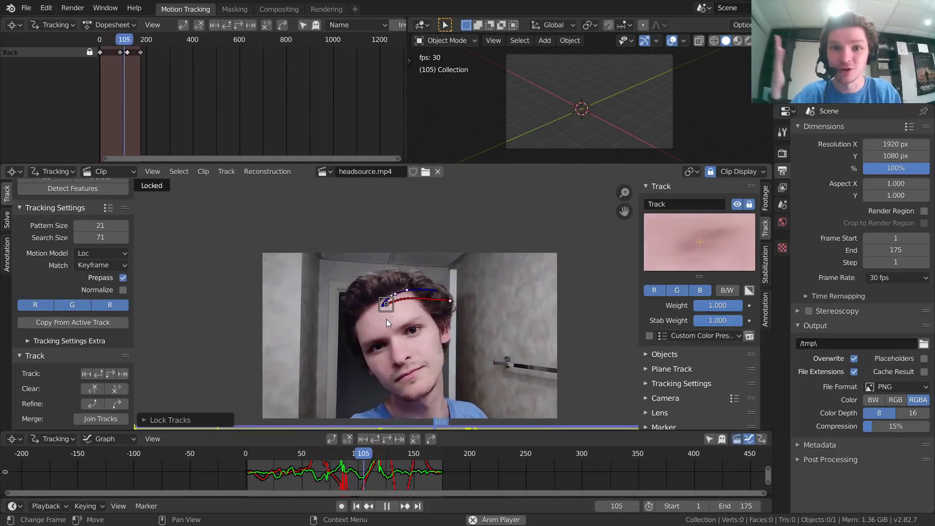
key(Escape)
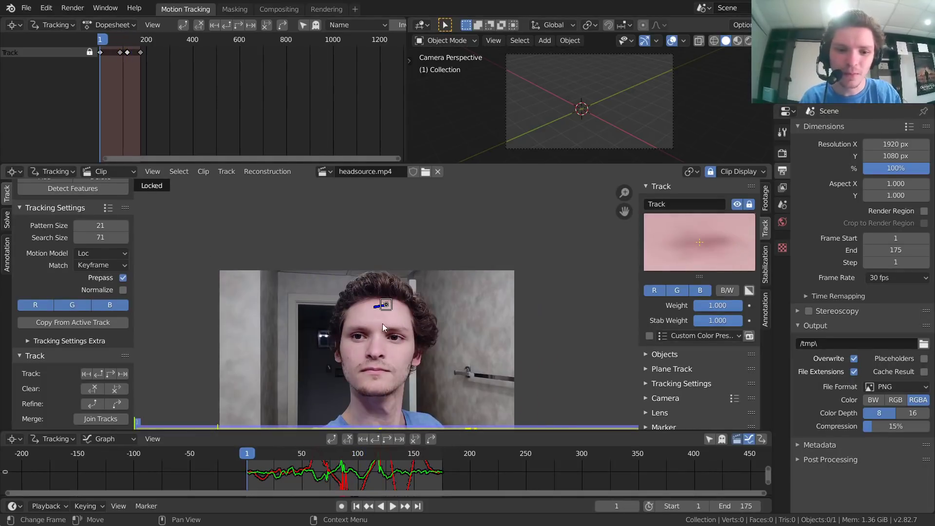
Step: Try to track the mouth corner on the image's right side forward from frame 1 with a resized marker, and delete that track
middle_drag(364, 345, 392, 292)
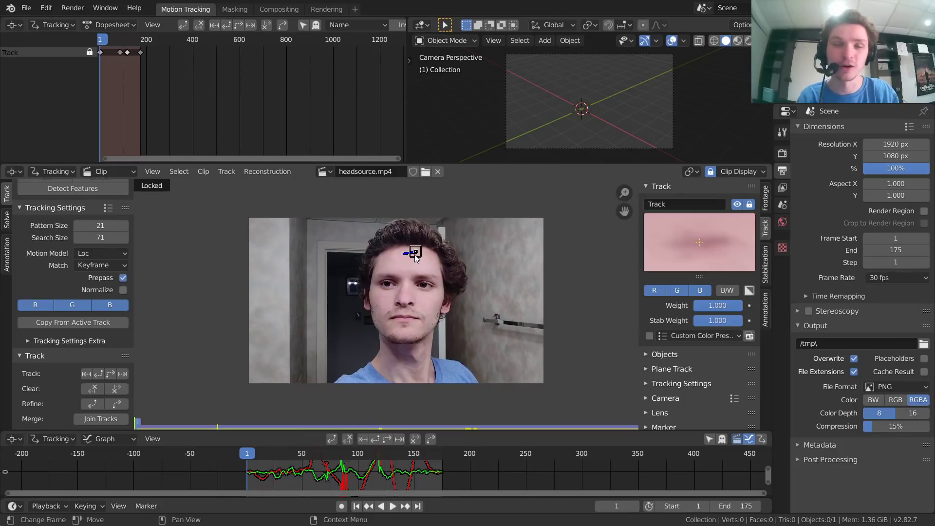
scroll(412, 273, up, 4)
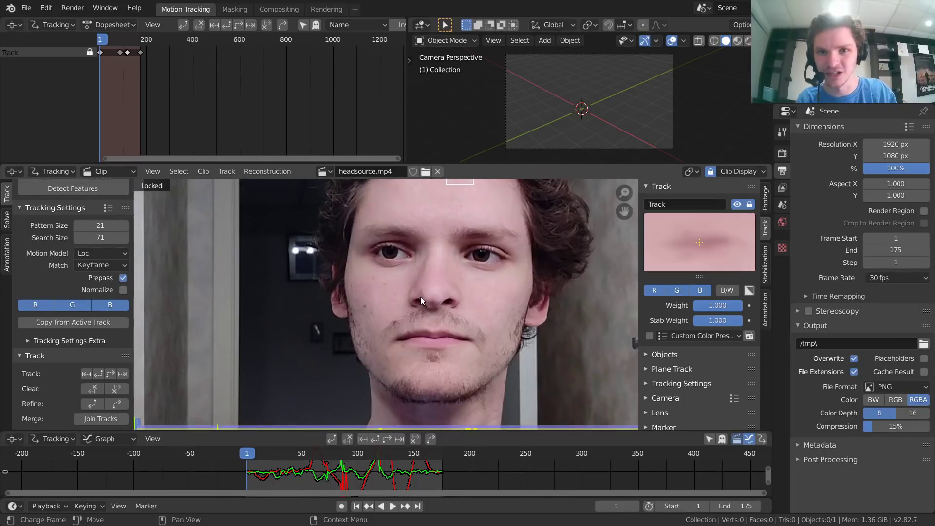
scroll(429, 294, up, 3)
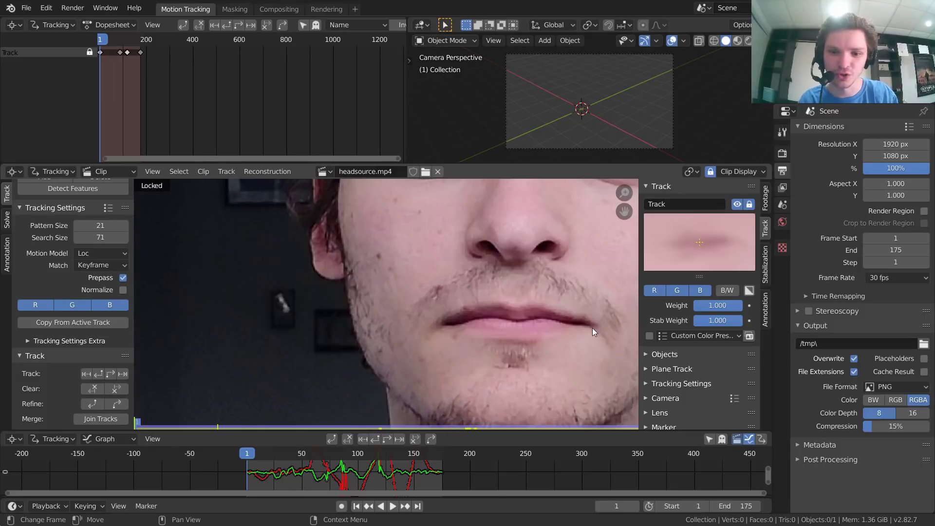
scroll(588, 322, up, 2)
scroll(493, 292, up, 3)
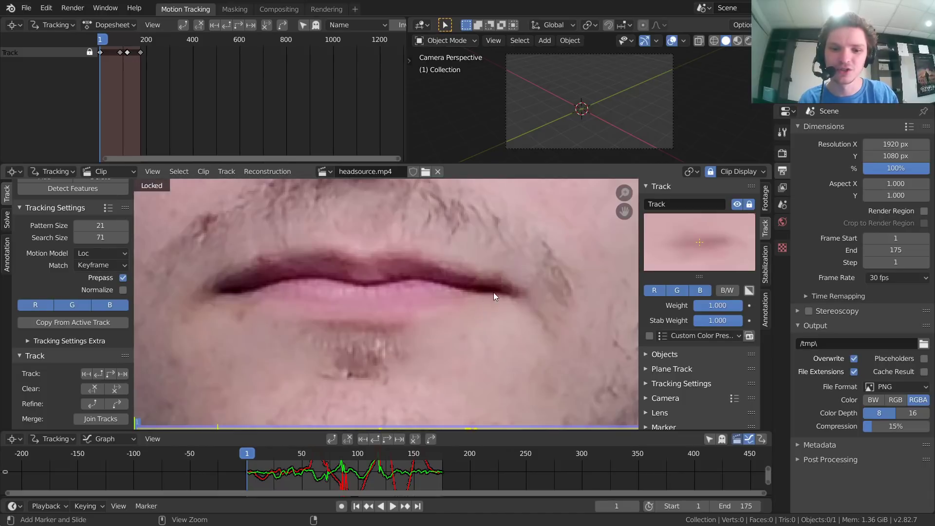
ctrl+click(519, 296)
key(s)
click(492, 256)
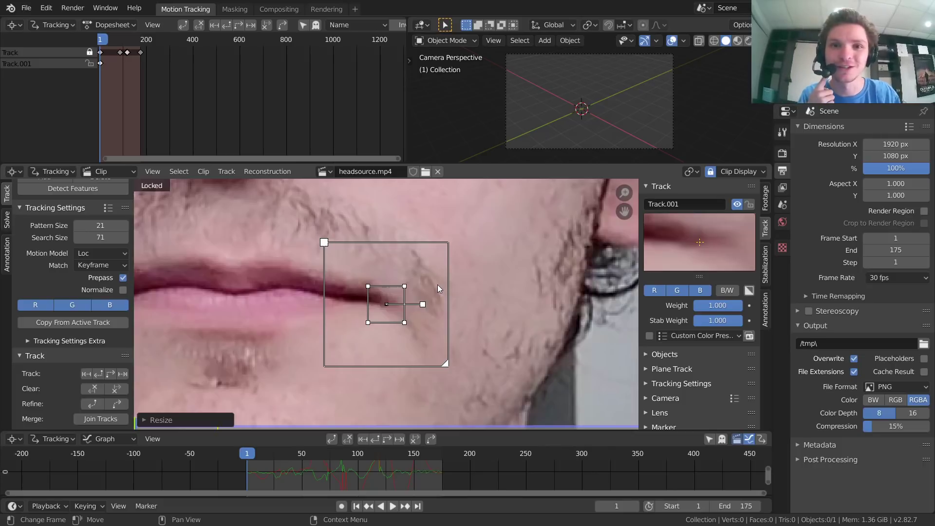
key(ctrl+t)
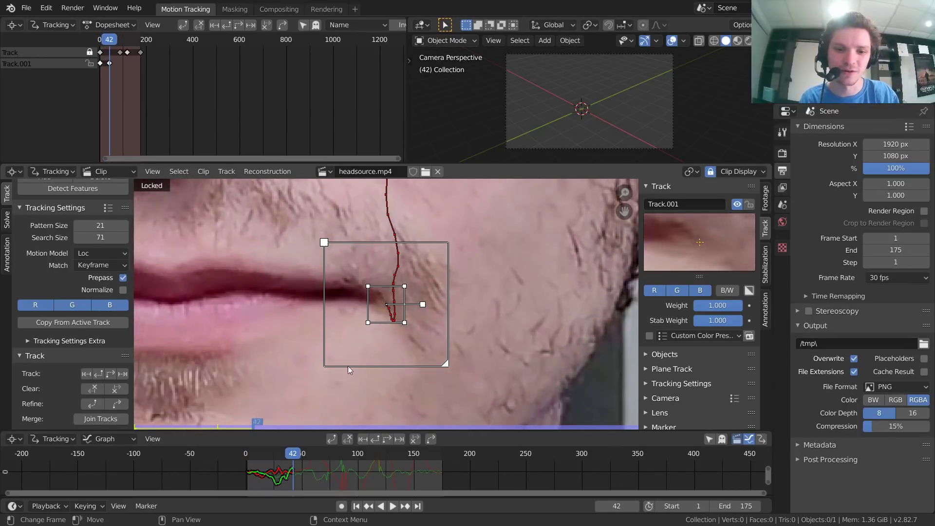
key(Delete)
scroll(404, 297, down, 6)
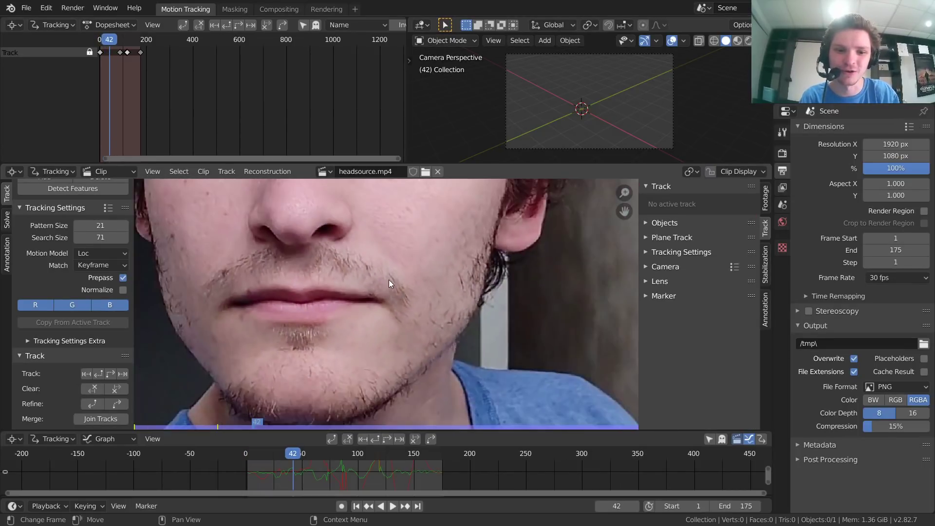
Step: At frame 1, add a slightly enlarged marker on the dark spot above the image's left mouth corner and track it forward
key(shift+Left)
middle_drag(411, 205, 399, 324)
scroll(340, 316, up, 4)
middle_drag(339, 315, 418, 277)
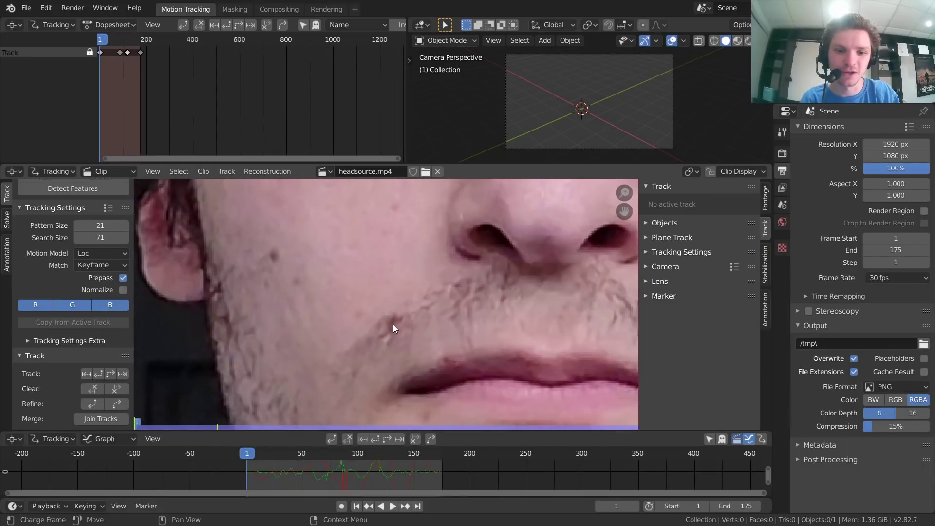
ctrl+click(393, 322)
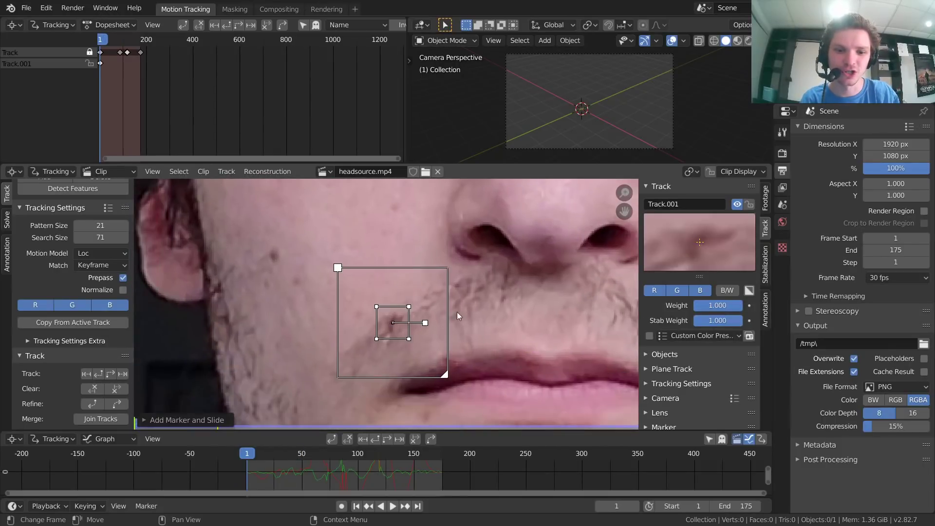
key(s)
click(492, 294)
scroll(492, 294, down, 4)
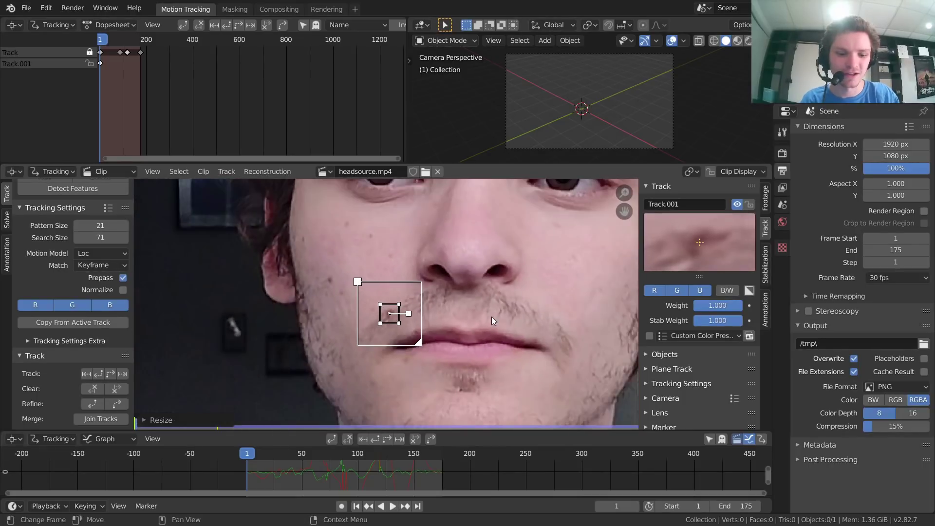
key(ctrl+t)
Step: Realign the marker with the dark spot at frame 99 and continue tracking forward
middle_drag(431, 328, 457, 231)
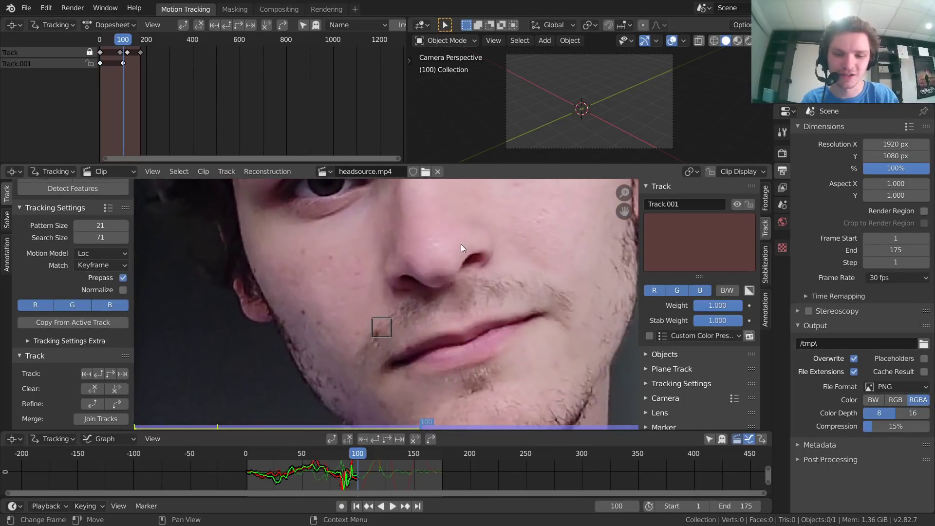
key(Left)
middle_drag(430, 338, 443, 280)
scroll(442, 279, up, 3)
middle_drag(509, 211, 507, 235)
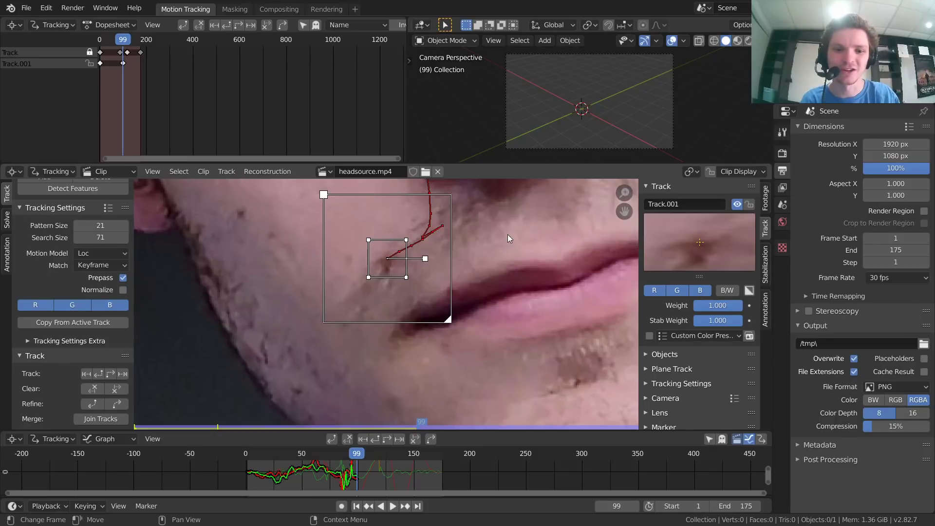
key(g)
click(504, 243)
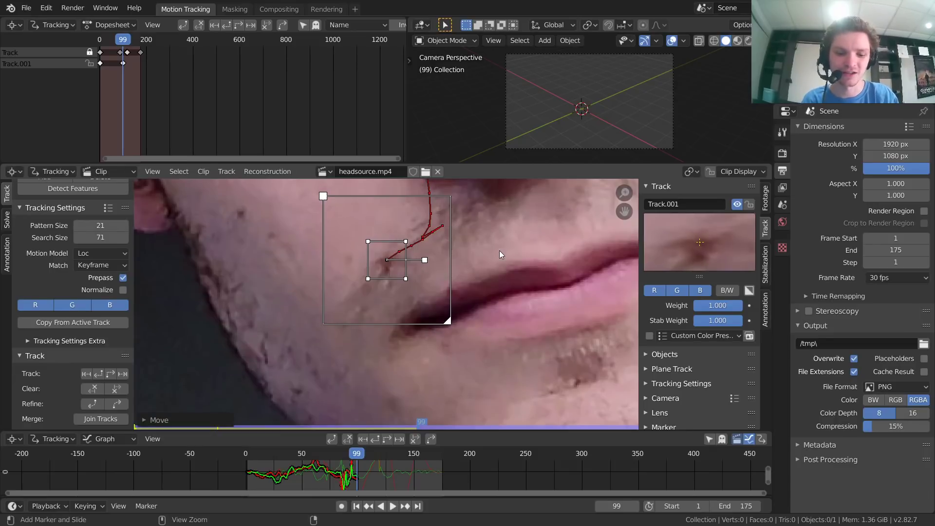
key(ctrl+t)
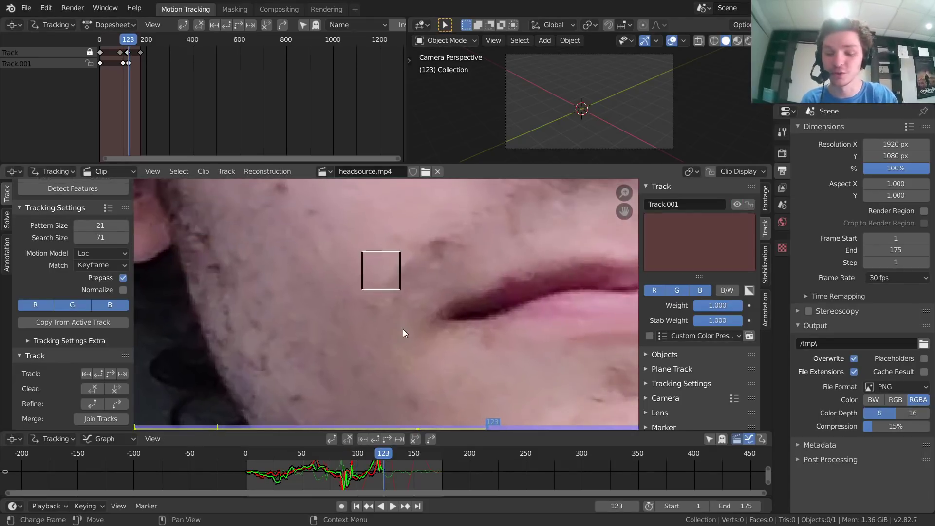
Step: Step back to where the marker slipped off and move it back onto the dark spot at frame 118
key(Left)
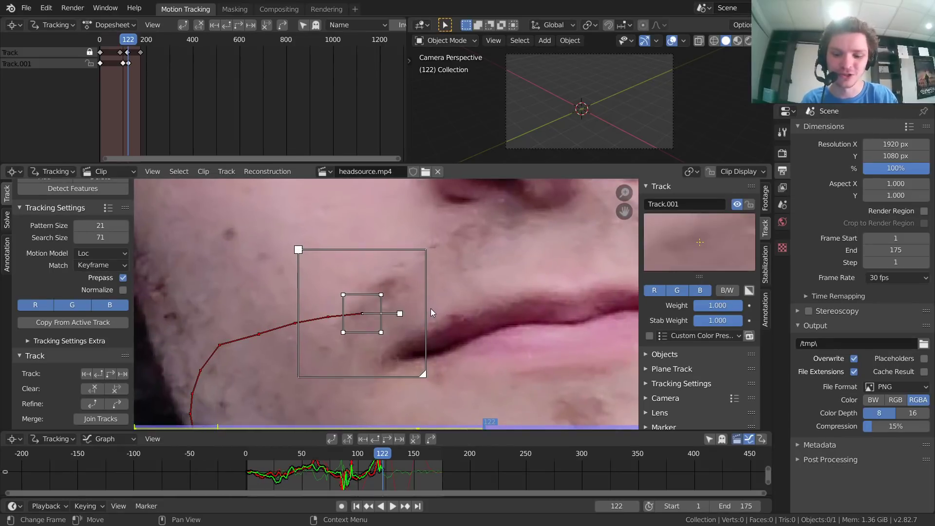
key(Left)
key(Left)
key(Left)
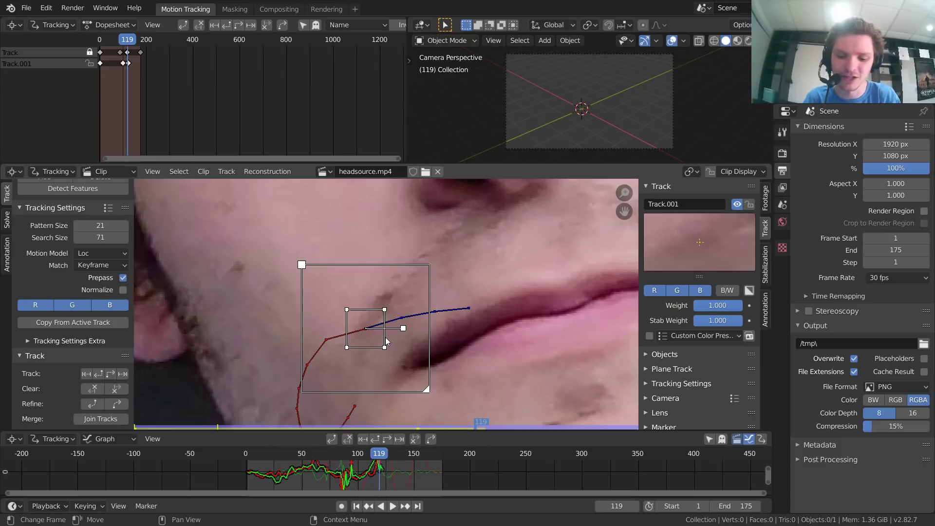
key(Left)
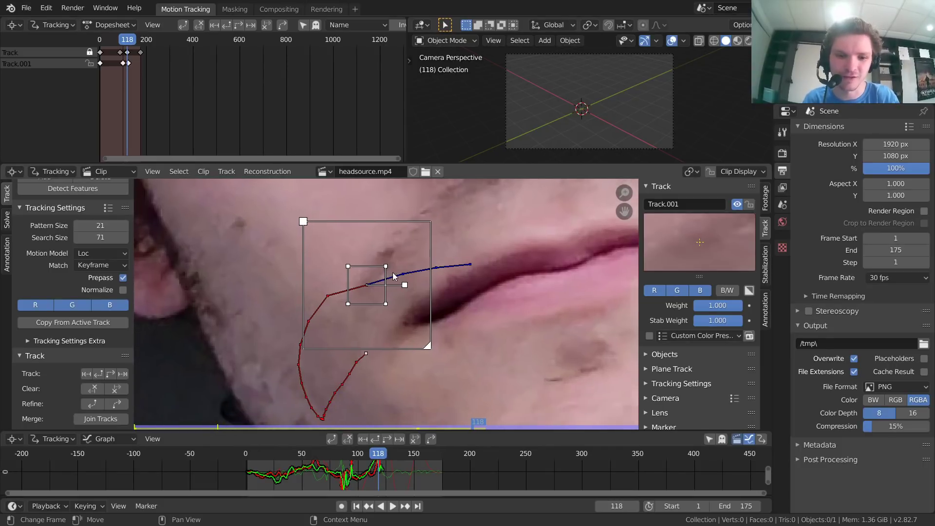
key(Left)
middle_drag(348, 314, 404, 315)
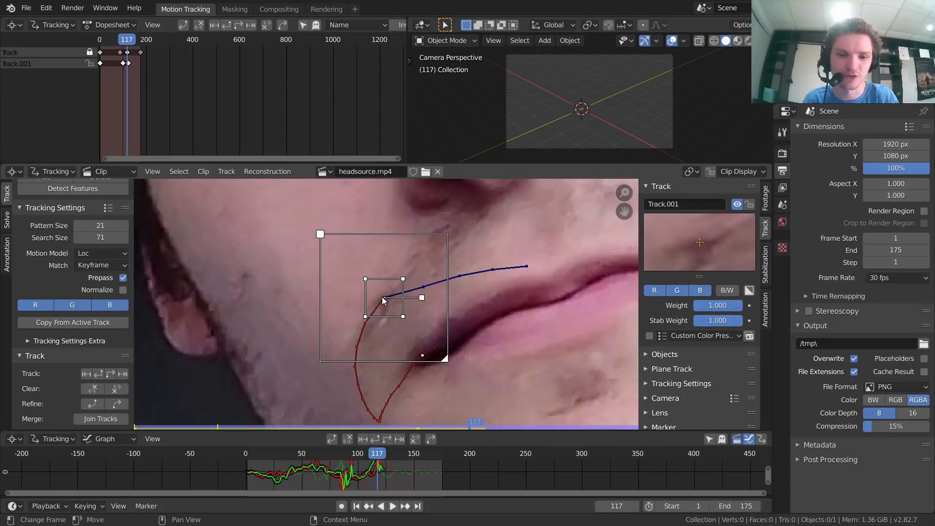
key(Right)
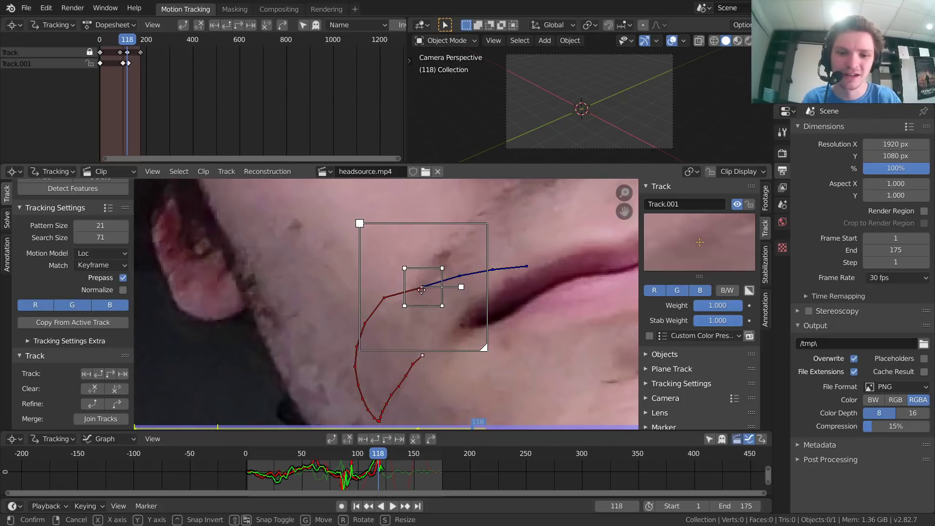
drag(429, 289, 442, 263)
Step: Track the corrected marker frame by frame up to frame 122, and continue with automatic forward tracking
key(Right)
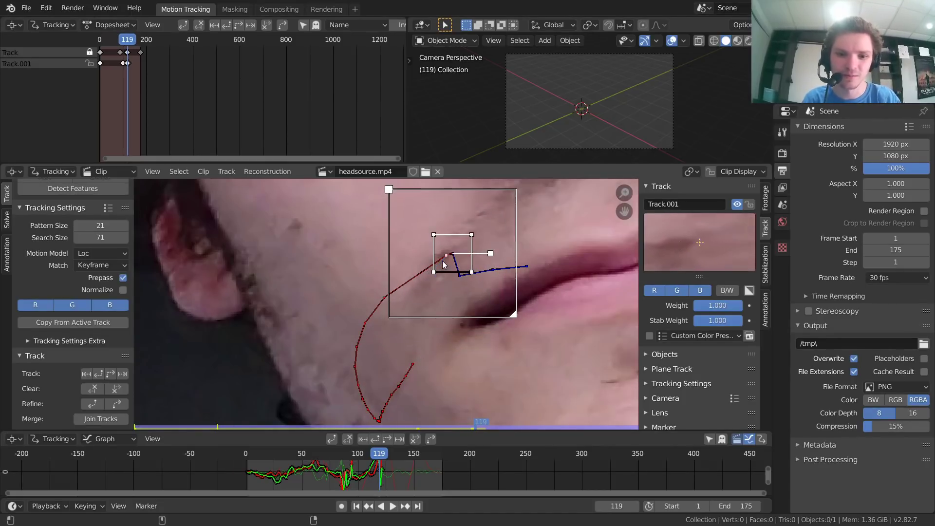
key(alt+Right)
key(alt+Right)
key(alt+Right)
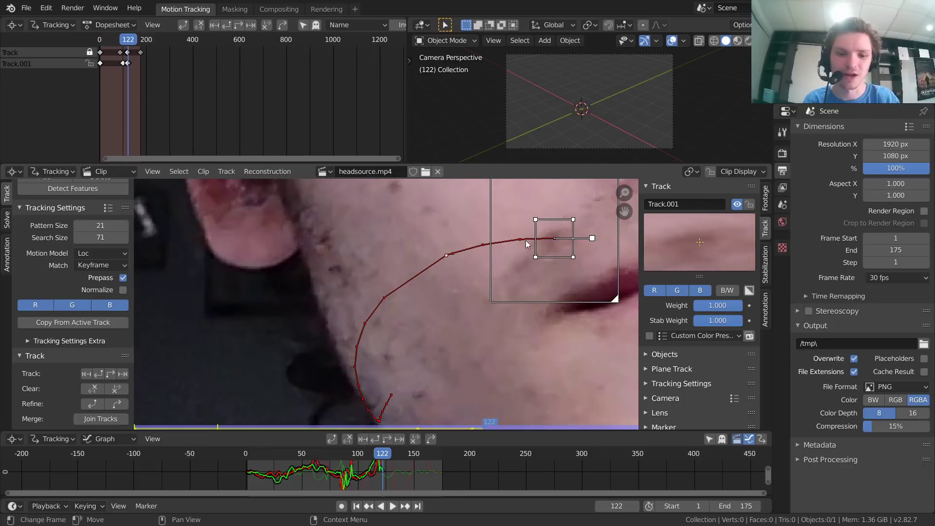
middle_drag(531, 244, 428, 284)
scroll(428, 284, down, 1)
key(ctrl+t)
Step: Scale the marker up by about 1.09 at frame 126 and track it forward
middle_drag(528, 305, 439, 291)
key(Left)
middle_drag(510, 282, 457, 256)
key(s)
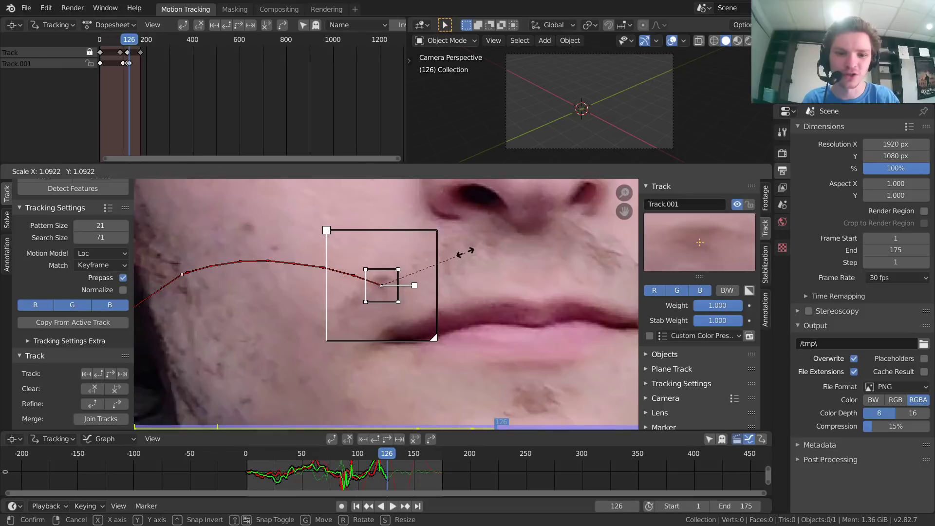
click(464, 252)
key(ctrl+t)
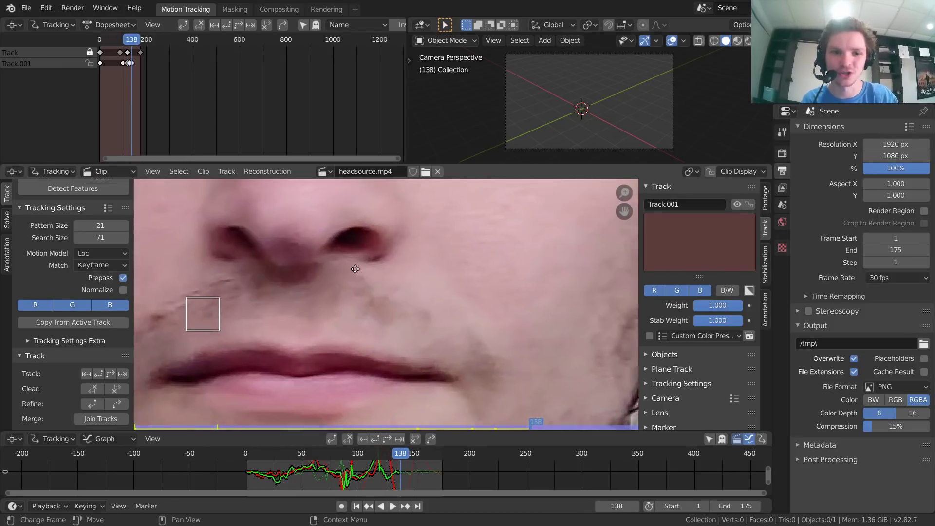
Step: Compare frames 137 and 138, enlarge the marker's search area at frame 137, and track forward again
key(Left)
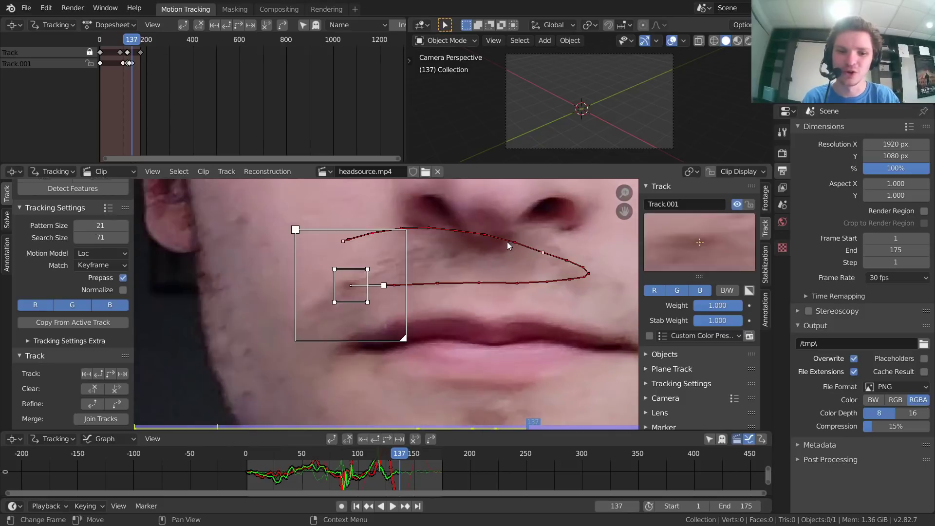
key(Right)
key(Left)
key(Right)
key(Left)
key(Right)
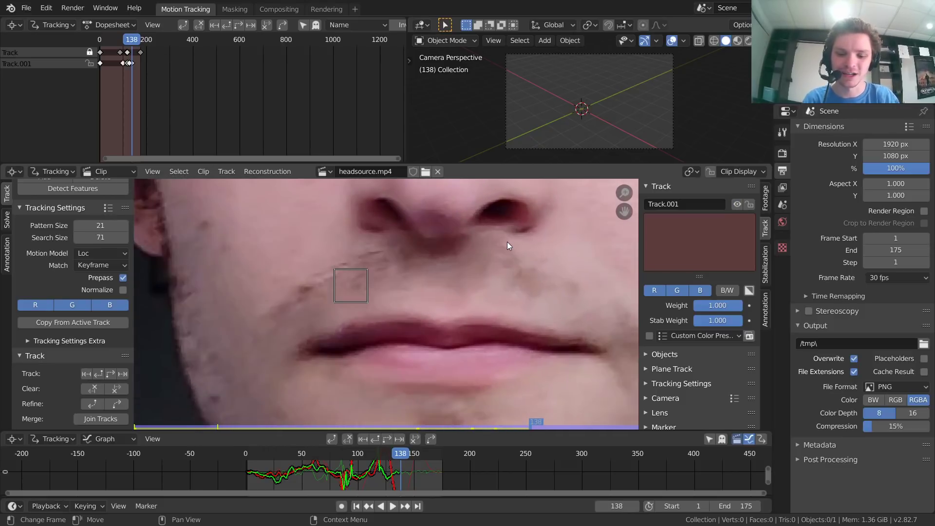
key(Left)
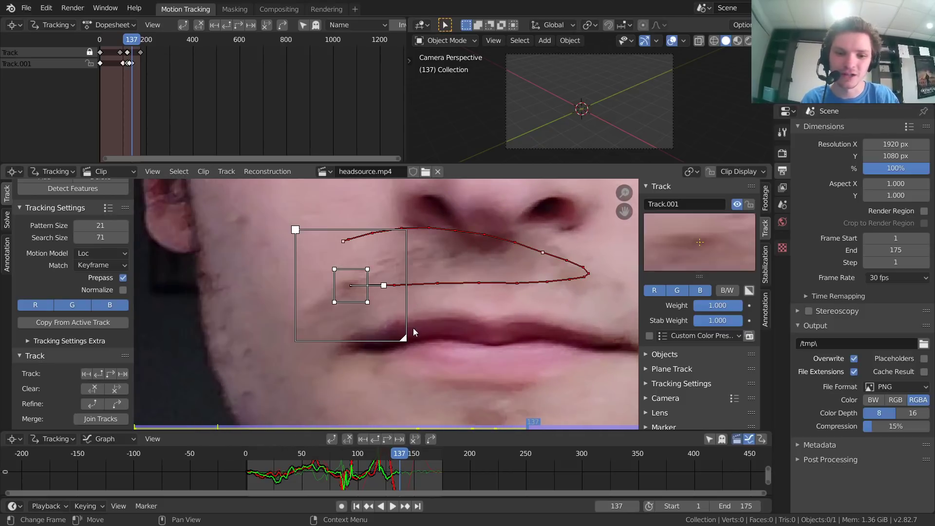
drag(407, 341, 428, 363)
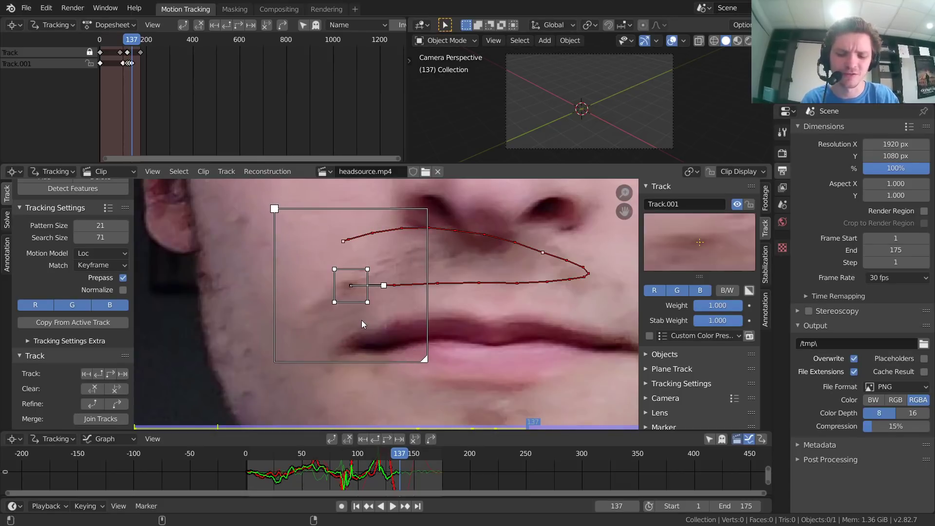
key(ctrl+t)
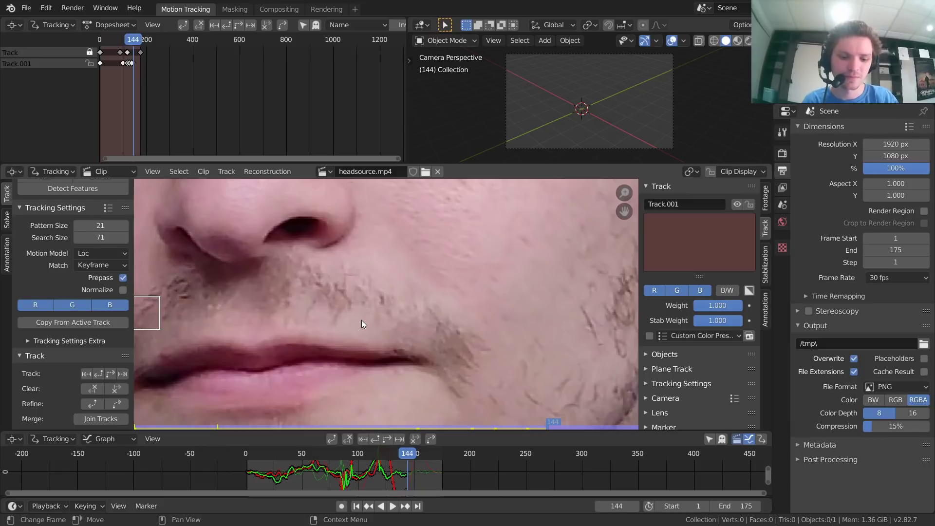
Step: Lock the view to the marker at frame 143 and center the marker on the dark spot
middle_drag(291, 293, 439, 296)
key(Left)
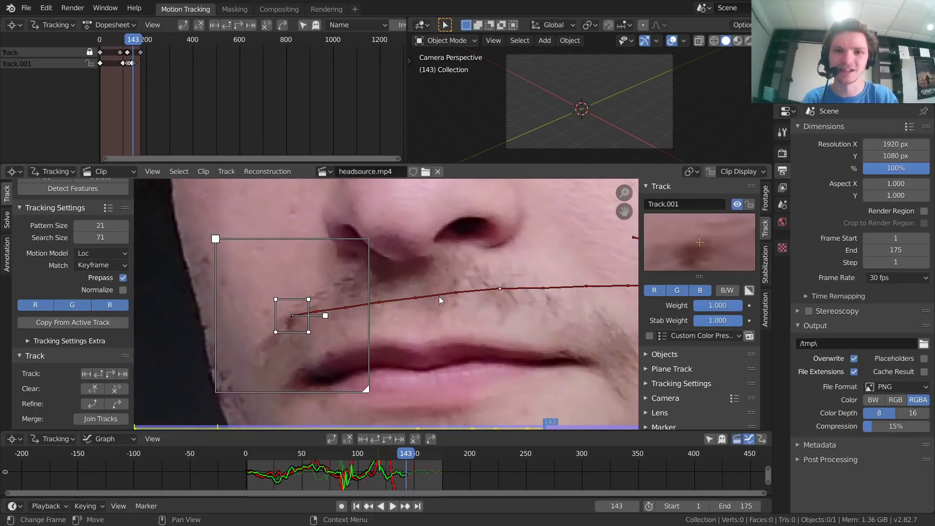
key(l)
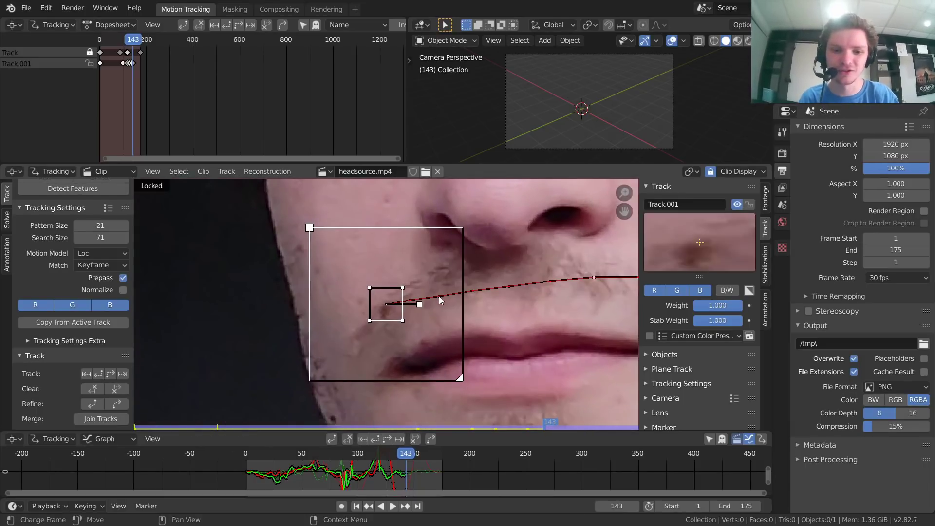
scroll(423, 303, up, 3)
key(g)
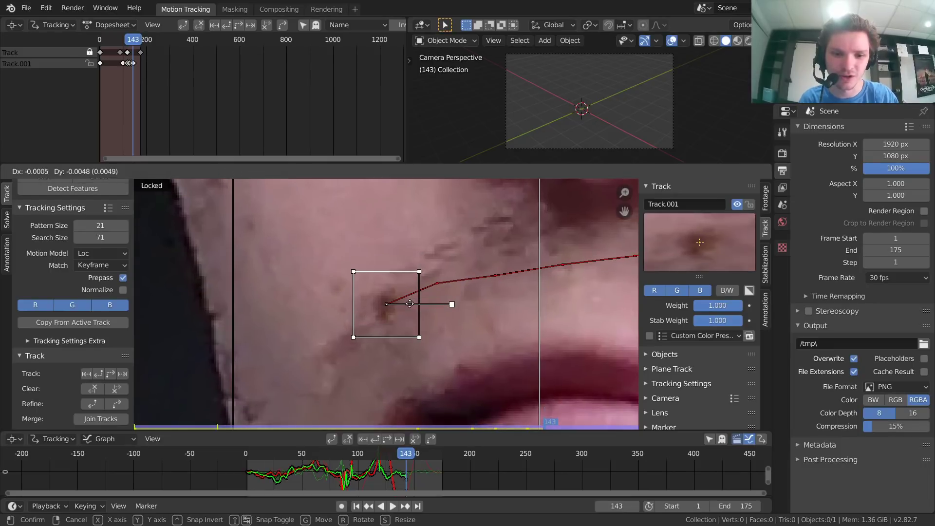
click(410, 303)
key(Left)
key(Right)
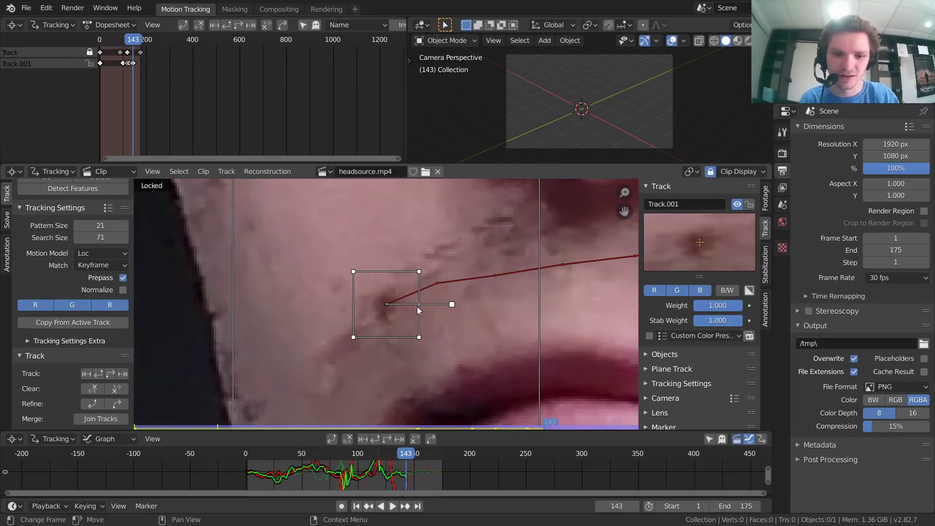
Step: Retrack one frame backward from frame 143 to refine the path, and resume forward tracking from frame 143
key(alt+Left)
key(Left)
key(Right)
key(Right)
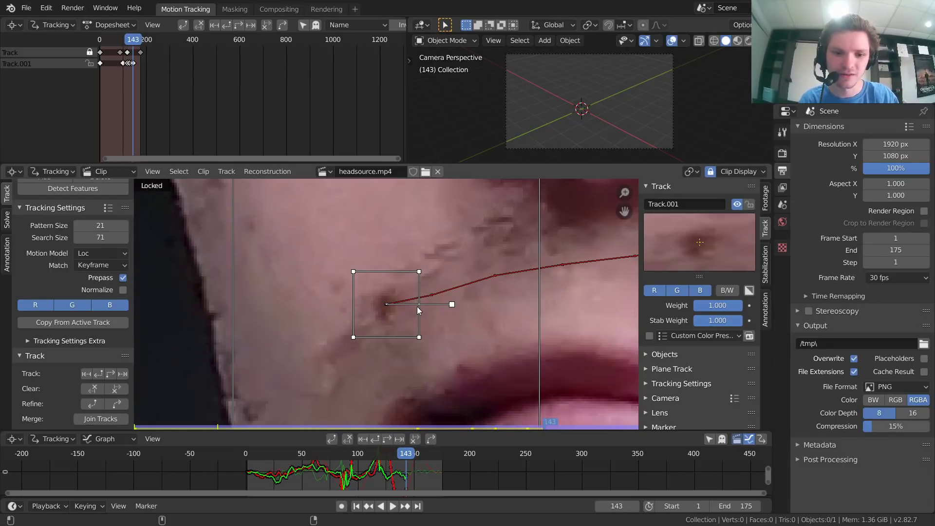
key(ctrl+t)
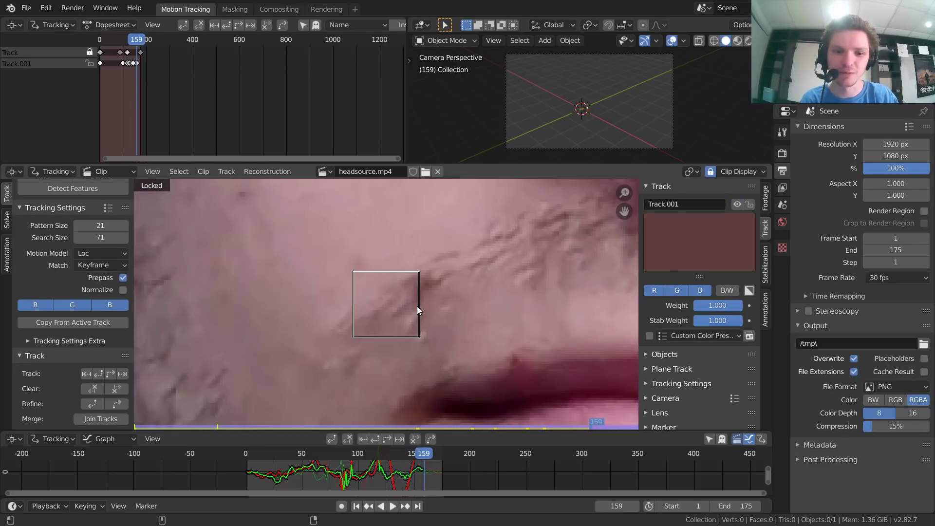
Step: Recenter the mouth-corner marker on the dark spot at frame 156 and track it forward through frame 175
key(Down)
key(Left)
key(Left)
key(Left)
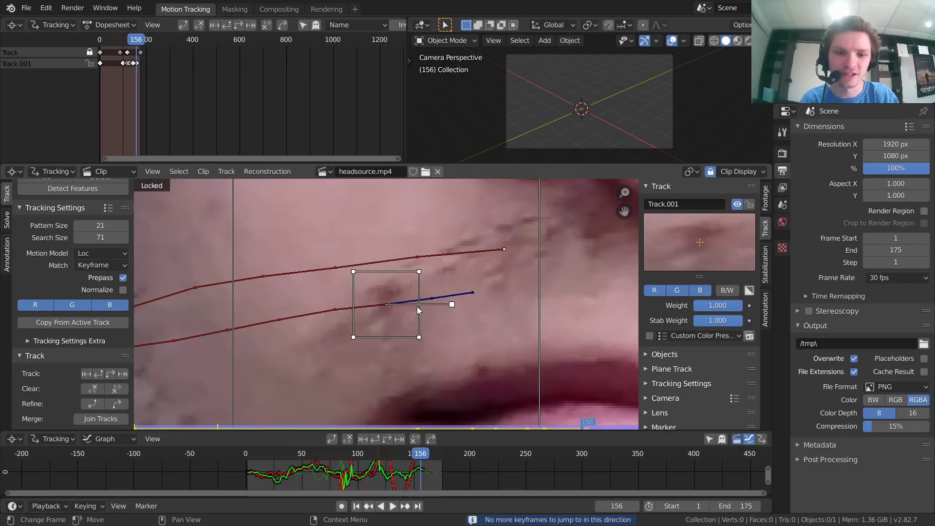
key(g)
click(413, 285)
key(alt+Right)
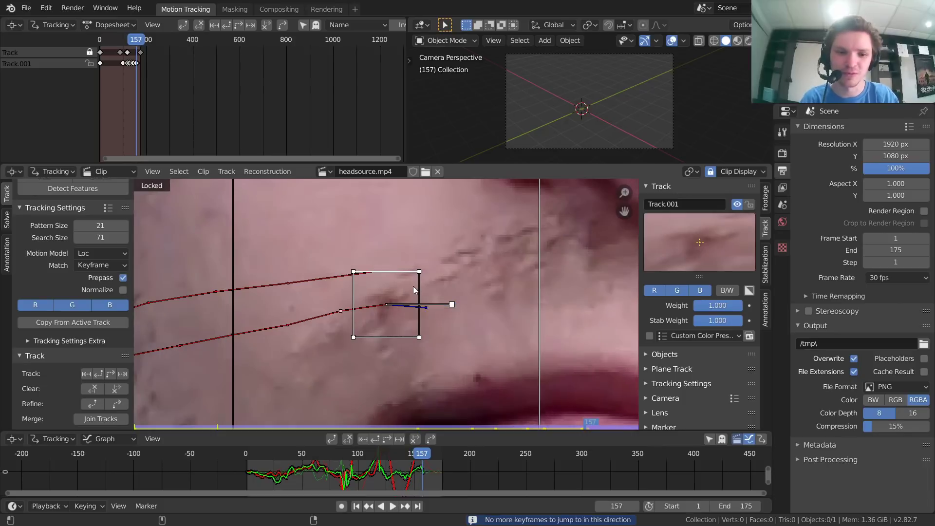
key(ctrl+t)
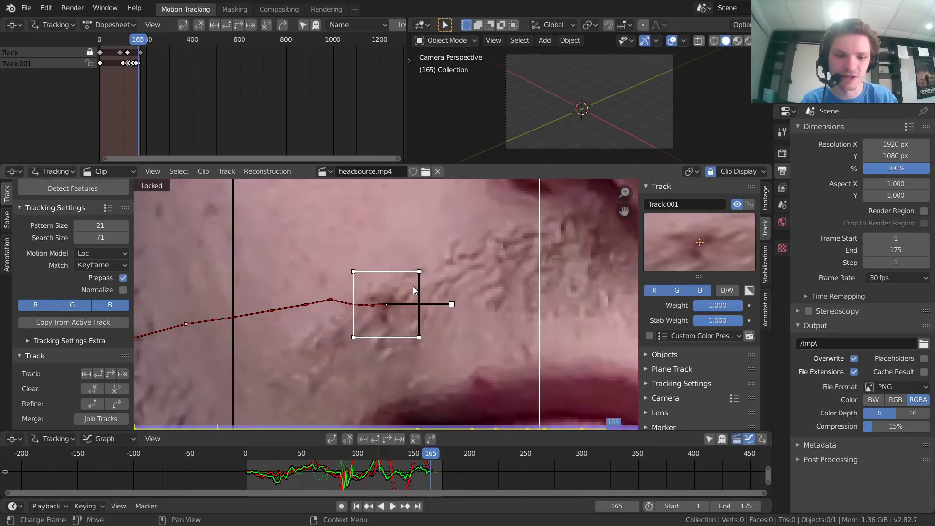
Step: Lock the mouth-corner track against further edits
scroll(413, 285, down, 6)
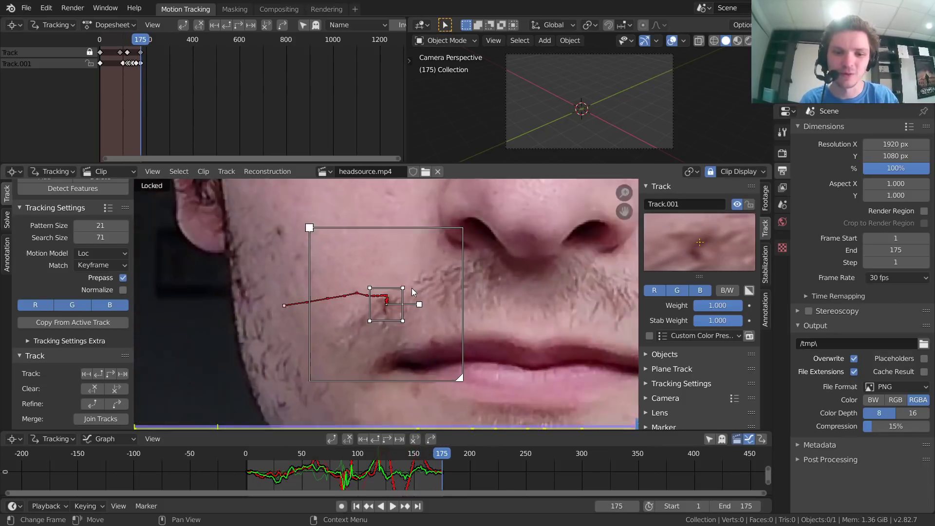
middle_drag(417, 285, 389, 304)
key(ctrl+l)
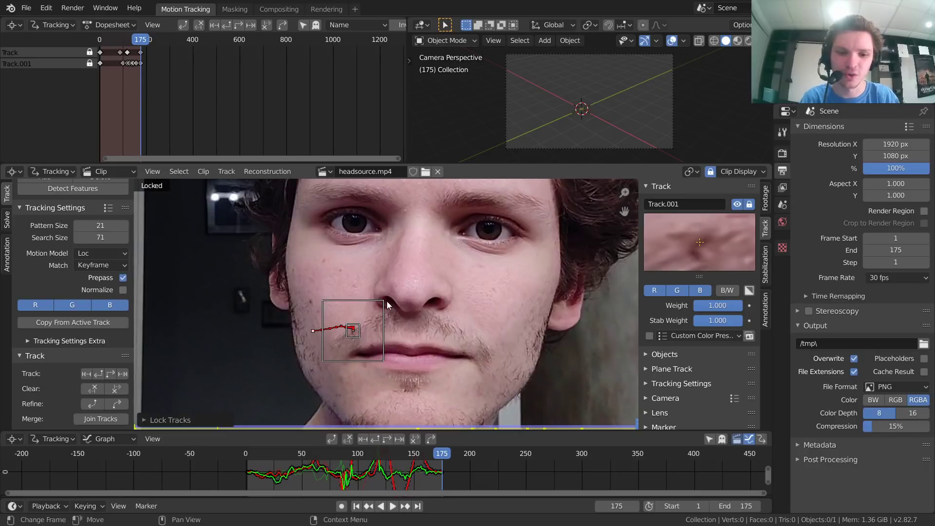
Step: Play the footage from frame 1 to check the mouth-corner track with the view locked to it and unlocked
key(shift+Left)
scroll(393, 296, down, 4)
key(space)
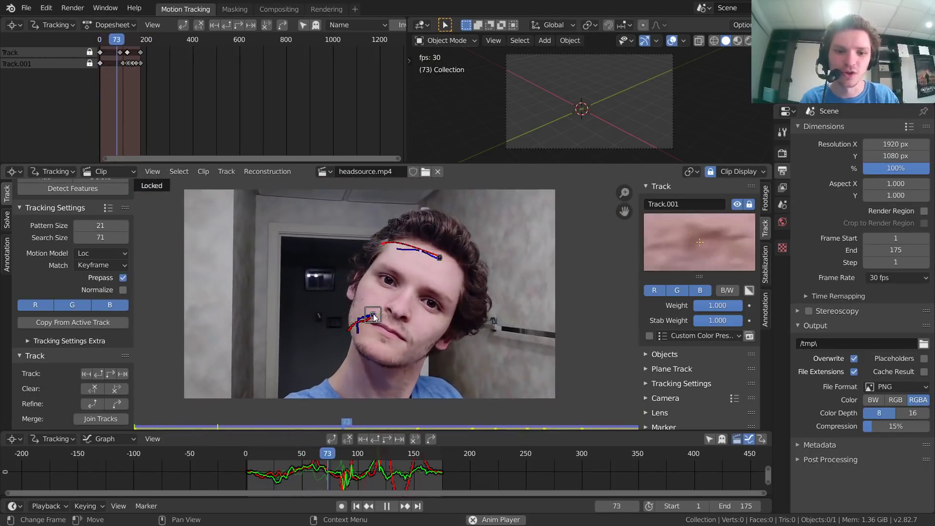
key(space)
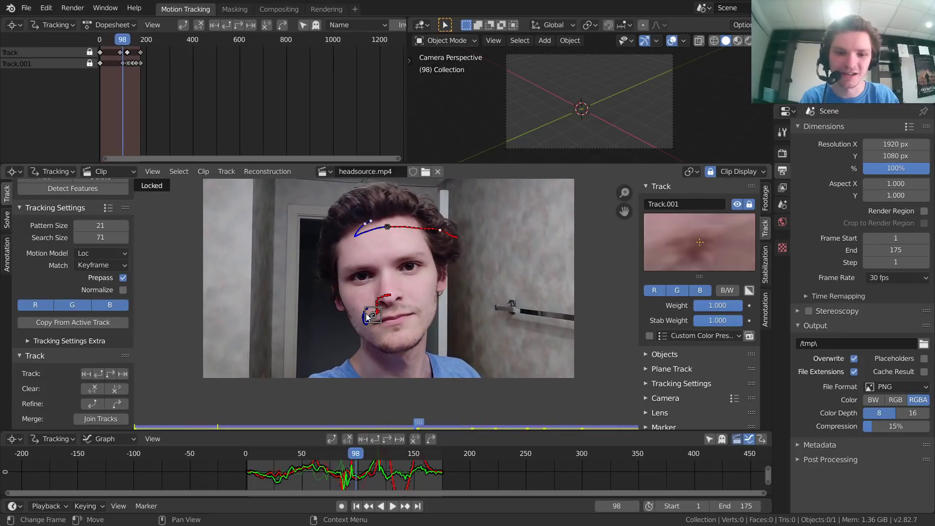
key(space)
key(space)
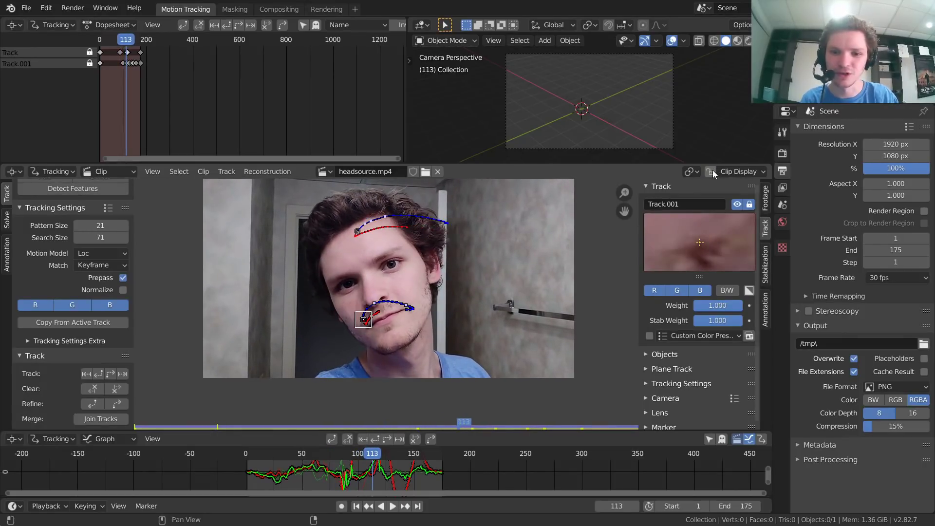
click(711, 172)
key(space)
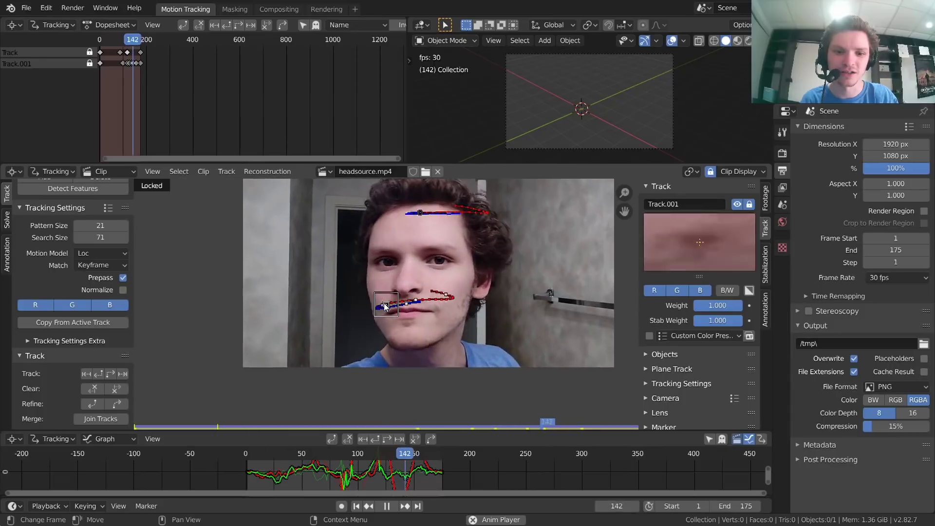
key(space)
Step: Select the forehead track and play the footage with the view unlocked and locked to it to check how steadily the head stays in place
click(427, 216)
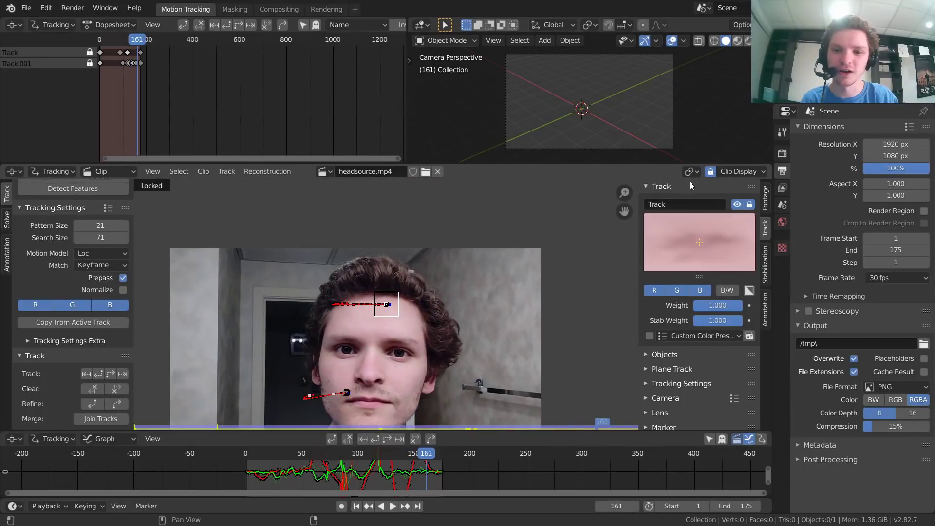
key(l)
key(space)
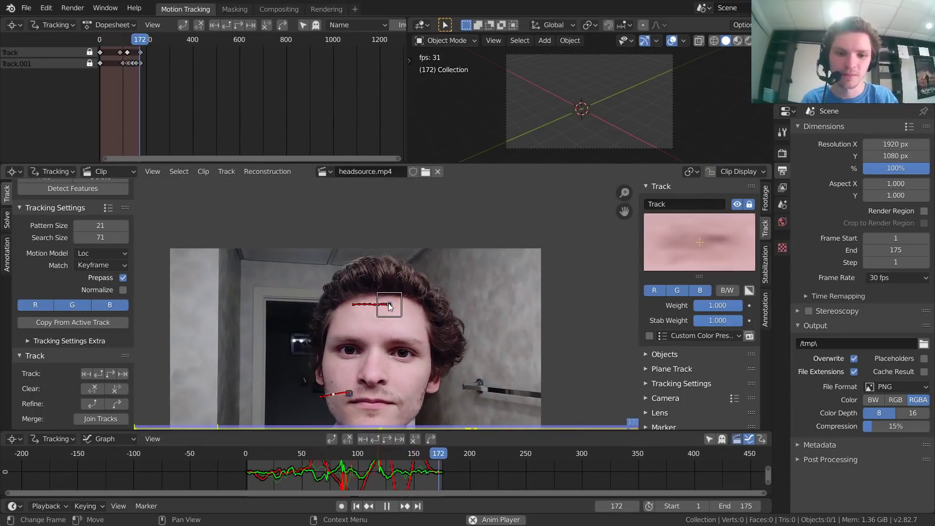
key(l)
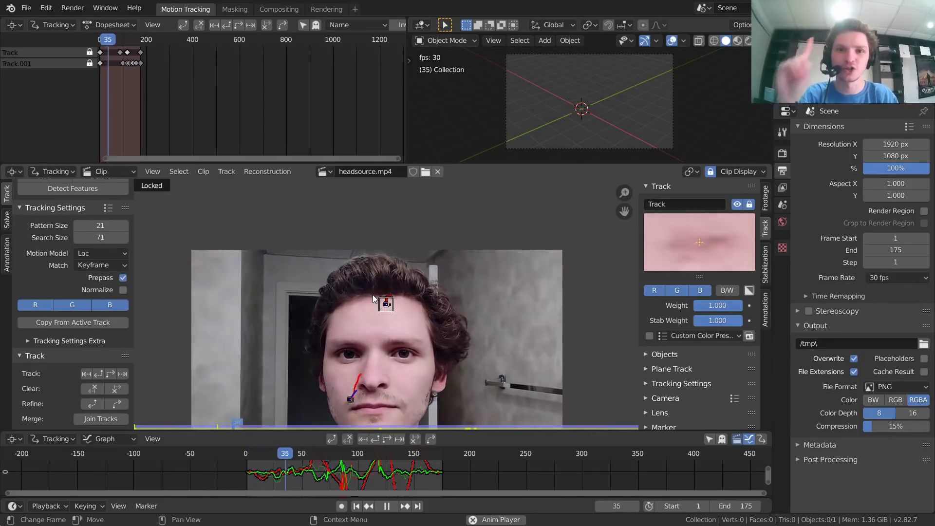
key(space)
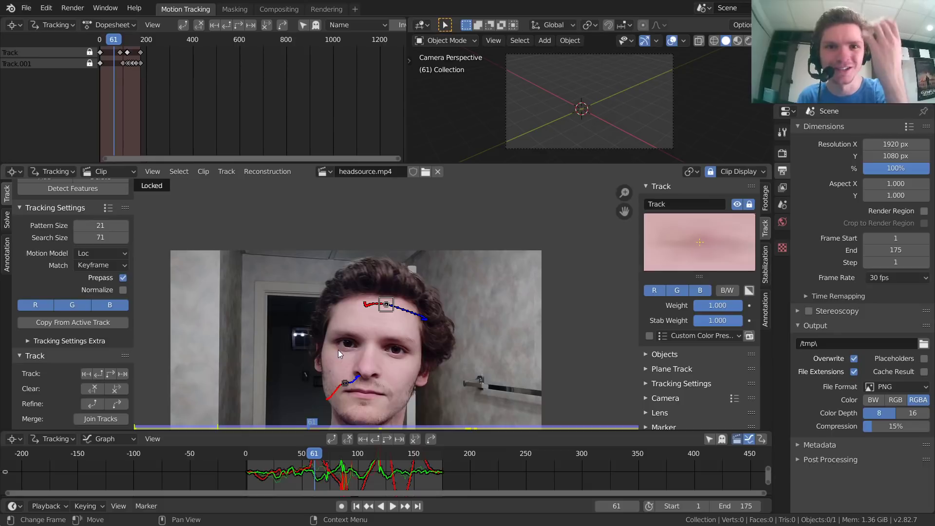
middle_drag(364, 350, 389, 325)
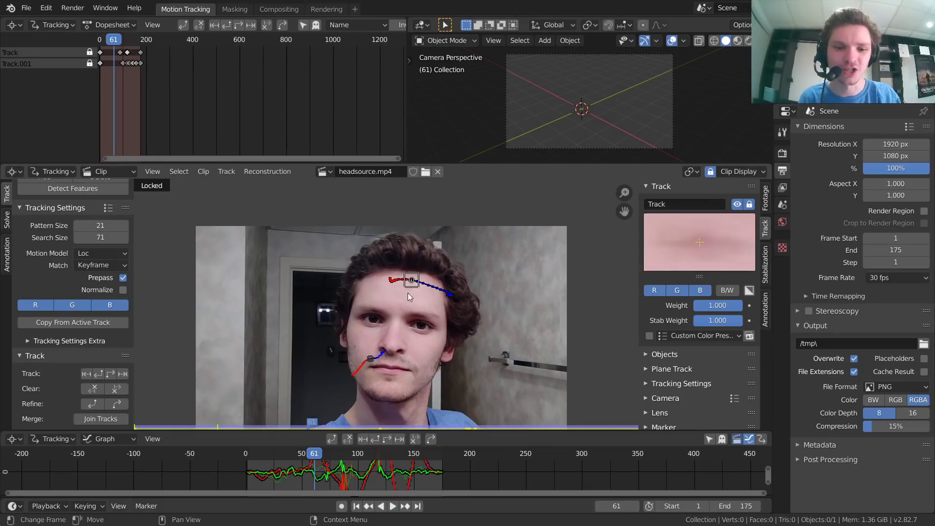
middle_drag(407, 293, 413, 276)
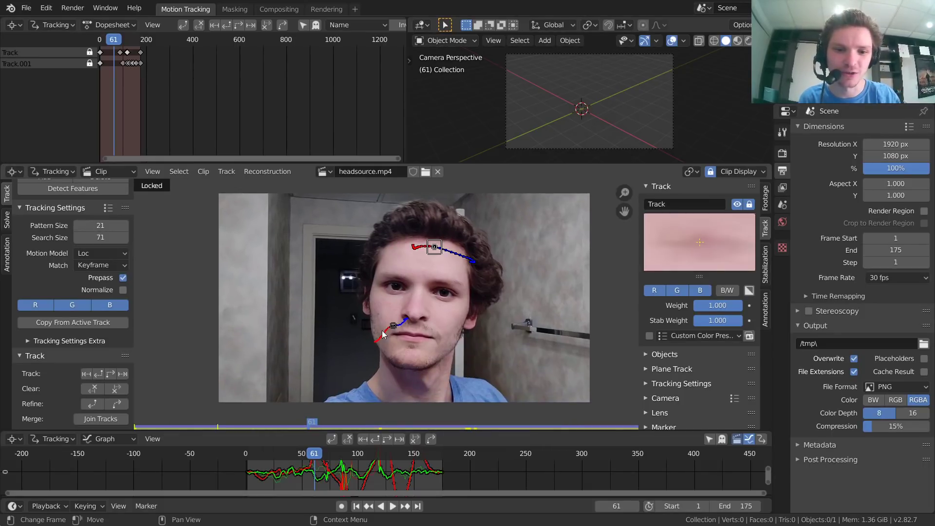
key(space)
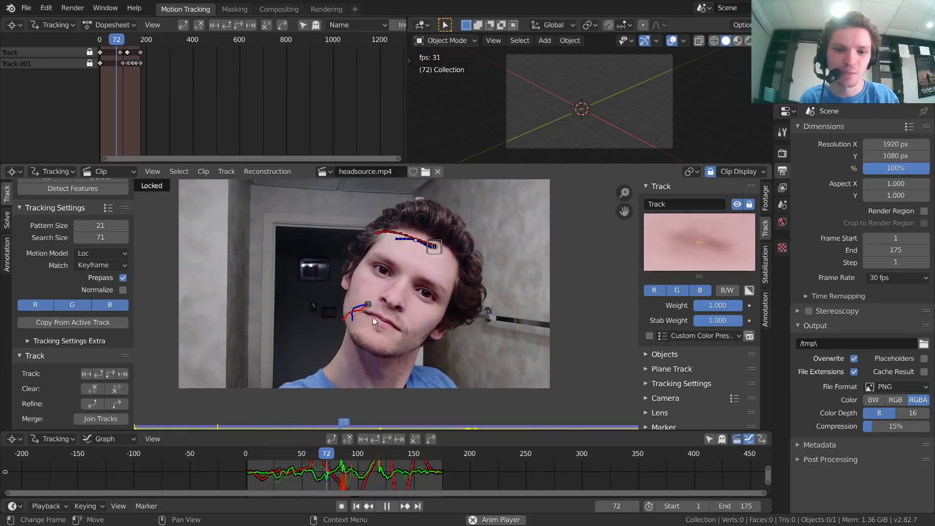
key(space)
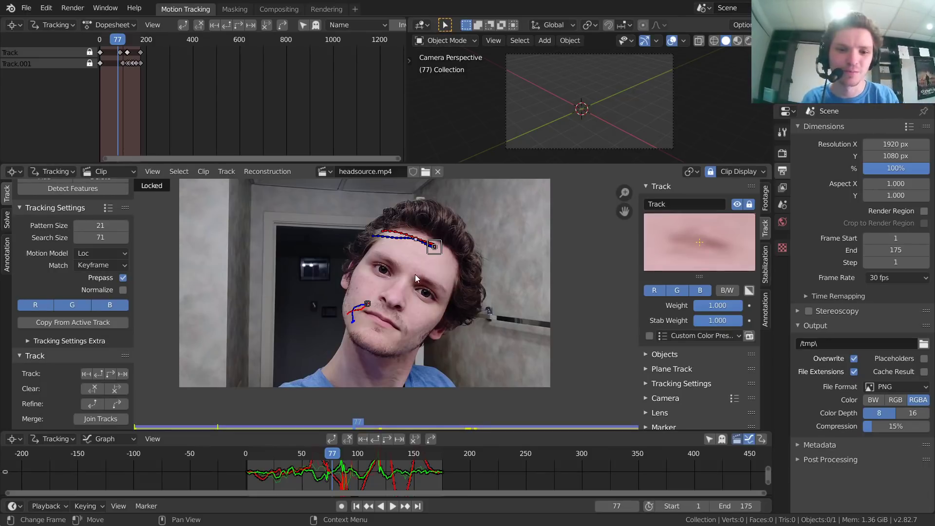
Step: Return to frame 1 and save the project to the Desktop as stablecg.blend
key(shift+Left)
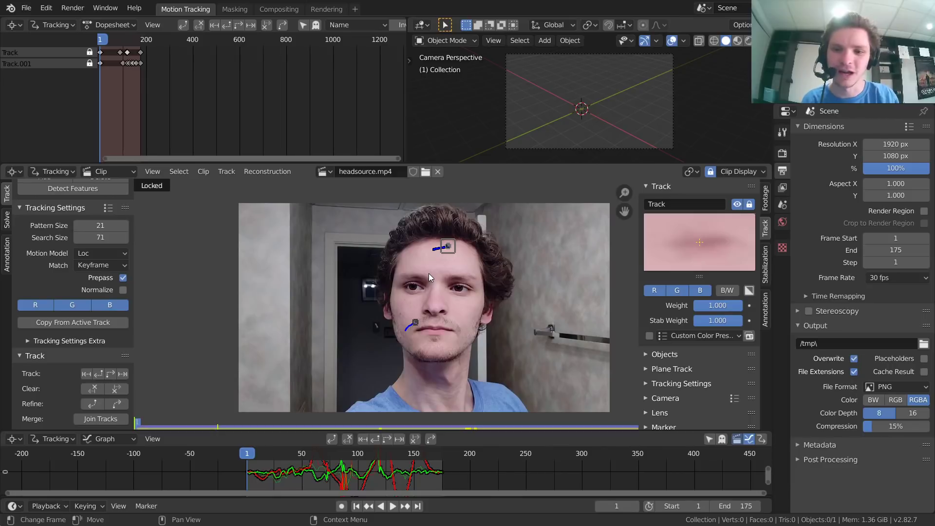
middle_drag(429, 274, 416, 270)
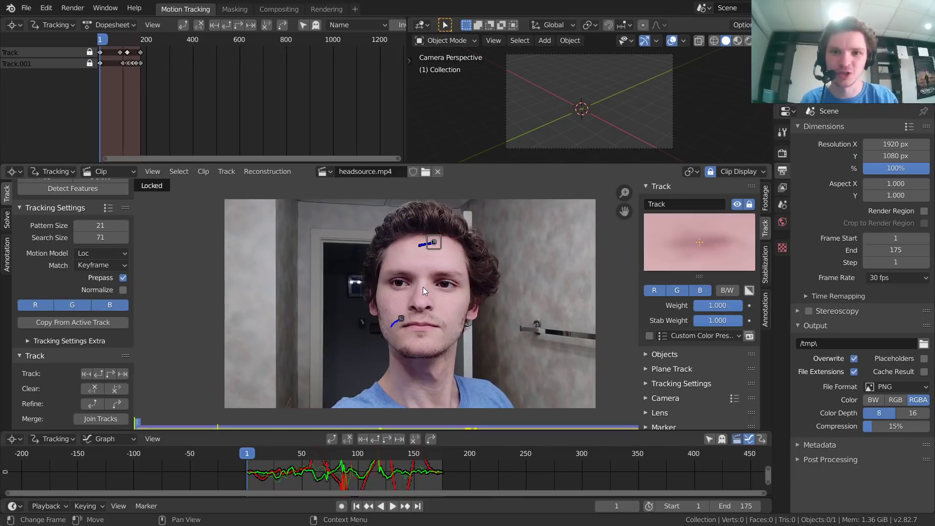
key(ctrl+s)
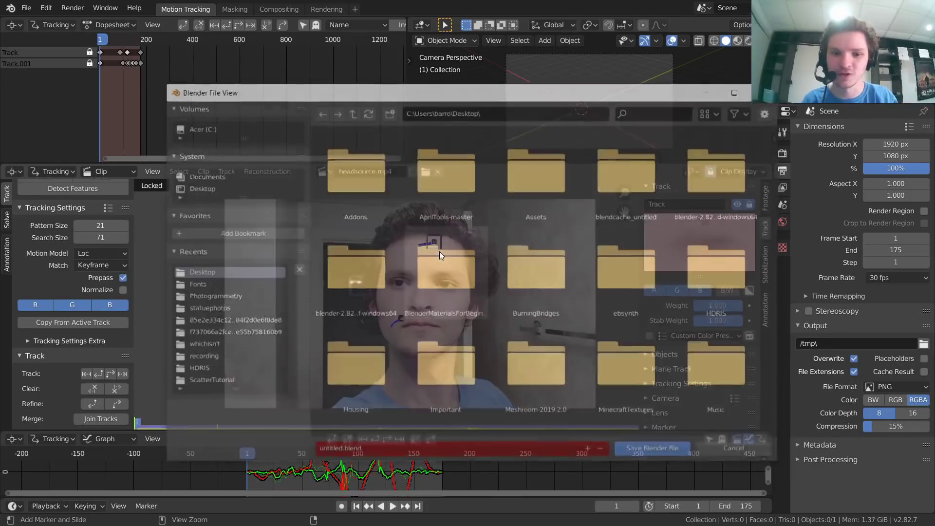
double_click(328, 448)
text(stablecg)
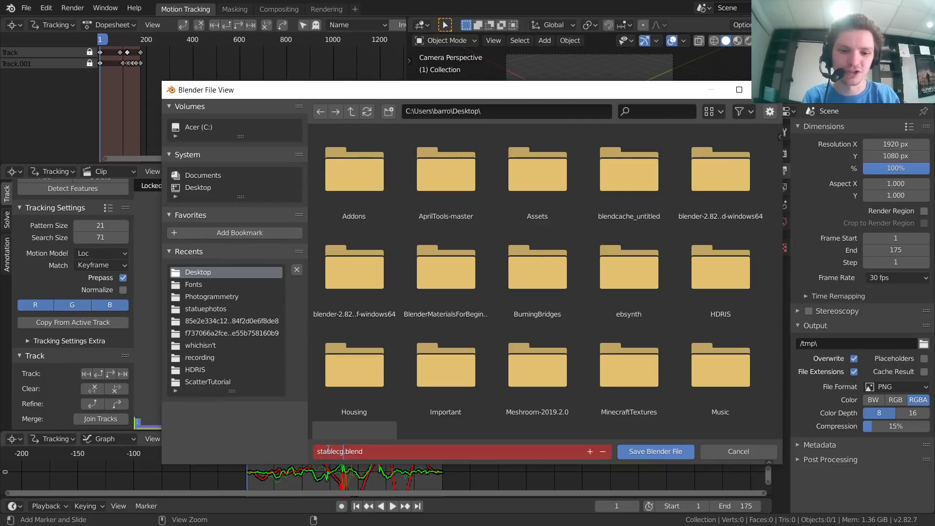
key(Return)
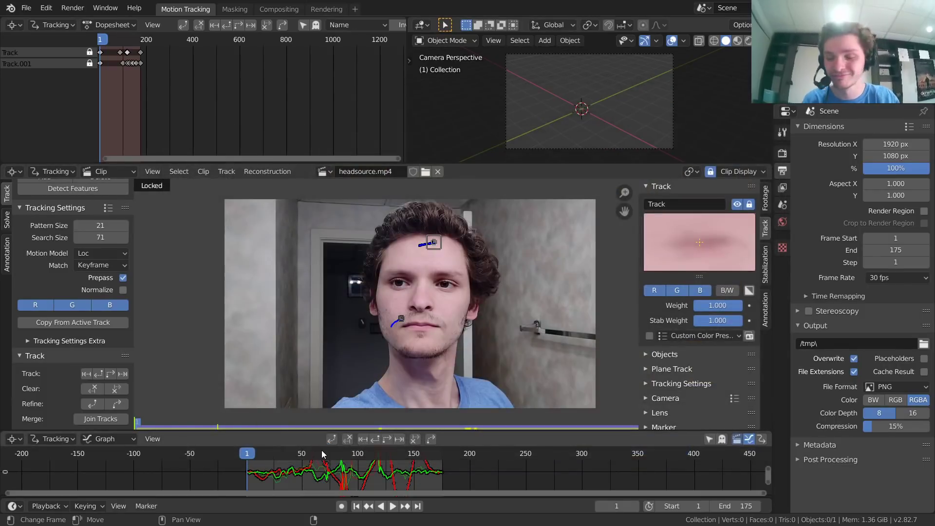
Step: Enable 2D stabilization for the head clip
middle_drag(421, 382, 395, 408)
middle_drag(375, 312, 396, 294)
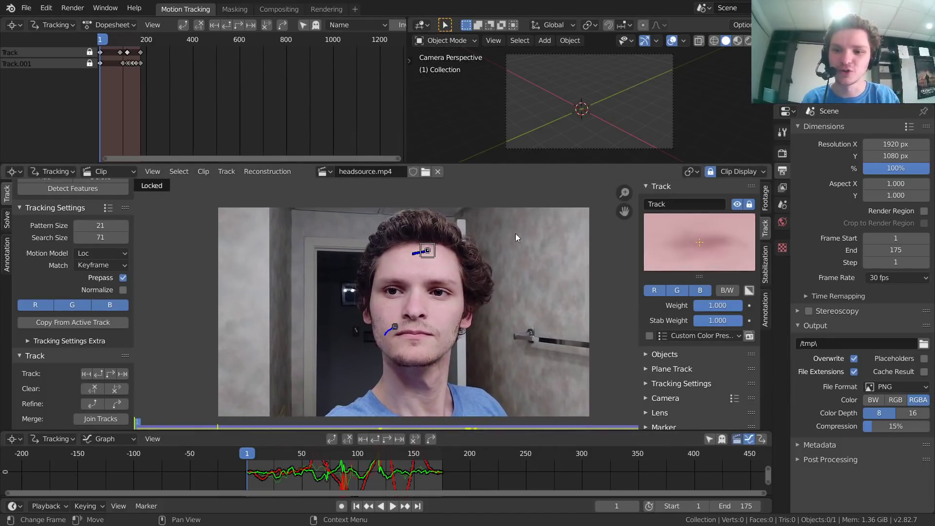
click(765, 266)
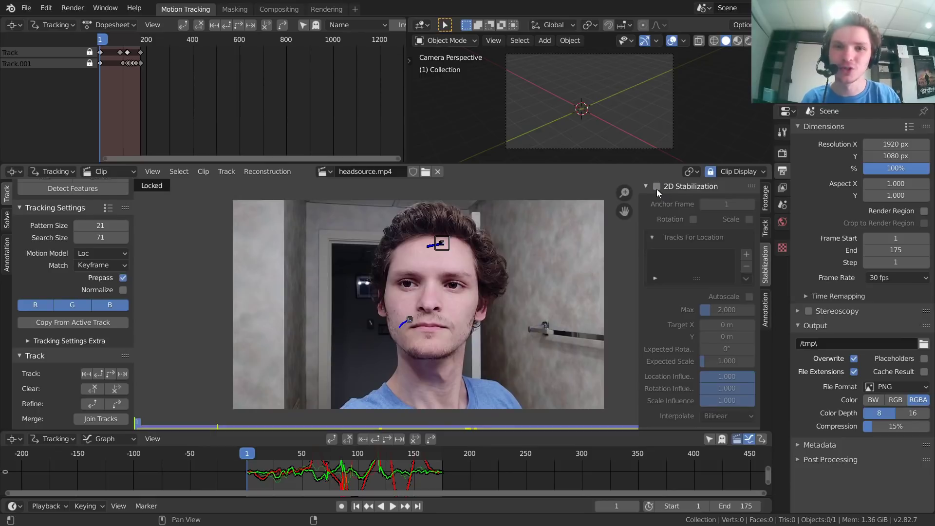
click(656, 188)
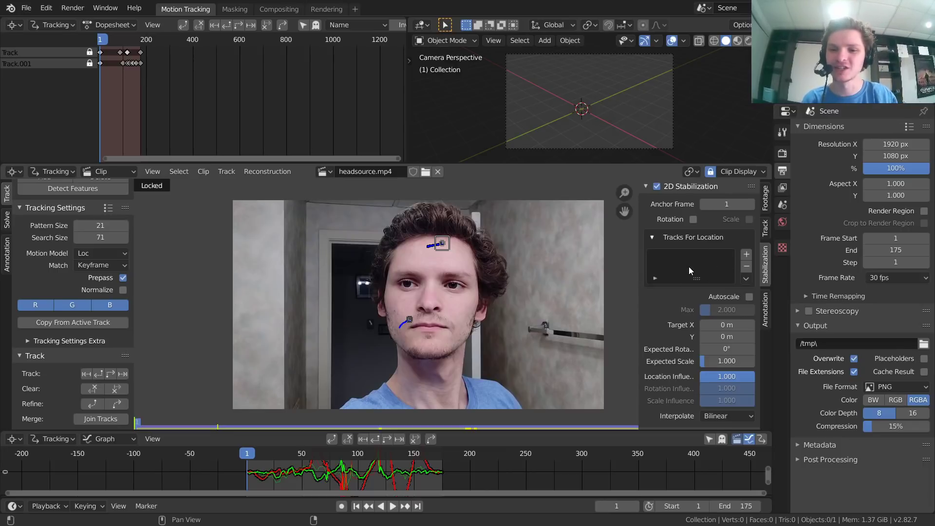
Step: Select the forehead and mouth-corner markers in turn, check each track's name, and return to the 2D stabilization settings
click(401, 310)
click(419, 229)
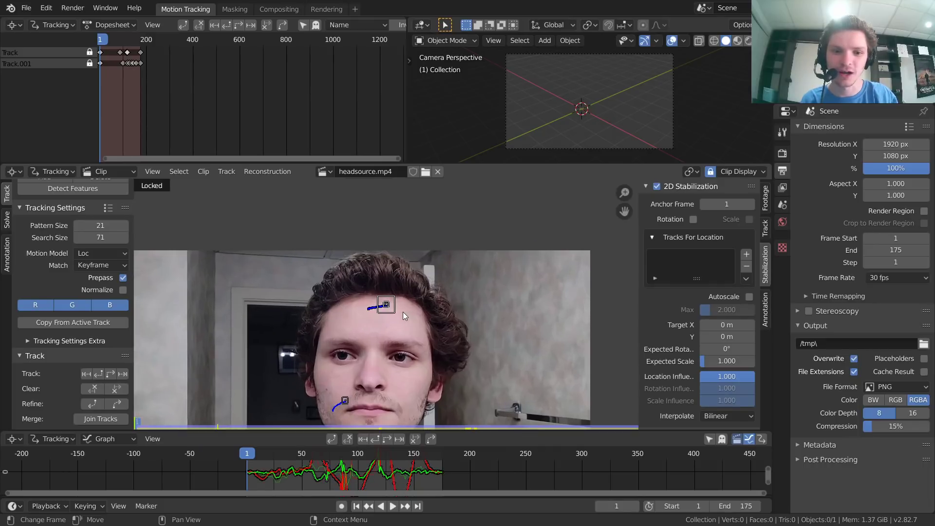
click(347, 396)
click(429, 208)
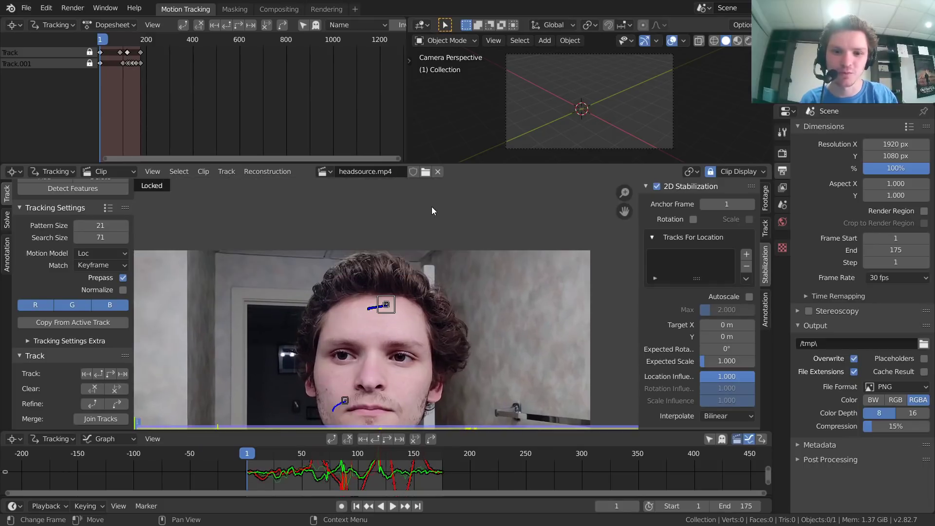
click(764, 227)
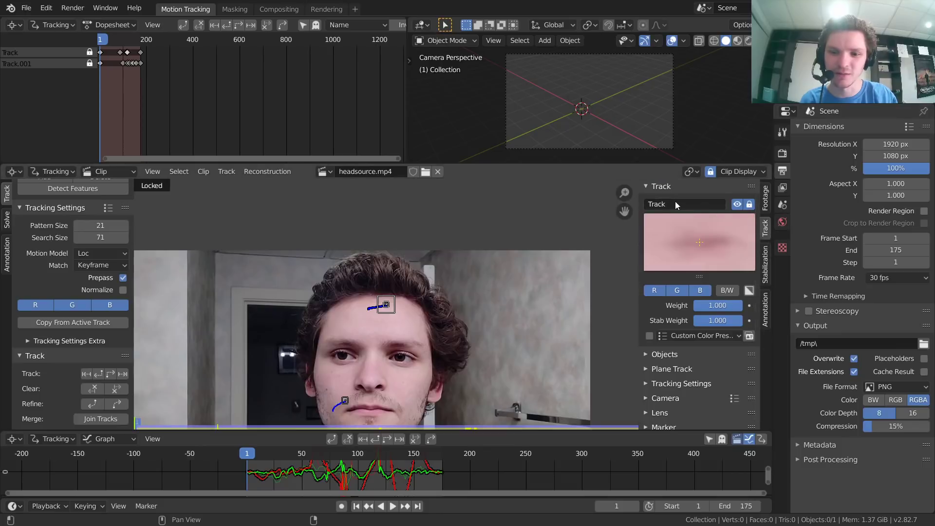
click(344, 400)
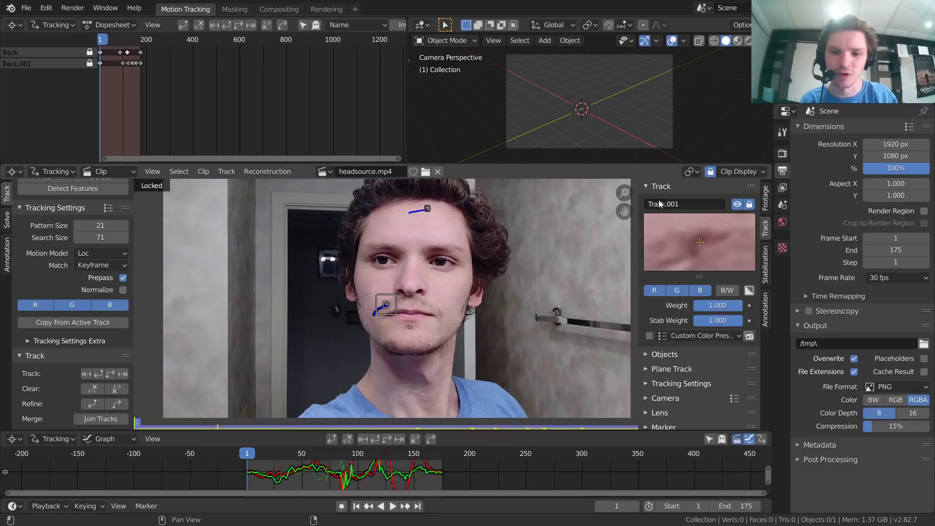
click(763, 262)
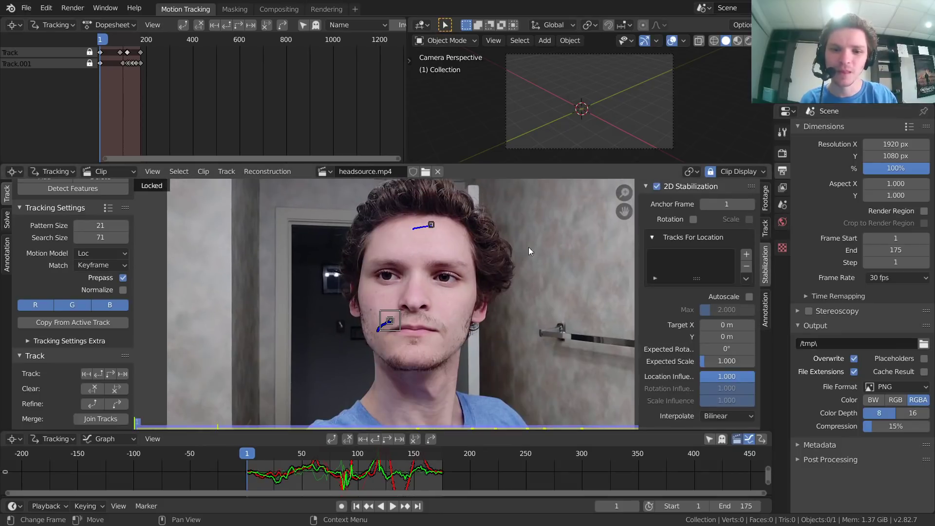
Step: Add the forehead track to the stabilization's tracks for location and play the footage with the view unlocked from the selection
click(430, 225)
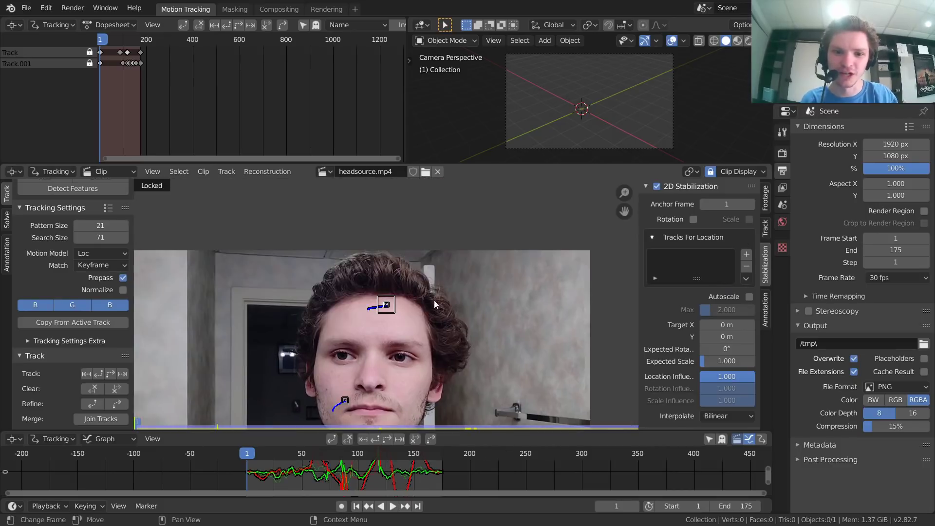
click(746, 254)
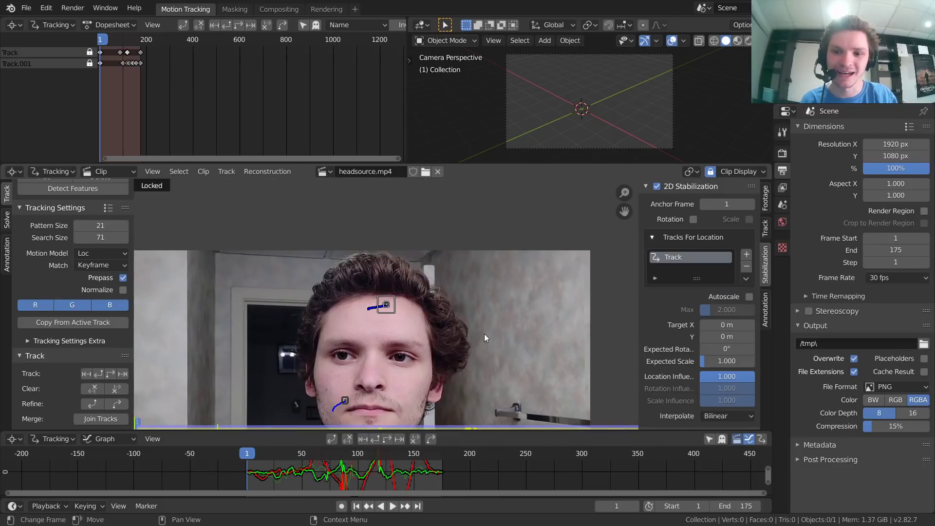
scroll(491, 285, down, 1)
key(space)
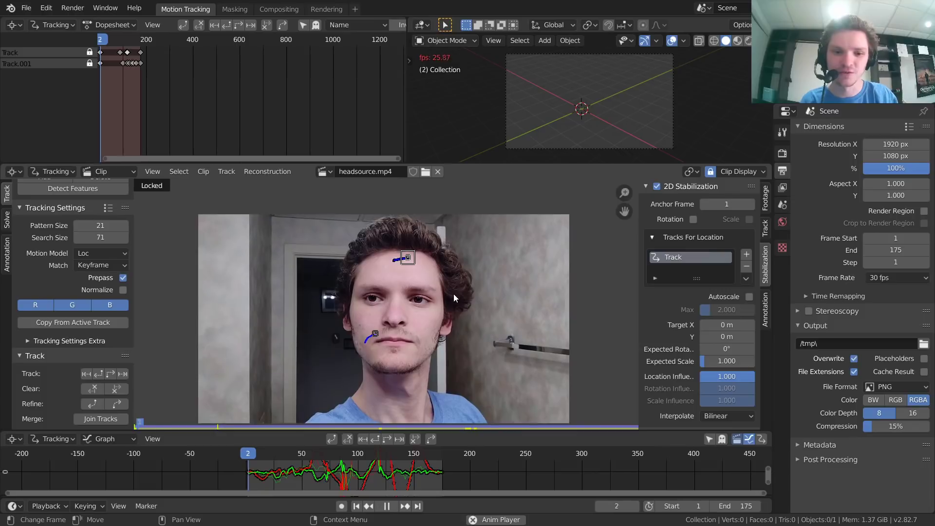
click(711, 171)
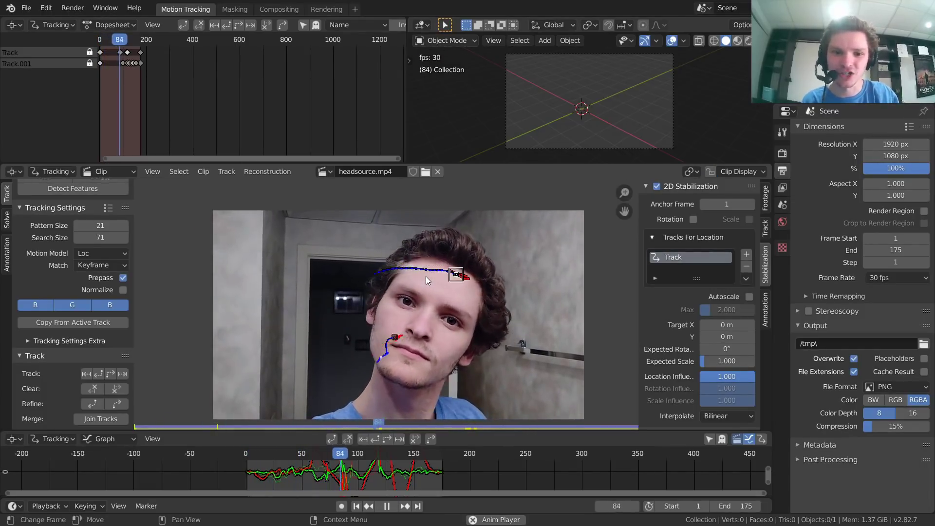
key(space)
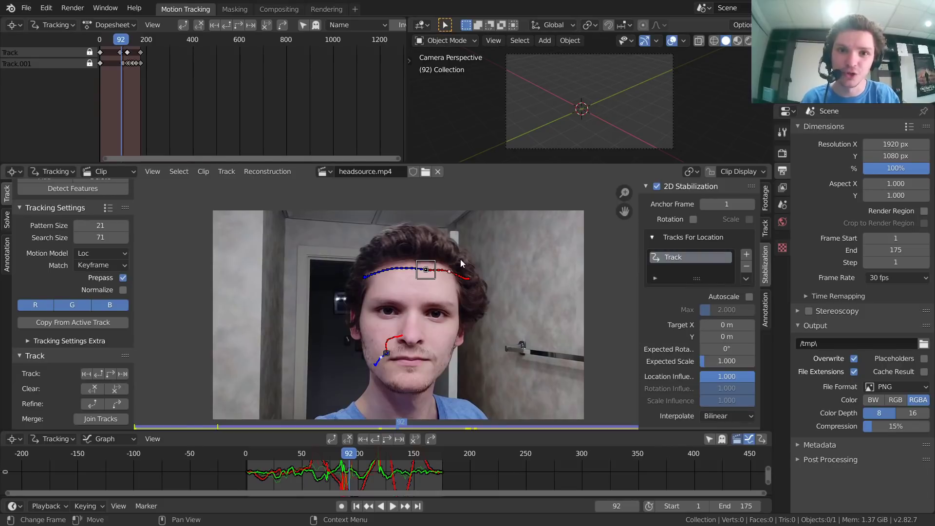
Step: Turn on the stabilized display of the clip and play the footage to check the forehead-based stabilization
click(738, 171)
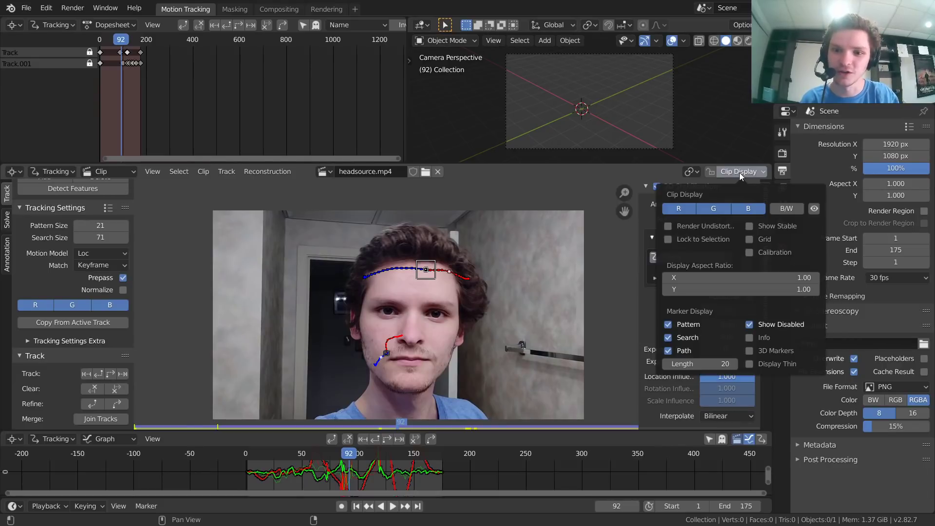
click(751, 228)
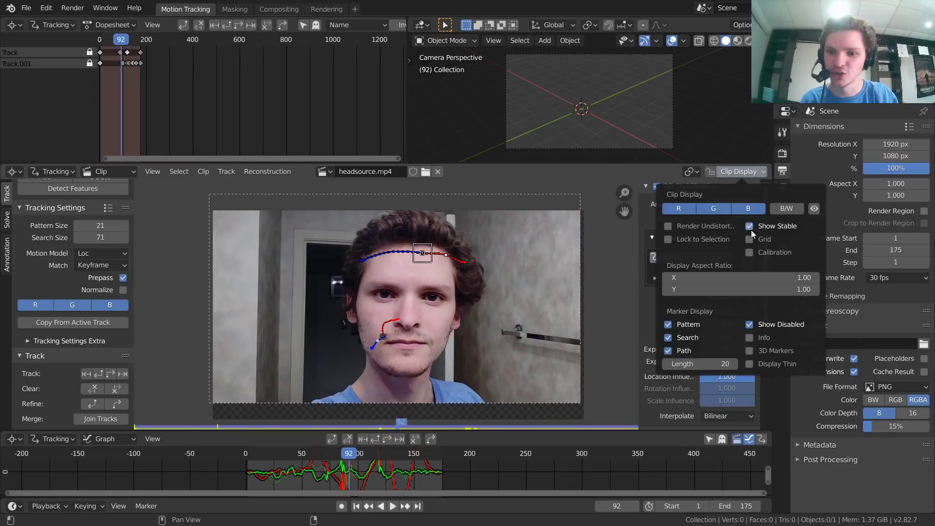
key(space)
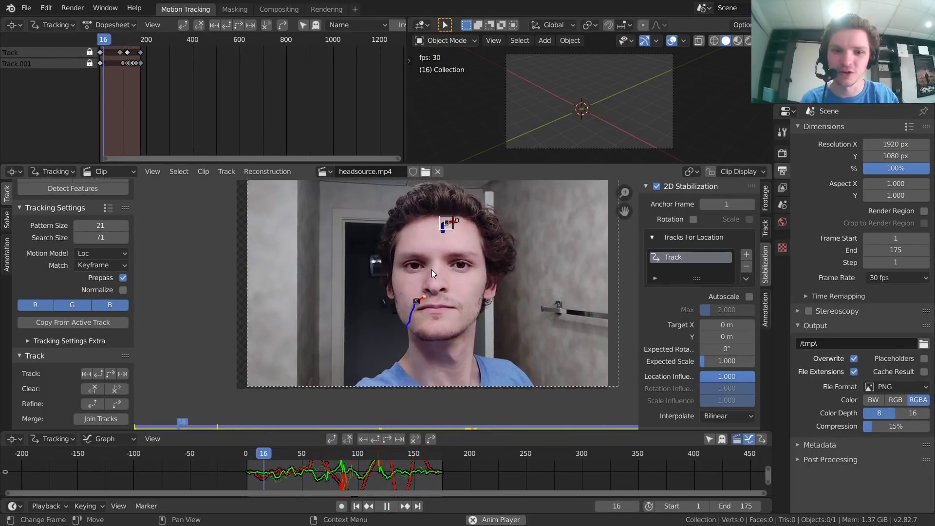
key(space)
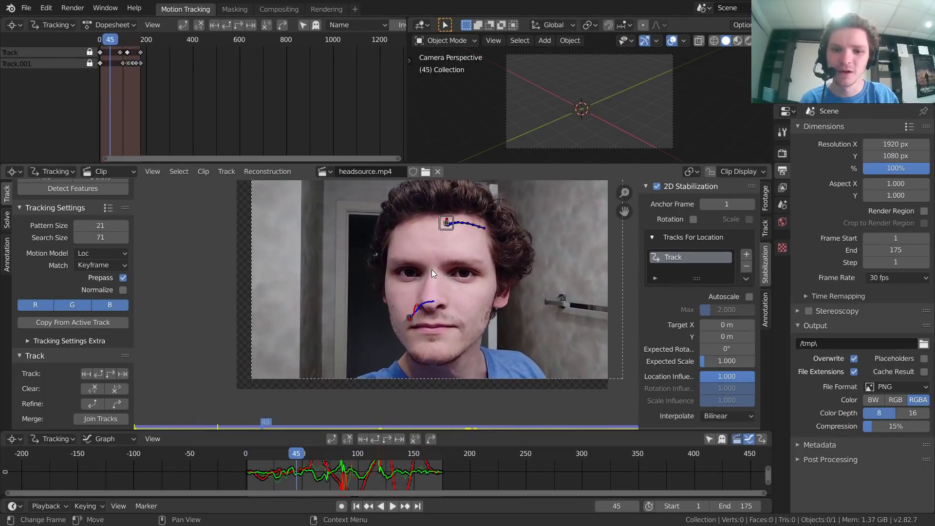
Step: Replace the forehead track with the mouth-corner track for location, and play the stabilized footage, including from frame 1
click(746, 266)
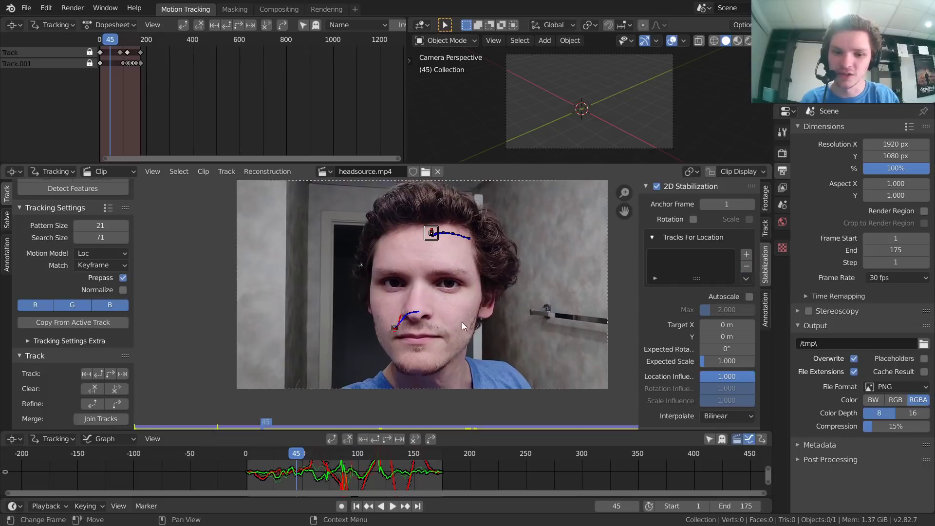
click(397, 330)
click(747, 254)
key(space)
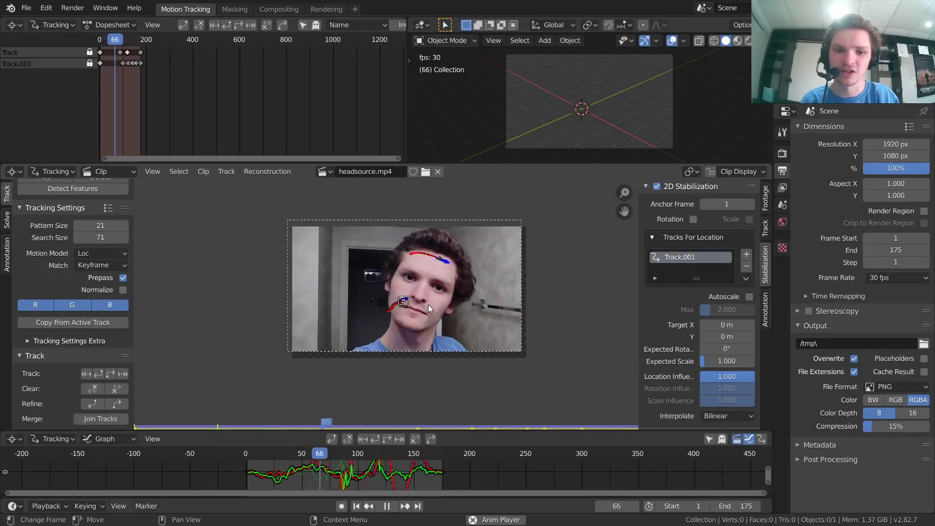
key(space)
key(shift+Left)
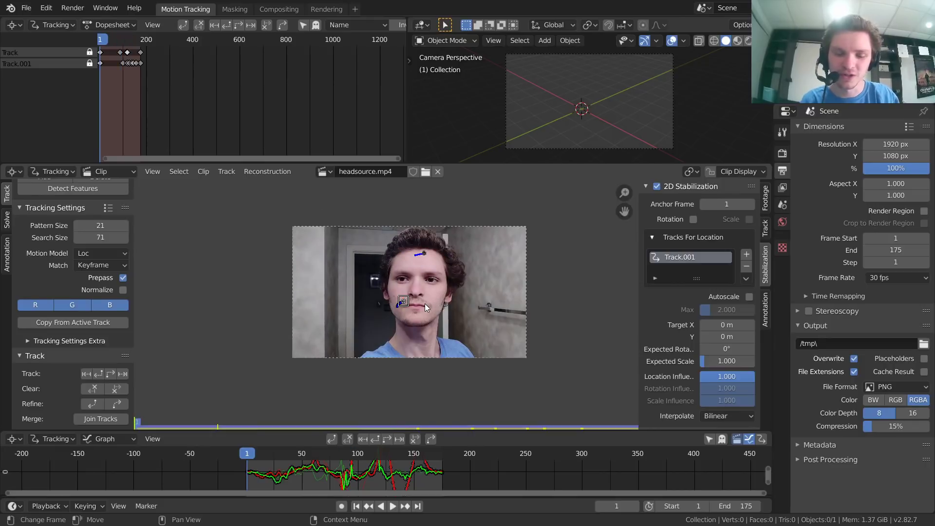
scroll(425, 303, up, 1)
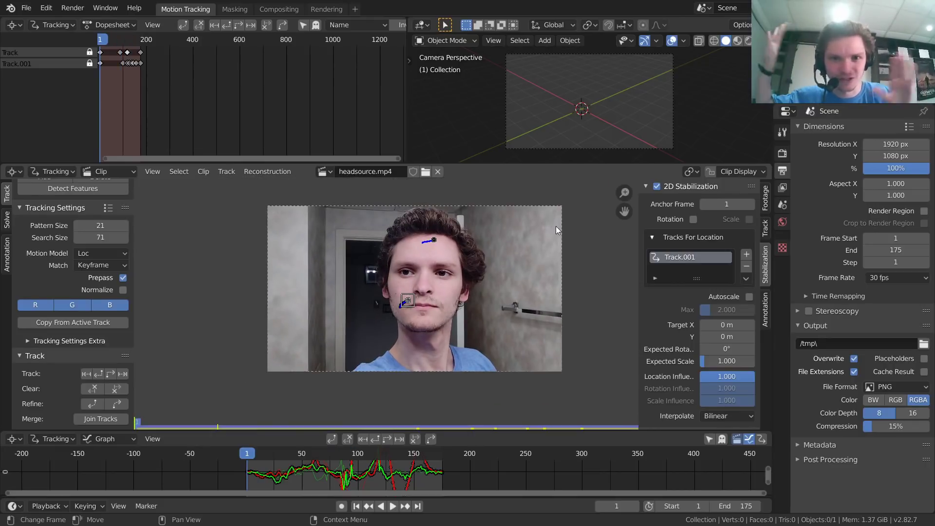
key(space)
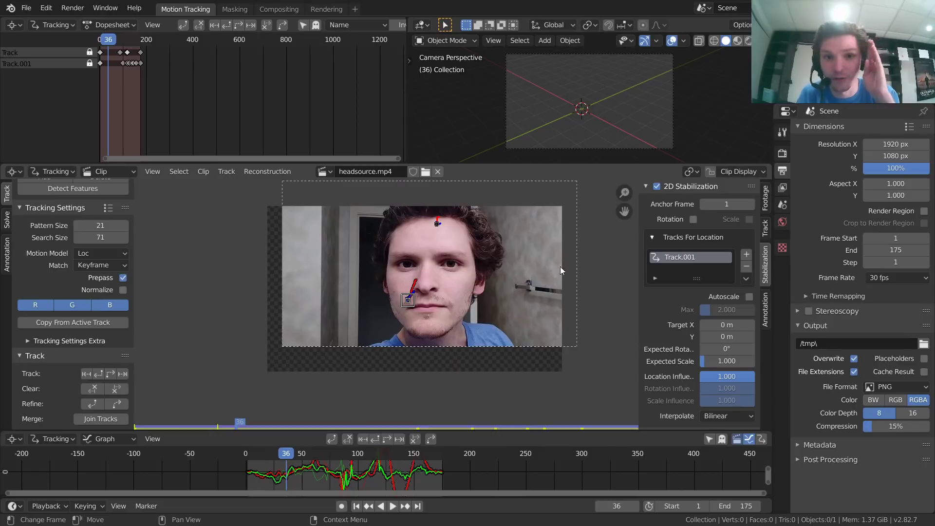
Step: Set the stabilization's anchor frame to 36, then step back to the clip's start and play the footage
click(717, 204)
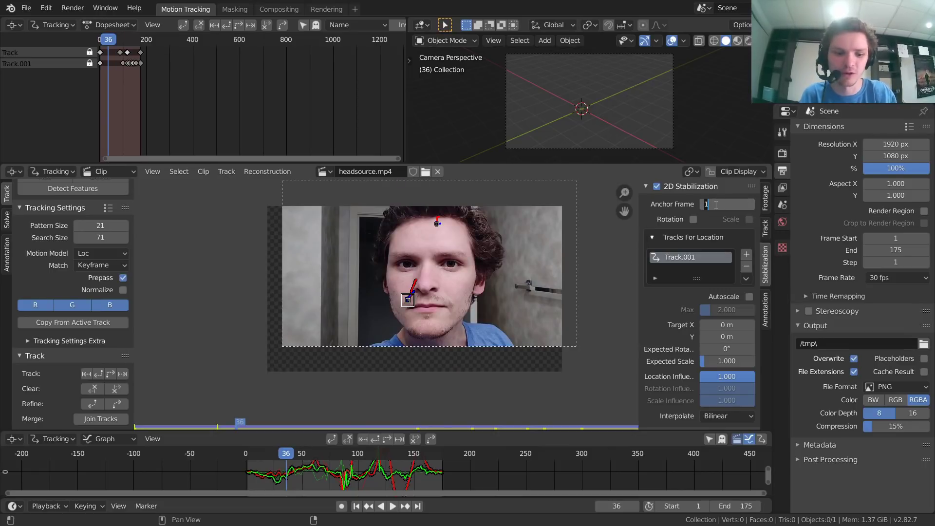
key(Return)
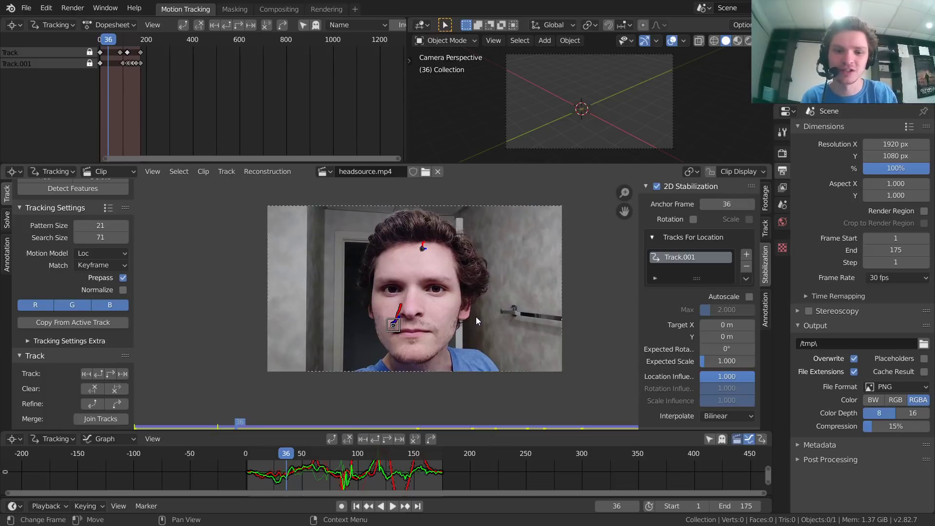
key(Left)
key(Left)
key(Left)
key(Left)
key(Left)
key(Left)
key(Left)
key(Left)
key(Left)
key(Left)
key(Left)
key(Left)
key(Left)
key(Left)
key(Left)
key(Left)
key(Left)
key(Left)
key(Left)
key(Left)
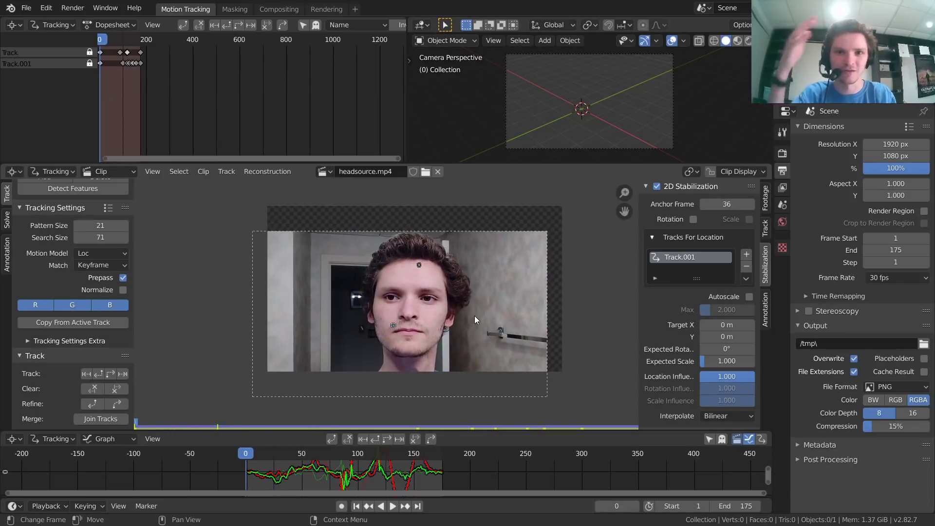
key(space)
Step: Set the stabilization's anchor frame to 1
click(727, 206)
text(1)
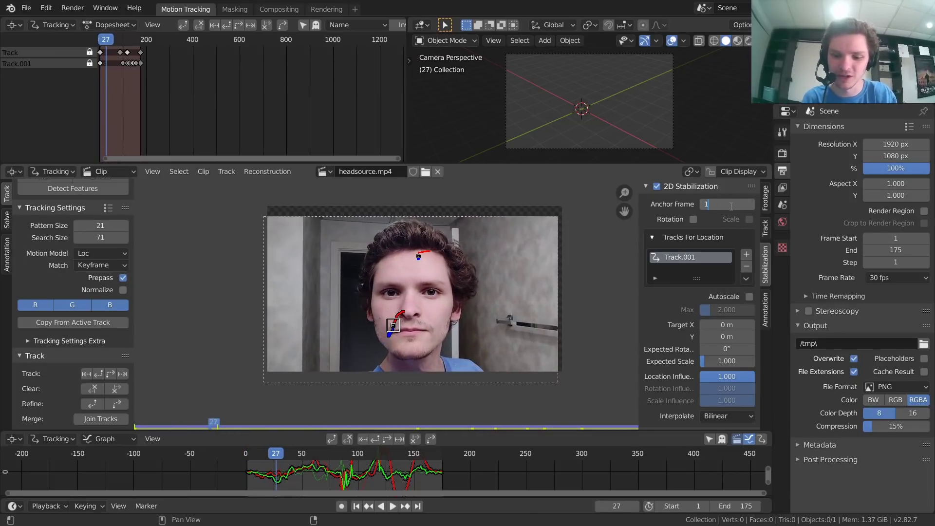
key(Return)
Step: Clear the location track, add both the forehead and mouth-corner tracks for location, and play the footage
click(746, 266)
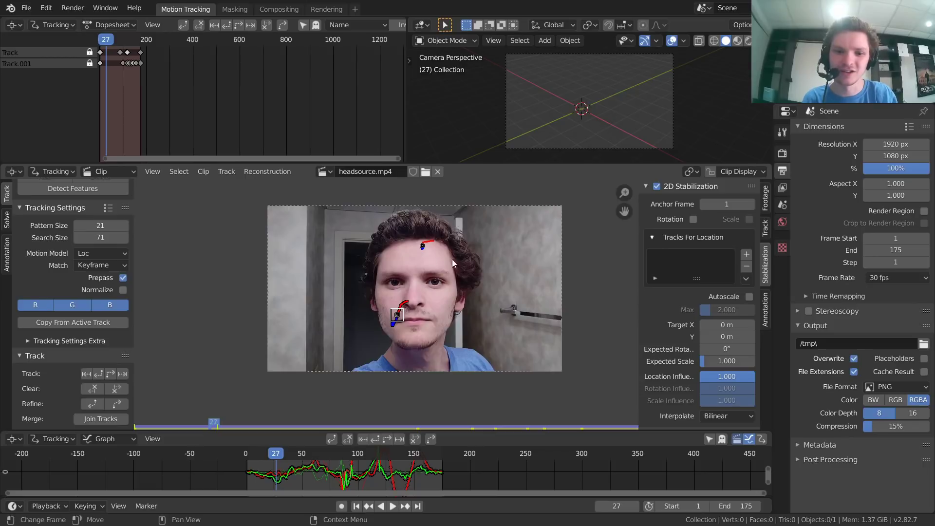
click(746, 254)
key(space)
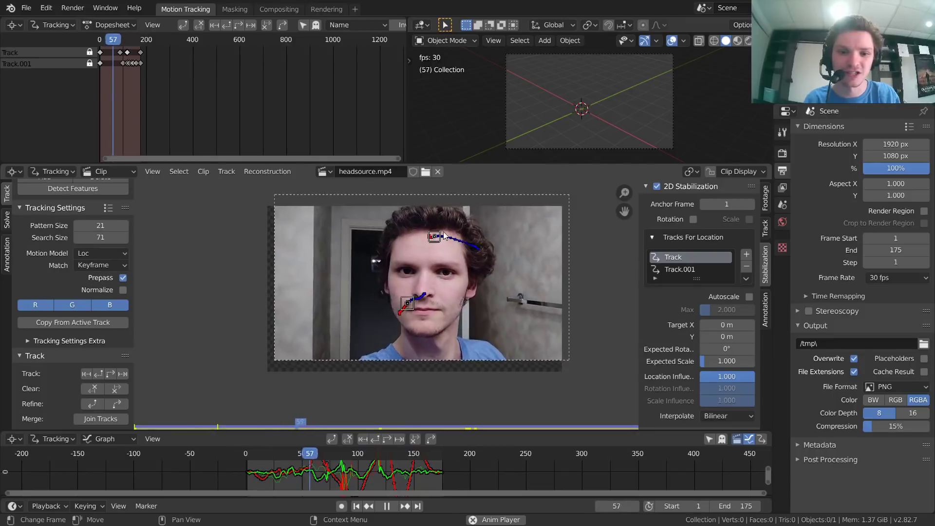
key(space)
Step: Remove both location tracks, add only the forehead track for location, and play the stabilized footage
click(746, 266)
click(746, 267)
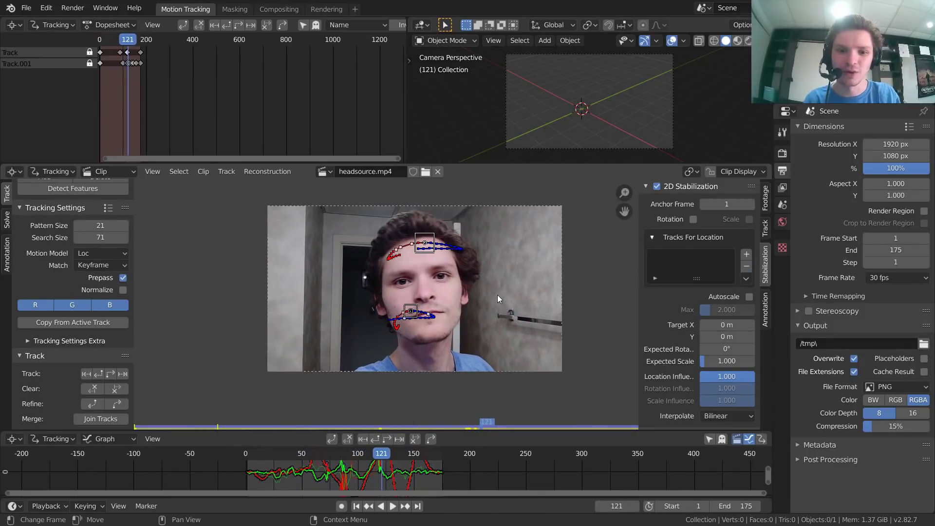
click(424, 244)
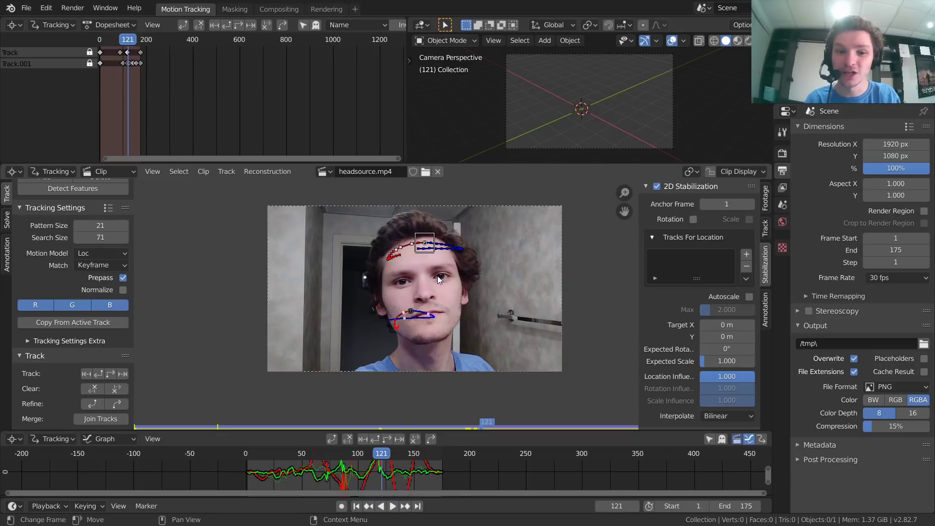
click(746, 254)
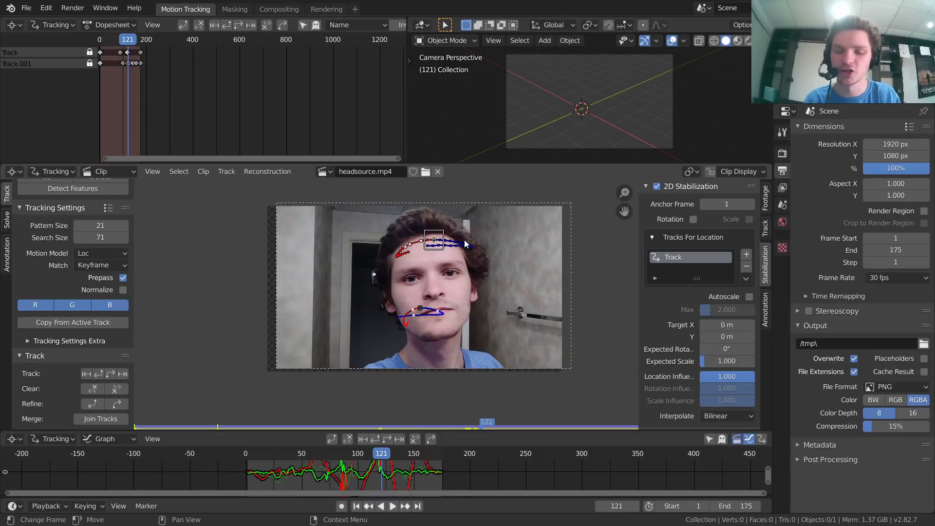
key(space)
key(space)
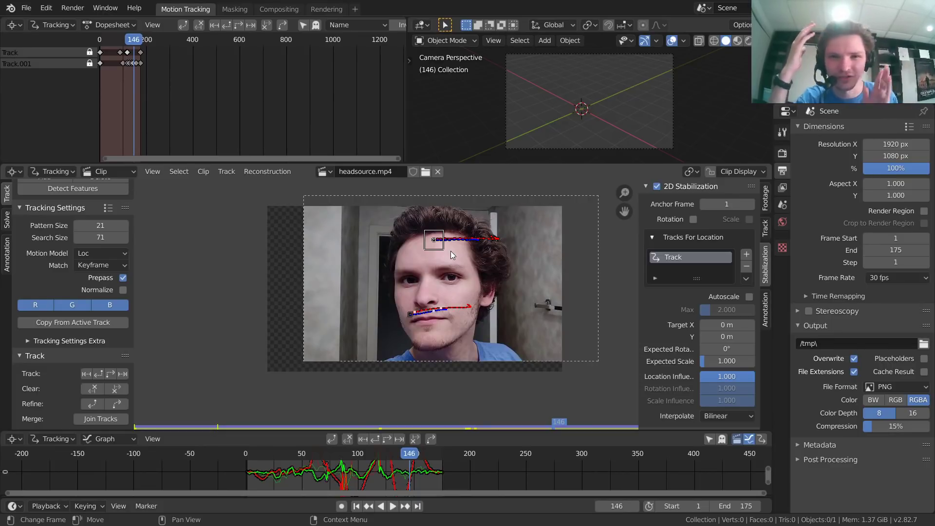
key(space)
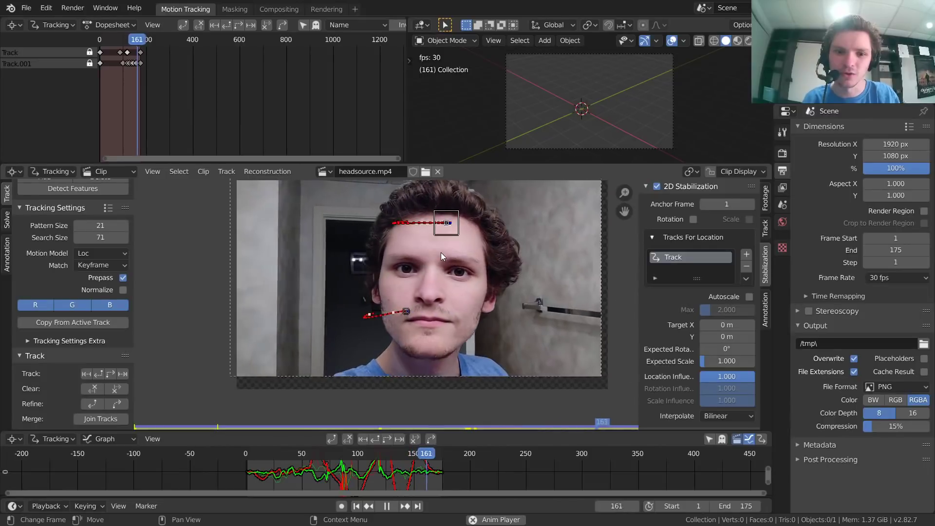
key(space)
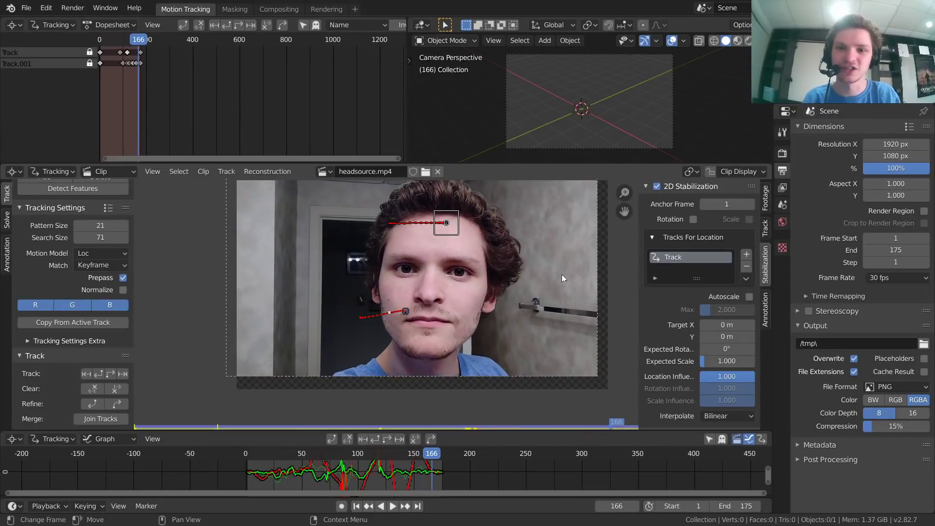
Step: Enable rotation and scale stabilization and add both the forehead and mouth-corner tracks for rotation/scale
click(693, 219)
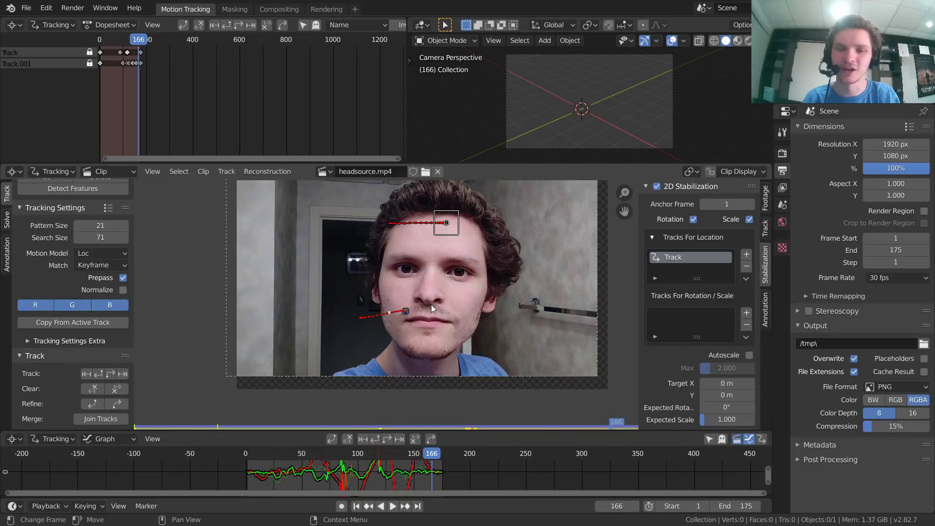
shift+click(405, 309)
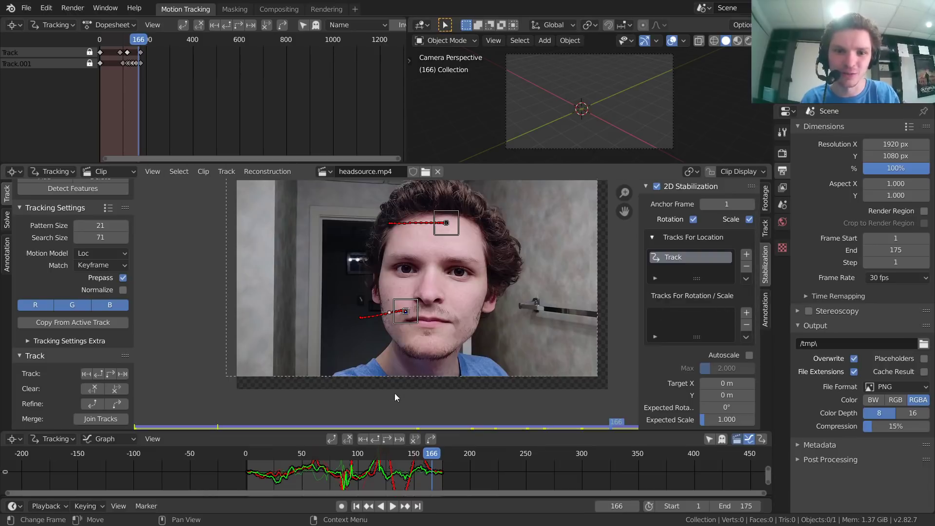
click(747, 313)
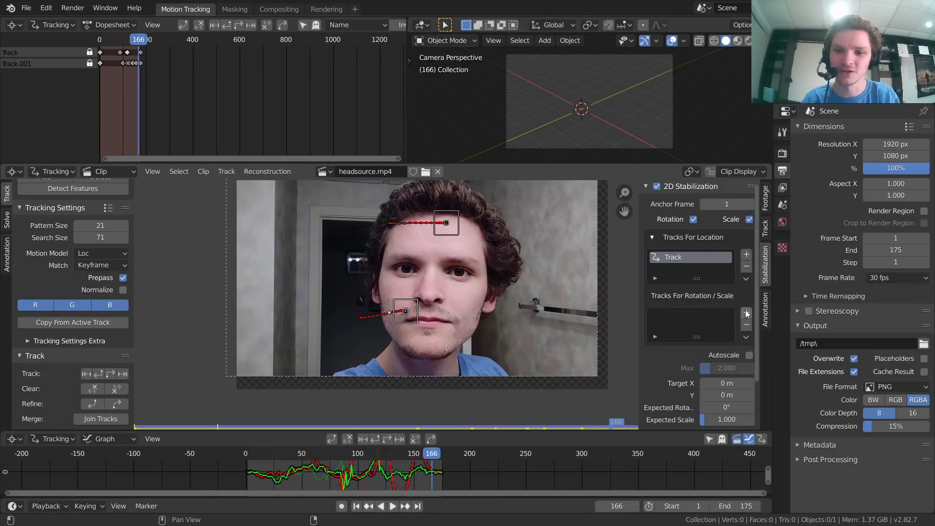
Step: Play the footage from frame 1 and from around frame 22 to examine the location, rotation and scale stabilization
key(shift+Left)
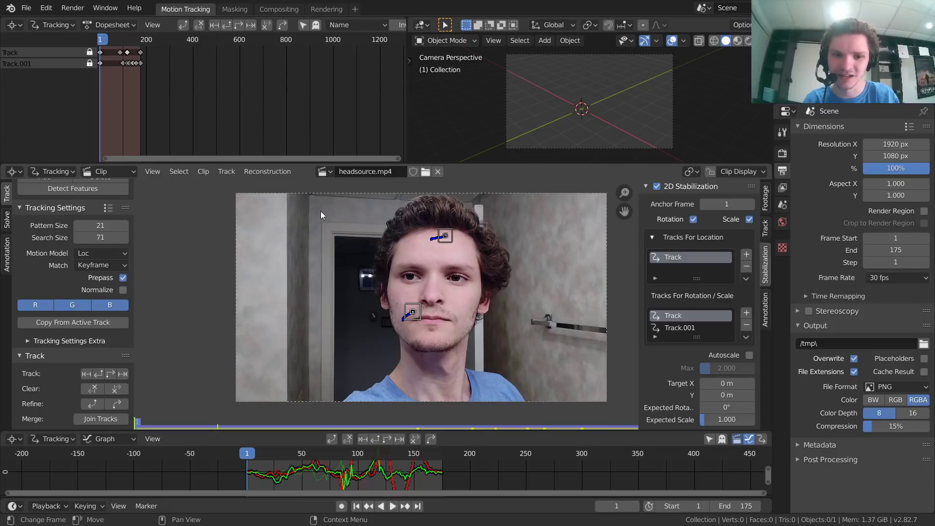
key(space)
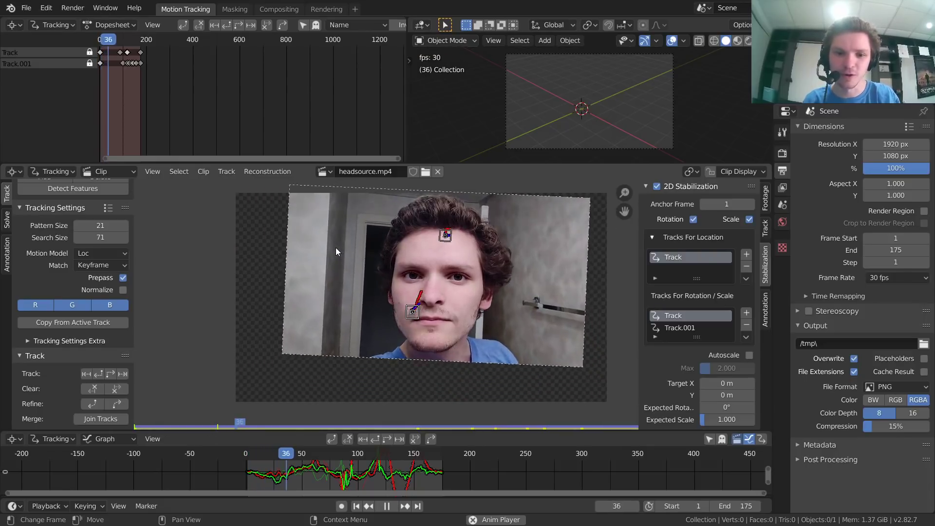
key(space)
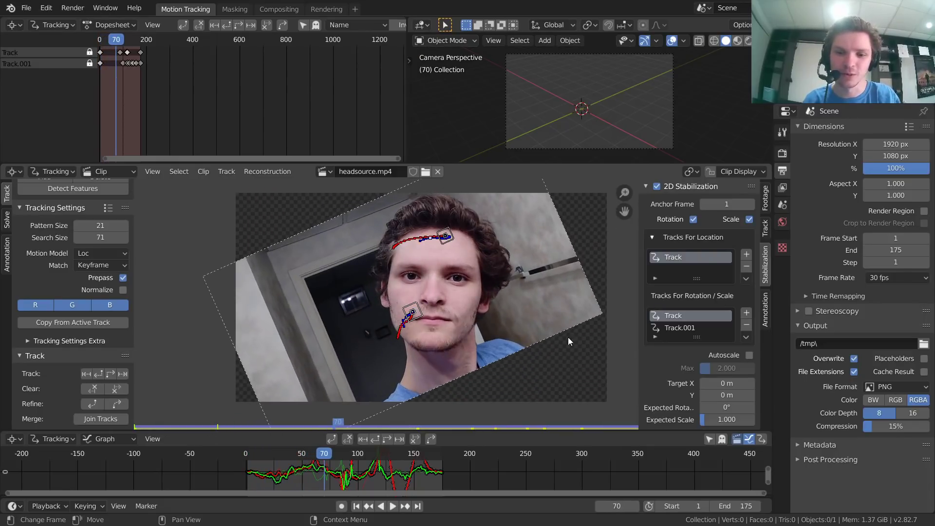
key(space)
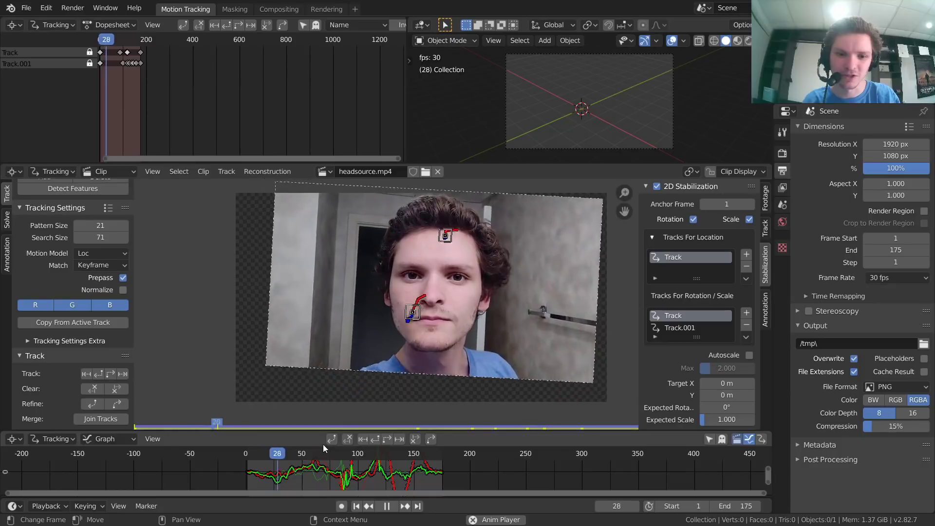
key(space)
drag(308, 456, 270, 453)
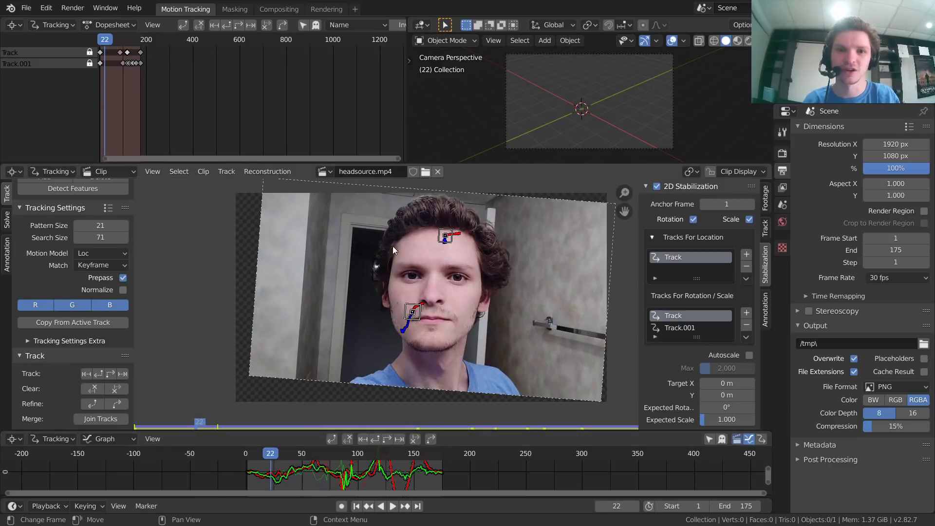
key(space)
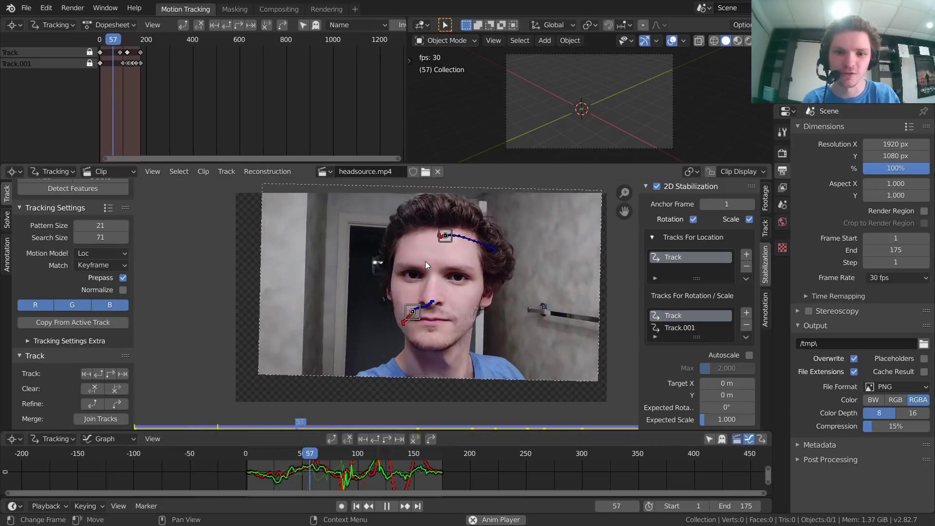
key(space)
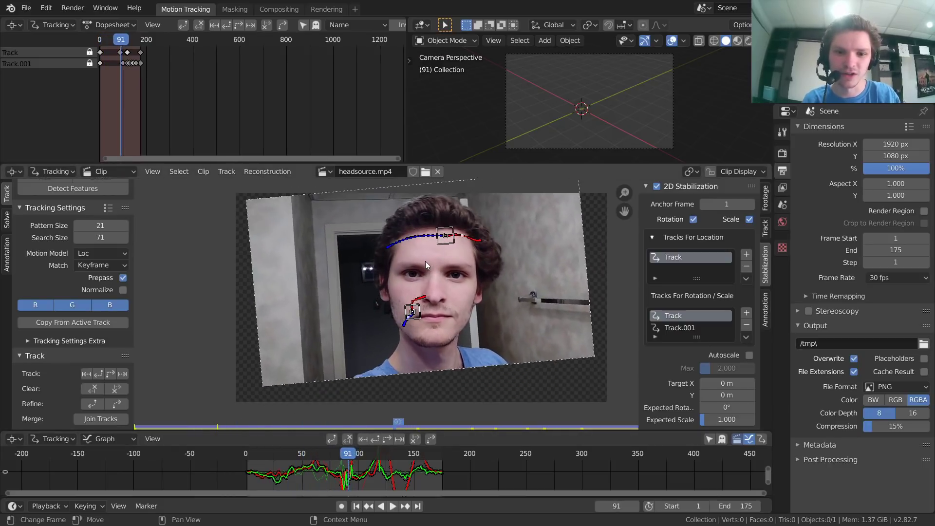
Step: Inspect the stabilized footage between frames 91 and 83, looking closely at the tracking marker beside the mouth
key(Left)
key(Left)
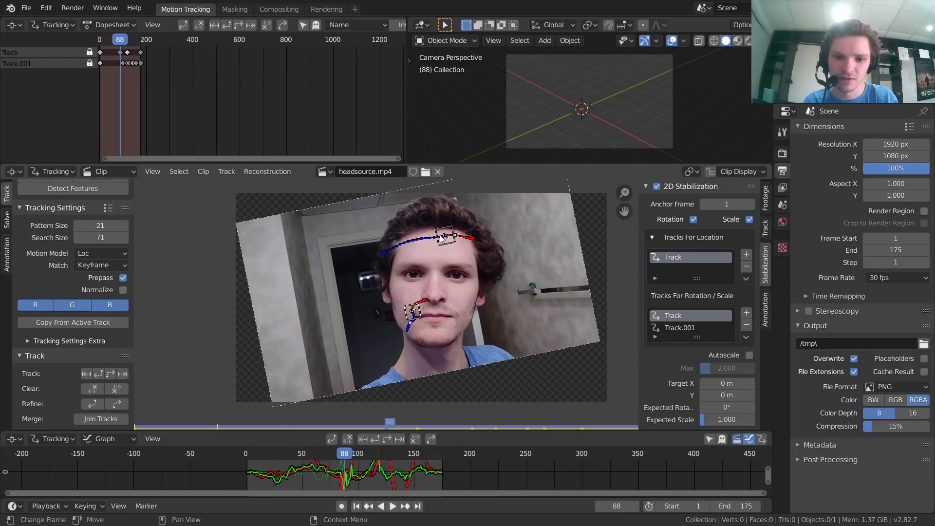
scroll(440, 235, up, 1)
key(Left)
key(Left)
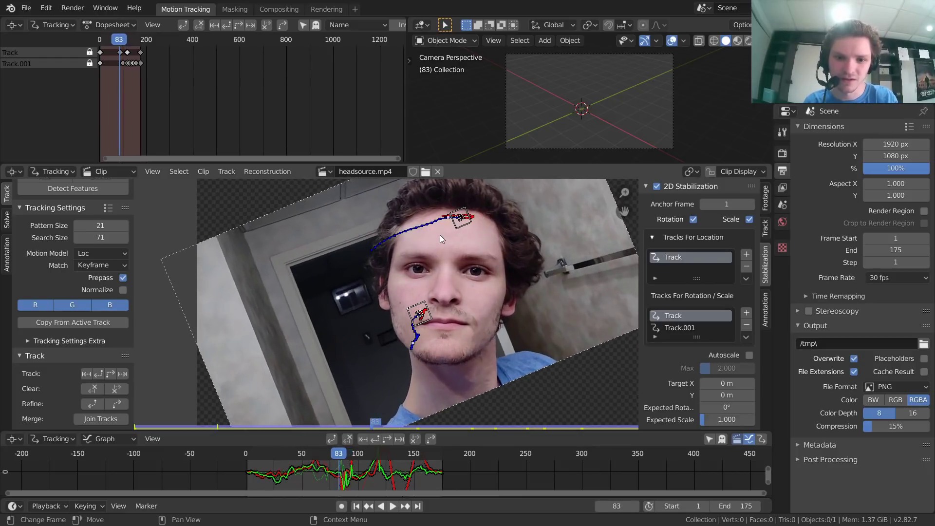
key(Right)
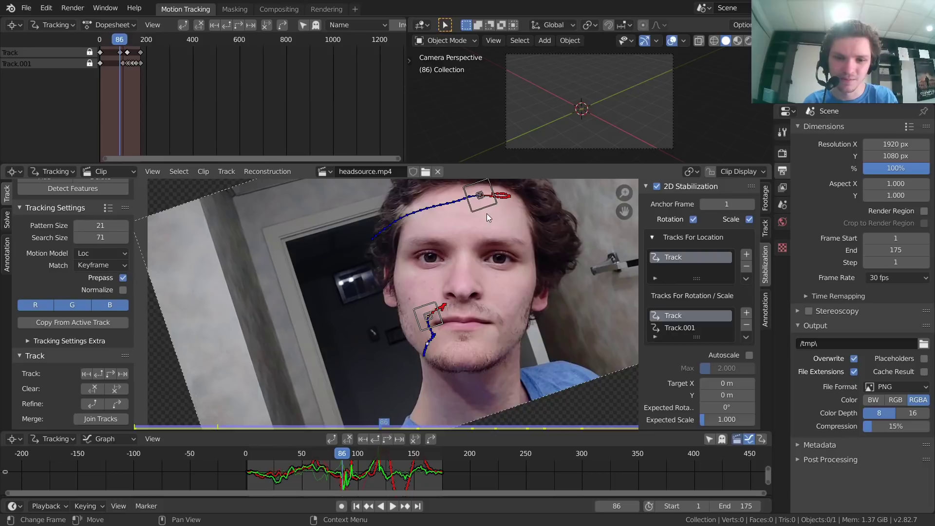
scroll(486, 213, up, 1)
scroll(471, 265, up, 3)
middle_drag(470, 268, 451, 199)
scroll(457, 285, up, 1)
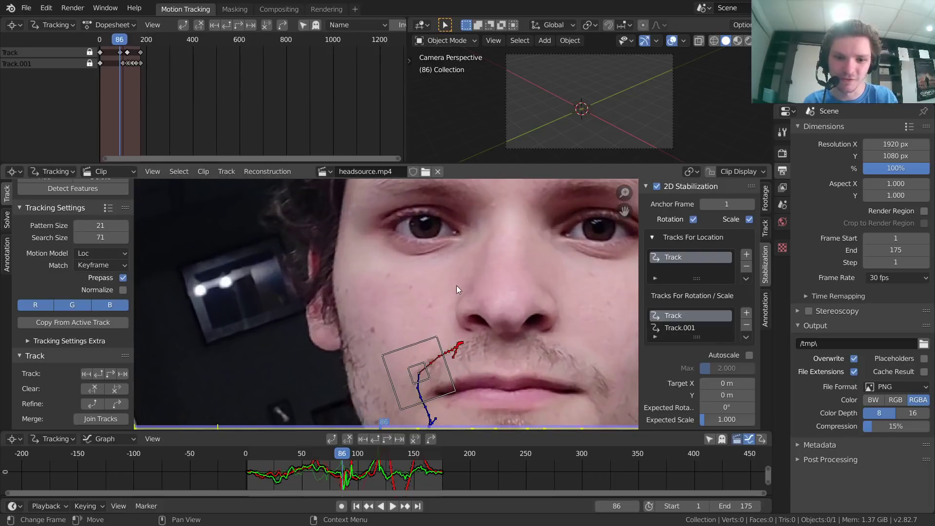
scroll(429, 358, up, 4)
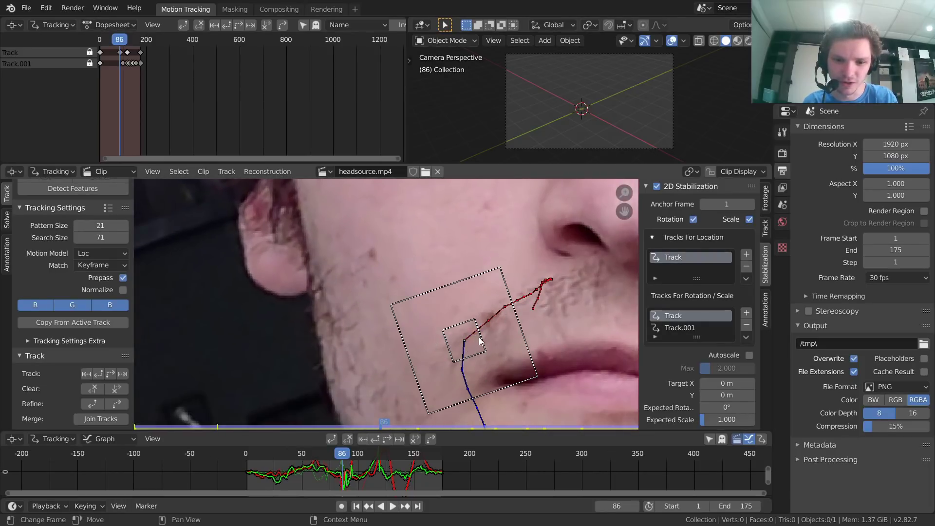
middle_drag(516, 330, 448, 295)
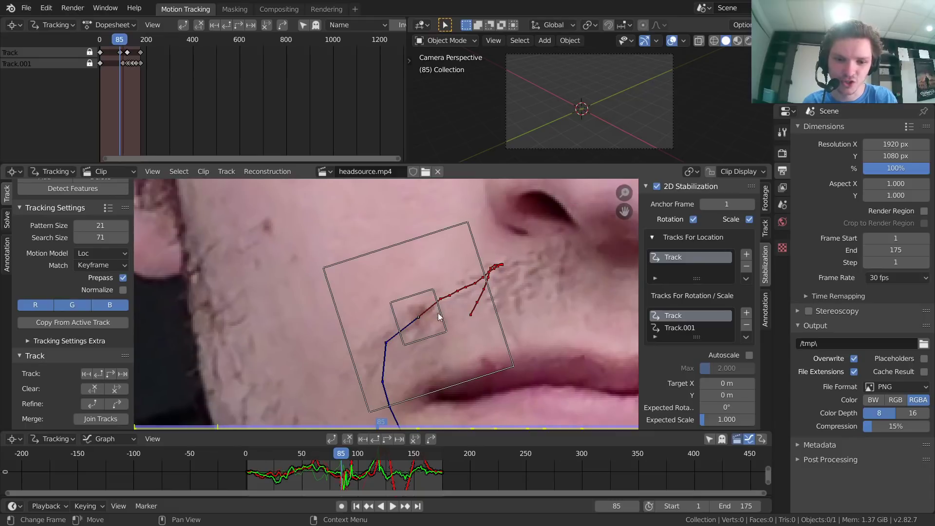
Step: Compare the mouth-side marker with the dark skin spot frame by frame from frame 86 to 96
key(Right)
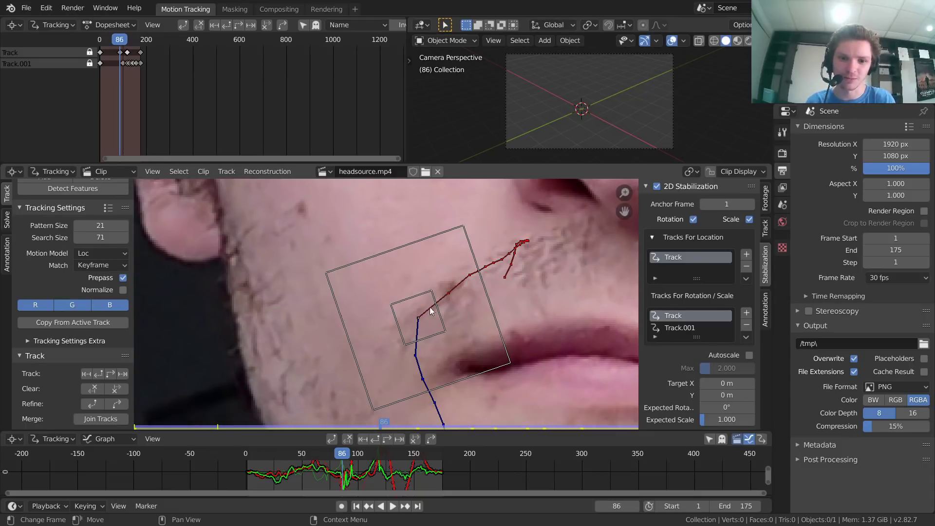
key(Right)
key(Right)
key(Right)
key(Right)
key(Right)
key(Right)
key(Right)
key(Right)
key(Right)
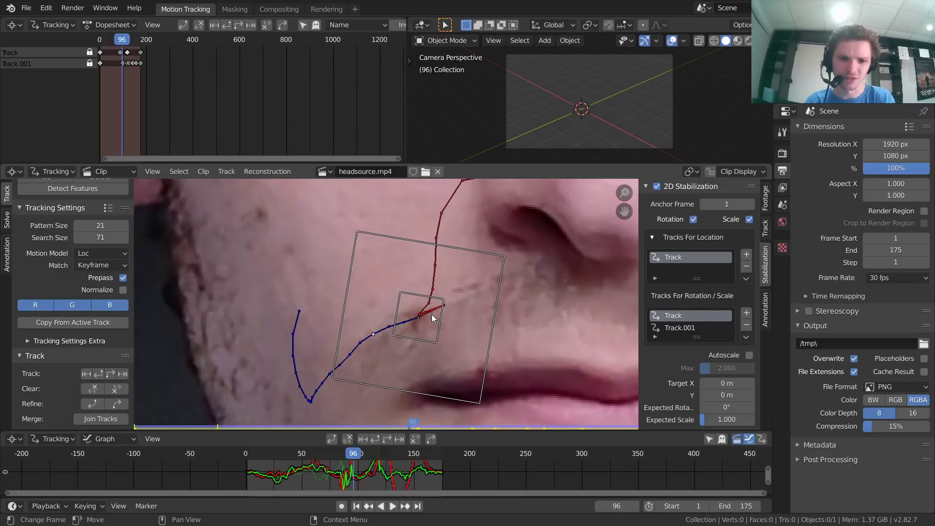
key(Left)
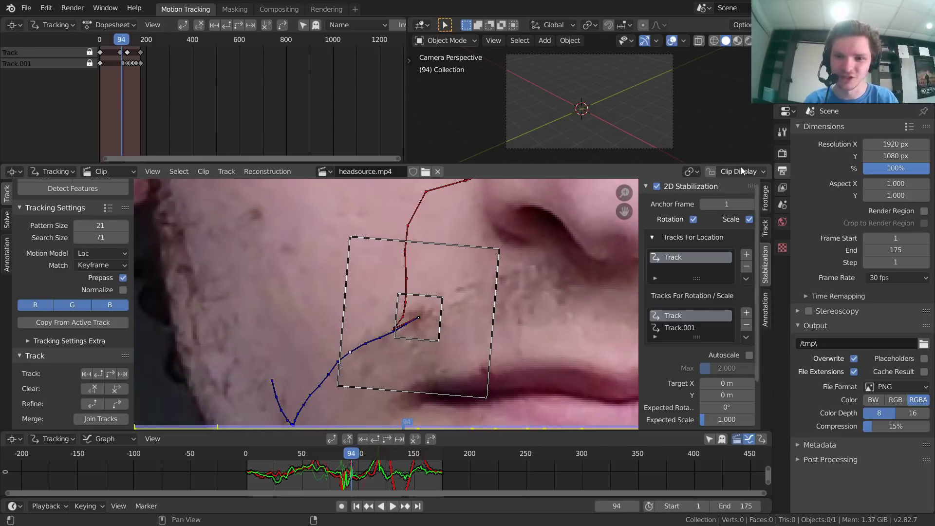
Step: Unlock Track.001 and move its marker back onto the dark skin spot at frame 93, checking it against the neighbouring frames
click(764, 226)
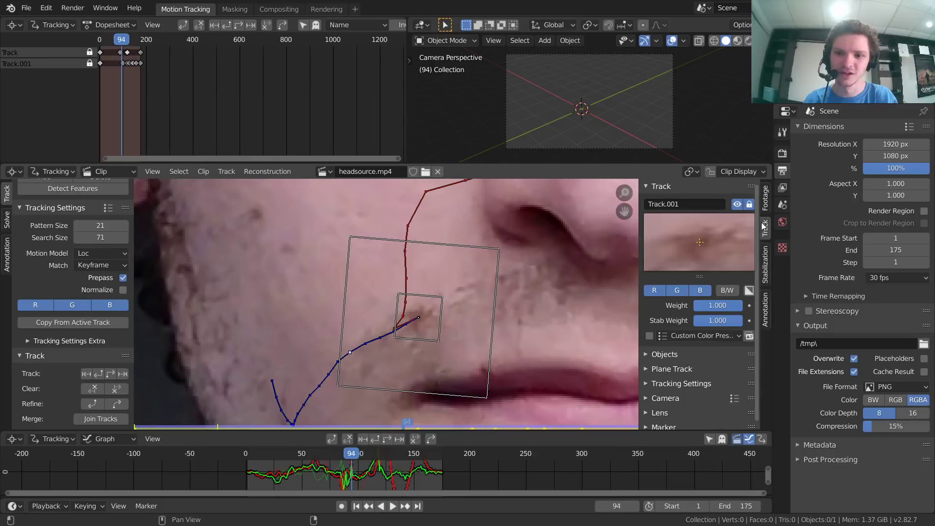
click(749, 205)
scroll(420, 324, up, 1)
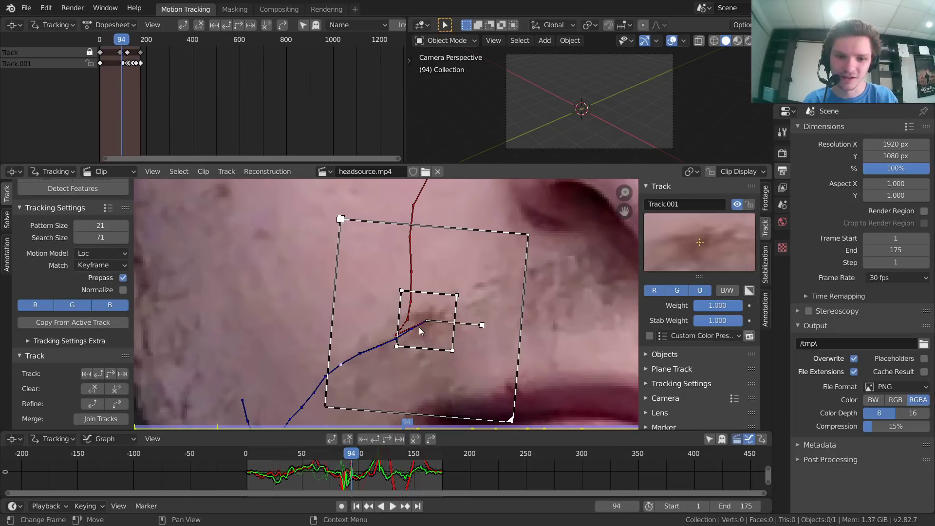
key(alt+Right)
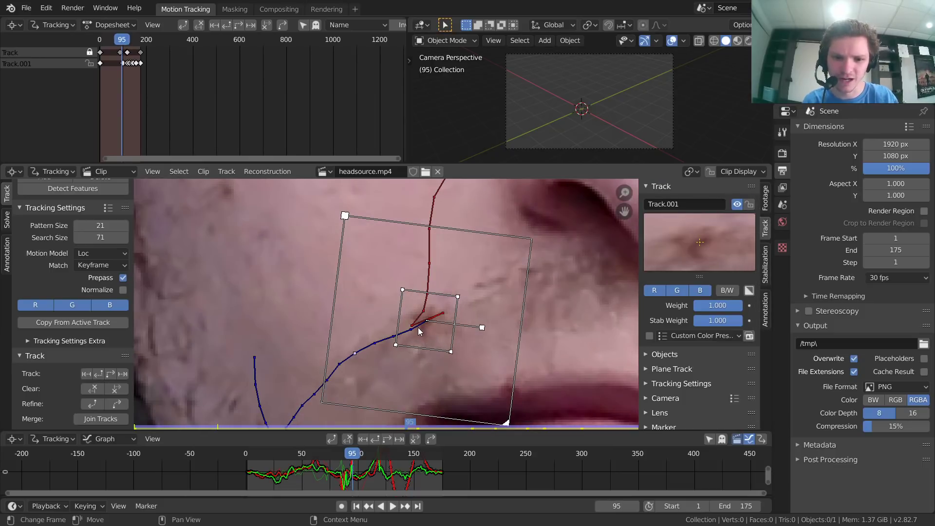
key(Left)
key(alt+Left)
key(Right)
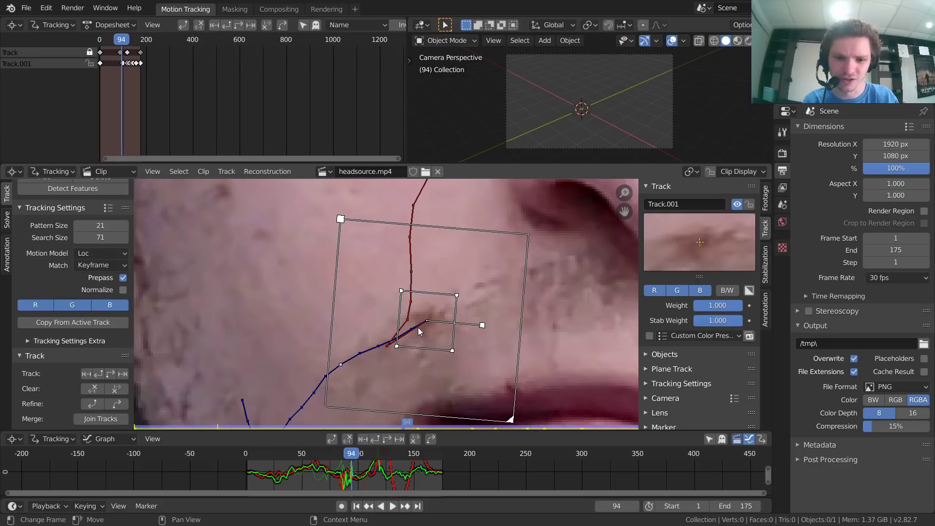
key(Left)
key(g)
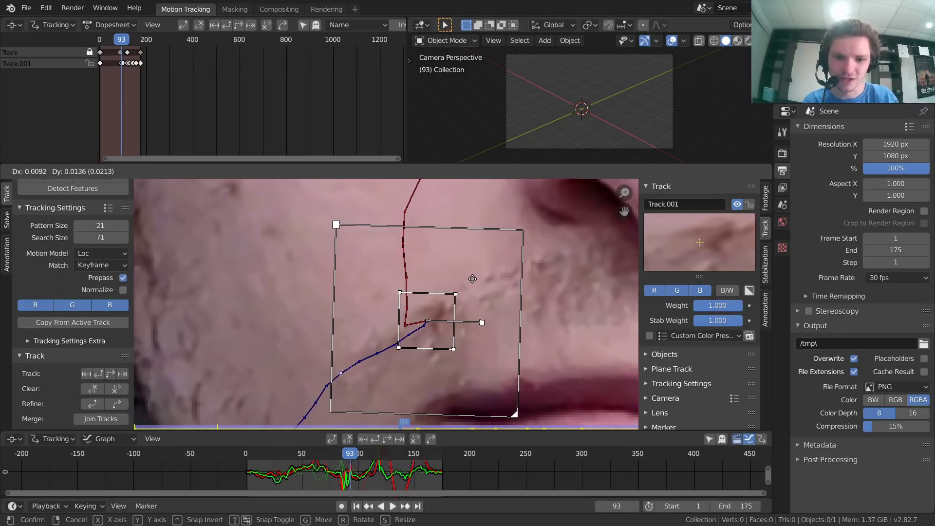
click(472, 279)
key(Right)
key(Right)
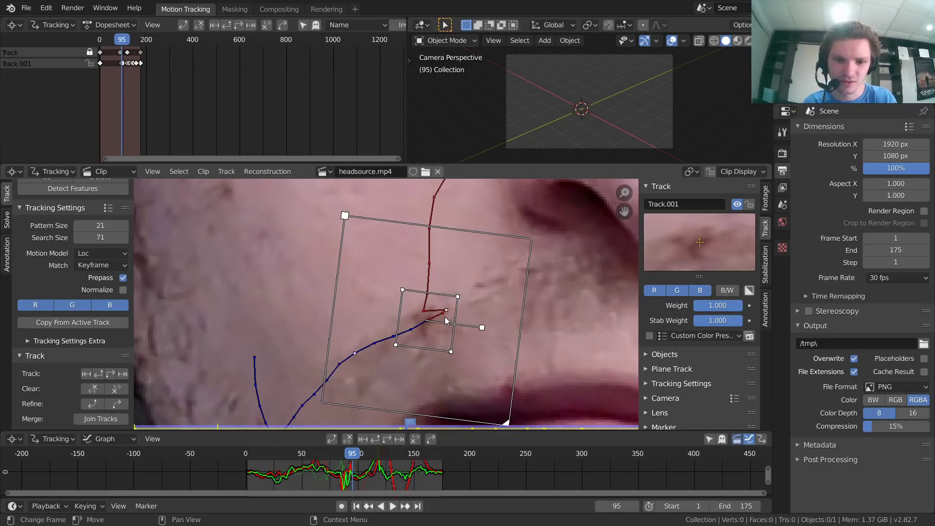
Step: Reposition the Track.001 marker onto the dark skin spot at frames 92 and 91
key(Left)
key(Left)
key(Left)
key(g)
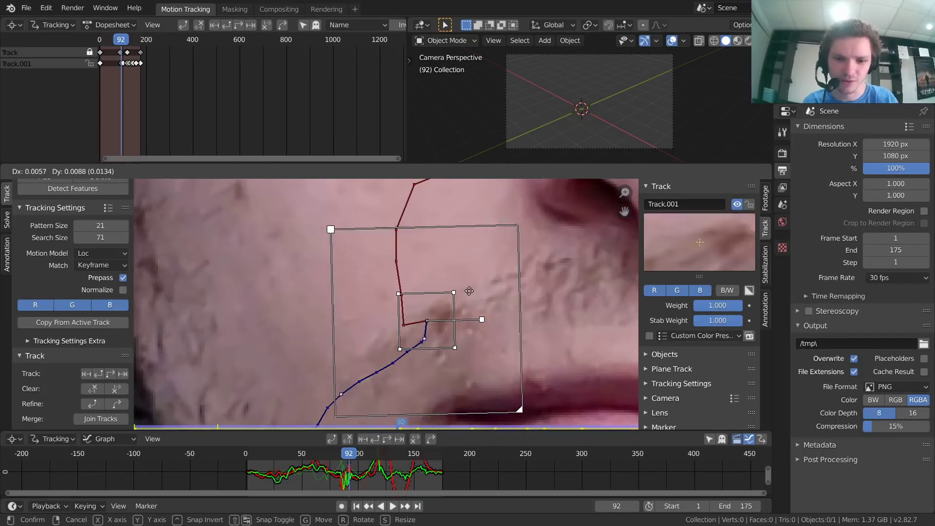
click(482, 289)
key(Left)
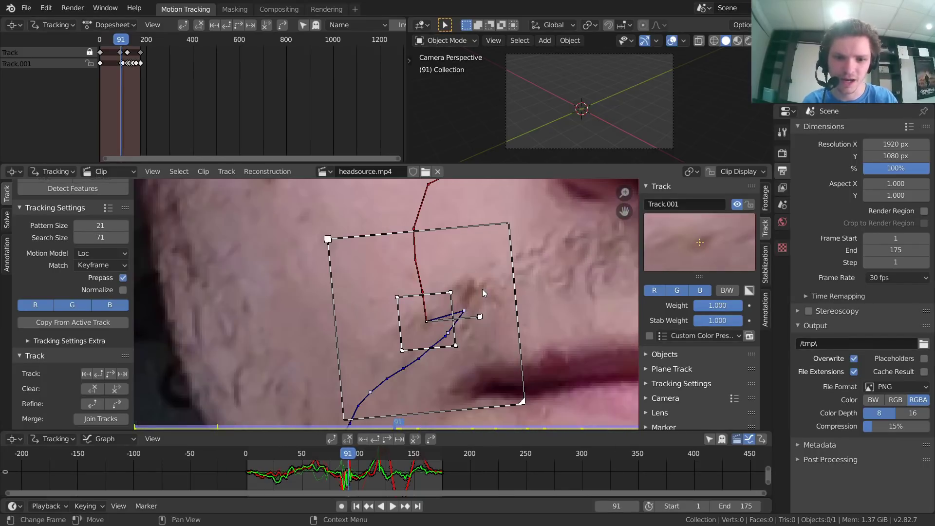
key(g)
click(531, 260)
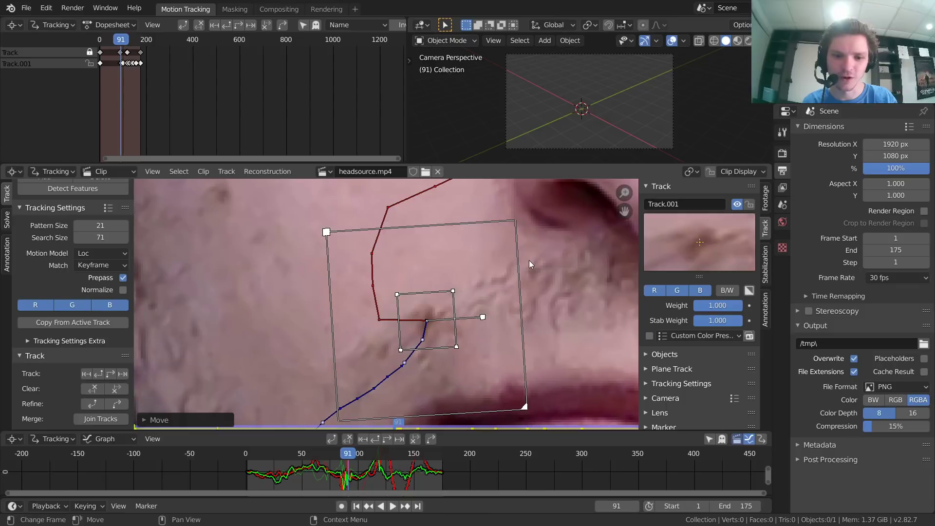
Step: Correct the Track.001 marker position at frames 90, 89 and 88 so it sits on the dark skin spot
key(Left)
key(g)
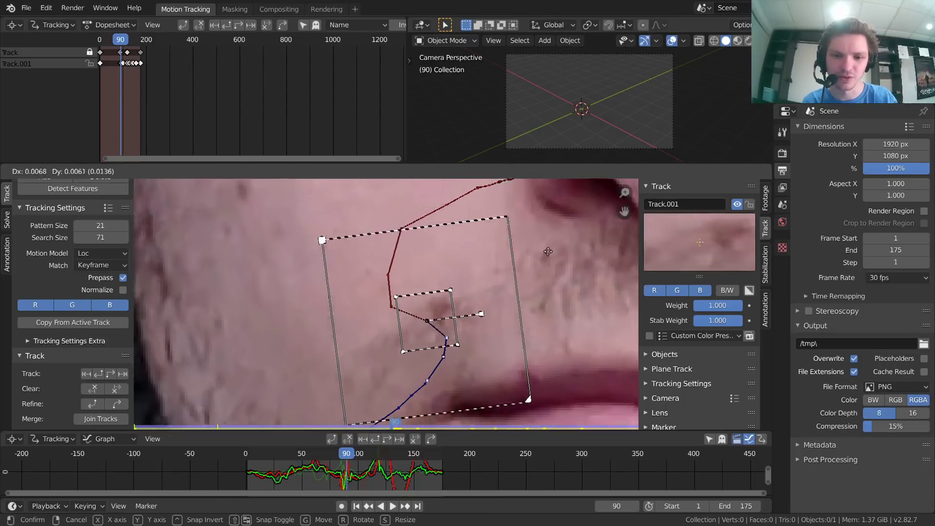
click(545, 250)
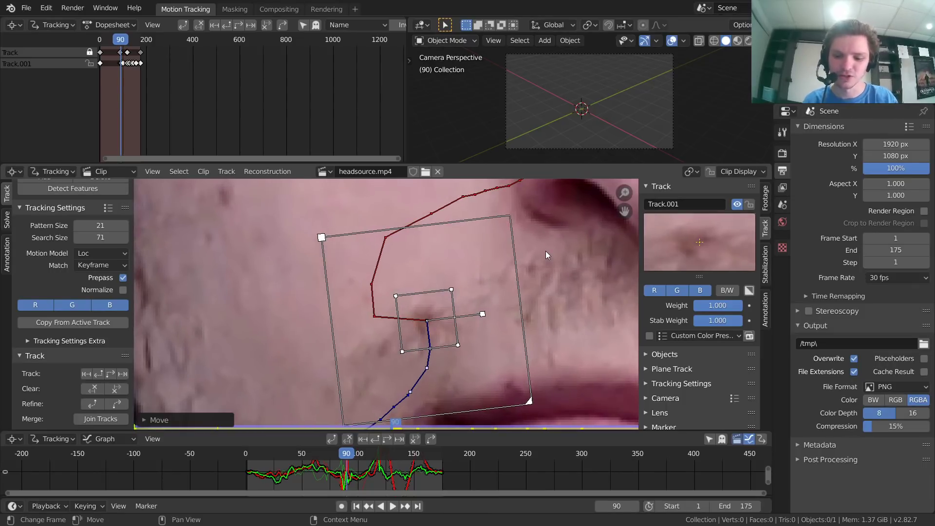
key(Left)
key(g)
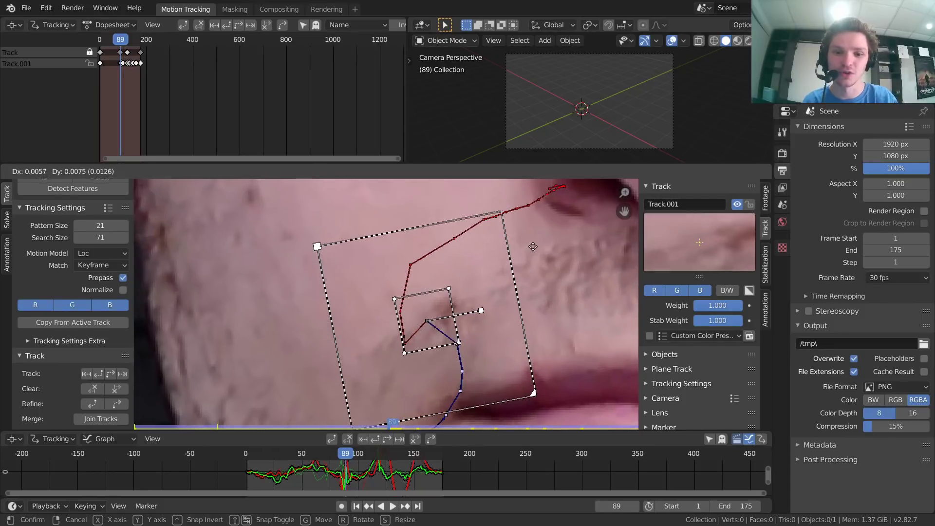
click(552, 241)
key(Left)
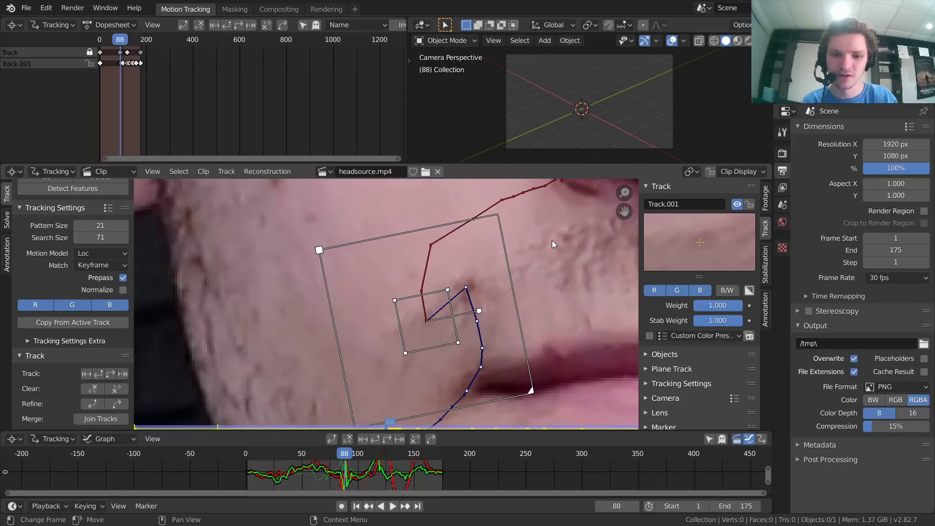
key(g)
click(597, 209)
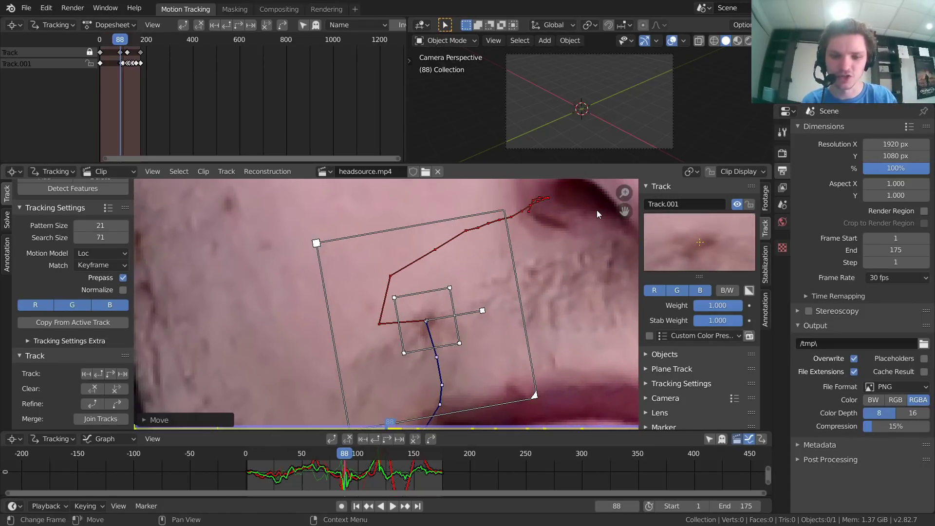
Step: Realign the Track.001 marker with the dark skin spot at frames 86 and 87
key(Left)
key(Left)
key(Left)
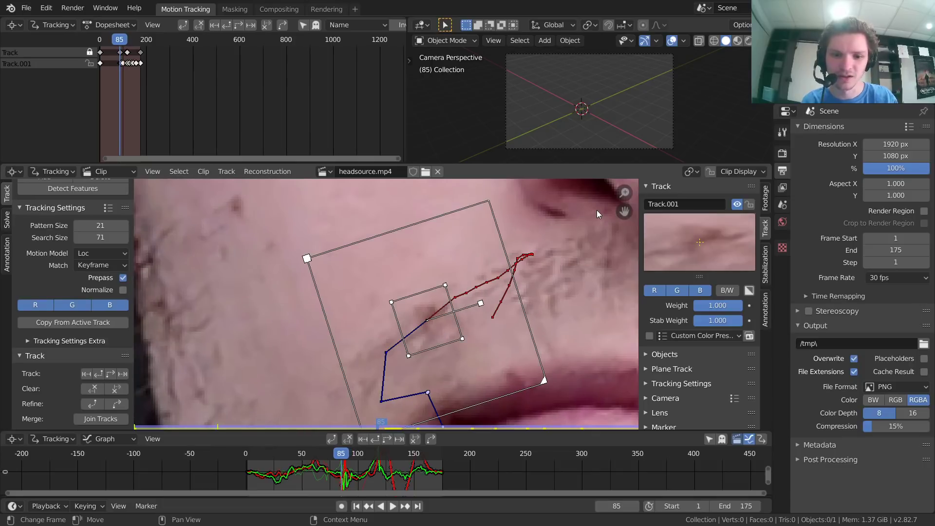
key(Right)
key(g)
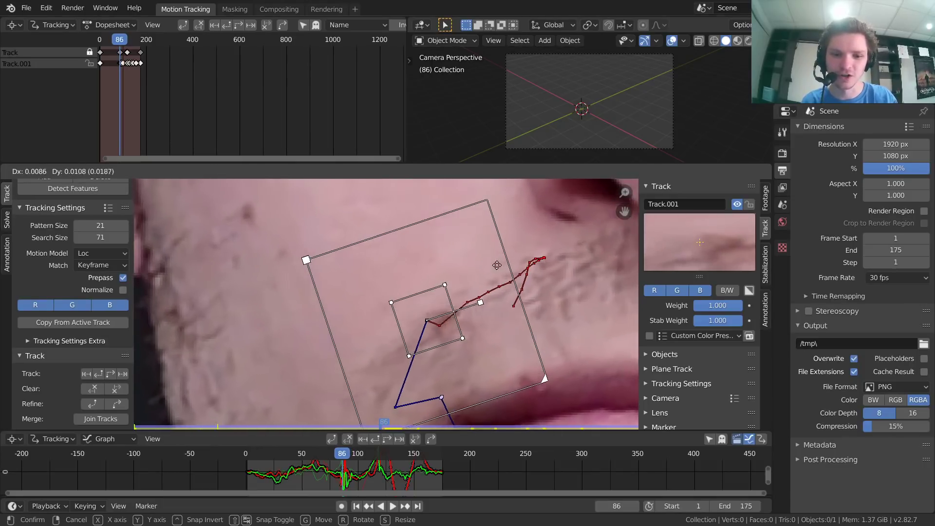
click(506, 277)
key(Right)
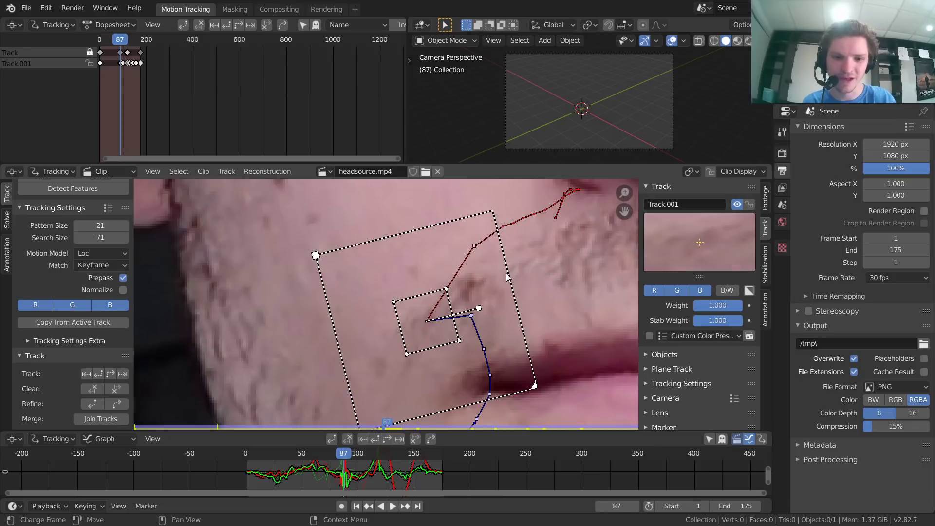
key(g)
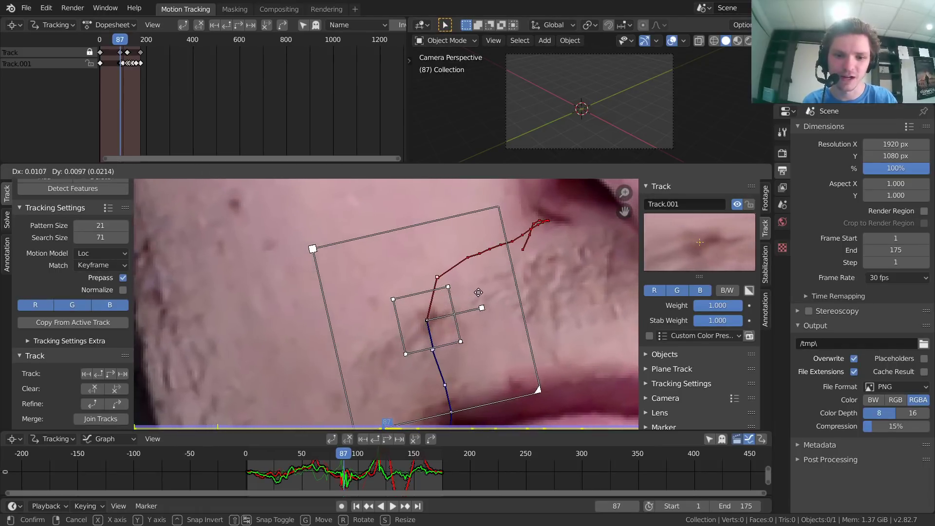
click(456, 315)
Step: Check the corrected marker from frame 86 to 92 and lock Track.001 again
scroll(456, 316, down, 2)
key(Right)
key(Right)
key(Right)
key(Right)
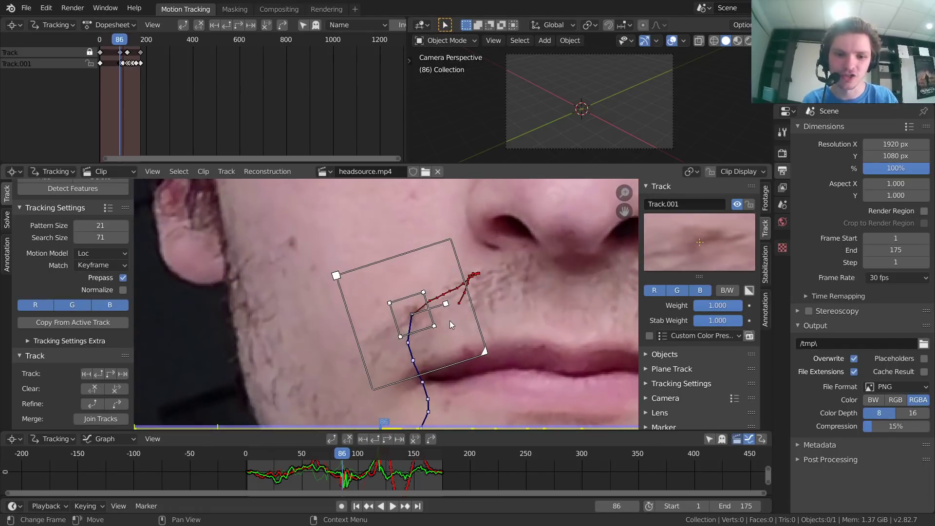
key(Right)
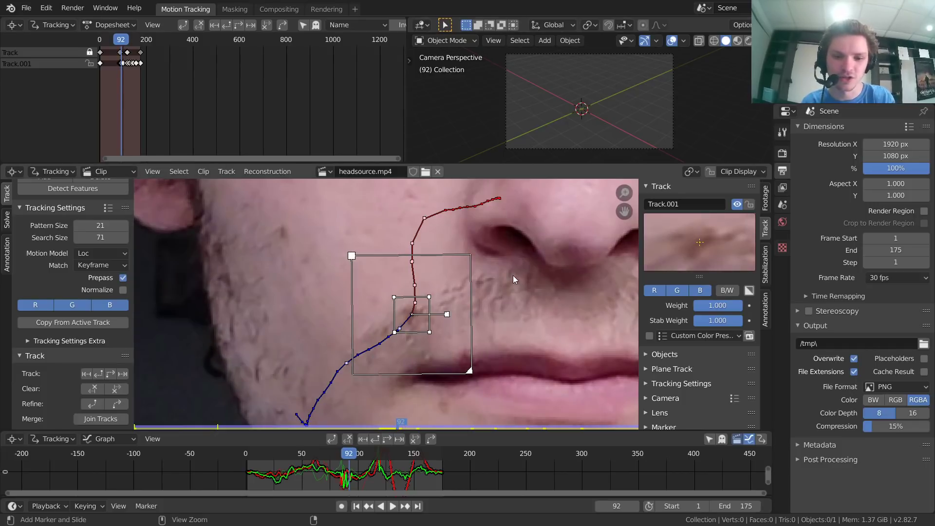
key(ctrl+l)
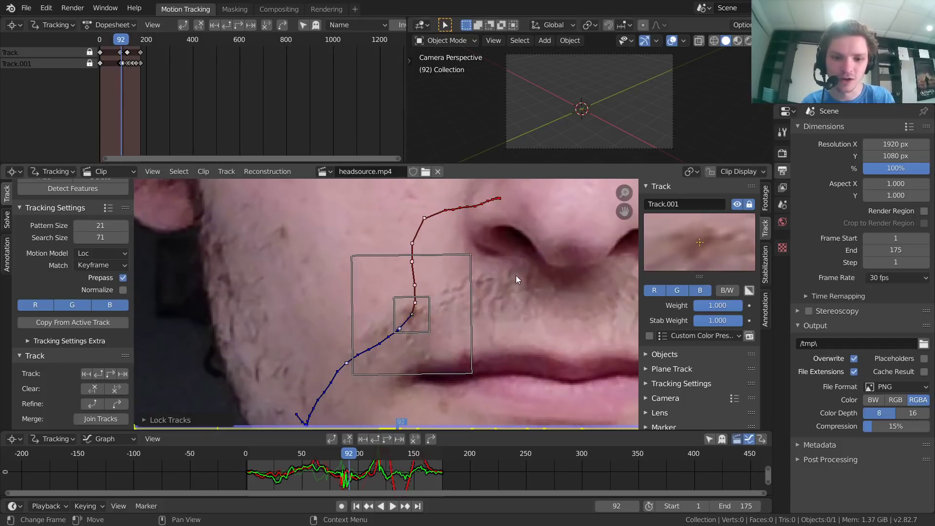
Step: Show the 2D stabilization settings and play the whole stabilized clip from frame 1 to review the result
click(766, 264)
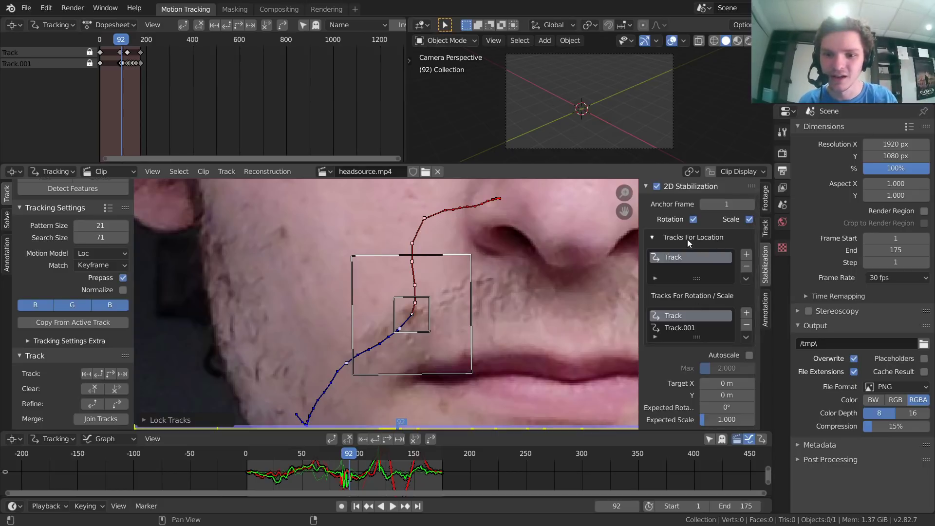
scroll(424, 310, down, 8)
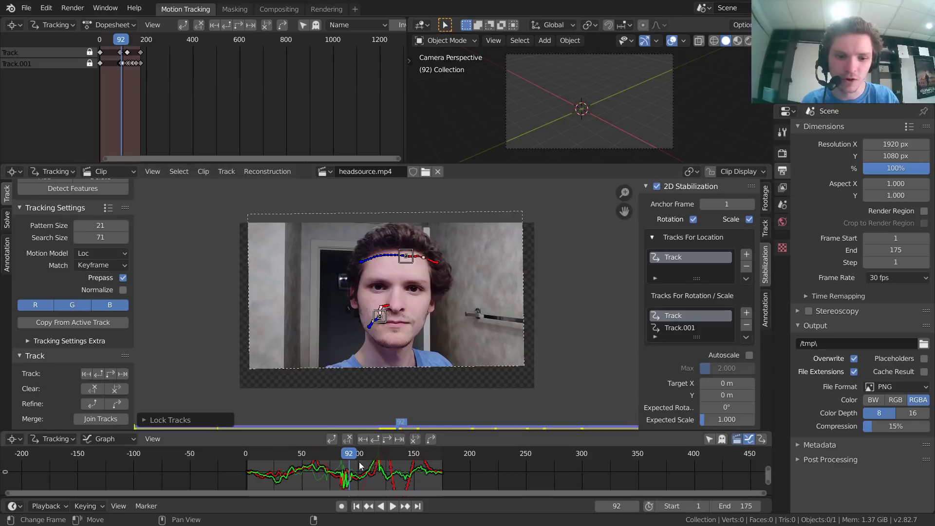
key(shift+Left)
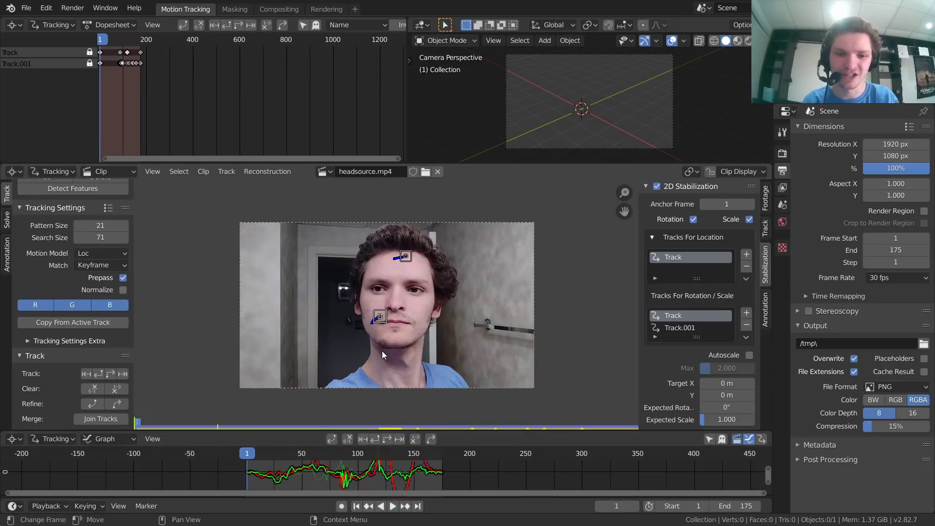
key(space)
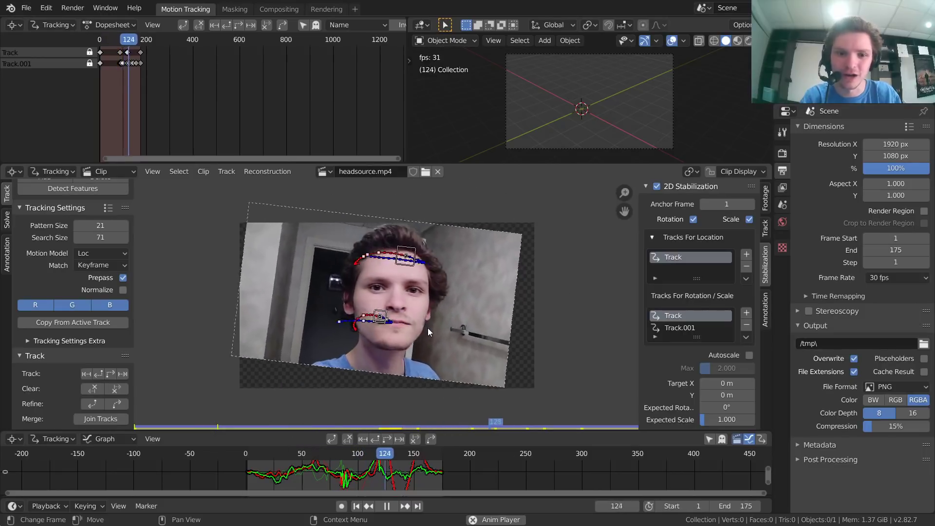
key(Escape)
key(space)
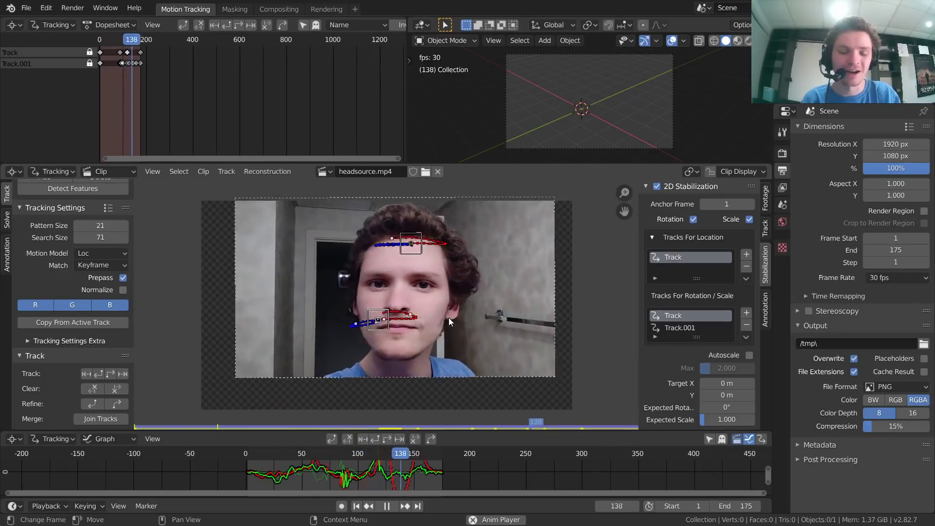
Step: Save the project and replay the stabilized clip from its start to check the motion
key(ctrl+s)
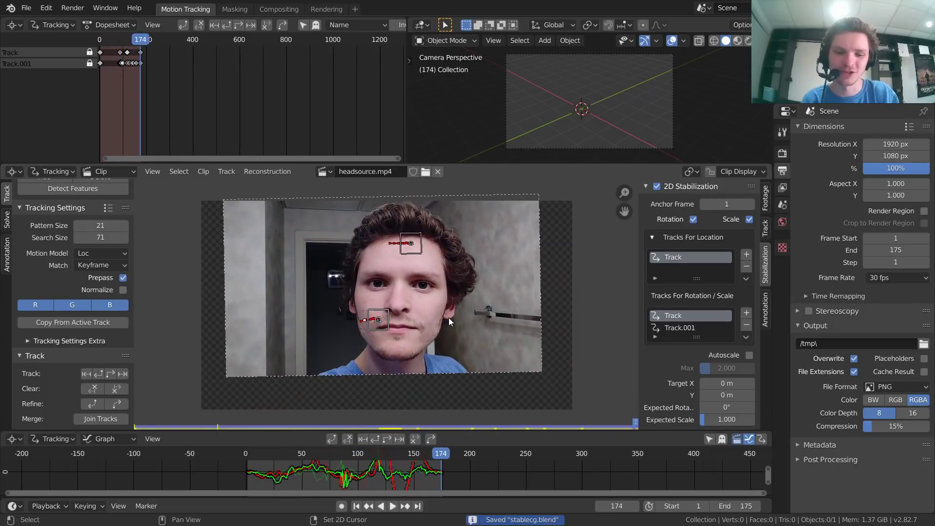
key(space)
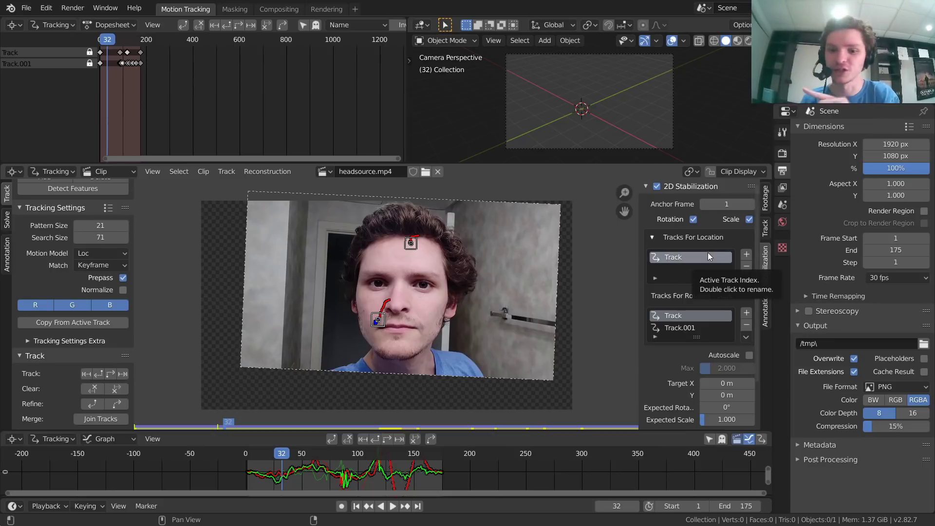
Step: Turn on Autoscale in the 2D stabilization settings and play the clip to check the framing
scroll(708, 252, down, 3)
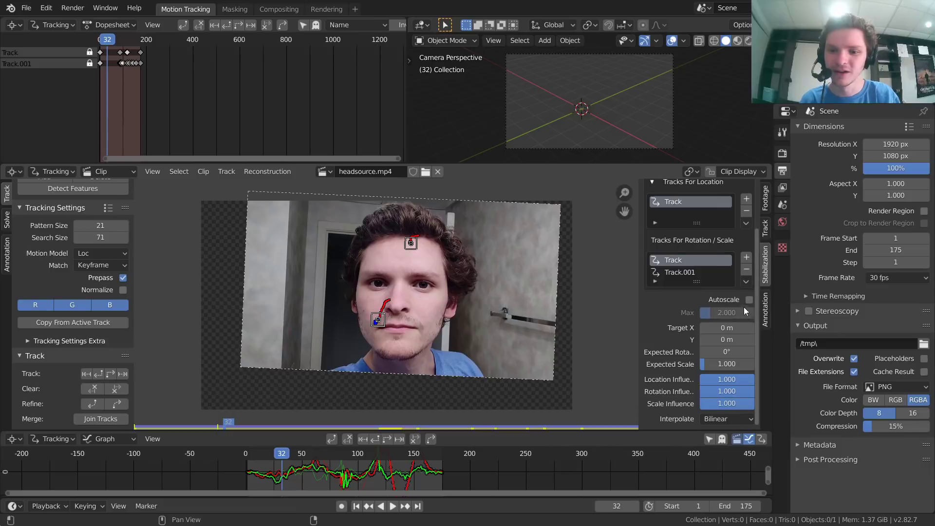
click(749, 299)
key(space)
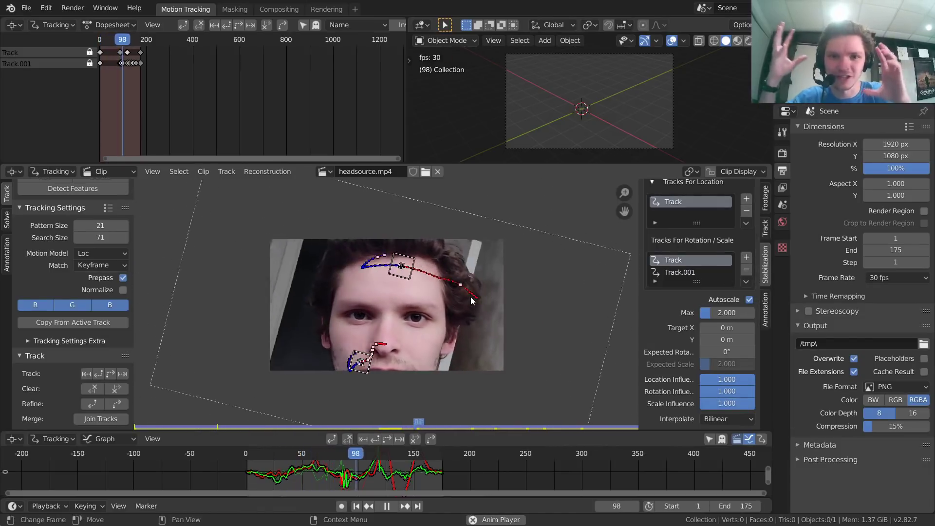
key(space)
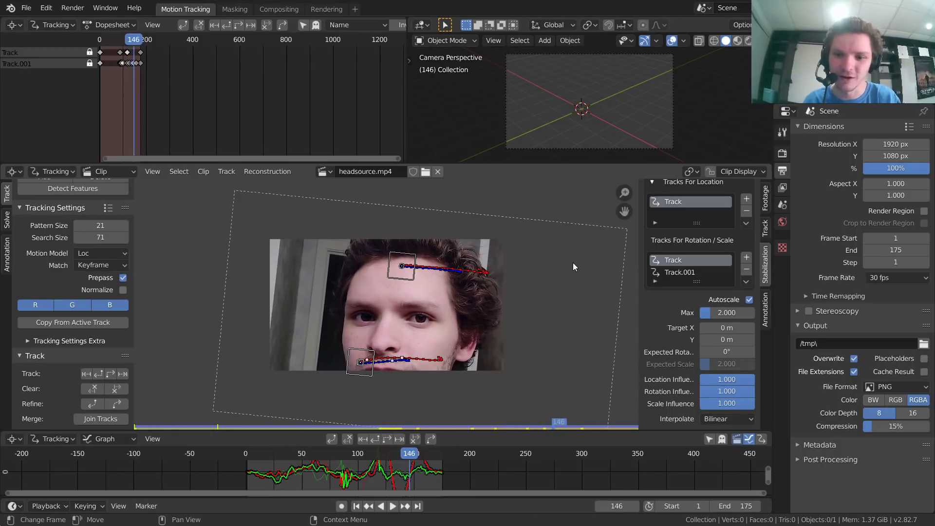
Step: Turn off Autoscale and set the Expected Scale of the stabilization to 1
click(748, 299)
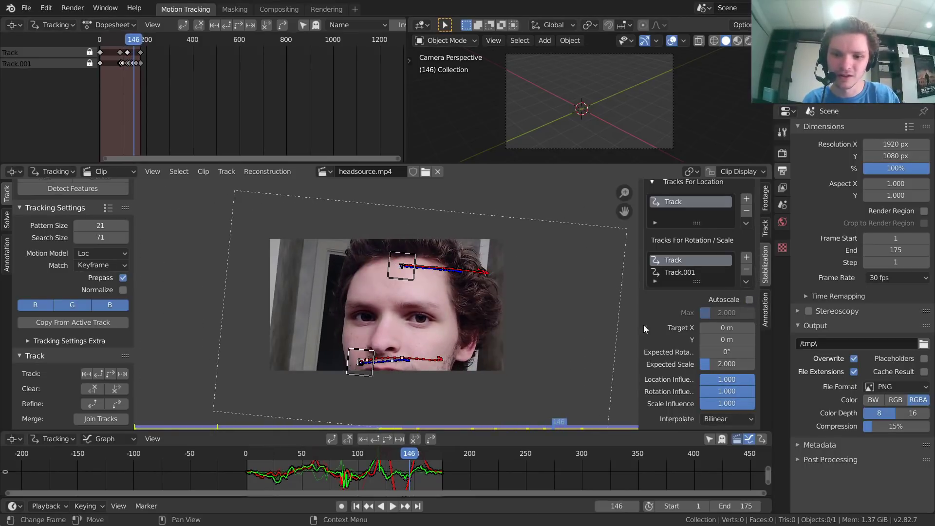
text(1)
key(Return)
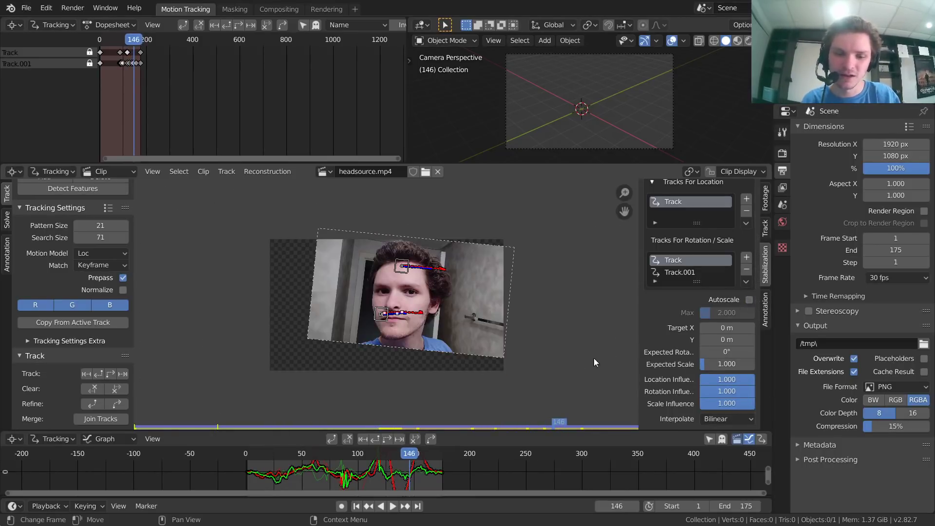
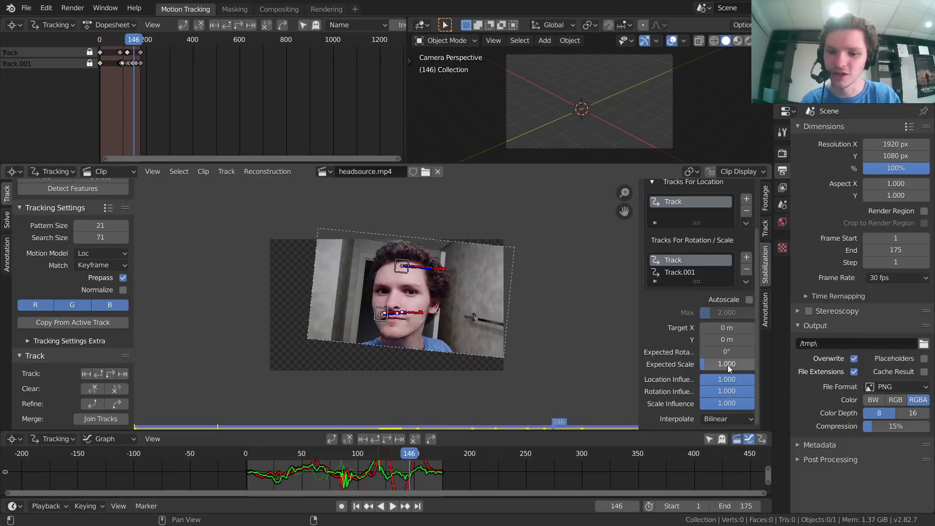
Step: Set the stabilization's Location Influence to 0 at frame 1 and play the clip to see the effect
scroll(450, 330, up, 1)
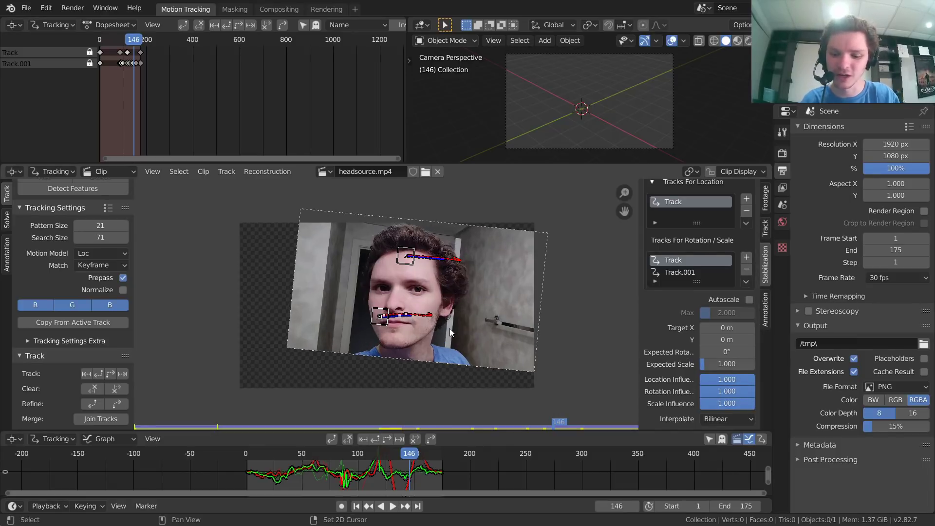
key(shift+Left)
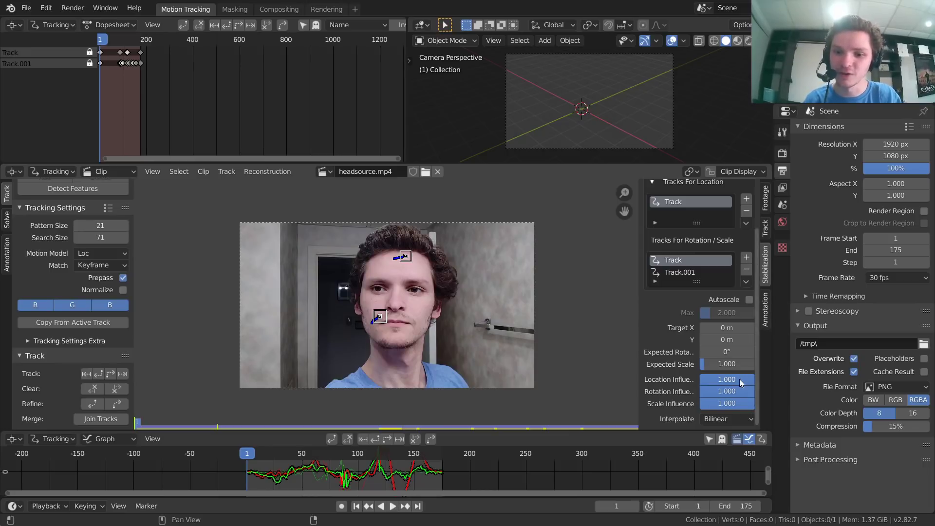
drag(727, 380, 701, 379)
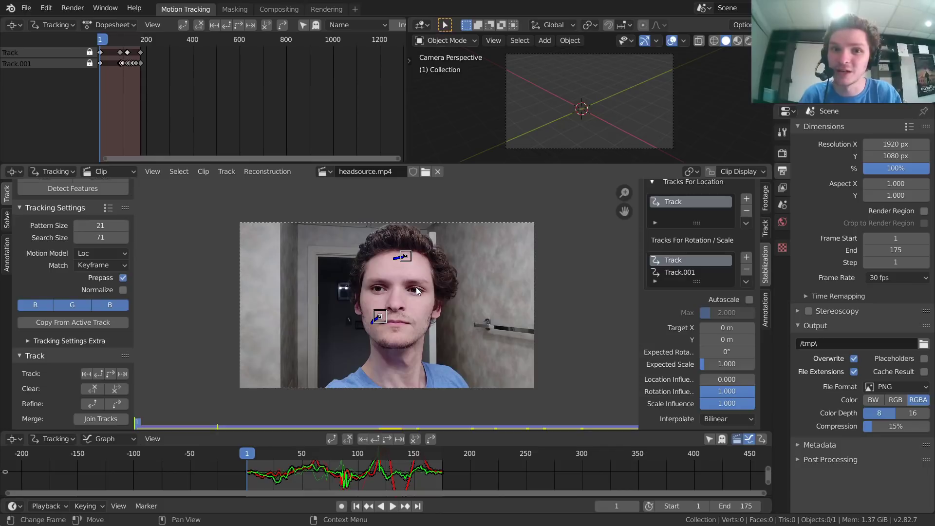
key(space)
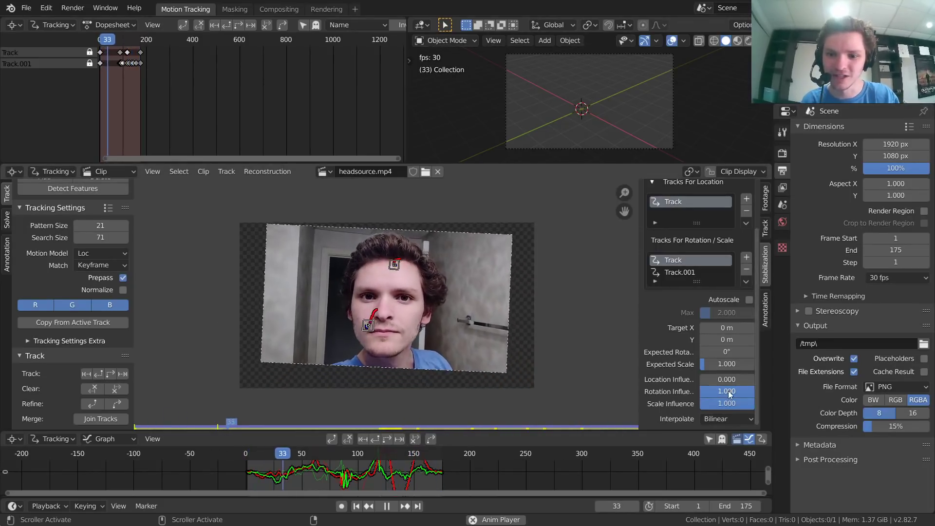
key(space)
Step: Set Location Influence to 1 and Rotation Influence to 0, and play the clip up to frame 71
drag(725, 380, 700, 392)
key(space)
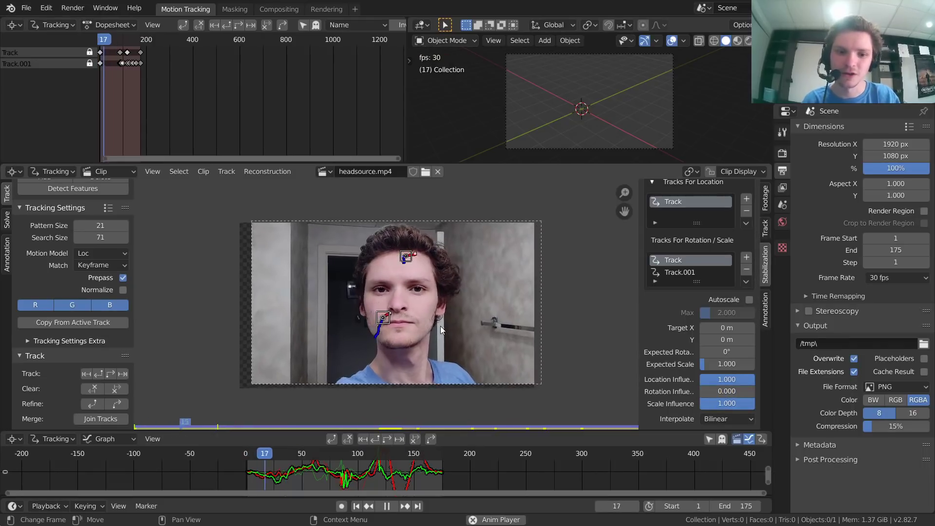
key(Escape)
key(space)
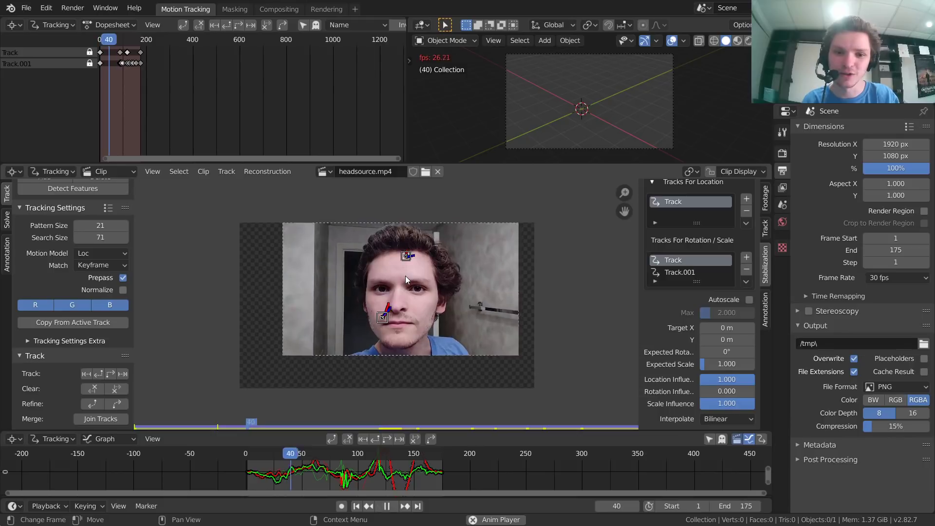
key(space)
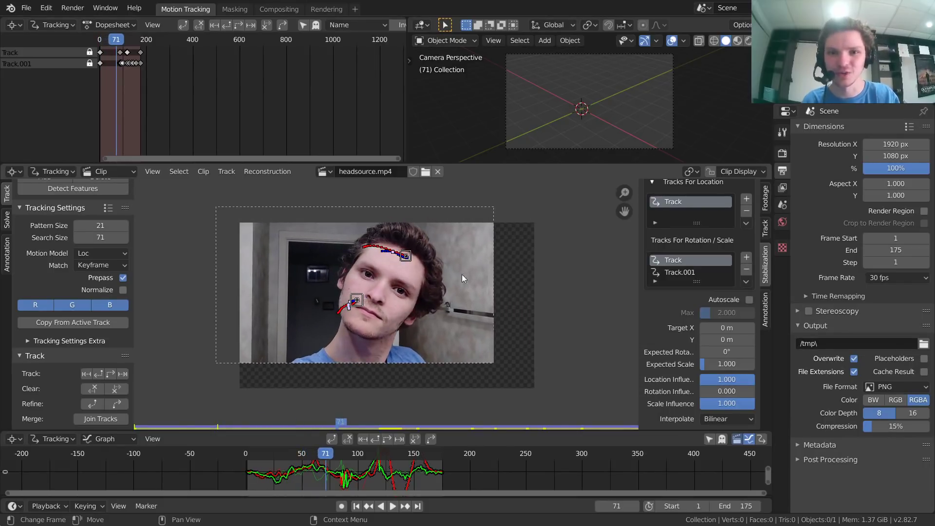
Step: Set Rotation Influence to 1 and move to frame 41
drag(704, 392, 753, 391)
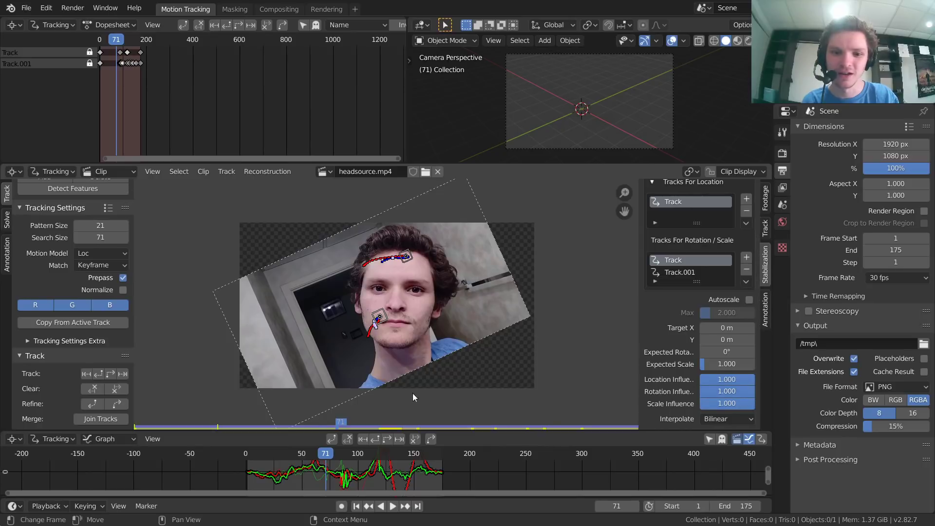
click(295, 456)
drag(295, 456, 291, 457)
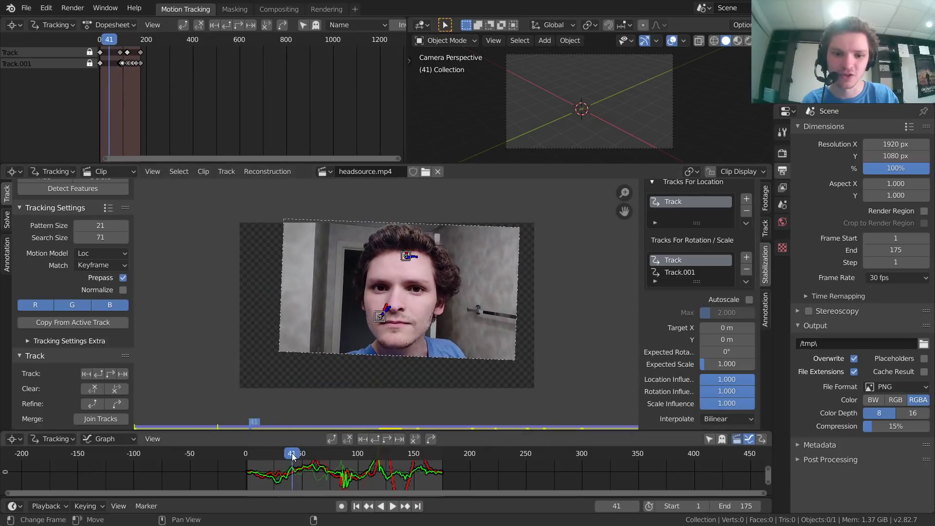
Step: Try a Scale Influence of 0 while scrubbing to frame 37, and set it back to 1
drag(745, 403, 701, 403)
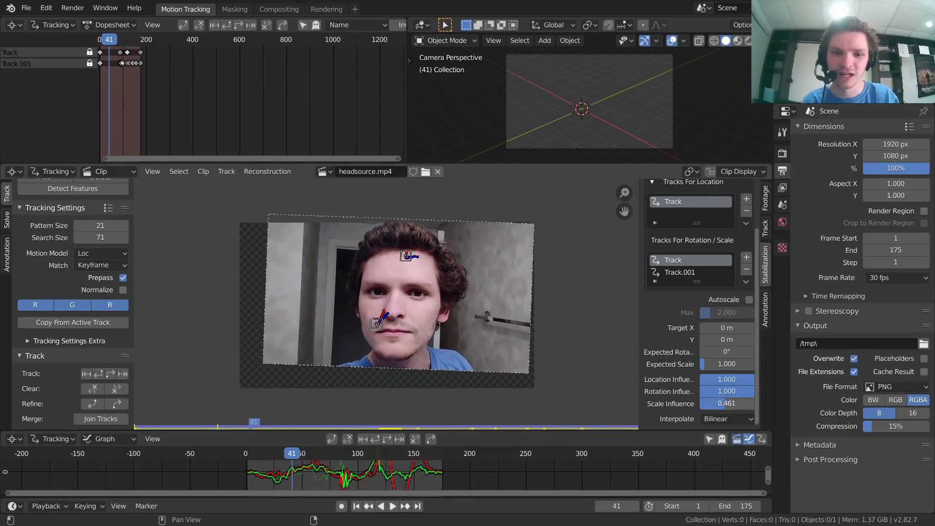
mouse_move(303, 455)
mouse_down()
mouse_move(273, 456)
mouse_move(287, 455)
mouse_up()
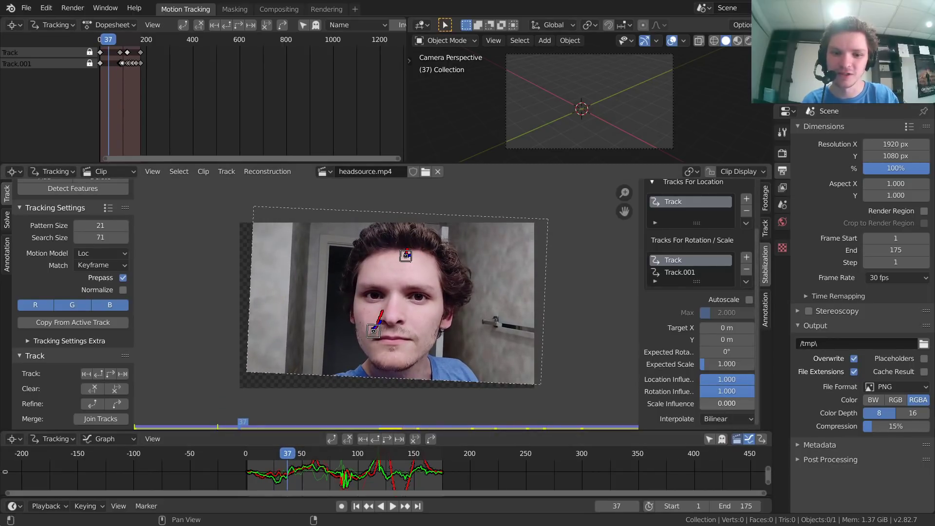
drag(701, 403, 753, 404)
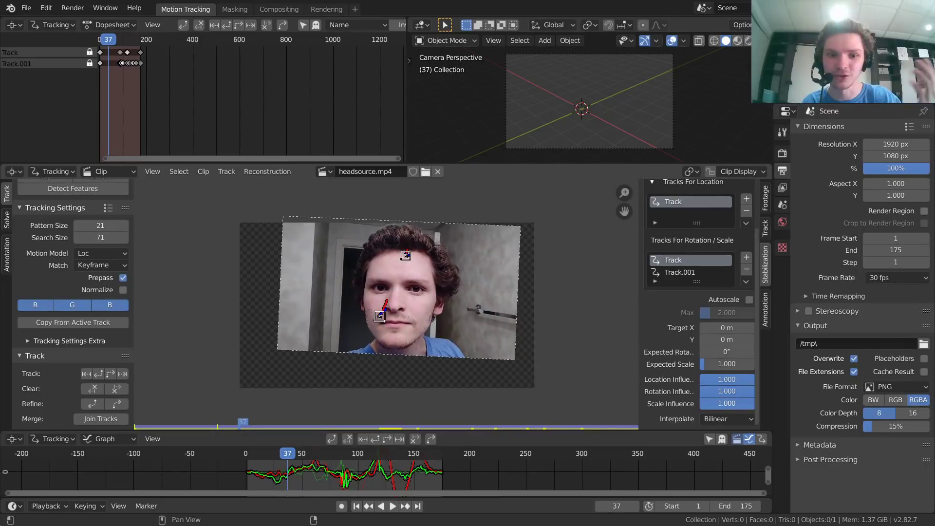
Step: Play the clip with all three stabilization influences at 1 and return to frame 1
key(space)
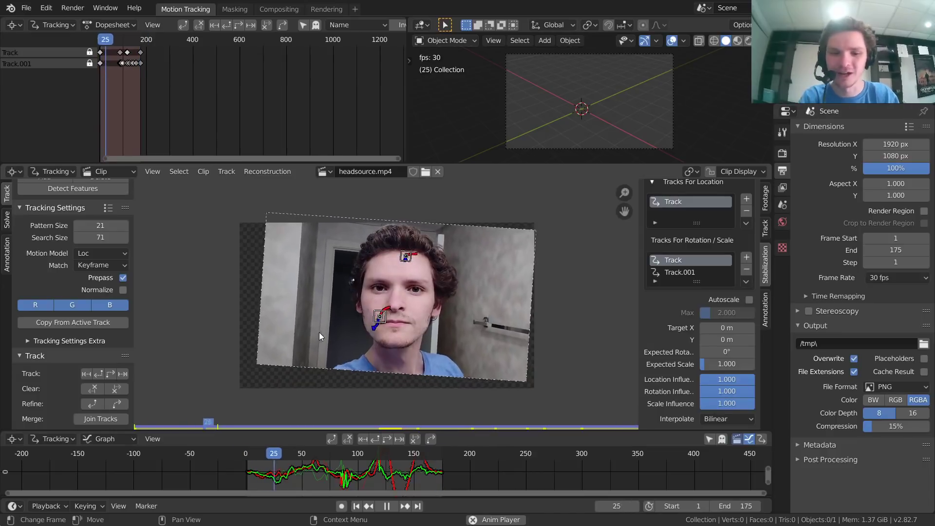
key(space)
key(shift+Left)
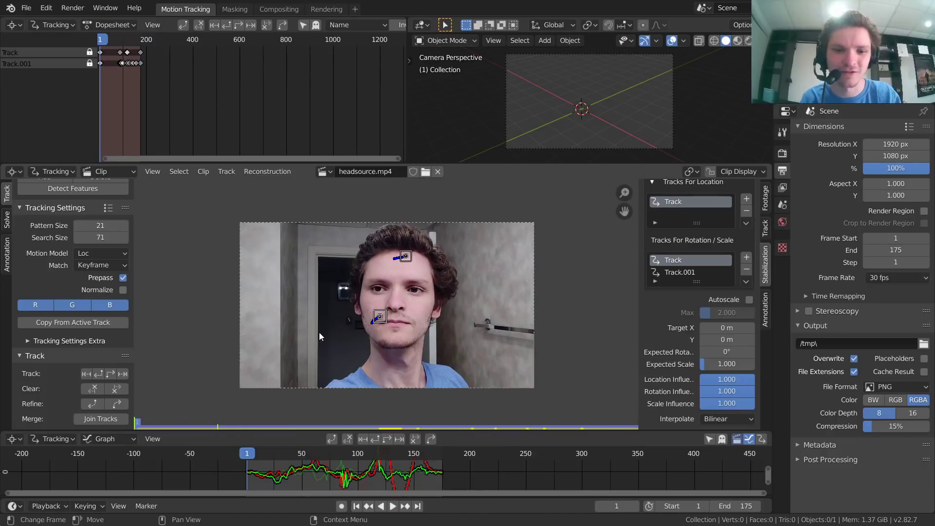
scroll(416, 323, up, 3)
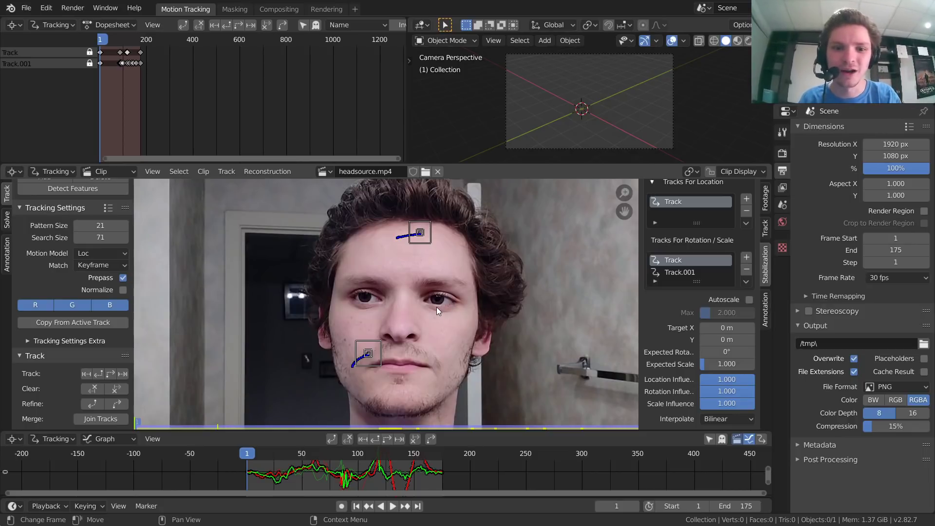
Step: Save the project, render frame 1 as a test and close the render window
key(ctrl+s)
scroll(395, 303, down, 1)
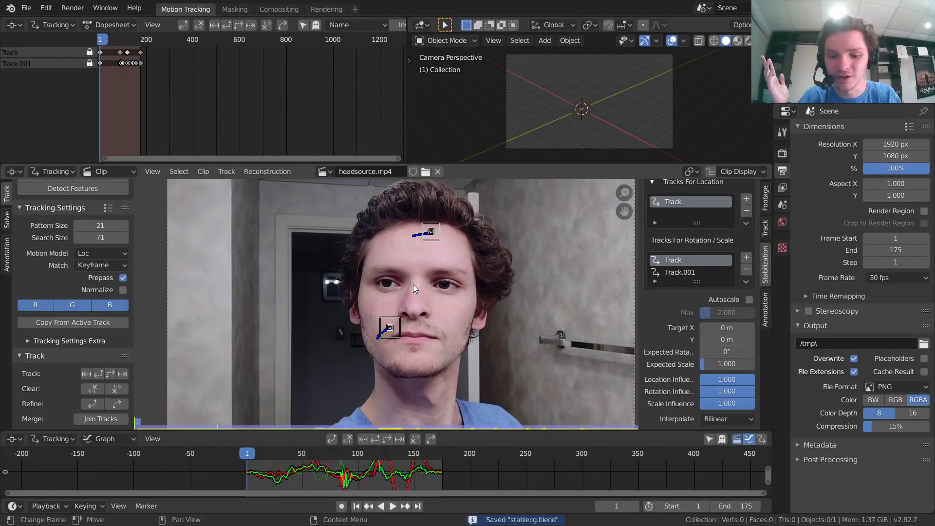
key(F12)
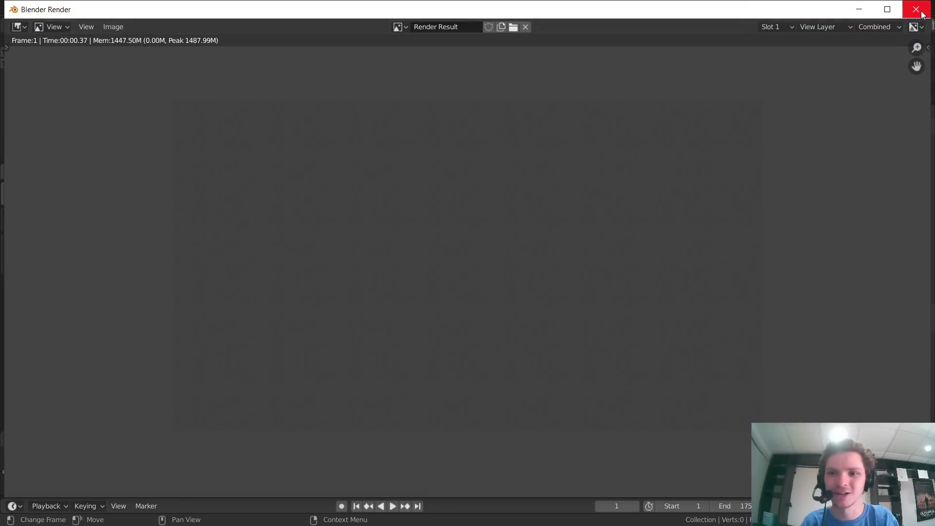
click(921, 11)
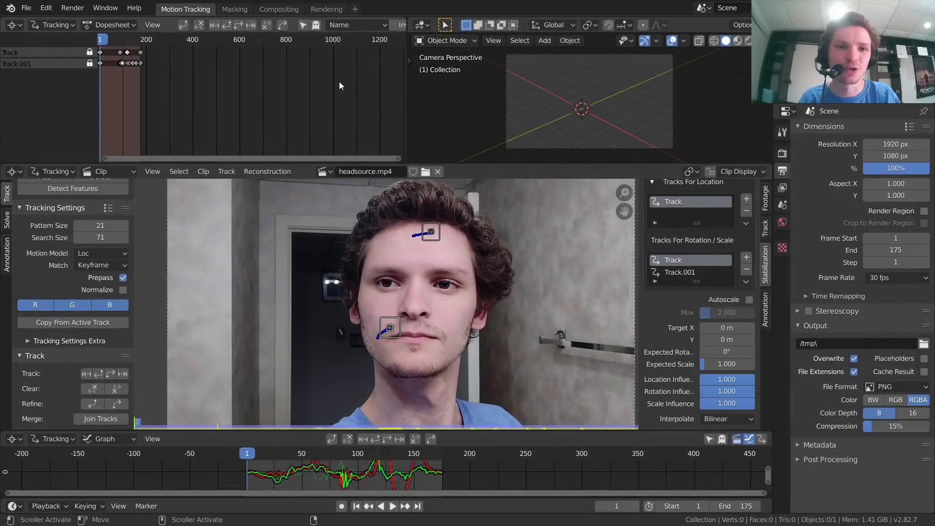
Step: Enable nodes in the Compositing workspace and move the Render Layers node well away from the Composite node
click(279, 10)
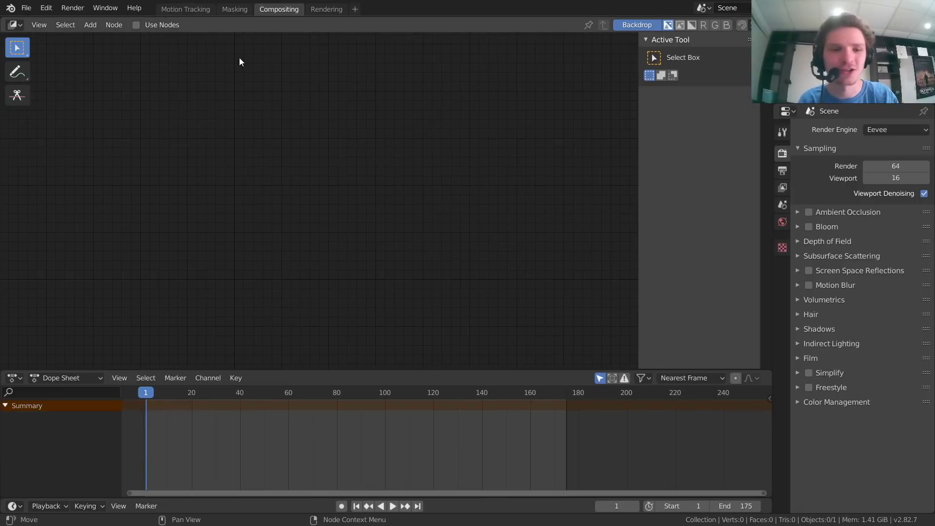
click(151, 29)
key(Home)
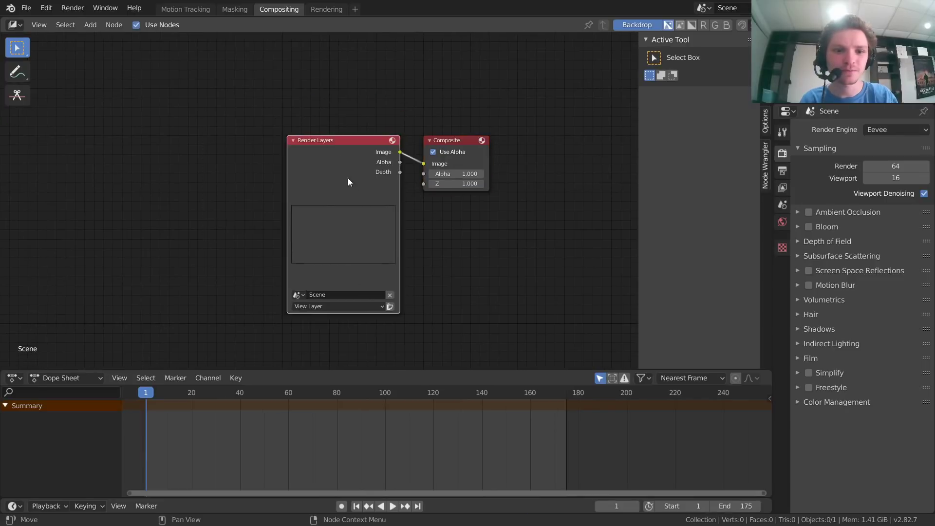
drag(348, 182, 206, 174)
middle_drag(346, 190, 420, 237)
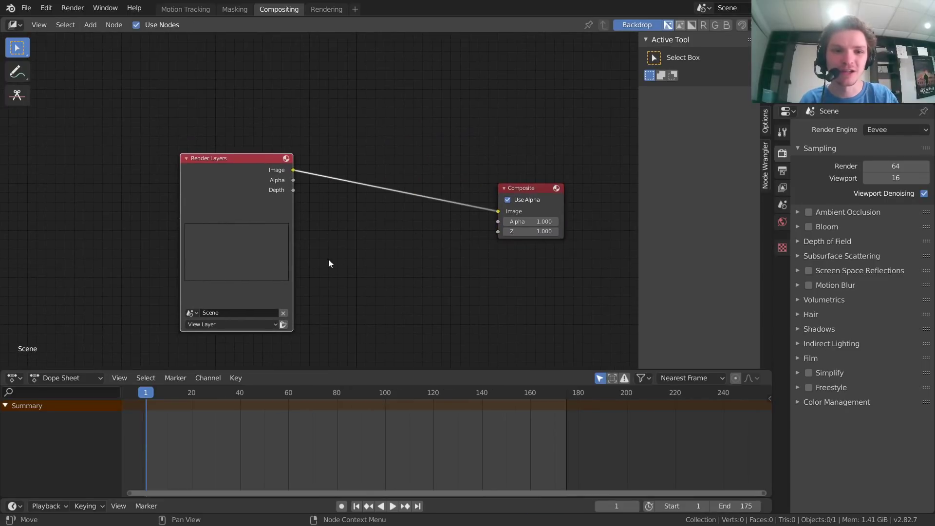
drag(361, 278, 191, 152)
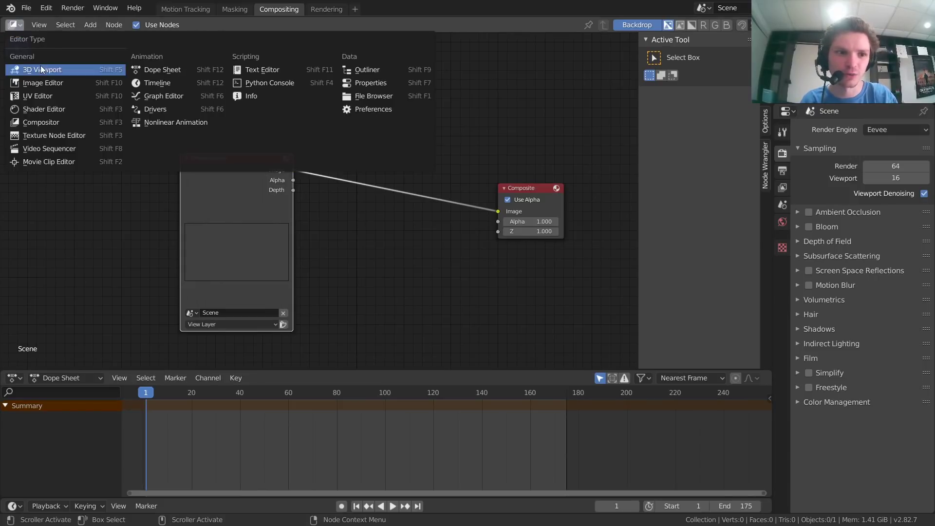
Step: Switch the compositor area to a 3D Viewport and add a cube mesh at the scene origin
click(41, 68)
click(759, 133)
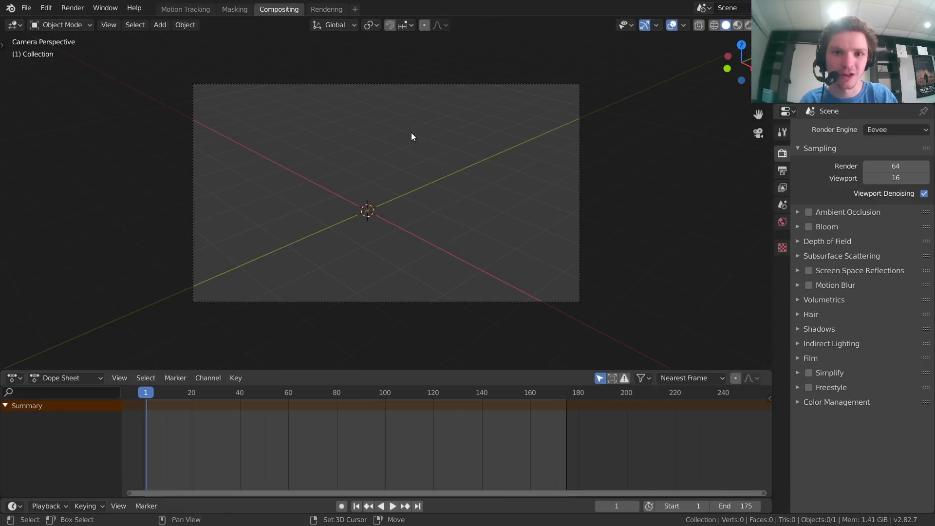
key(shift+a)
click(486, 143)
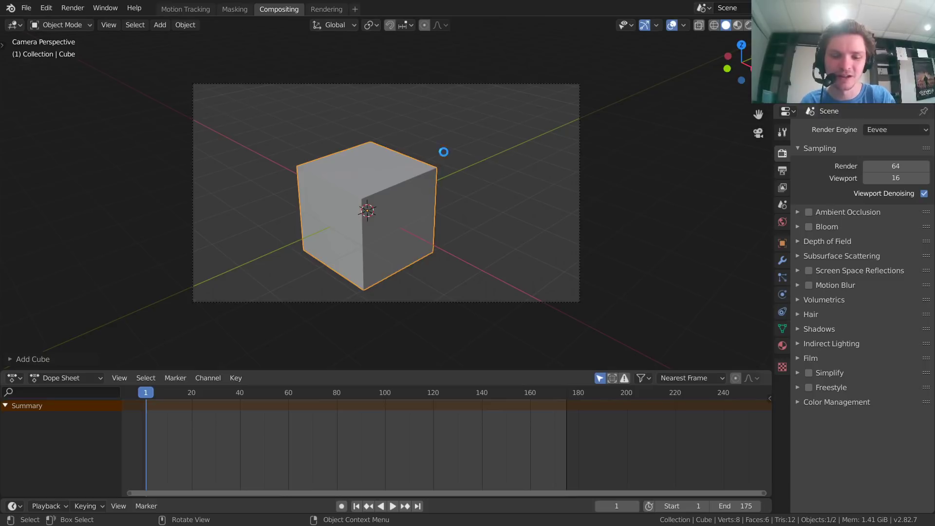
Step: Render frame 1 with the cube as a test, close the render and return to the Motion Tracking workspace
key(F12)
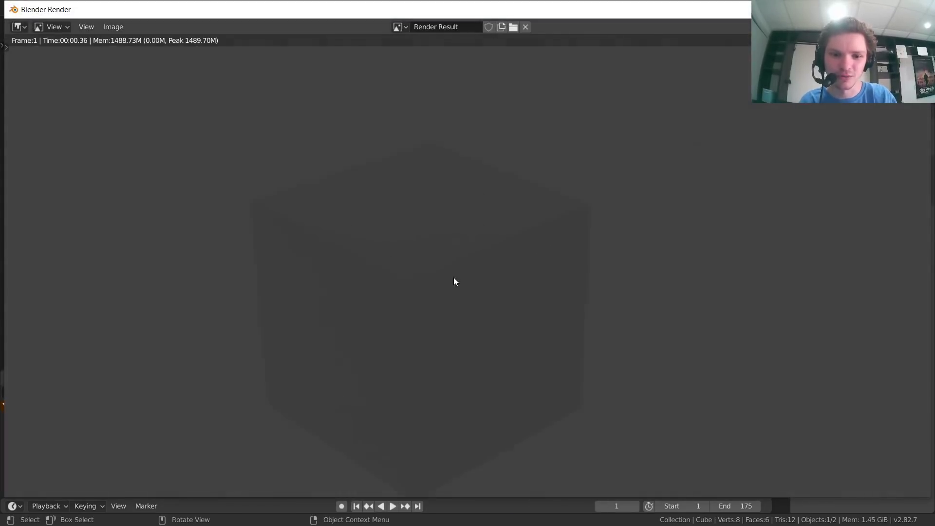
scroll(526, 242, down, 2)
click(925, 10)
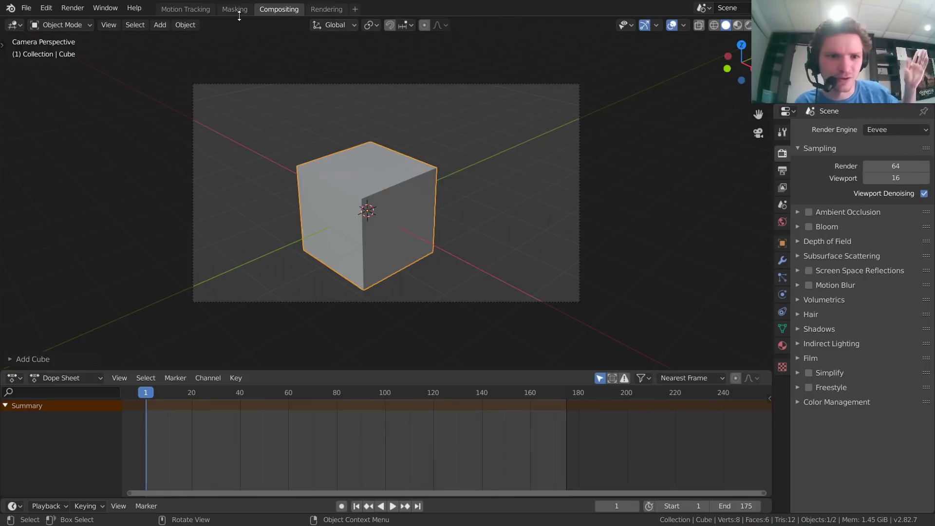
click(200, 10)
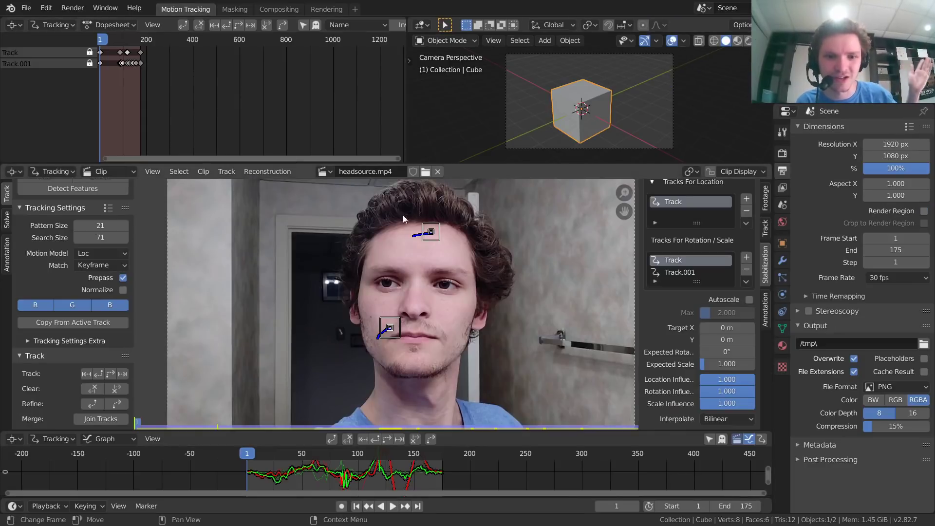
scroll(740, 241, up, 3)
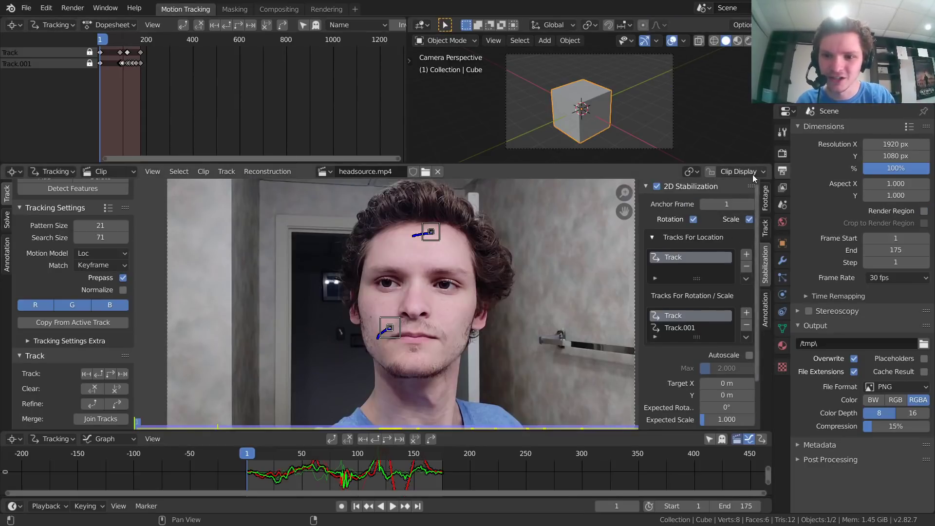
click(753, 173)
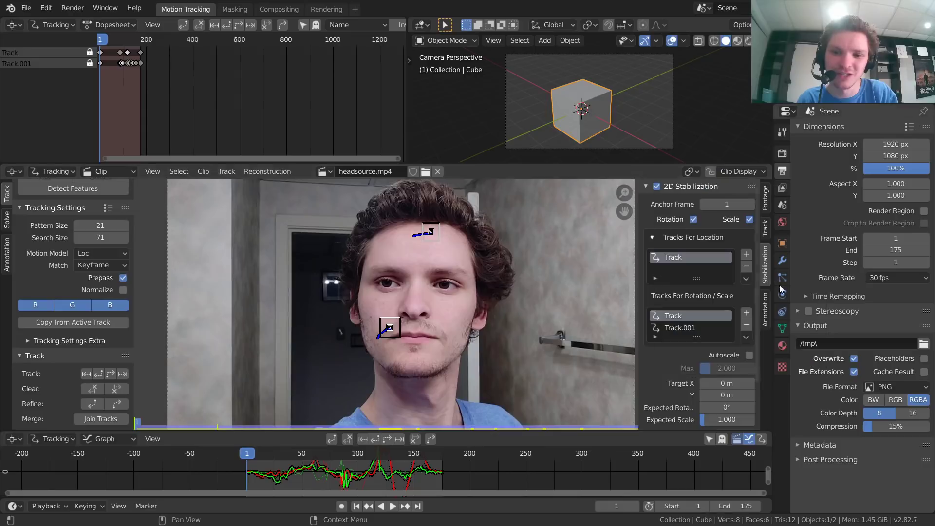
Step: Switch the Compositing workspace's 3D Viewport area back to the Compositor and delete the Render Layers node
click(276, 9)
click(14, 24)
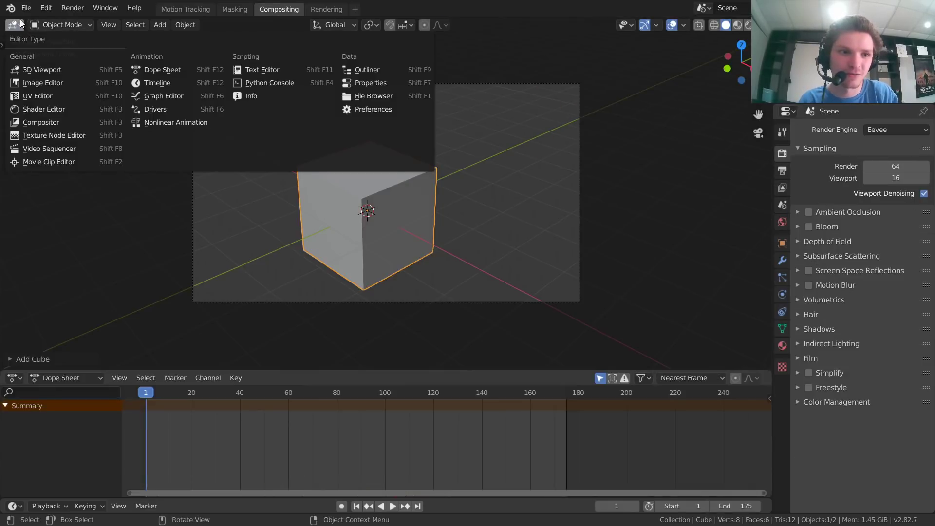
click(14, 25)
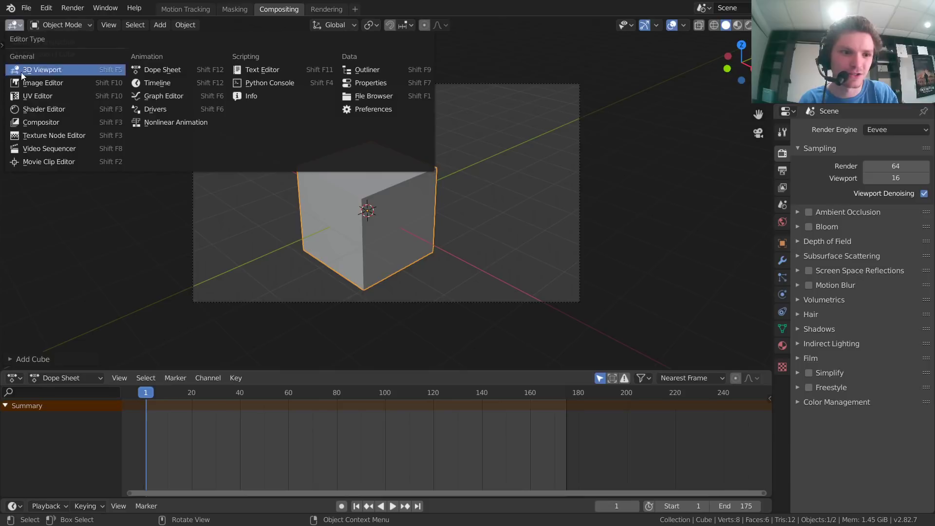
click(30, 122)
key(Home)
key(x)
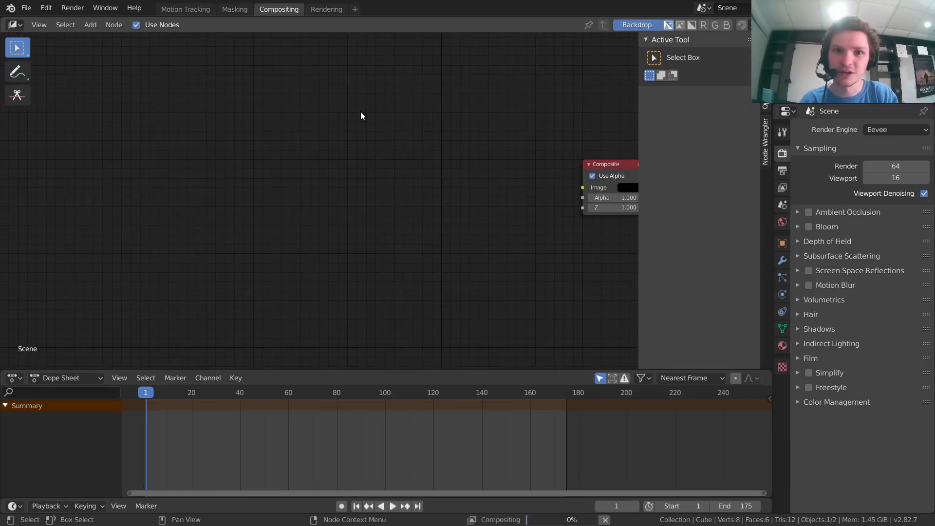
middle_drag(539, 108, 390, 135)
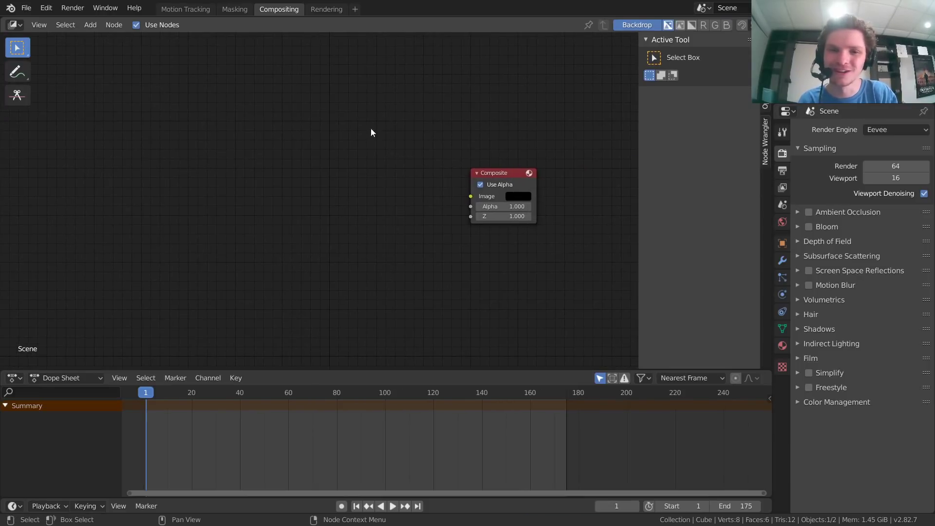
key(shift+a)
click(305, 107)
text(mov)
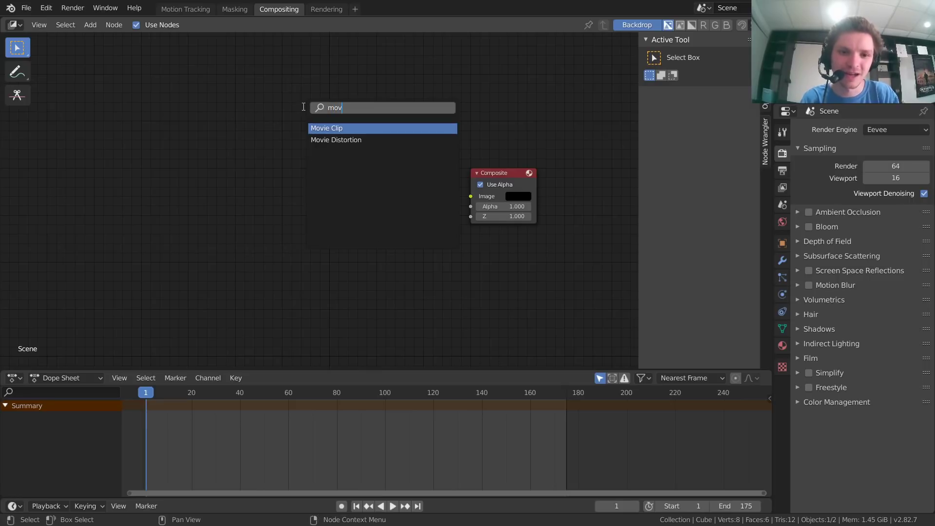
key(Escape)
Step: Add a Movie Clip node ahead of the Composite node and connect its Image output to the Composite's Image input
key(shift+a)
click(196, 113)
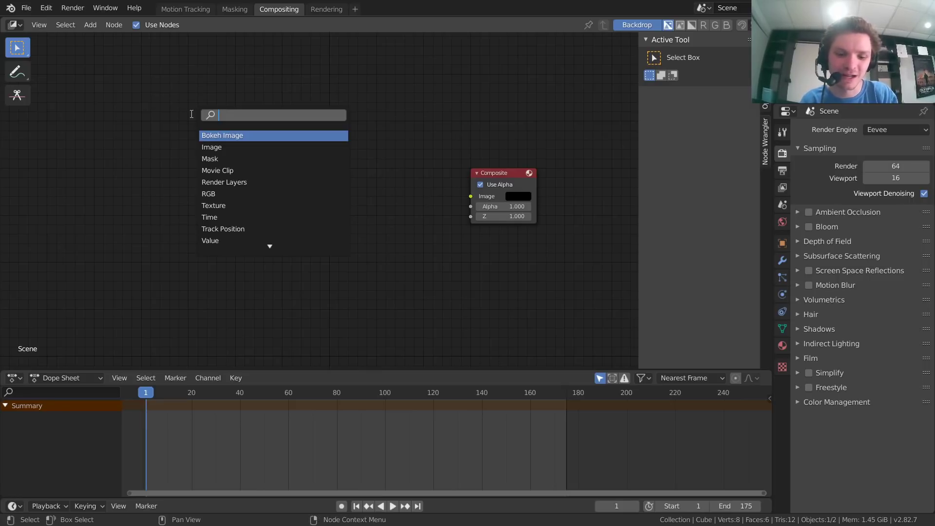
text(movi)
key(Return)
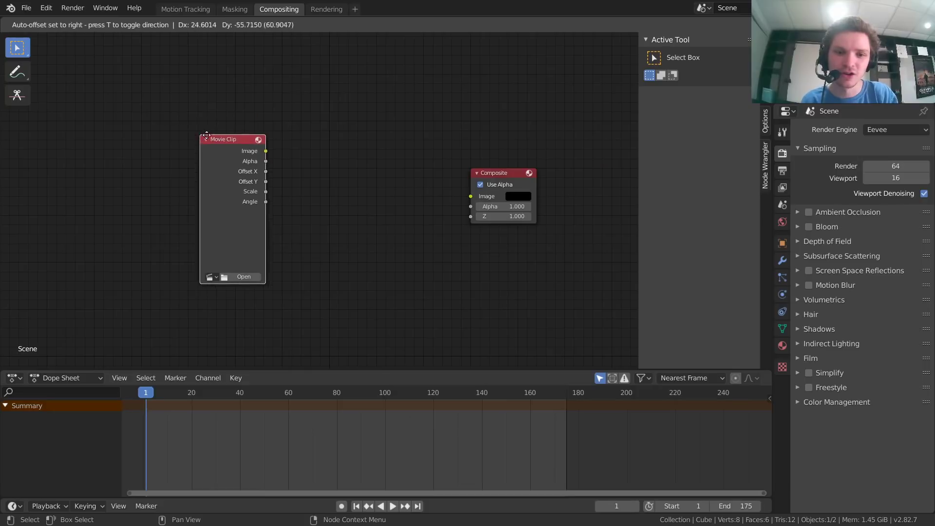
click(365, 185)
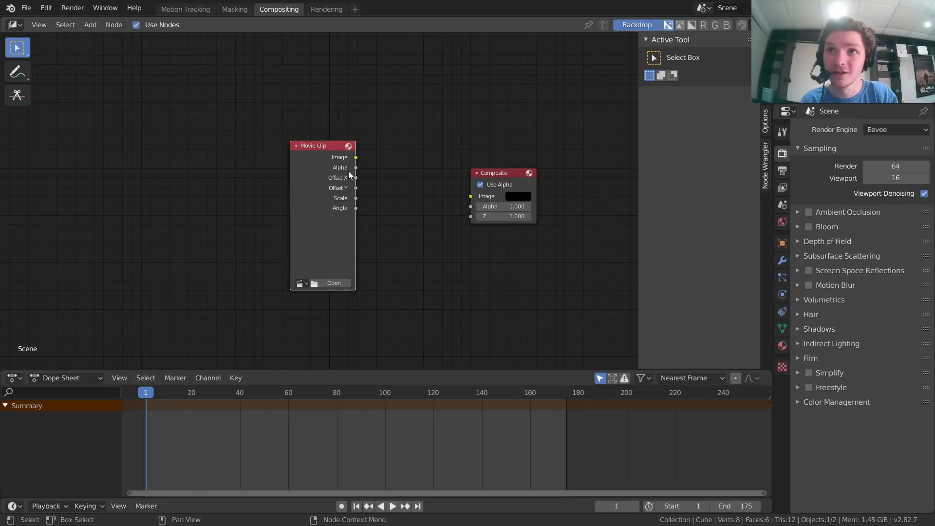
drag(356, 157, 471, 196)
Step: Load headsource.mp4 into the Movie Clip node, render frame 1 as a test and close the render
middle_drag(308, 265, 322, 244)
scroll(397, 226, up, 4)
click(344, 266)
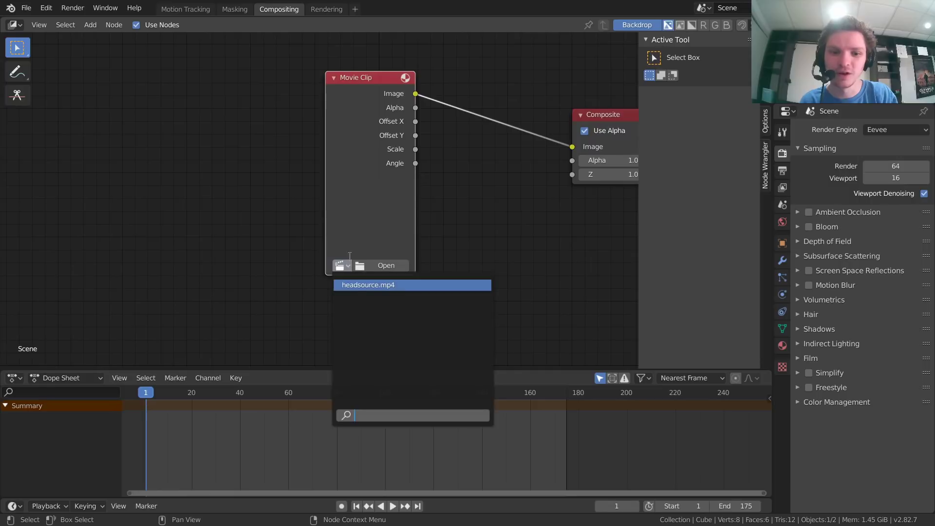
click(379, 285)
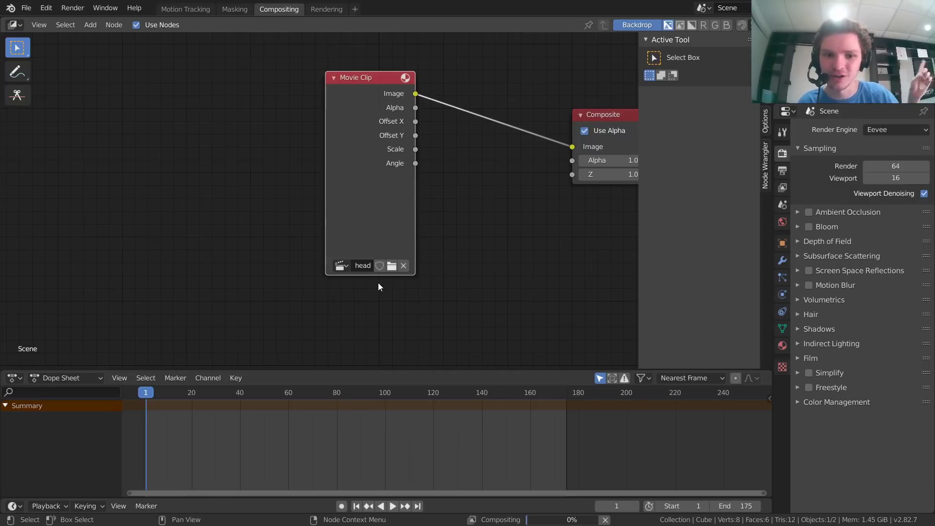
middle_drag(523, 230, 348, 256)
scroll(417, 234, down, 3)
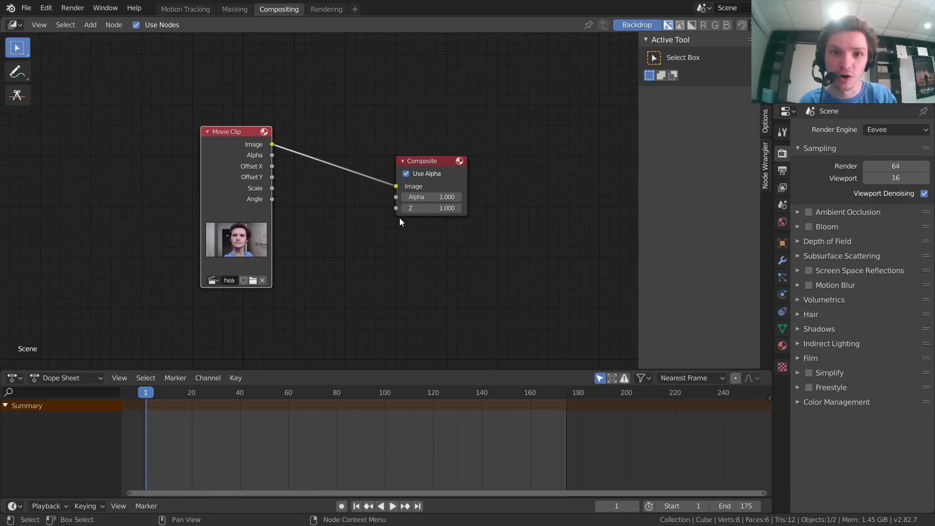
key(F12)
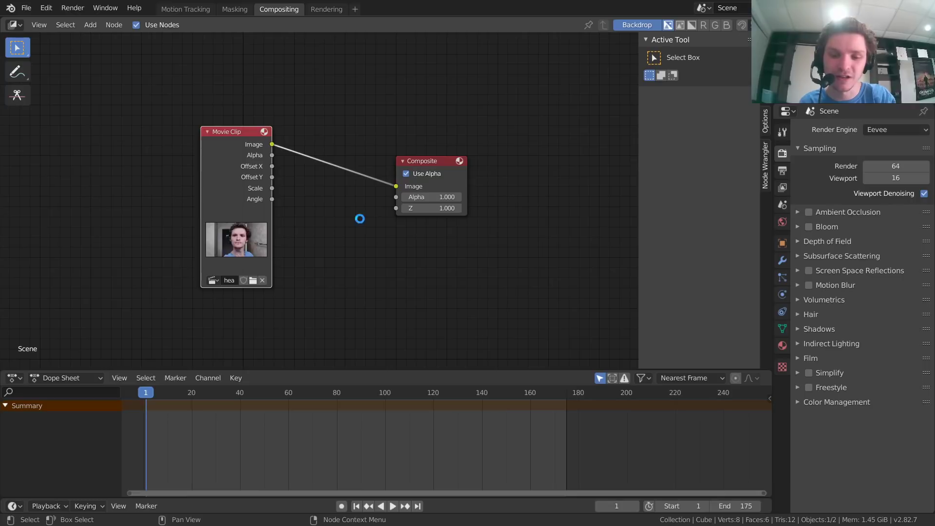
key(Escape)
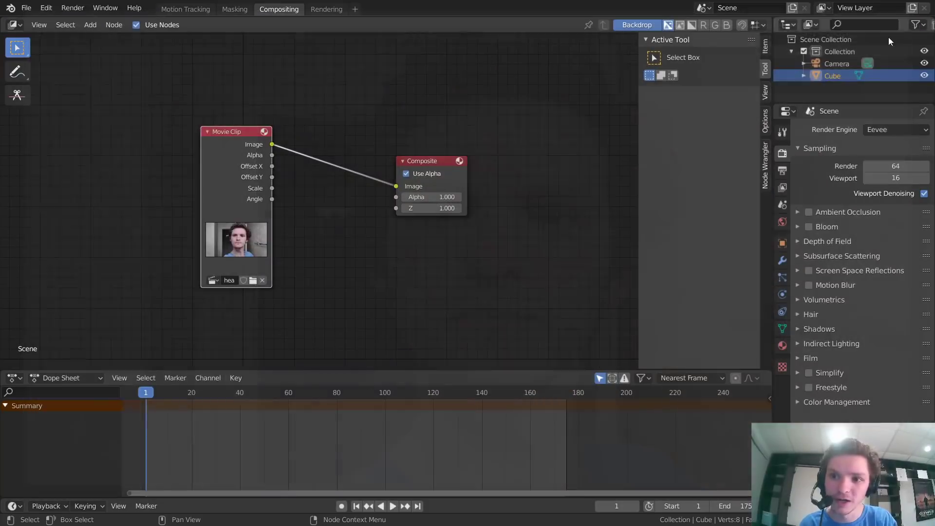
Step: Move the Movie Clip node farther away from the Composite node to make room between them
scroll(366, 159, down, 2)
key(b)
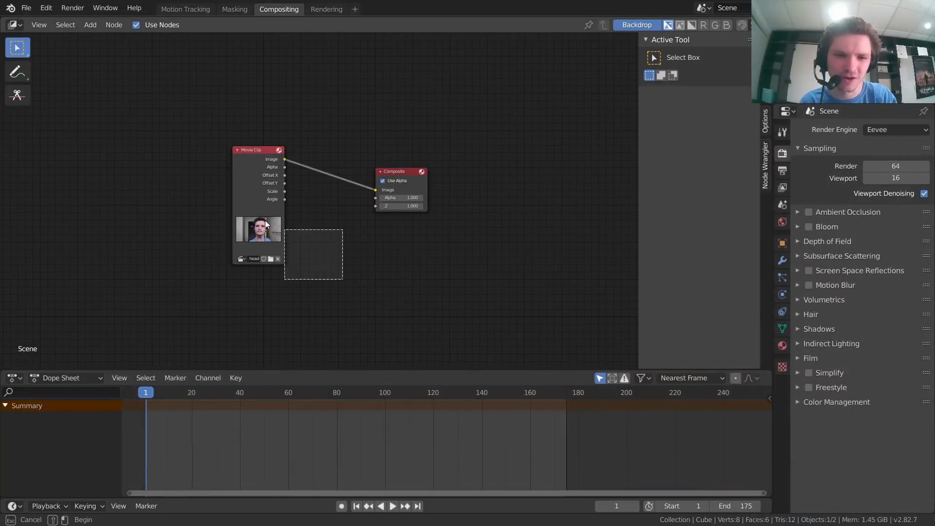
drag(265, 224, 203, 217)
middle_drag(351, 183, 386, 200)
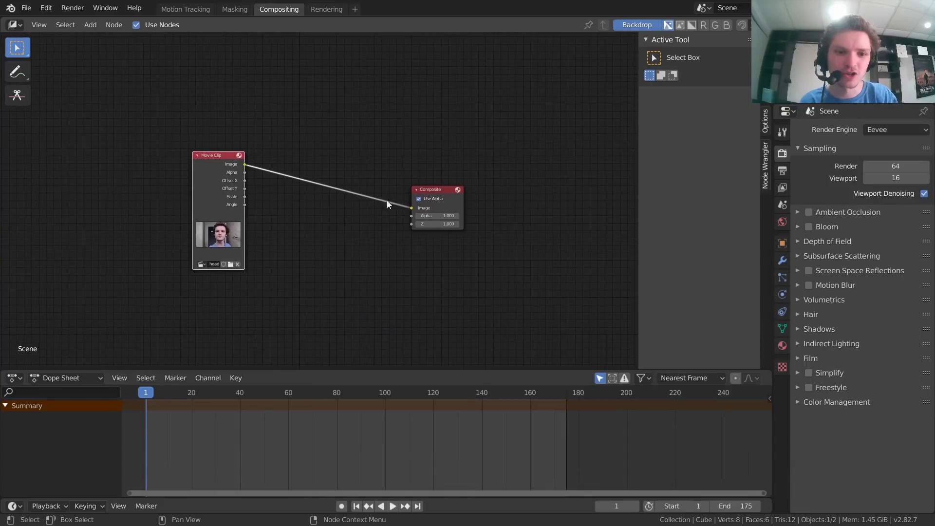
Step: Add an unconnected Viewer node above the Composite node and delete it again
key(shift+a)
click(353, 110)
text(v)
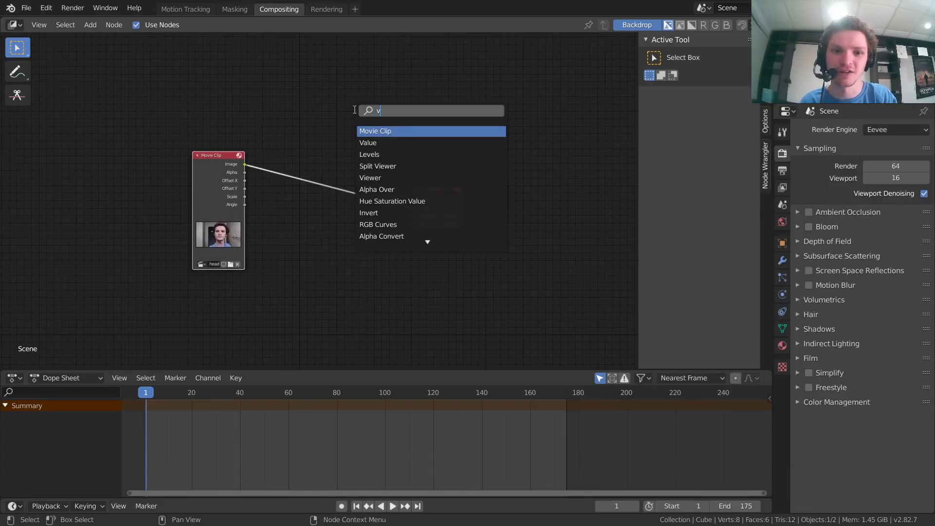
text(i)
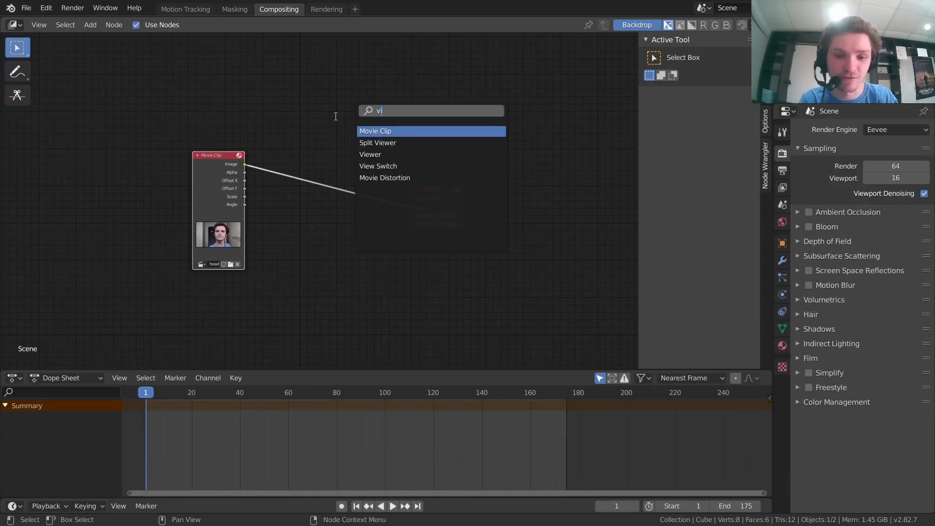
text(ew)
key(Down)
key(Return)
click(394, 106)
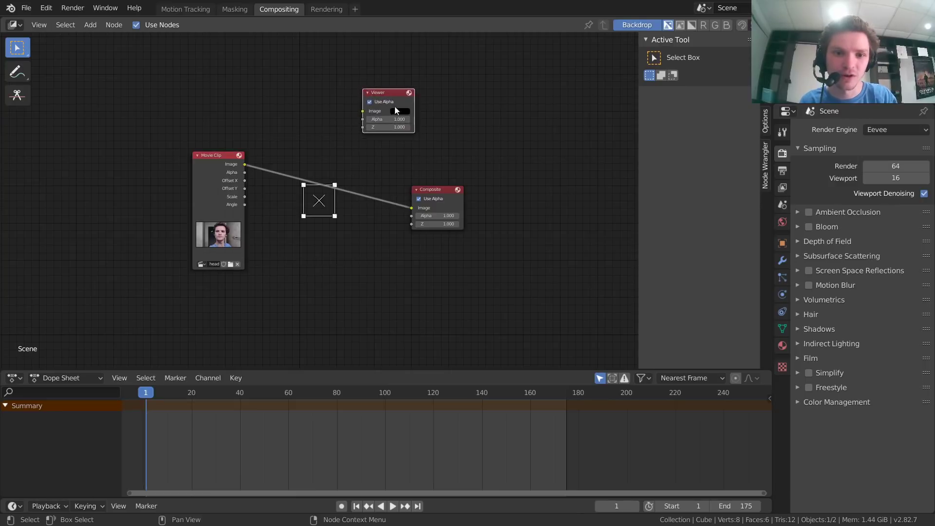
key(x)
scroll(306, 132, up, 2)
Step: Search the add-ons in the Preferences for "node" to check whether Node Wrangler is enabled, and close the Preferences
click(53, 8)
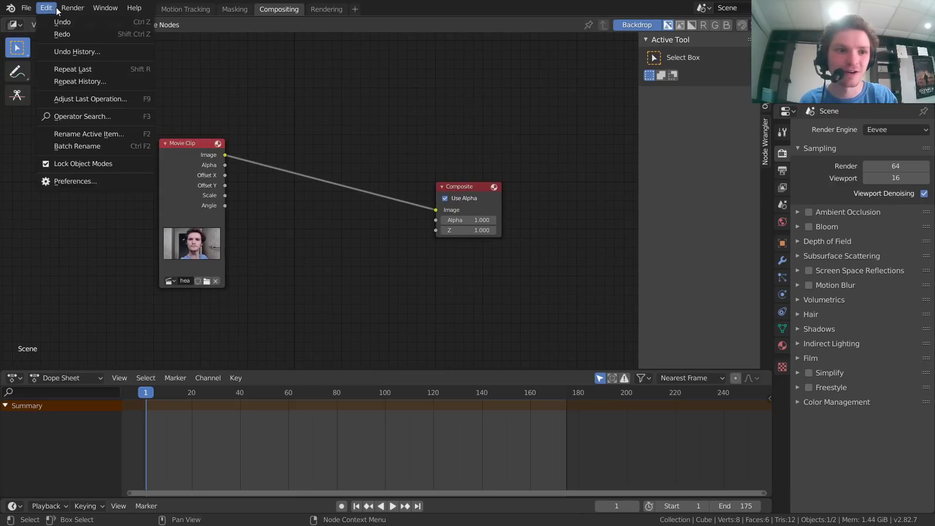
click(55, 10)
click(54, 10)
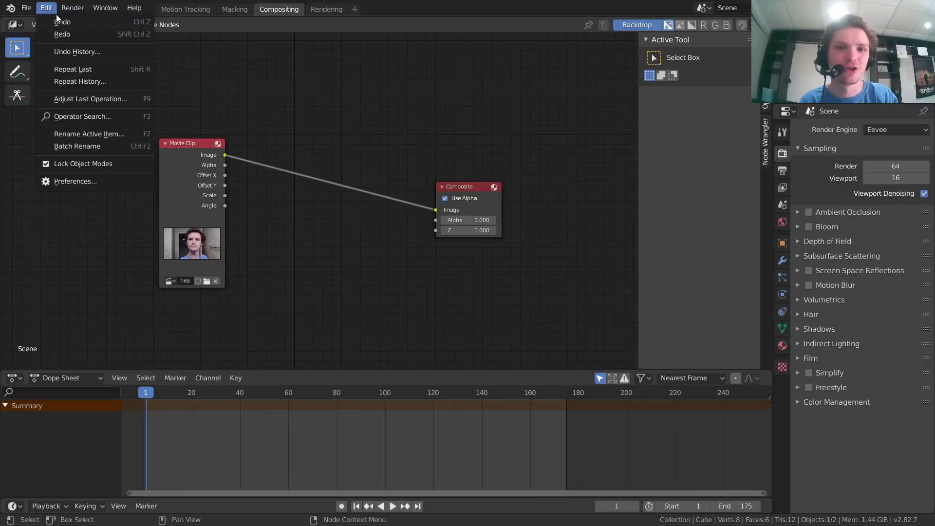
click(72, 182)
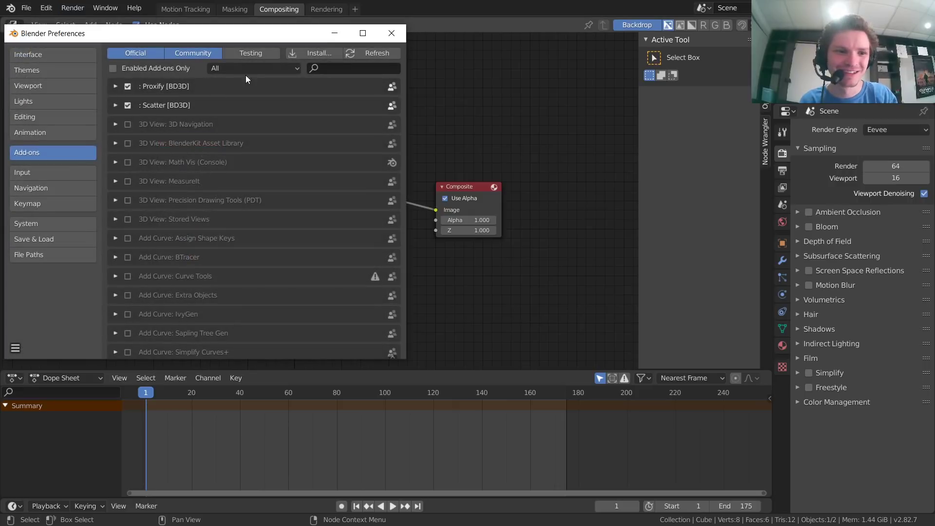
click(381, 69)
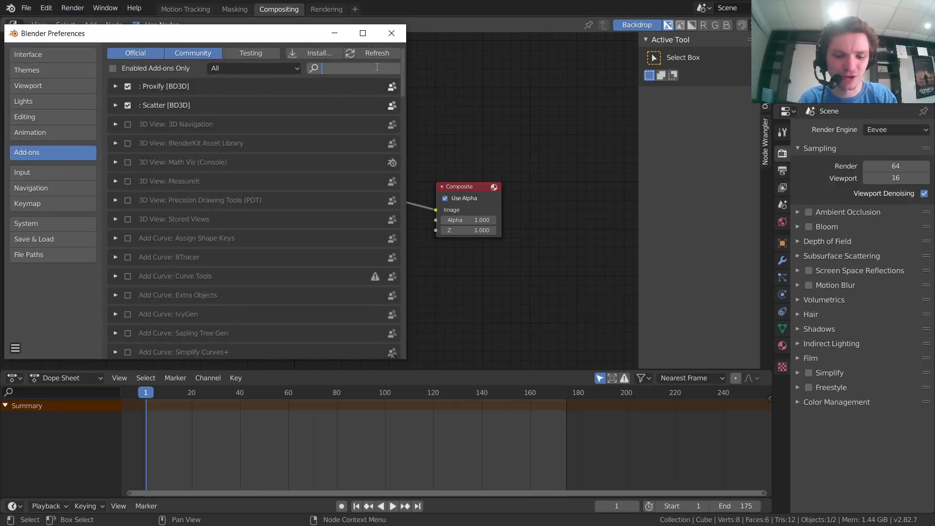
text(node)
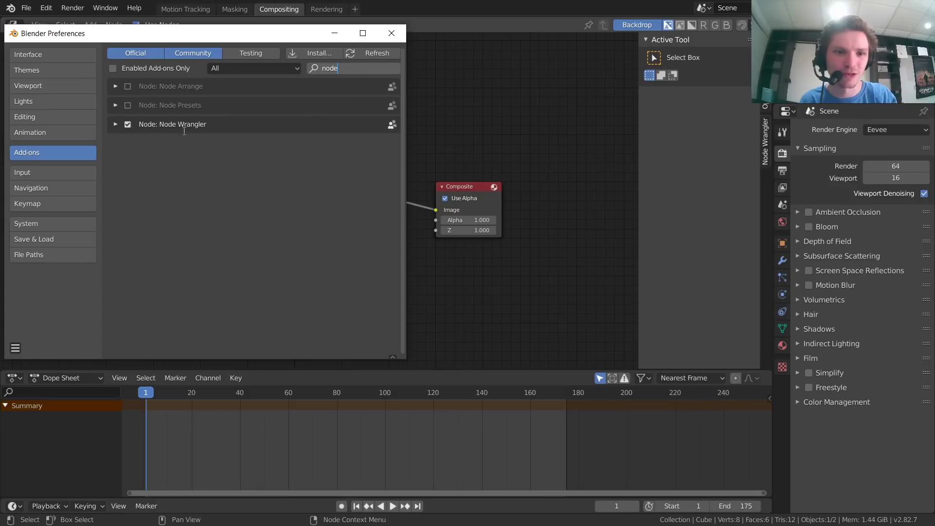
click(391, 33)
Step: Preview the Movie Clip node through a newly connected Viewer node and place the Viewer below the Composite node
shift+scroll(359, 196, down, 3)
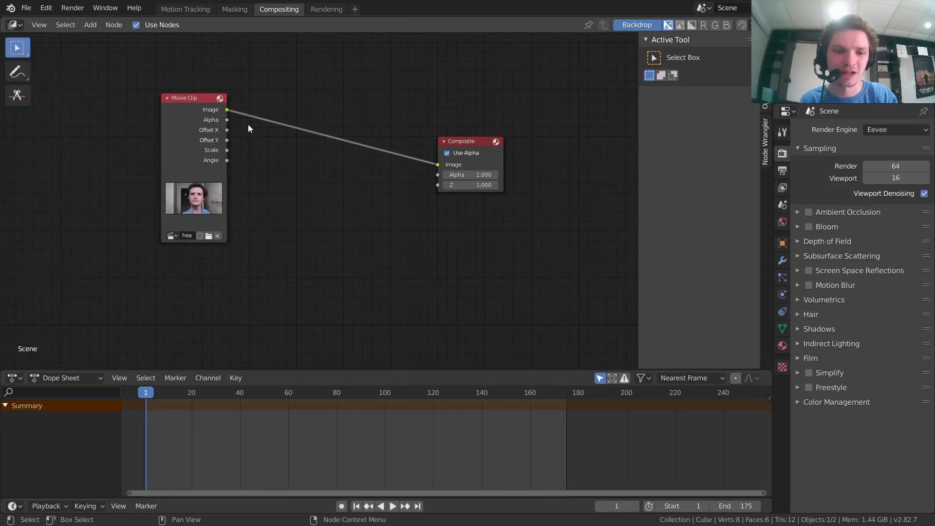
ctrl+shift+click(206, 102)
drag(270, 62, 508, 270)
key(v)
key(v)
key(v)
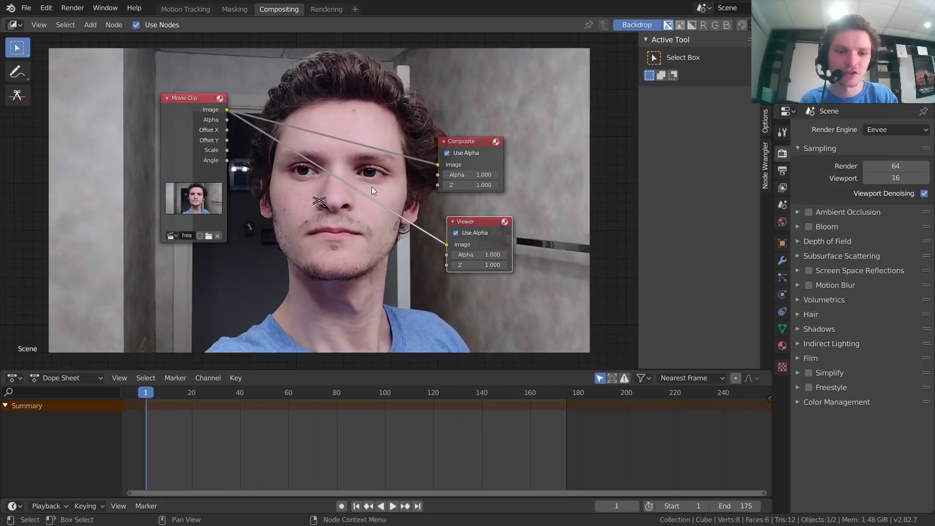
Step: Check the clip in the backdrop at frames 28, 107 and 150, and return to frame 1
click(210, 394)
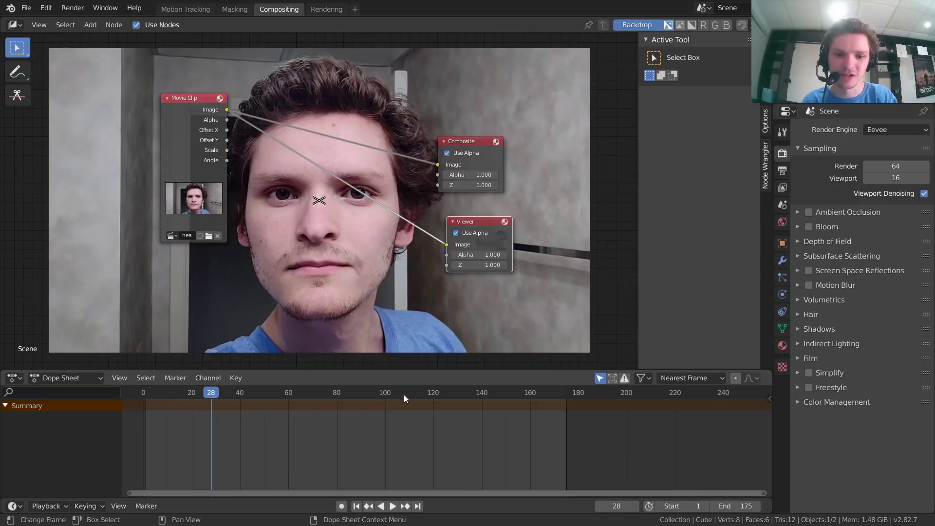
click(403, 393)
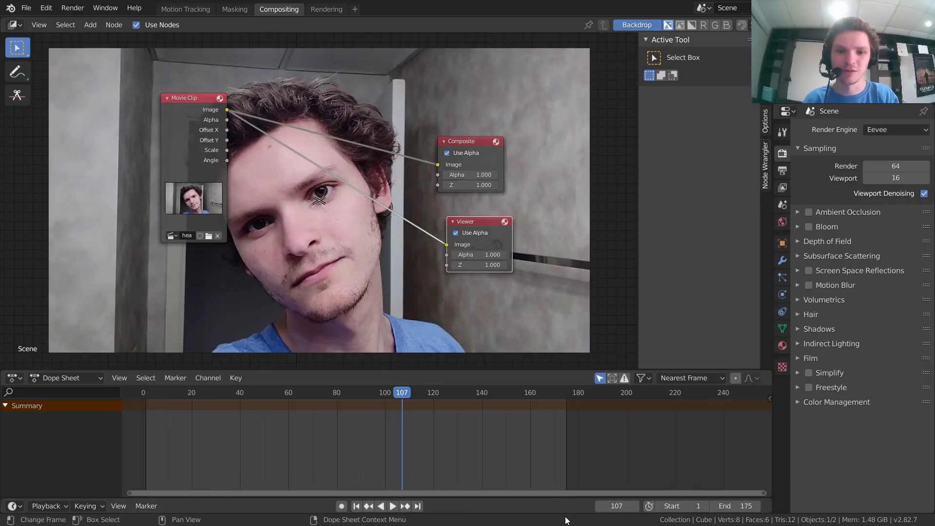
click(506, 399)
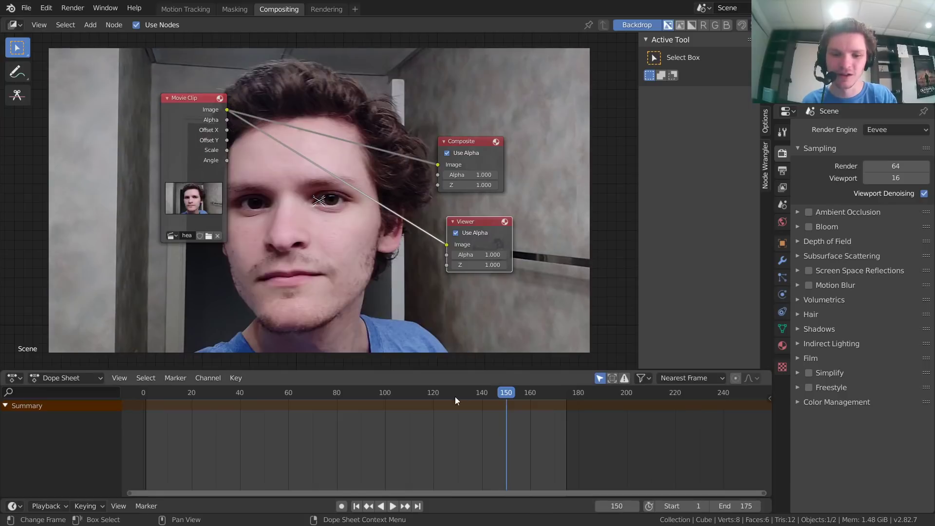
key(shift+Left)
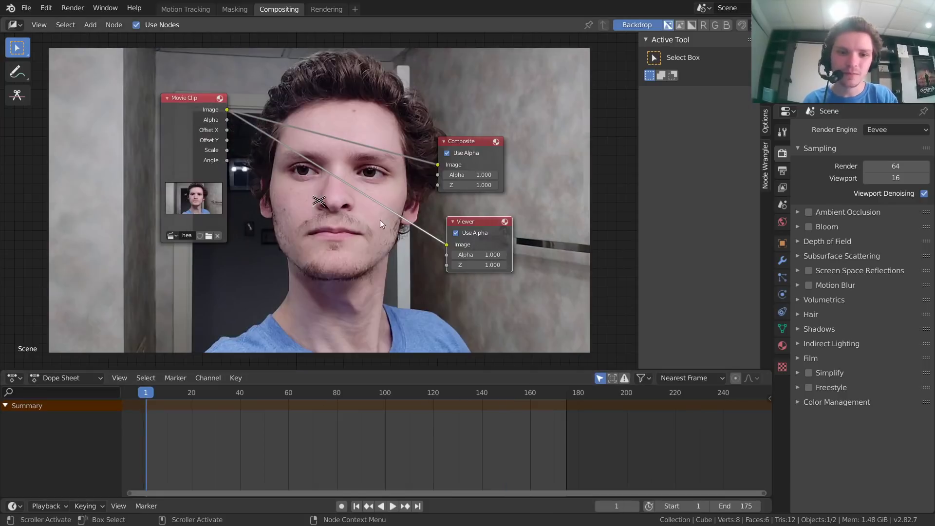
Step: Rearrange the Movie Clip, Composite and Viewer nodes more compactly and go to frame 84
middle_drag(382, 195, 401, 212)
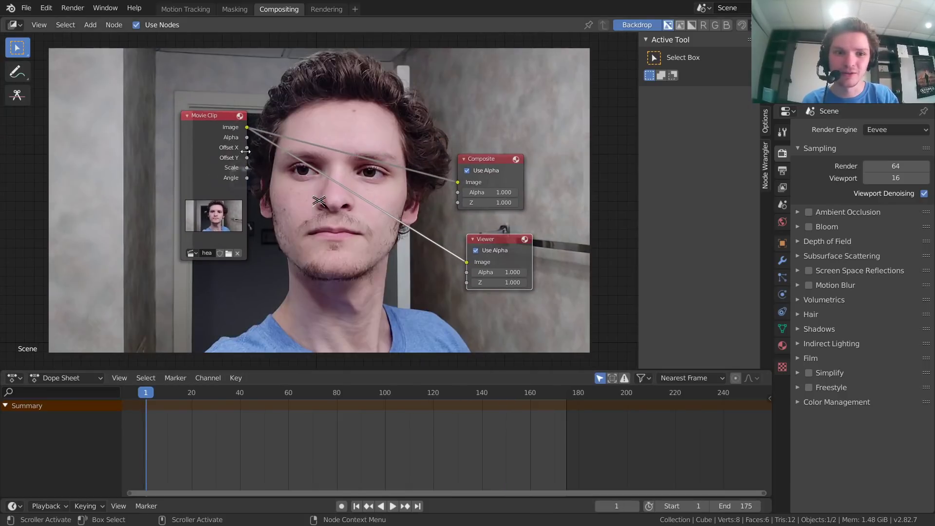
drag(222, 121, 208, 125)
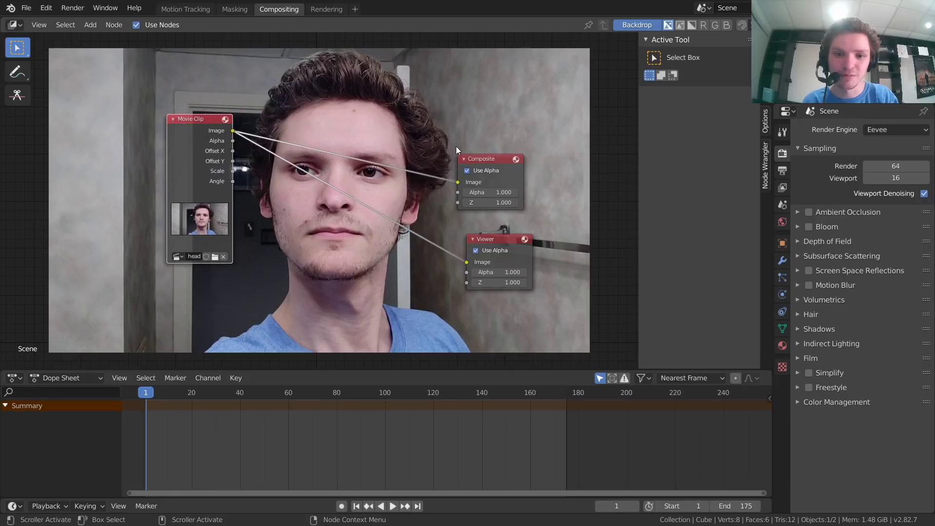
drag(480, 143, 464, 112)
drag(489, 239, 469, 200)
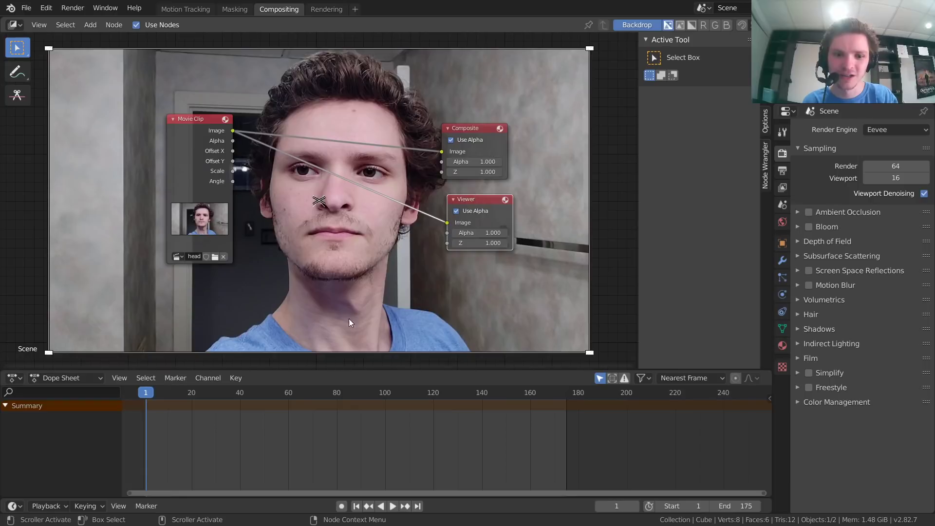
click(346, 398)
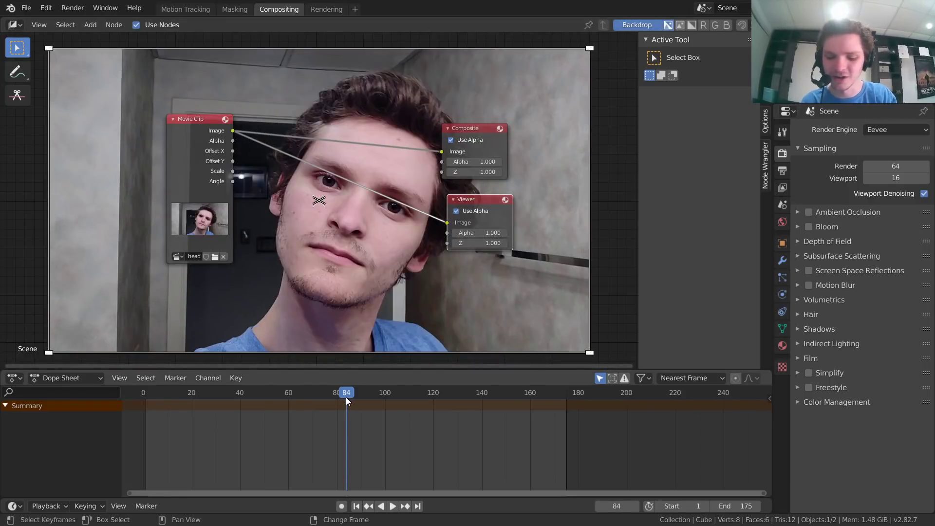
Step: Return to frame 1 and insert a Stabilize 2D node into the link between the Movie Clip and Viewer nodes
key(shift+Left)
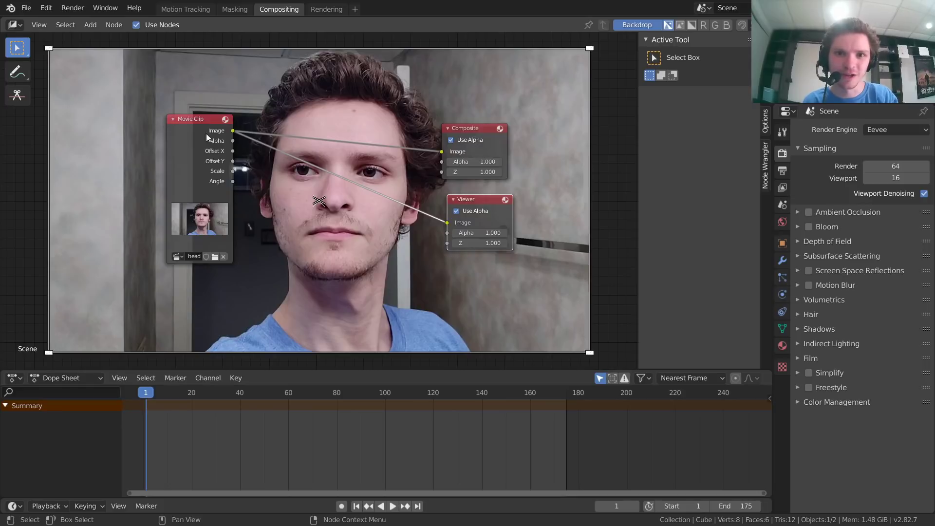
scroll(421, 184, up, 1)
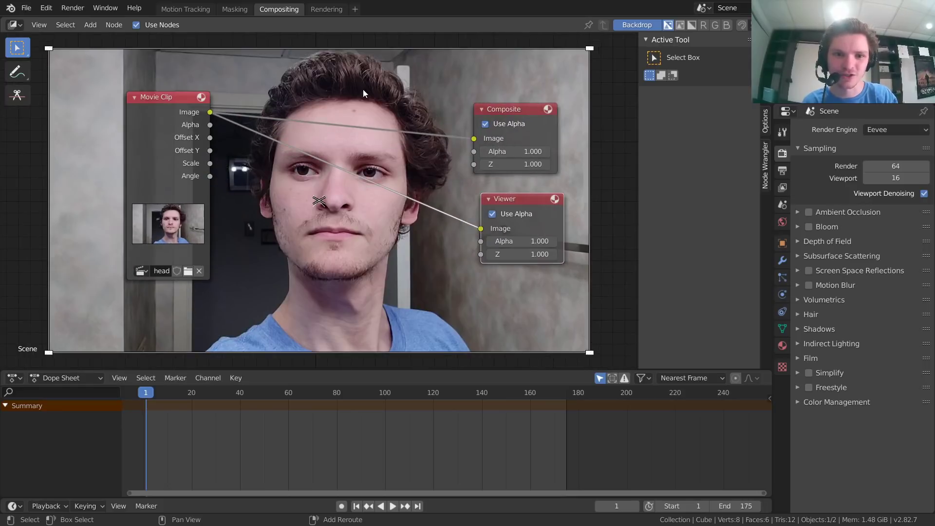
key(shift+a)
text(stab)
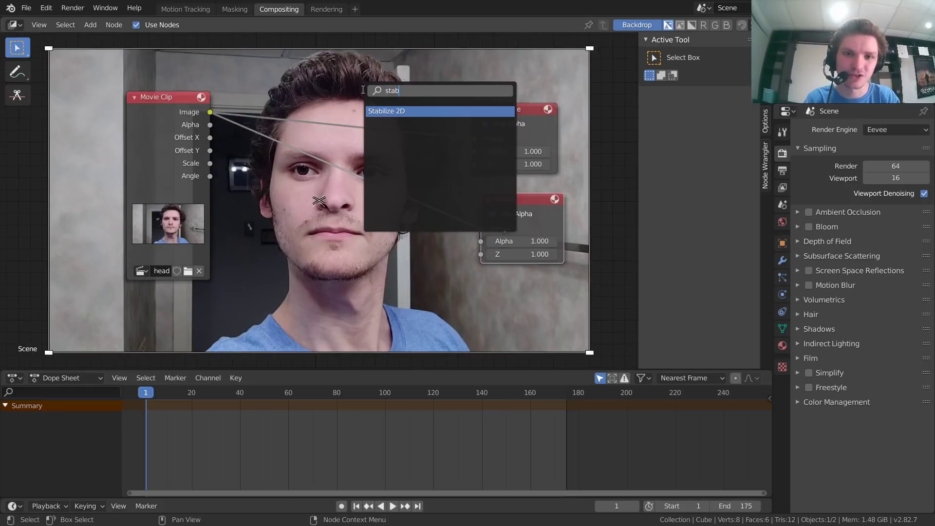
key(Return)
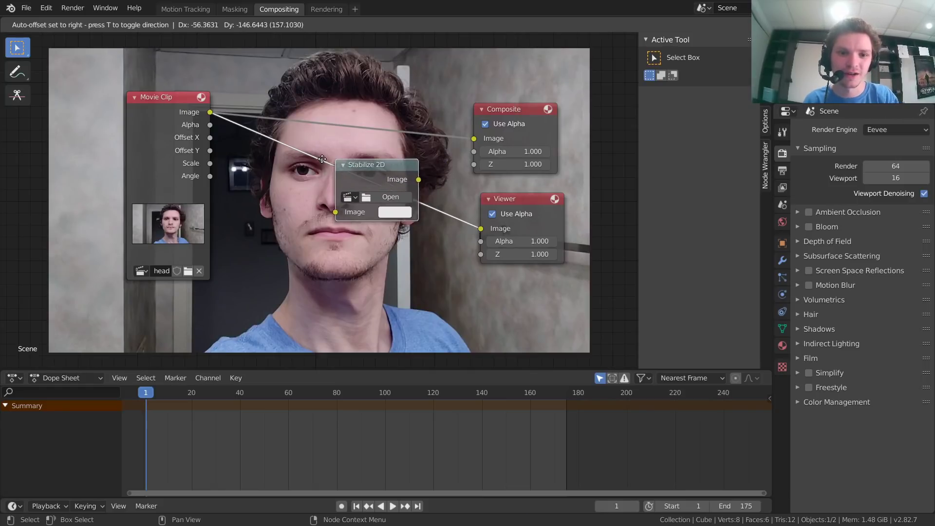
click(336, 181)
Step: Connect the Stabilize 2D image output to the Composite node as well and move the Stabilize 2D node slightly higher
drag(404, 180, 434, 169)
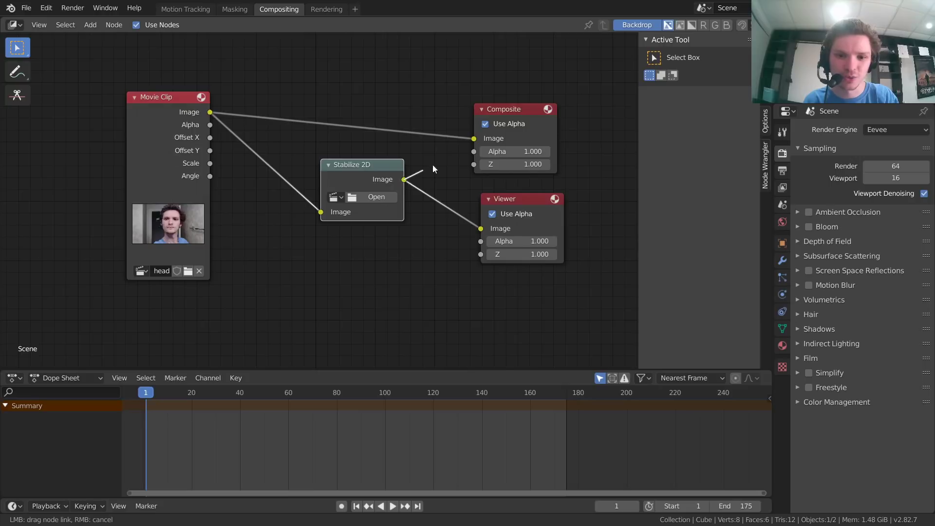
drag(475, 141, 474, 139)
drag(357, 164, 344, 151)
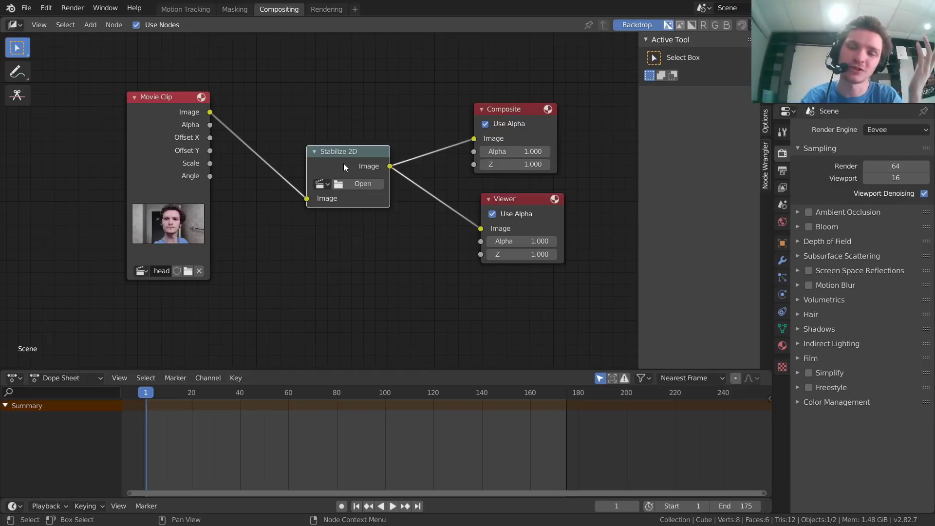
Step: Assign headsource.mp4 as the Stabilize 2D node's clip and shift the node up a little
click(321, 185)
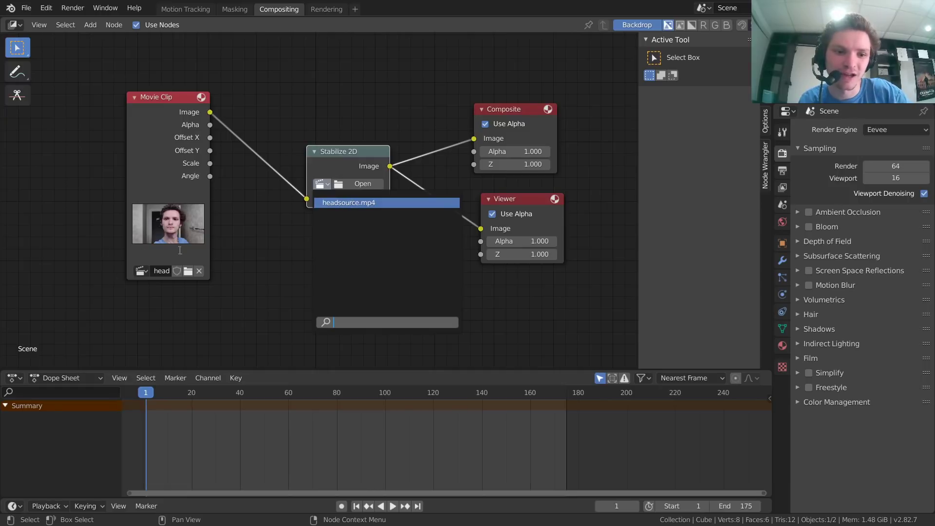
click(346, 202)
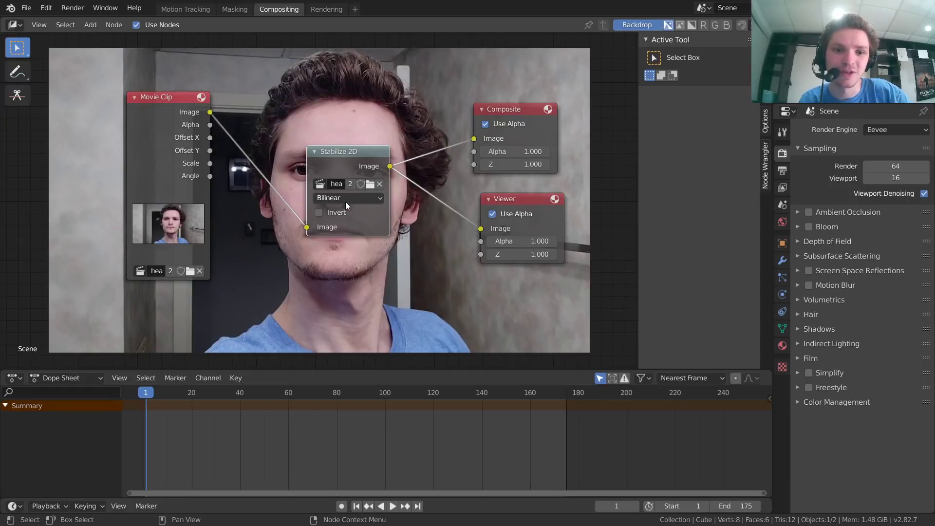
drag(346, 162, 338, 138)
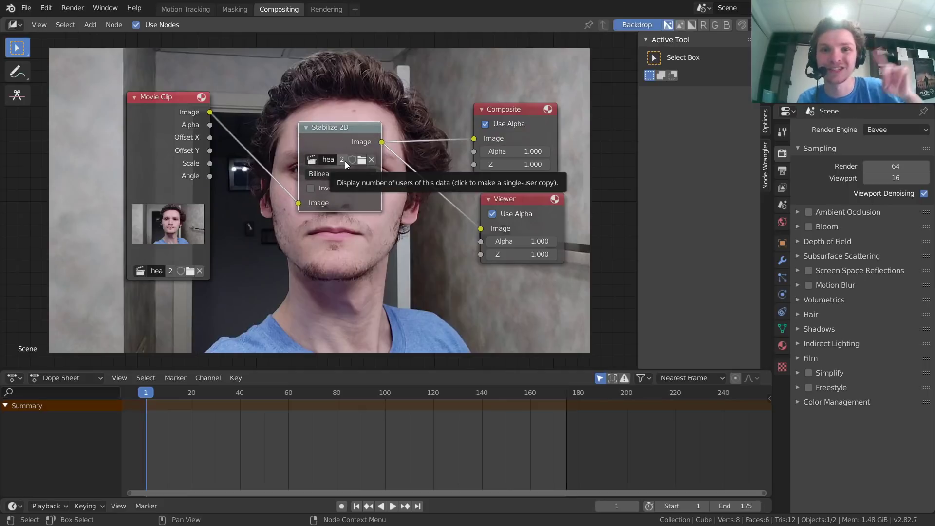
Step: Make a single-user copy of the clip in the Motion Tracking workspace, and view the Stabilize 2D node's available clips in Compositing, keeping headsource.mp4
click(189, 10)
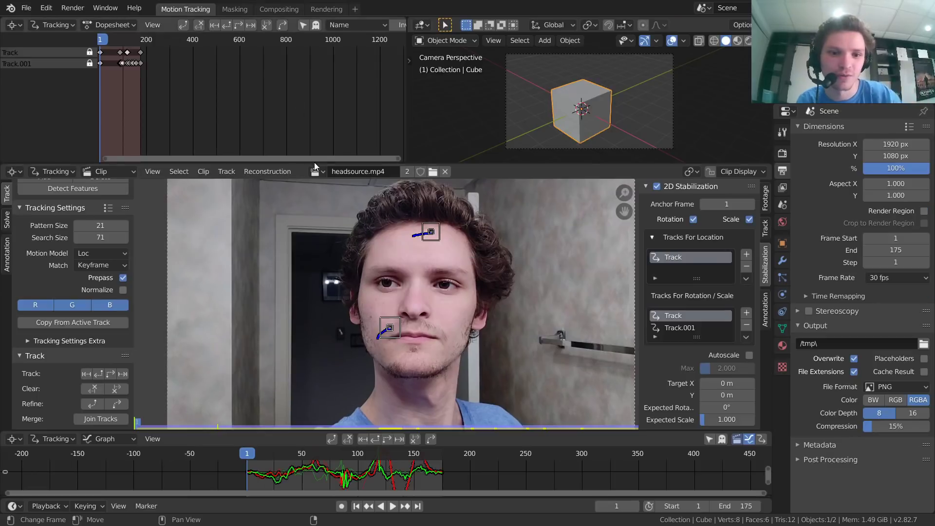
click(406, 172)
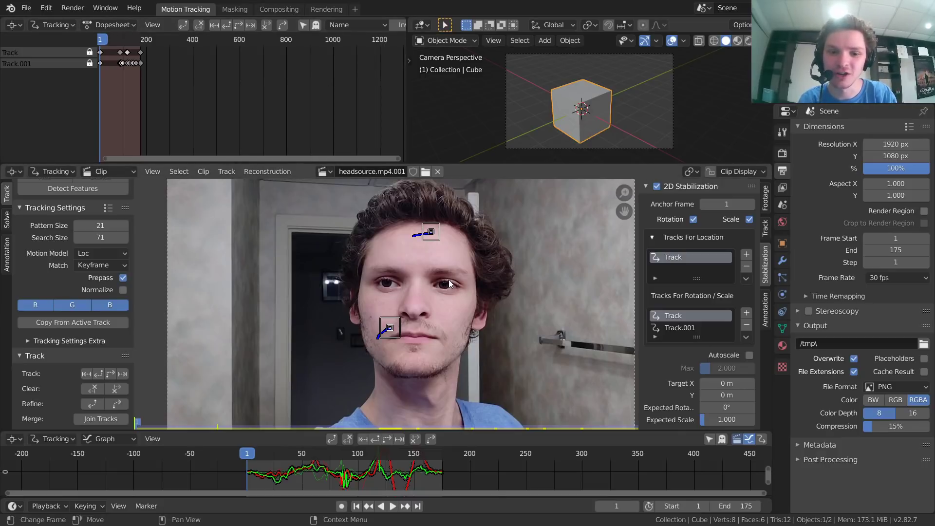
click(279, 10)
click(311, 164)
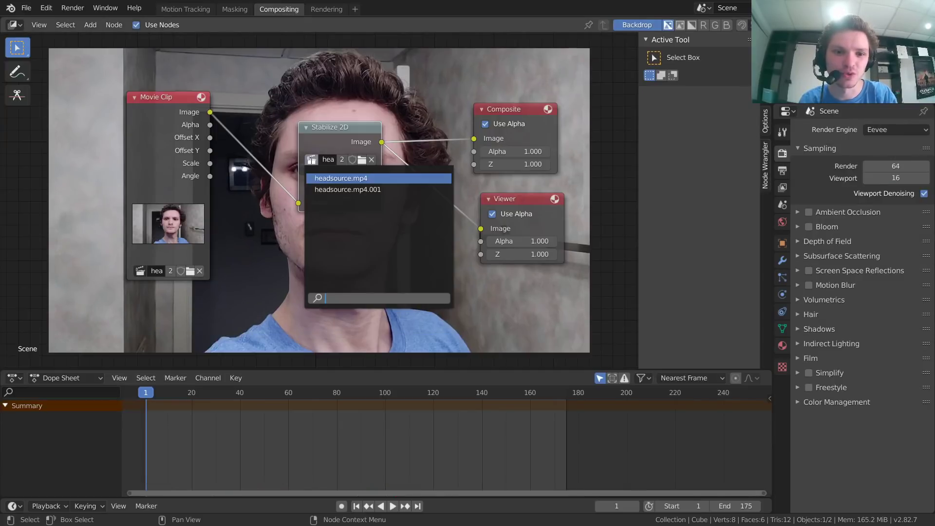
click(325, 192)
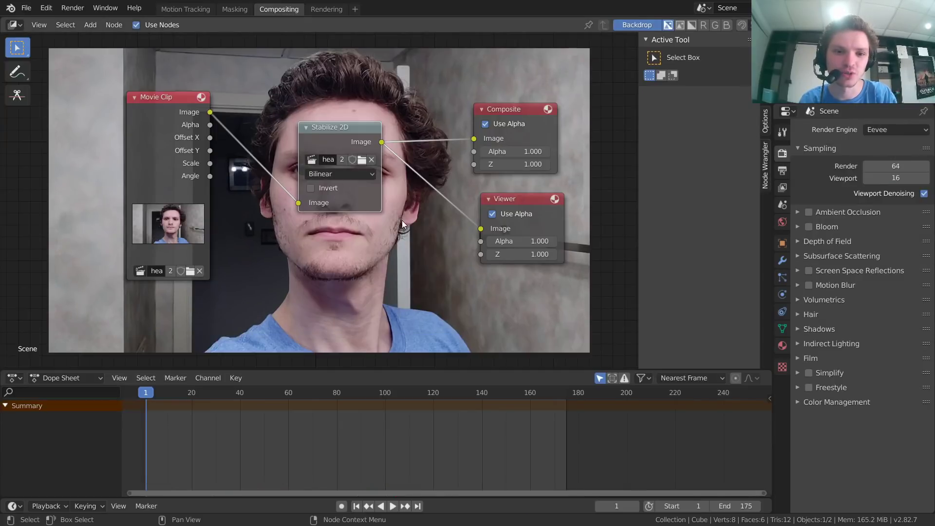
Step: Check the stabilized clip in the backdrop at frames 56 and 125, return to frame 1, and go to frame 147
scroll(347, 212, down, 3)
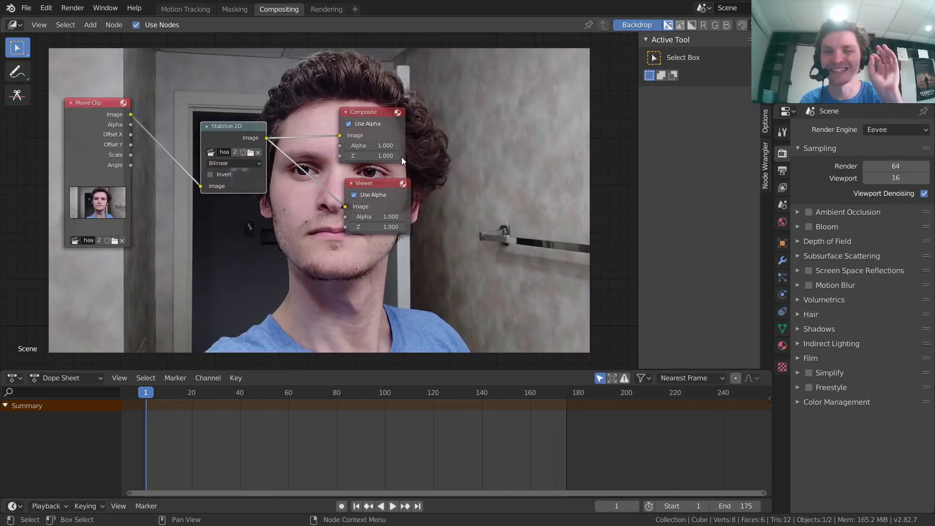
click(279, 393)
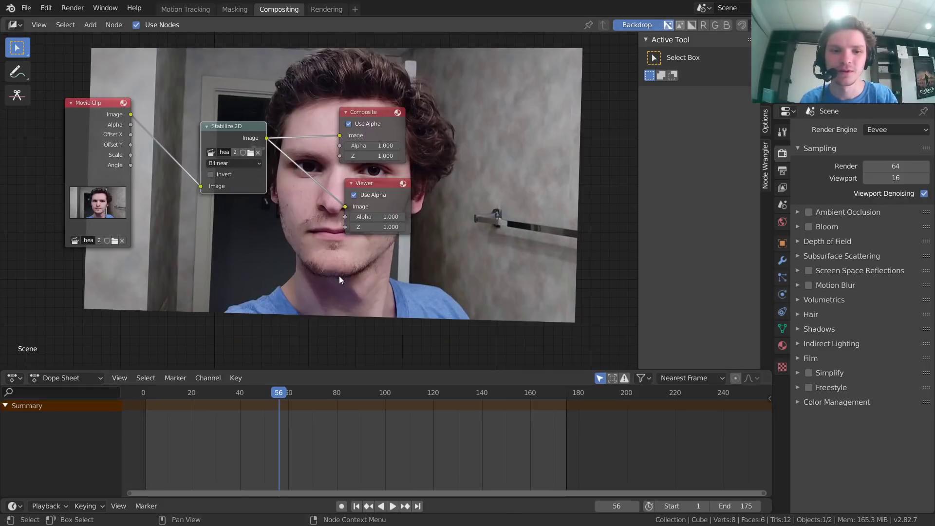
scroll(212, 224, down, 1)
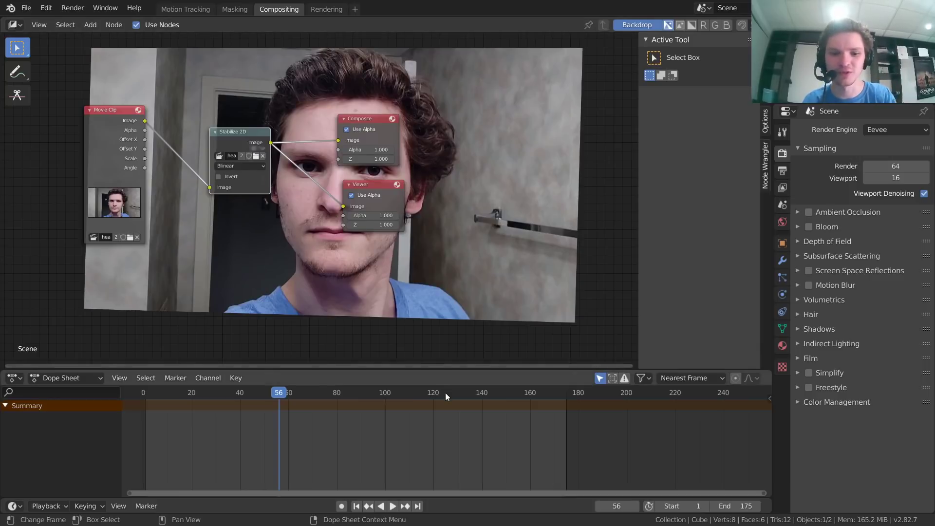
drag(445, 392, 430, 384)
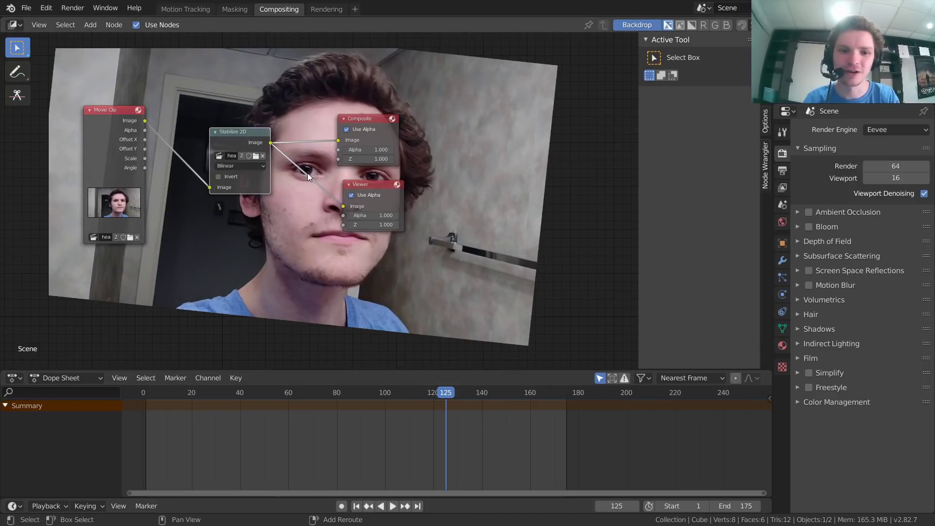
key(shift+Left)
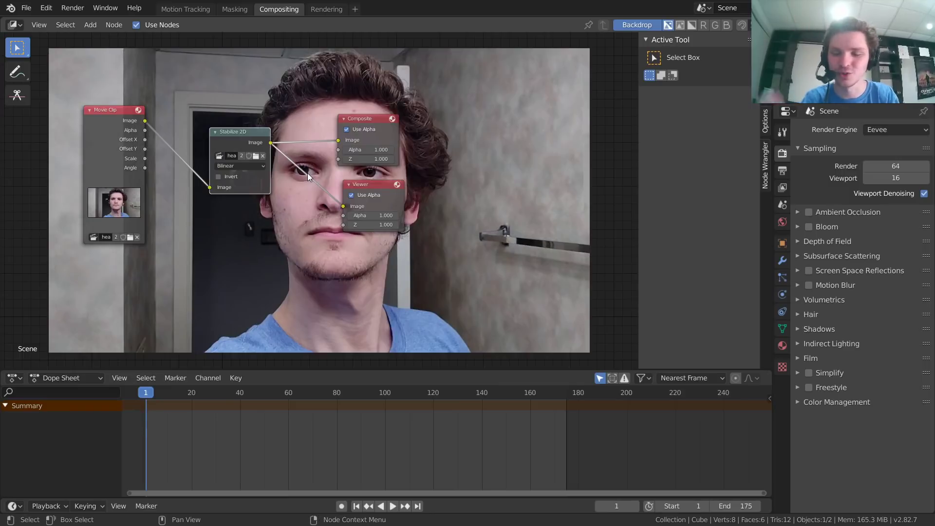
click(497, 392)
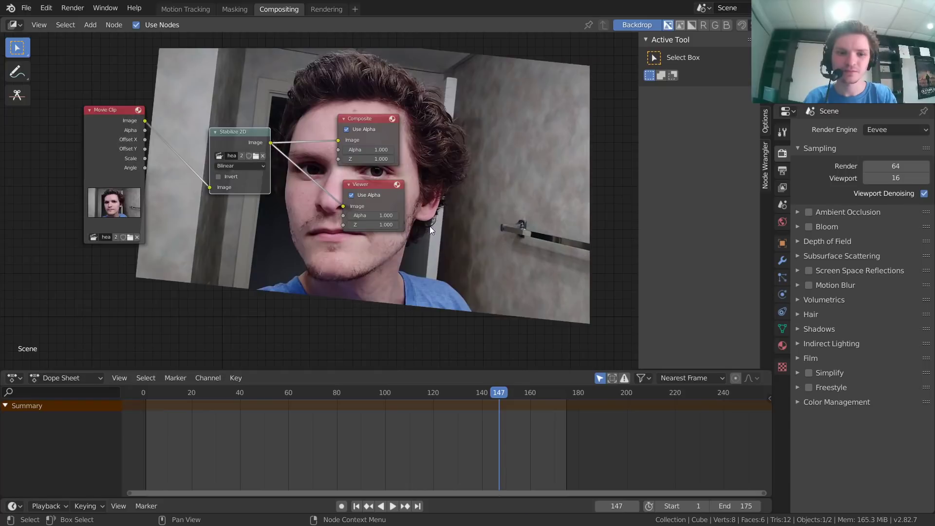
middle_drag(359, 216, 352, 227)
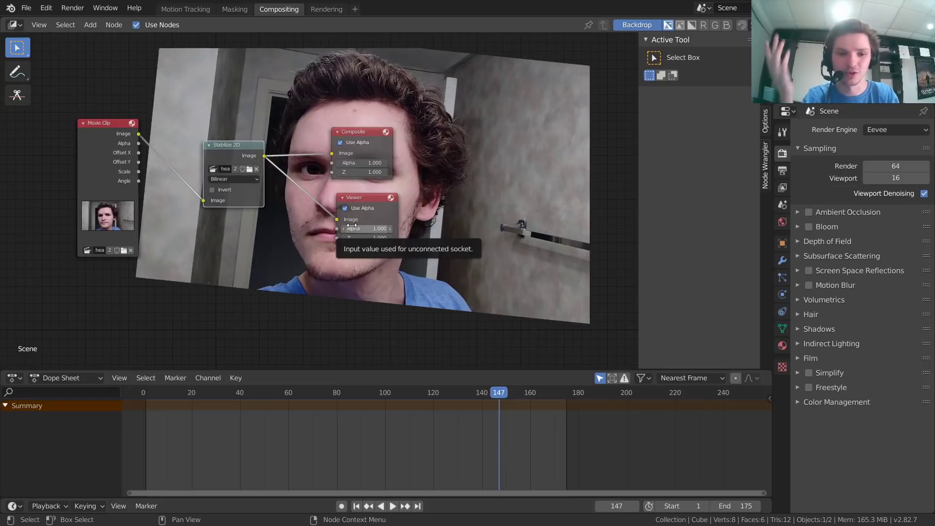
Step: Render frame 147 to inspect the stabilized result, and close the render window
key(F12)
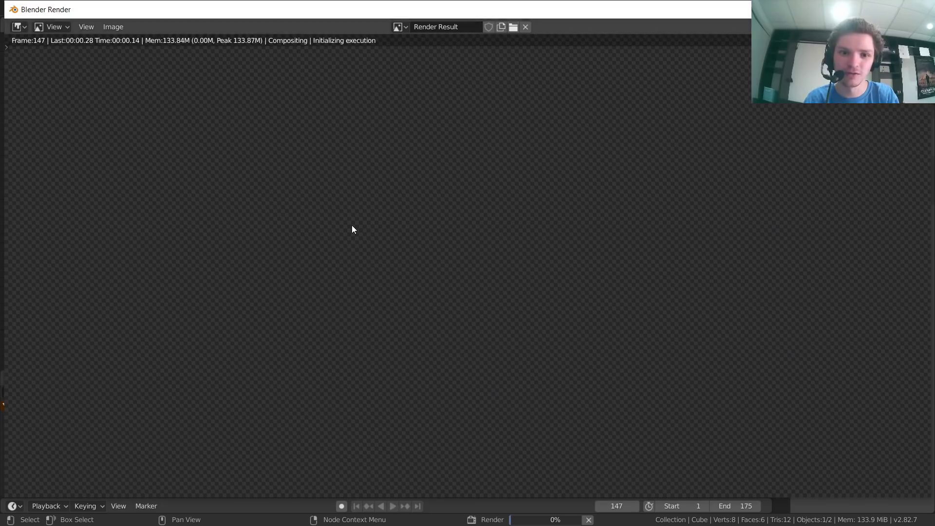
scroll(346, 234, down, 2)
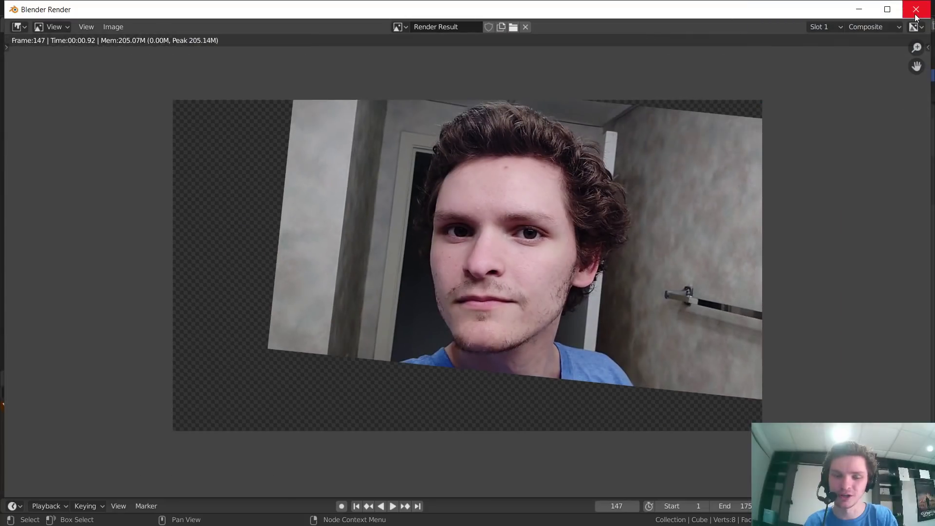
click(916, 18)
Step: Move the Stabilize 2D node closer to the Movie Clip node
middle_drag(264, 205, 399, 211)
scroll(443, 190, up, 2)
drag(366, 137, 303, 138)
middle_drag(409, 190, 321, 169)
scroll(320, 168, down, 1)
scroll(320, 168, down, 1)
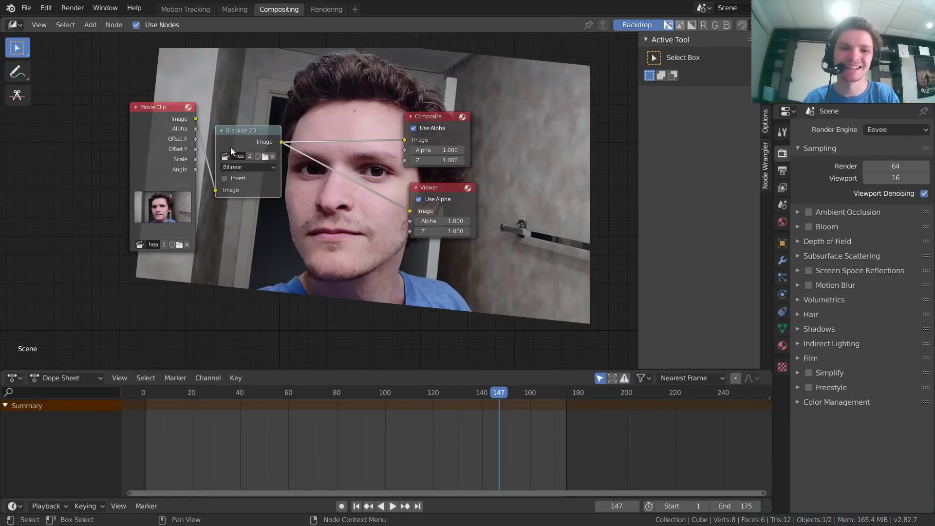
scroll(244, 134, up, 1)
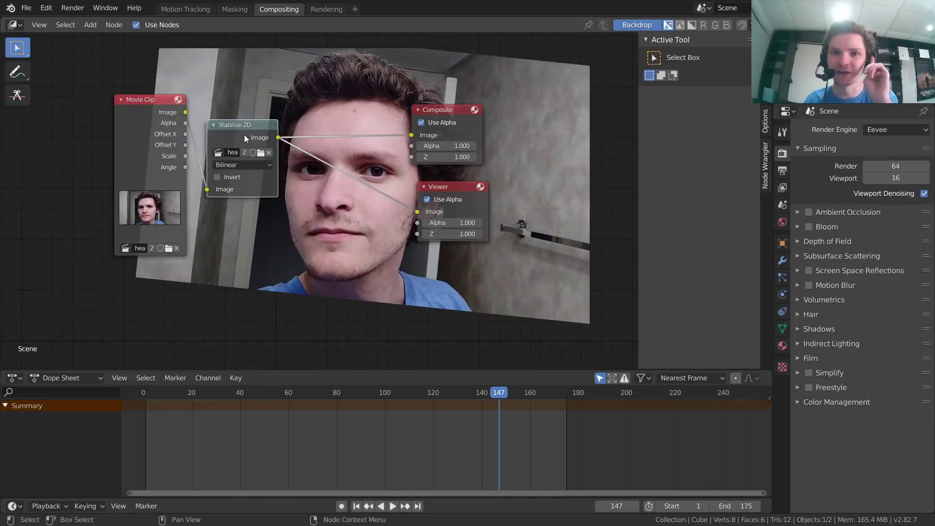
Step: Move the Movie Clip and Stabilize 2D nodes together away from the Composite and Viewer nodes to make room between them
scroll(244, 135, up, 3)
middle_drag(245, 165, 320, 197)
scroll(317, 198, up, 5)
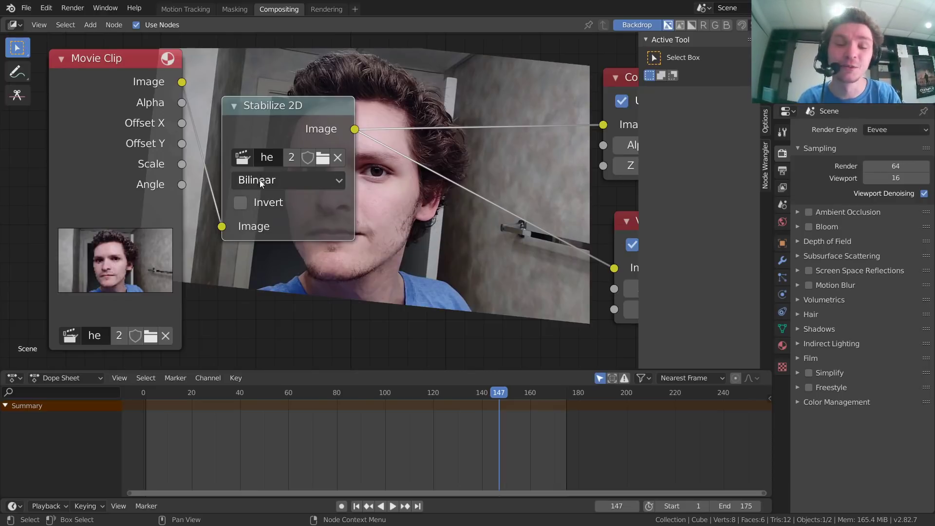
scroll(274, 166, down, 2)
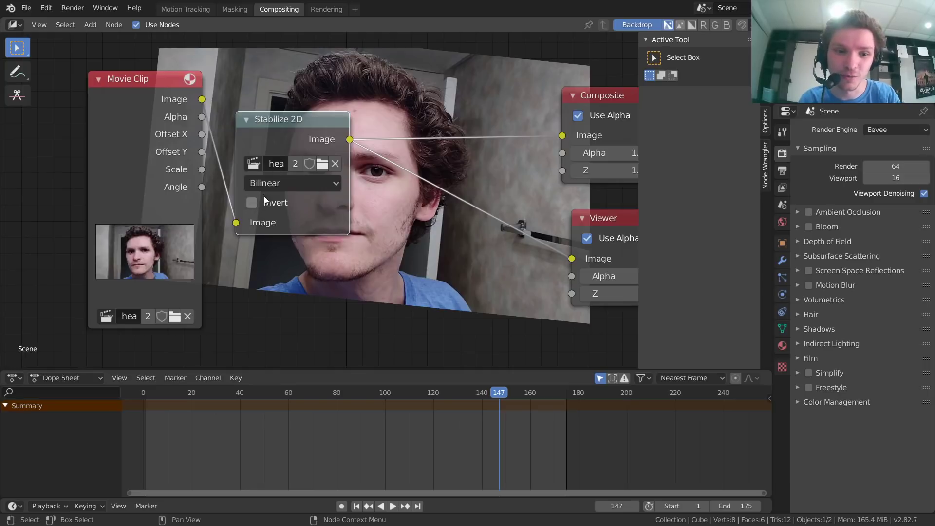
scroll(317, 195, down, 1)
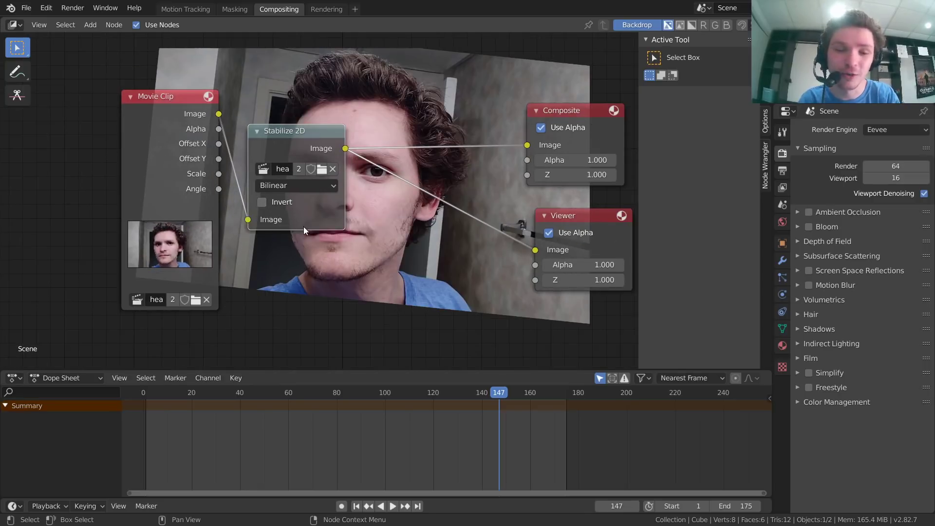
drag(313, 253, 207, 190)
key(g)
click(327, 272)
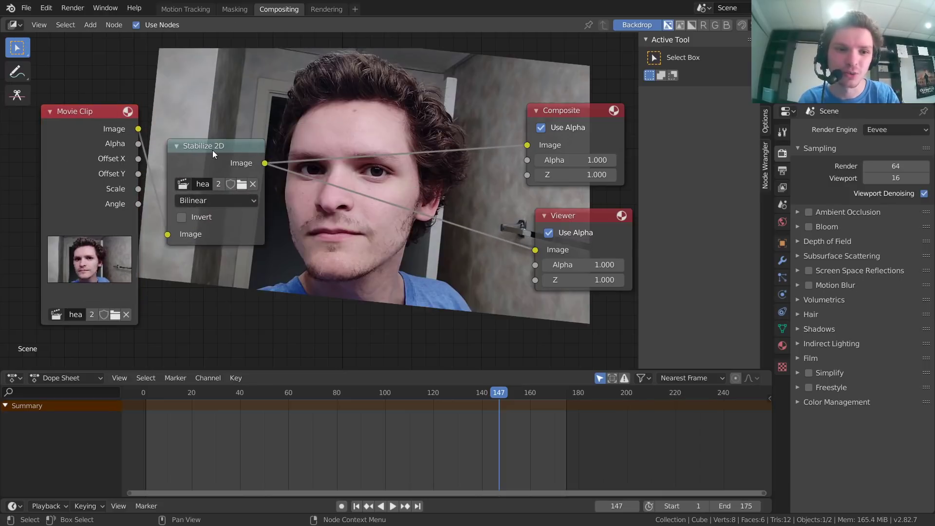
Step: Duplicate the Stabilize 2D node into the link to the Viewer and connect the duplicate's output to the Composite node
click(212, 150)
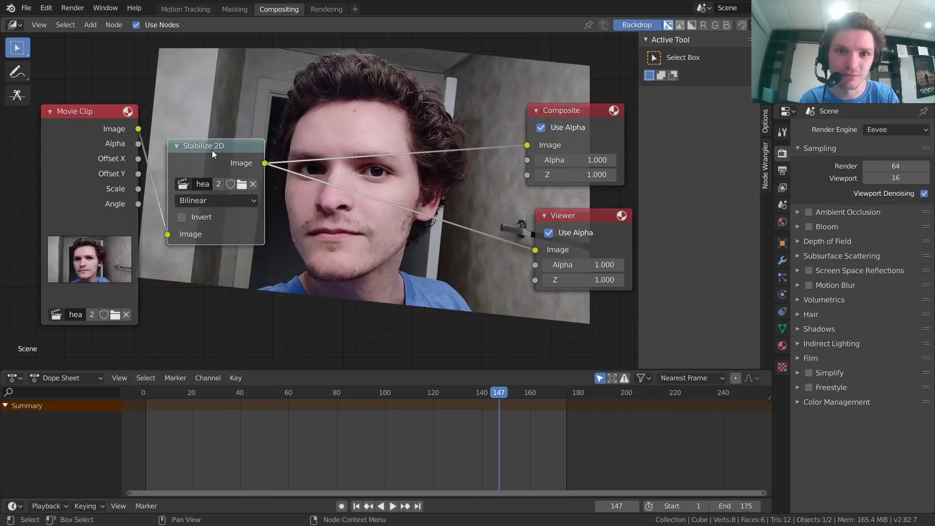
key(shift+d)
click(369, 212)
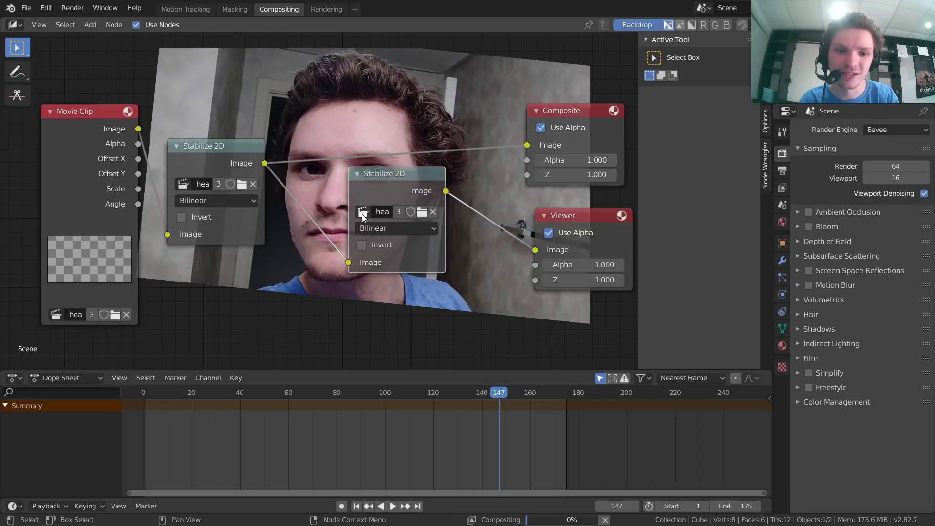
drag(445, 191, 531, 143)
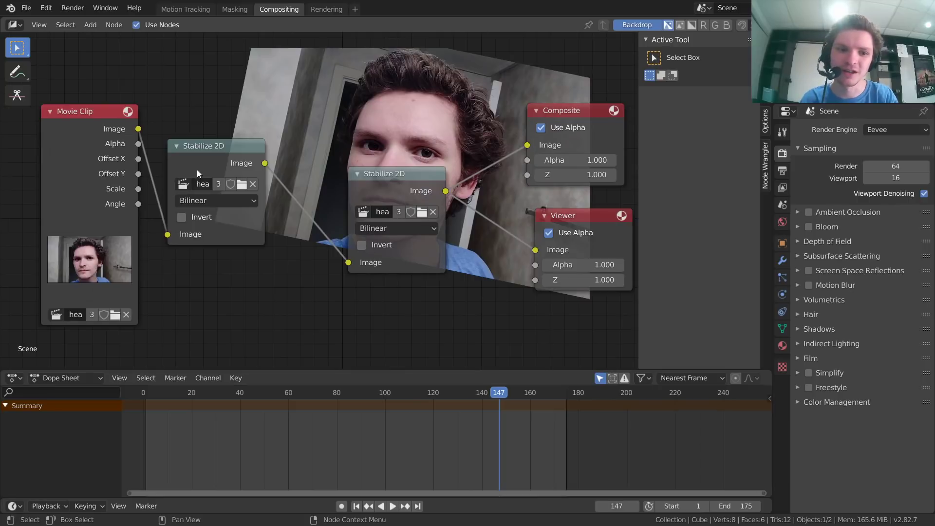
Step: Enable Invert on the second Stabilize 2D node and compare its output with the original Movie Clip image in the Viewer
click(363, 246)
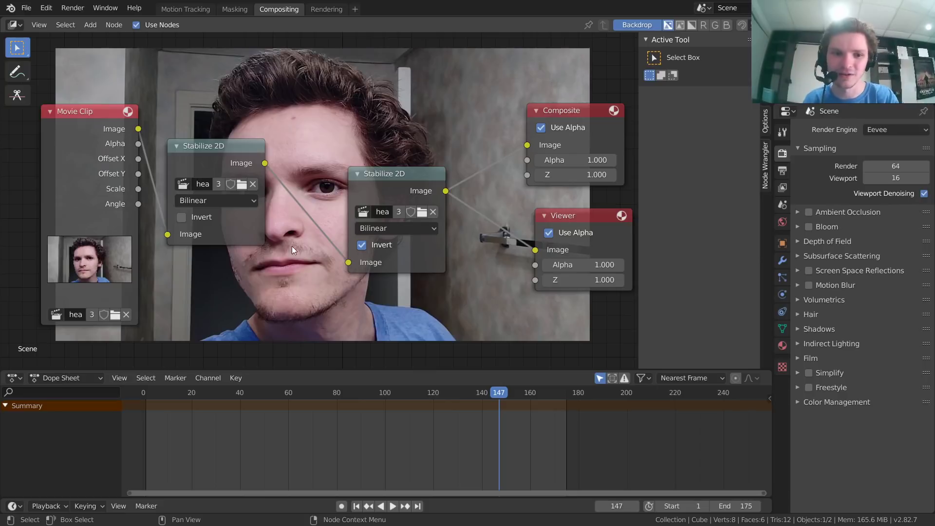
drag(139, 129, 536, 248)
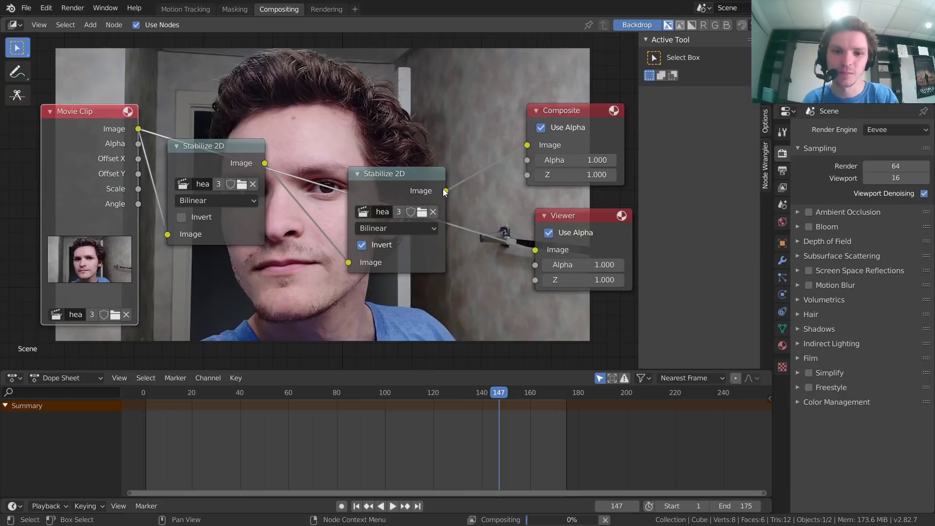
drag(445, 191, 535, 250)
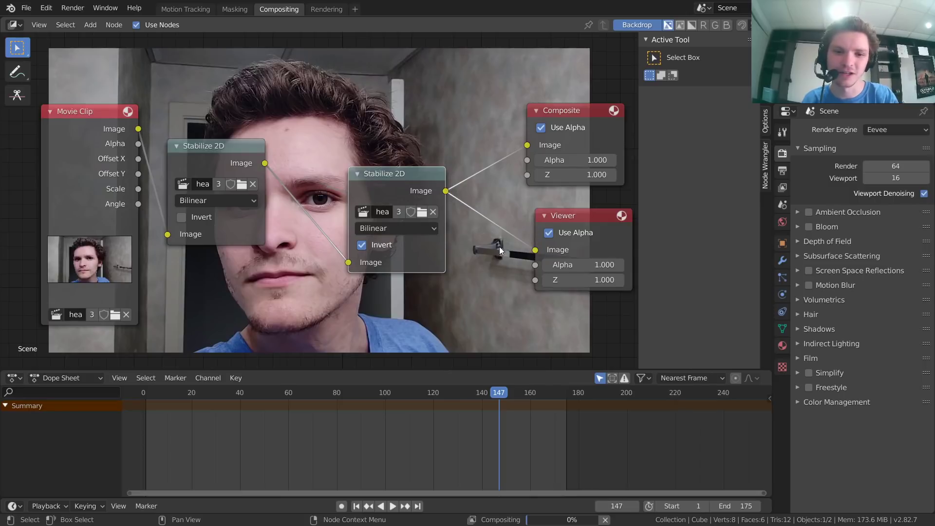
scroll(322, 173, down, 1)
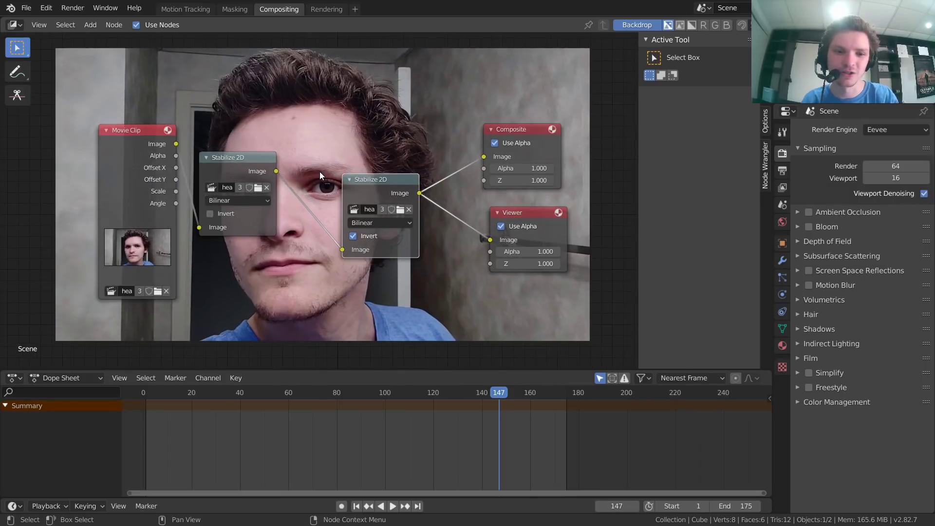
Step: Move the Movie Clip and first Stabilize 2D nodes together farther from the inverted Stabilize 2D node to open space between them
drag(264, 244, 148, 196)
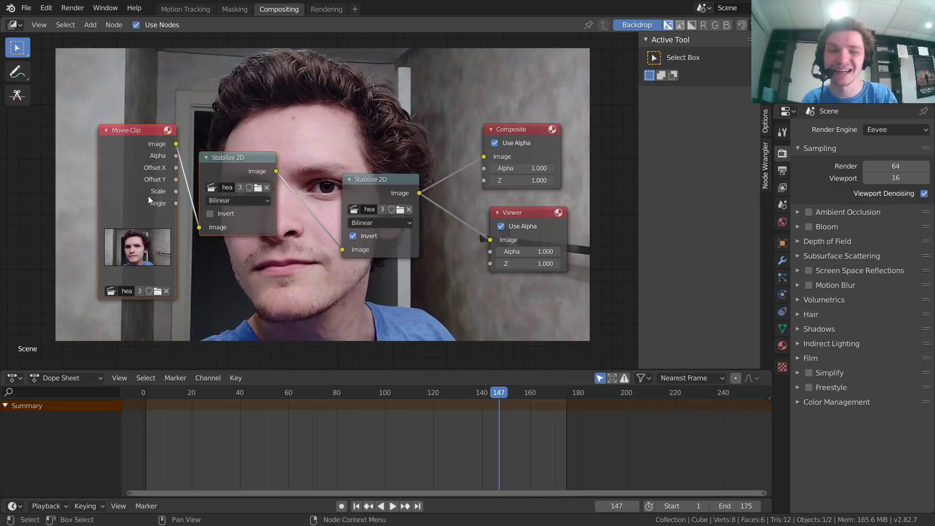
key(g)
click(42, 215)
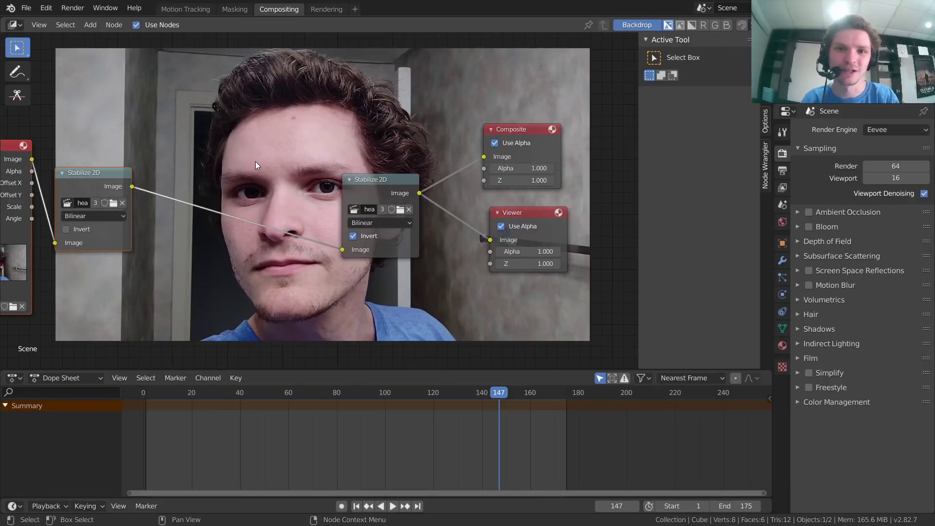
middle_drag(306, 151, 399, 141)
scroll(388, 146, up, 3)
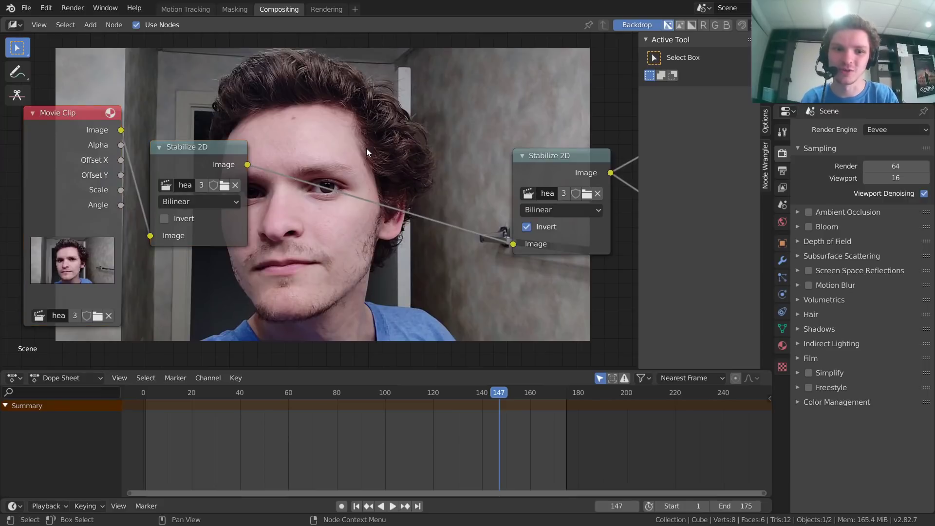
scroll(361, 180, down, 1)
middle_drag(406, 146, 320, 143)
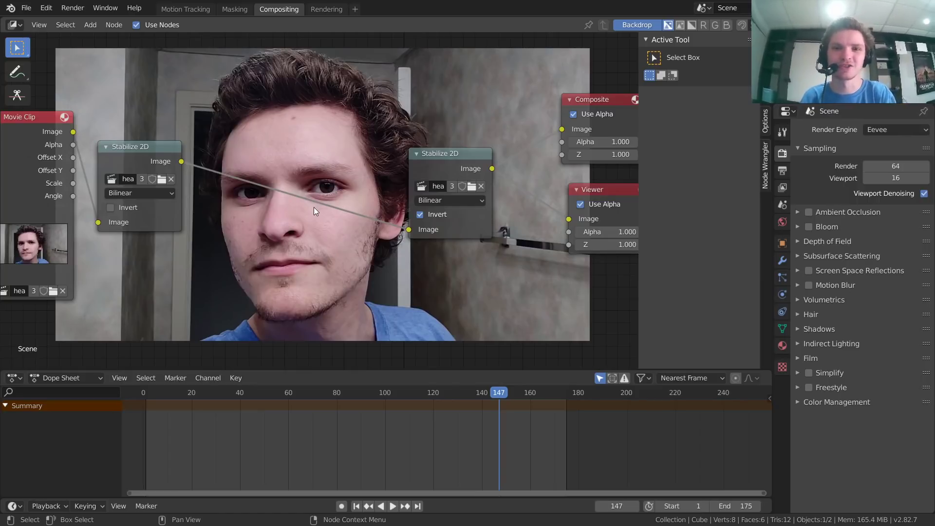
scroll(313, 207, up, 2)
middle_drag(342, 163, 369, 163)
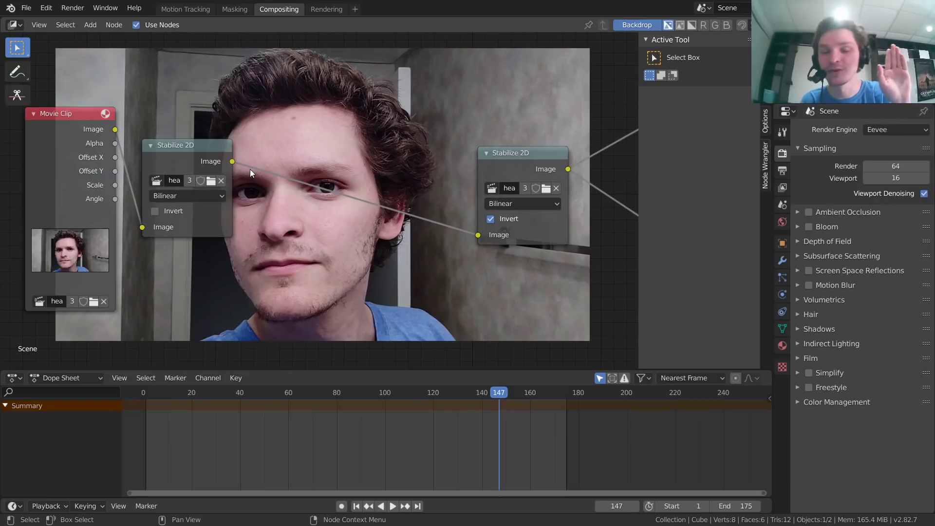
Step: Show the first Stabilize 2D node's output in the Viewer and move the inverted Stabilize 2D node down out of the way
click(209, 154)
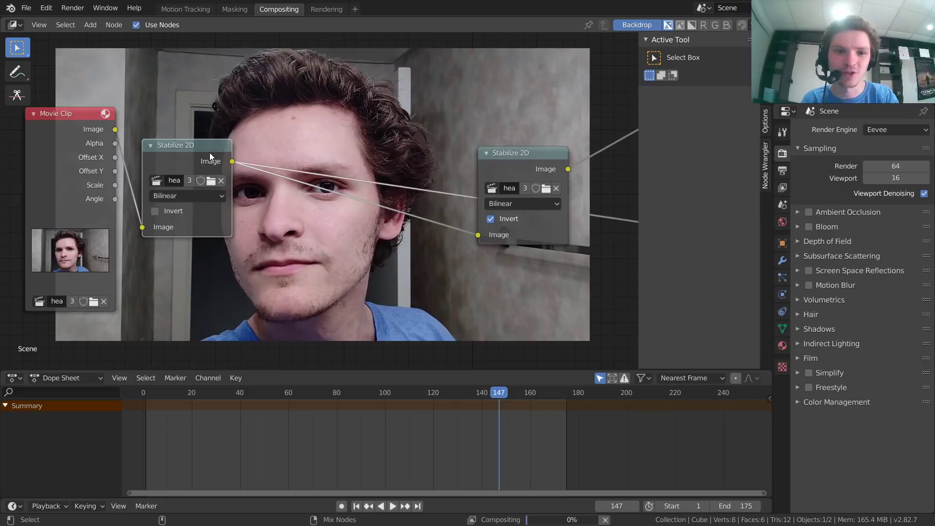
drag(210, 153, 202, 124)
drag(511, 169, 500, 349)
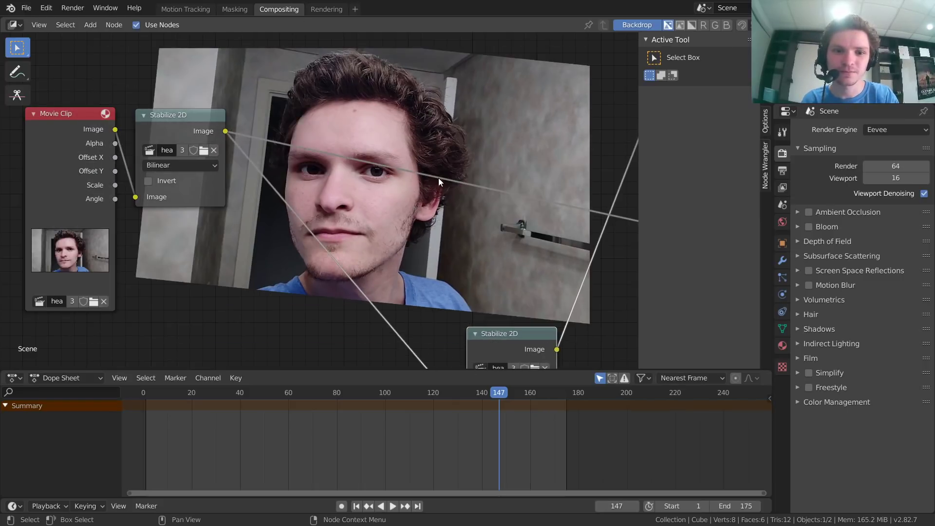
Step: Add a Bokeh Image node and place it below the first Stabilize 2D node
middle_drag(438, 177, 348, 204)
key(shift+a)
click(256, 120)
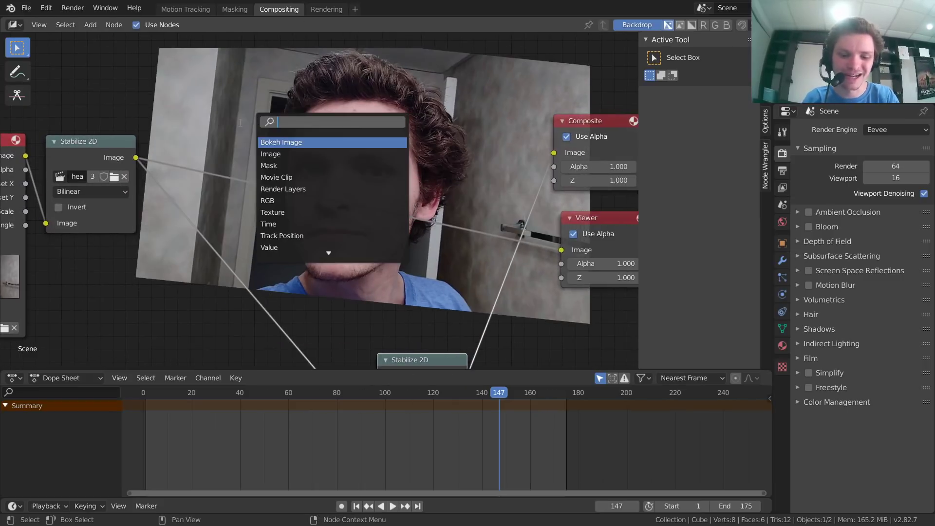
text(boke)
key(Return)
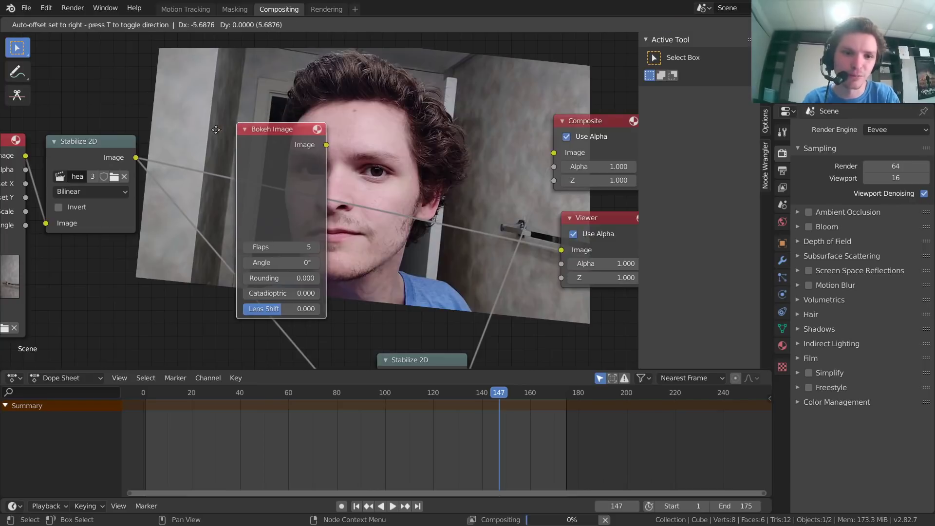
click(77, 237)
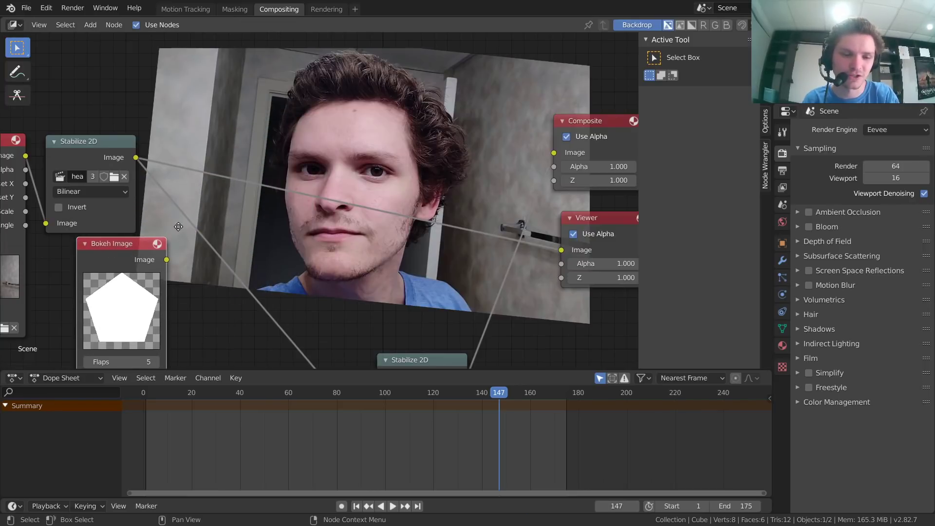
Step: Combine the first Stabilize 2D and Bokeh Image nodes with an Alpha Over node, expand it and place it after them
middle_drag(176, 228, 212, 214)
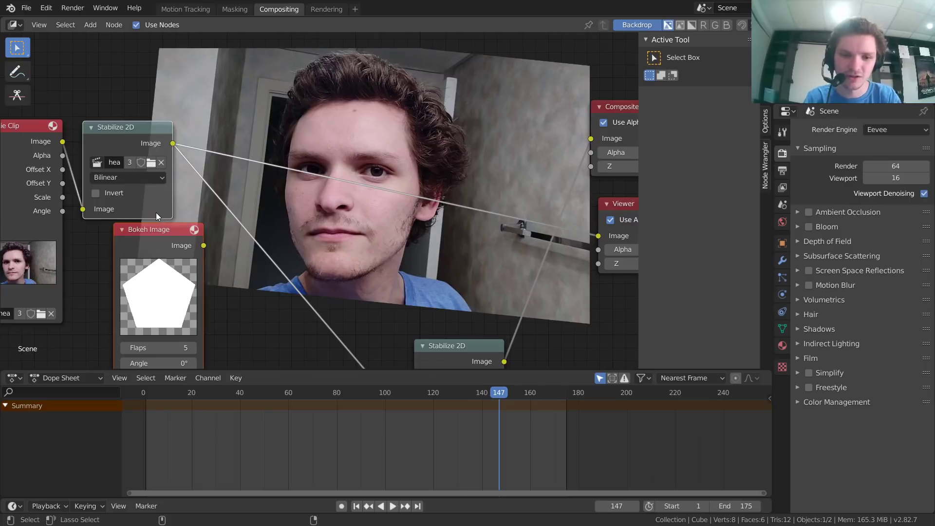
key(ctrl+alt+0)
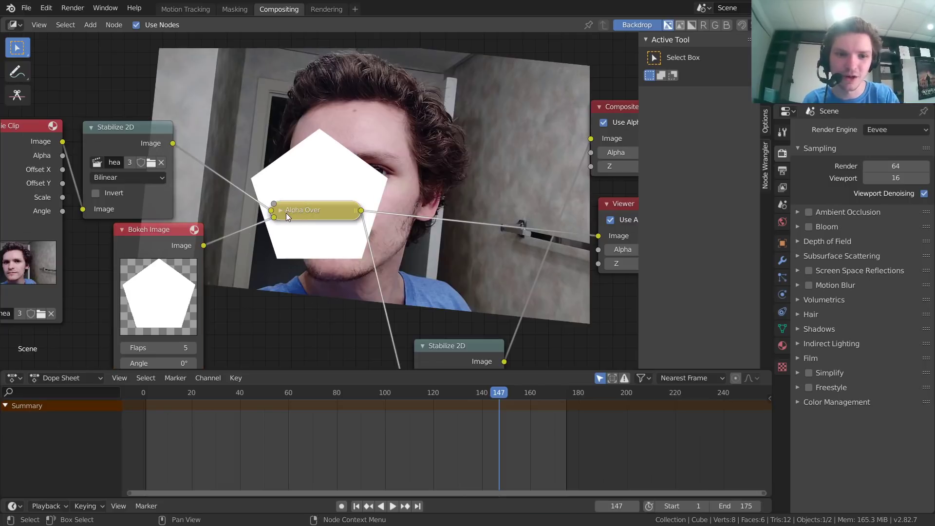
click(283, 211)
drag(288, 212, 386, 146)
key(shift+a)
click(339, 122)
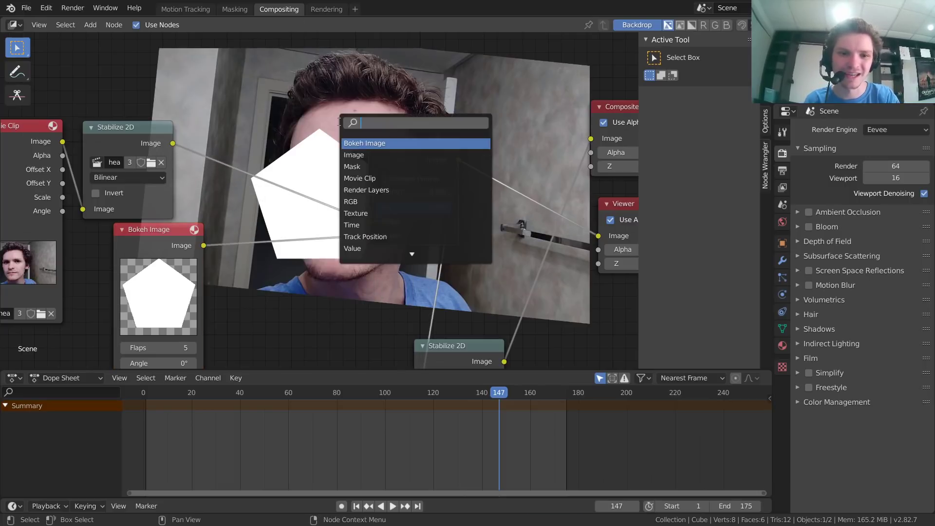
text(tra)
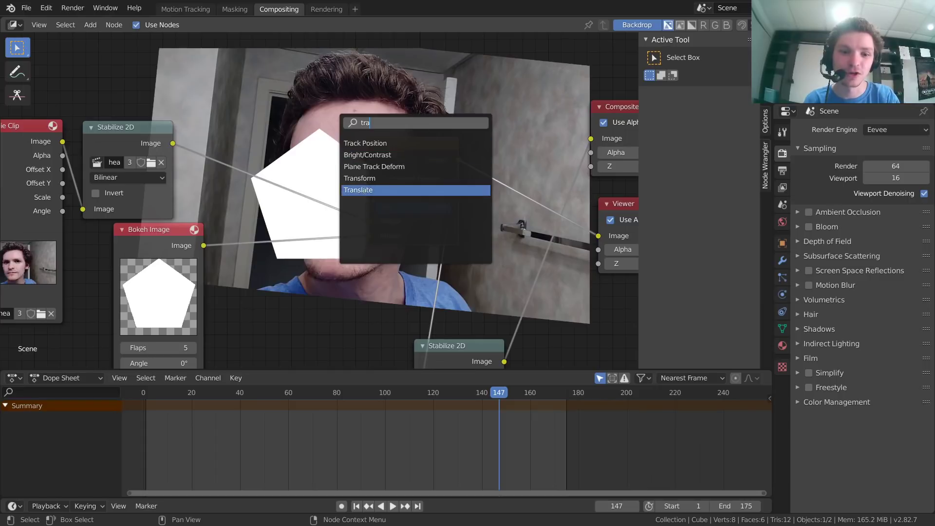
click(363, 190)
click(271, 276)
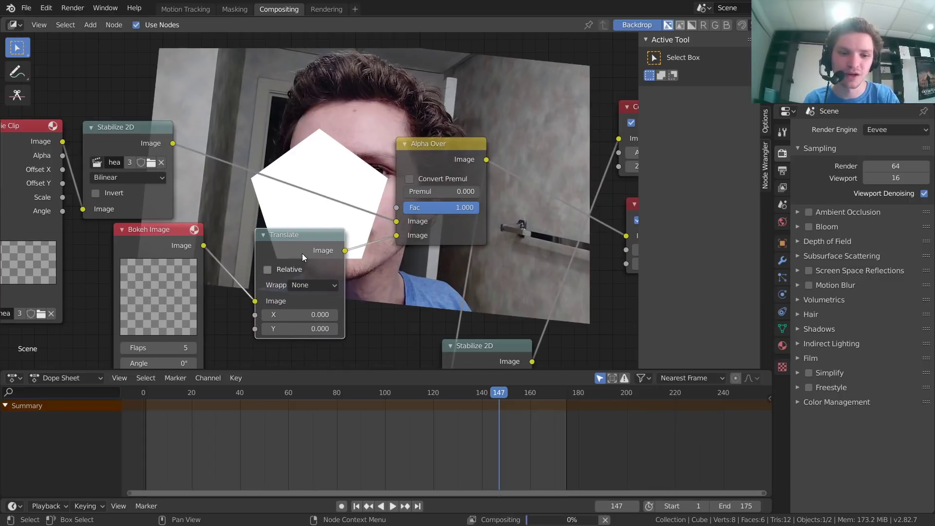
key(ctrl+x)
Step: Insert a Transform node into the link between the Bokeh Image node and the Alpha Over node
key(shift+a)
click(294, 187)
text(t)
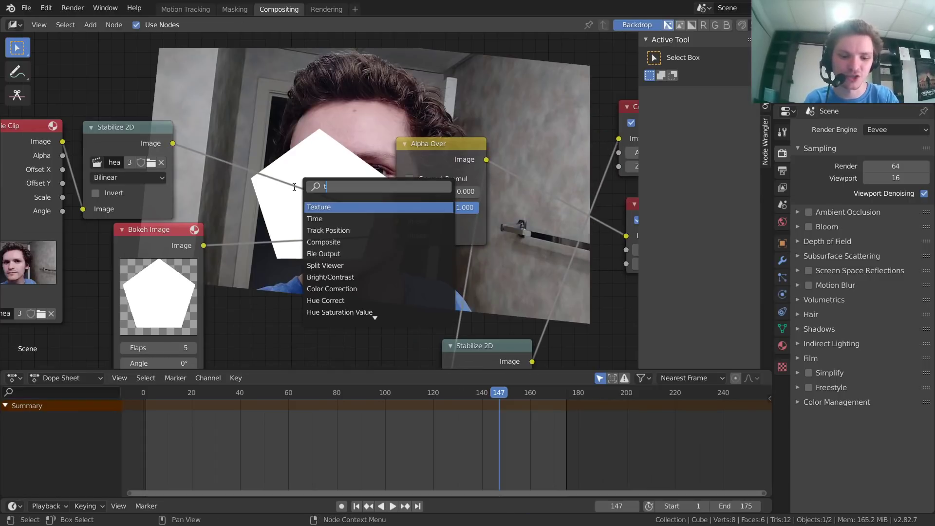
text(rans)
click(322, 207)
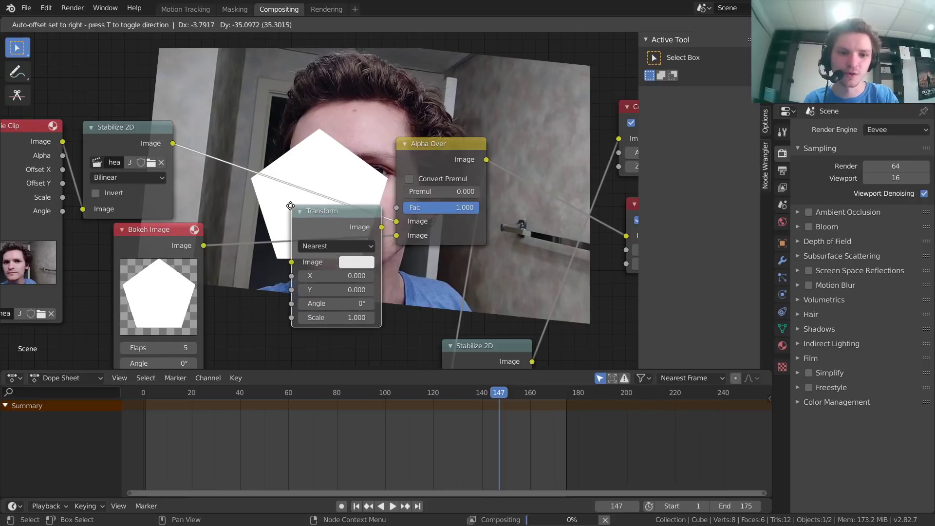
click(311, 314)
Step: Set the Transform node's Scale to 0.1, X to 13.6 and Y to 41.2, and place it beside the Bokeh Image node
mouse_move(307, 322)
mouse_down()
mouse_move(280, 321)
mouse_move(303, 322)
mouse_up()
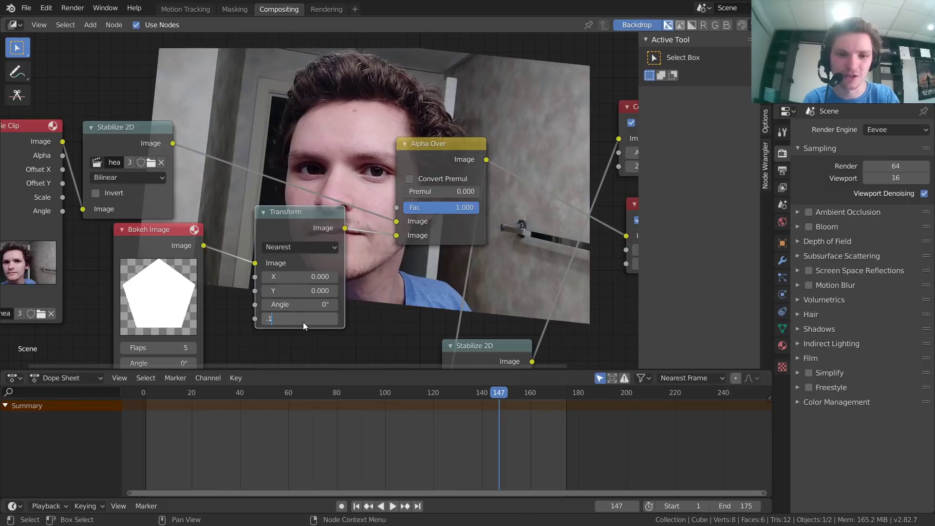
drag(307, 273, 337, 289)
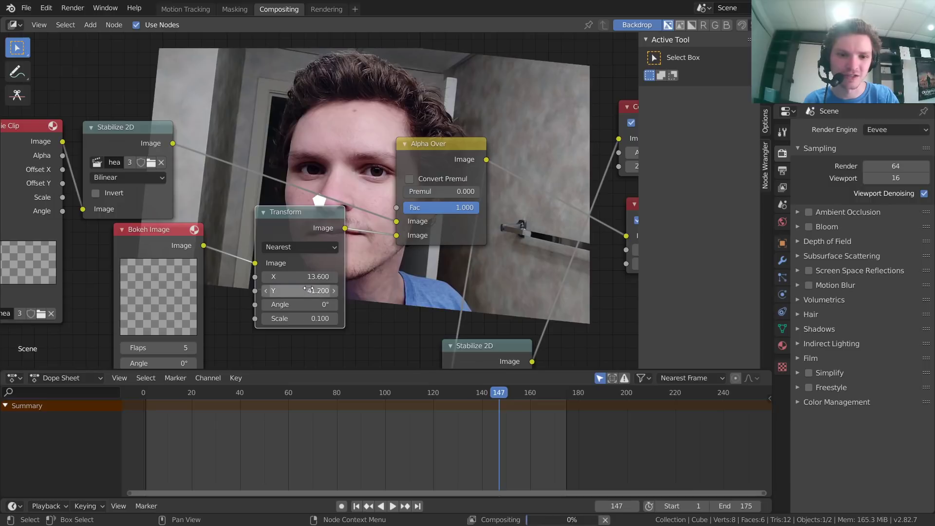
drag(310, 218, 259, 265)
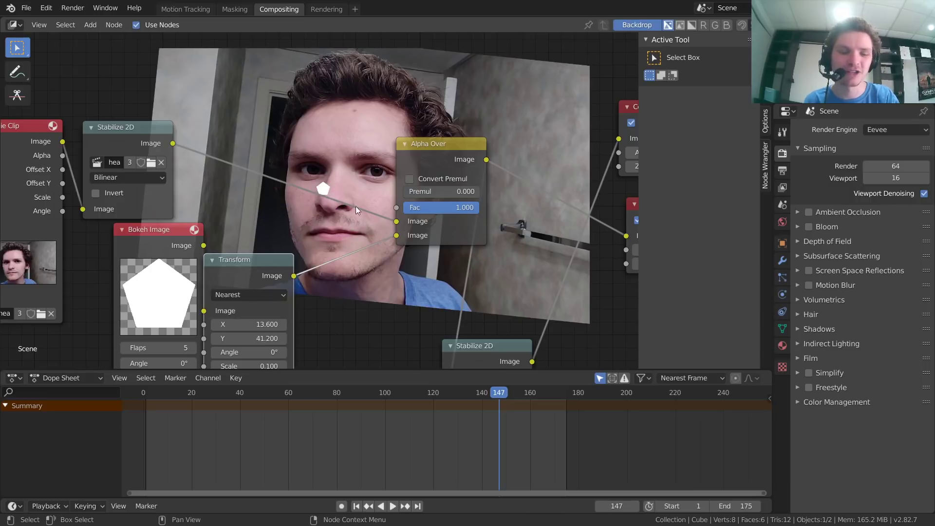
Step: Move the Movie Clip and first Stabilize 2D nodes together above the Bokeh Image and Transform nodes
scroll(345, 211, down, 2)
middle_drag(228, 209, 312, 256)
drag(287, 133, 53, 255)
key(g)
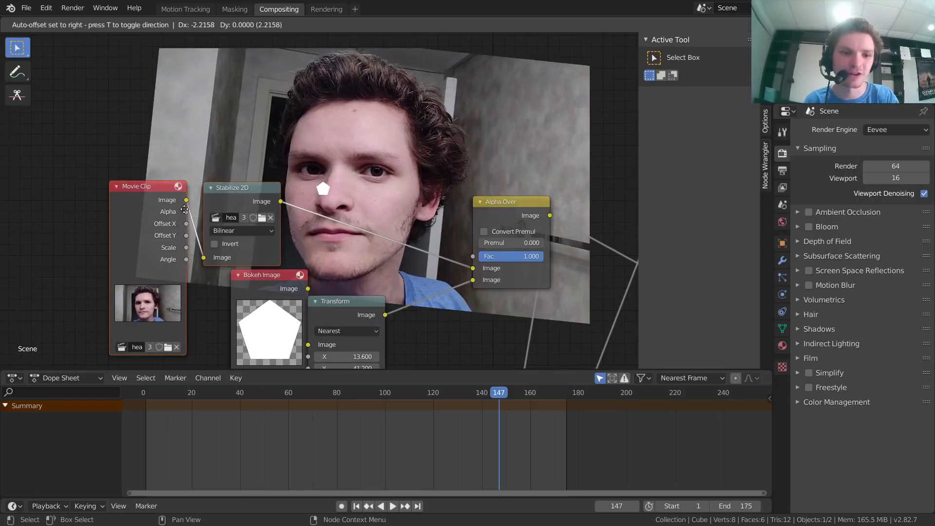
click(300, 140)
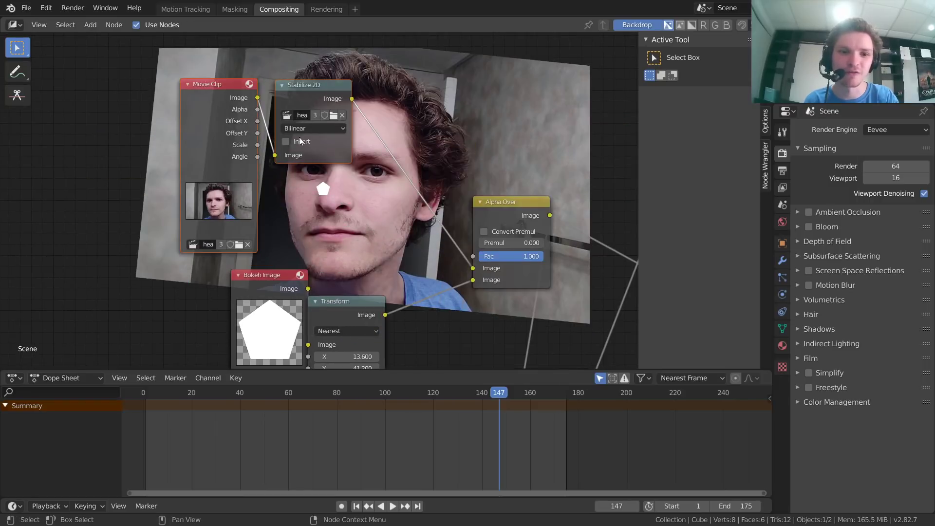
Step: Move the Alpha Over node closer to the first Stabilize 2D and Transform nodes that feed it
middle_drag(350, 219, 202, 193)
drag(350, 178, 346, 161)
drag(269, 322, 30, 244)
click(359, 158)
drag(359, 160, 303, 164)
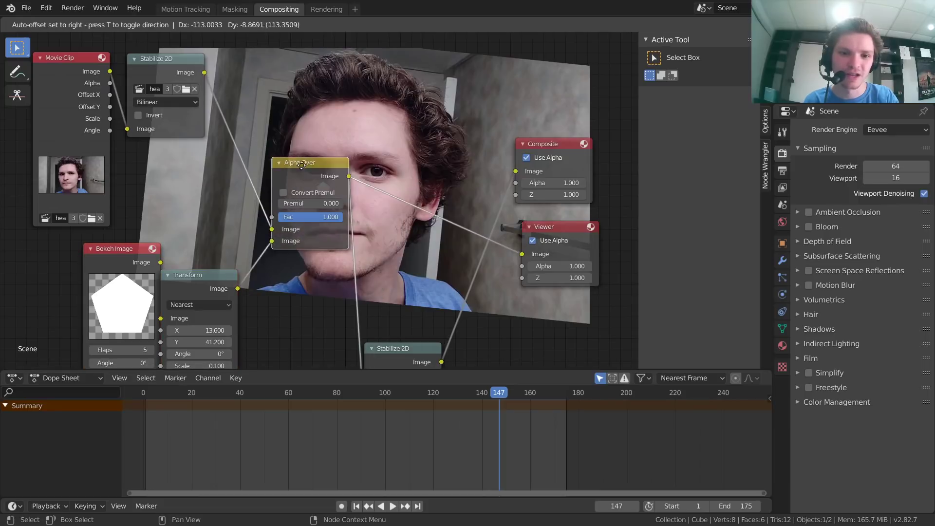
Step: Check the pentagon's position on the stabilized face at frames 63, 93 and 160
click(294, 396)
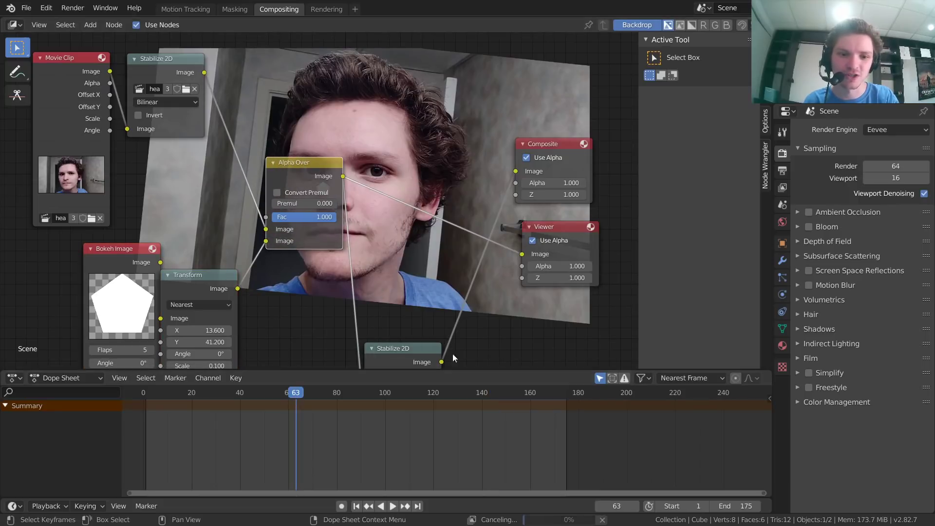
middle_drag(452, 353, 360, 349)
click(368, 395)
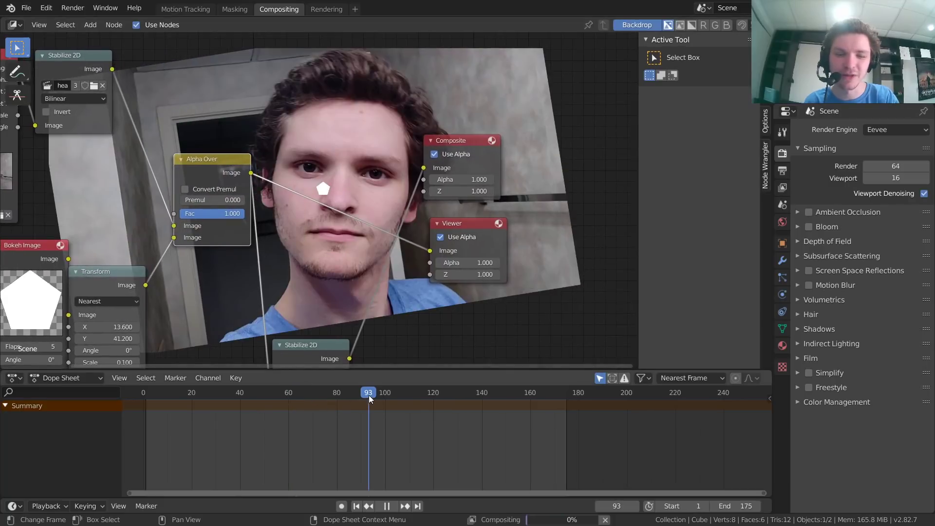
click(531, 396)
key(space)
key(space)
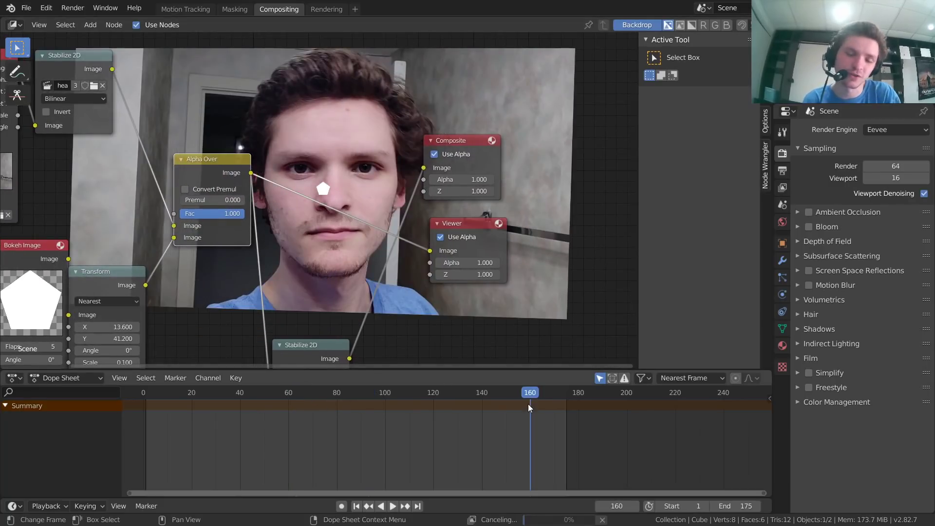
Step: Move the inverted Stabilize 2D node between the Alpha Over and output nodes and show its output in the Viewer
middle_drag(302, 210, 332, 205)
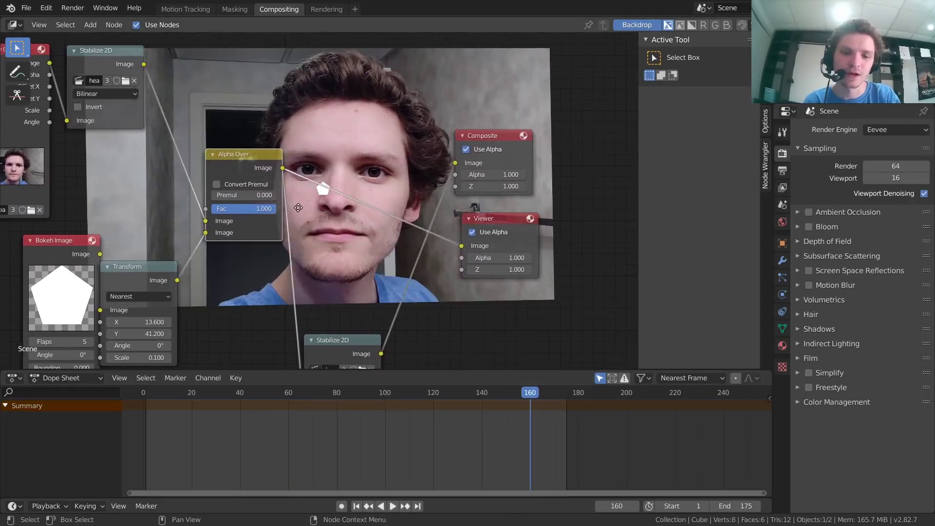
drag(322, 338, 358, 243)
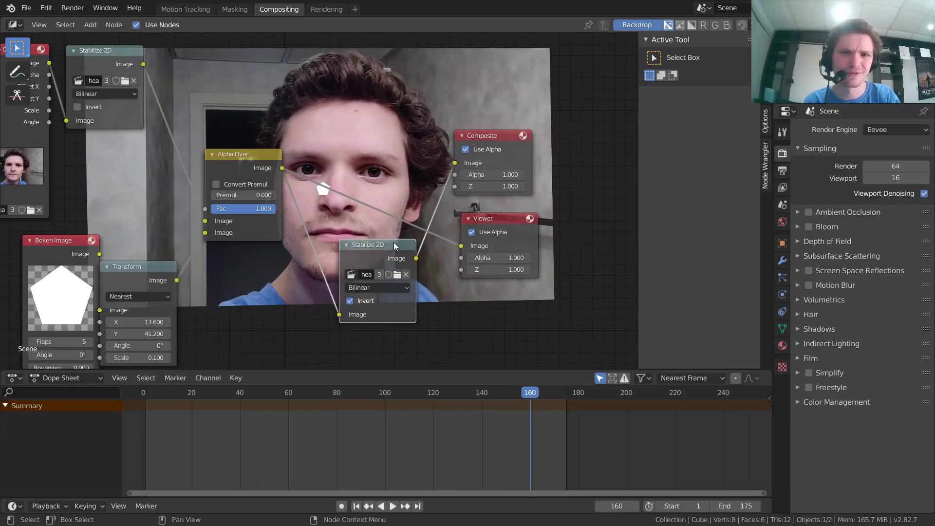
ctrl+shift+click(404, 323)
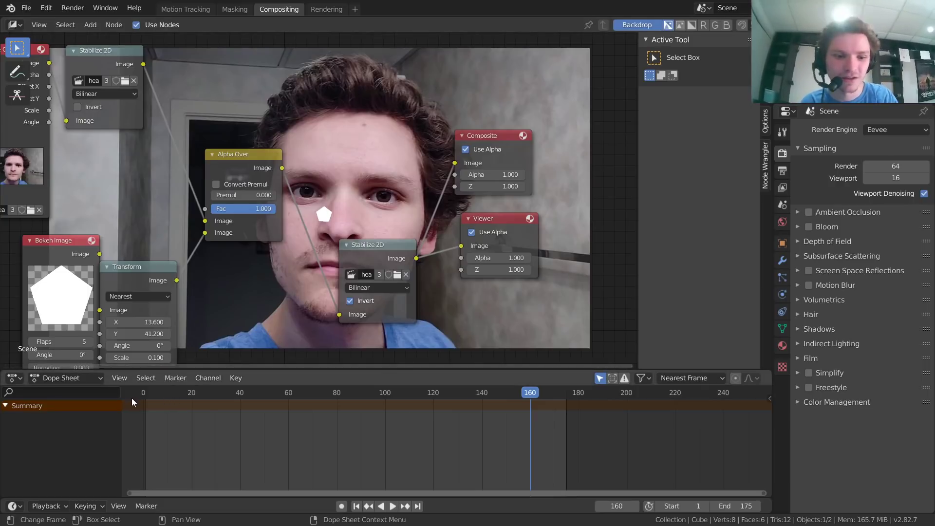
Step: Check how the pentagon follows the face in the restored motion at frames 1, 59, 87, 120 and 146
key(shift+Left)
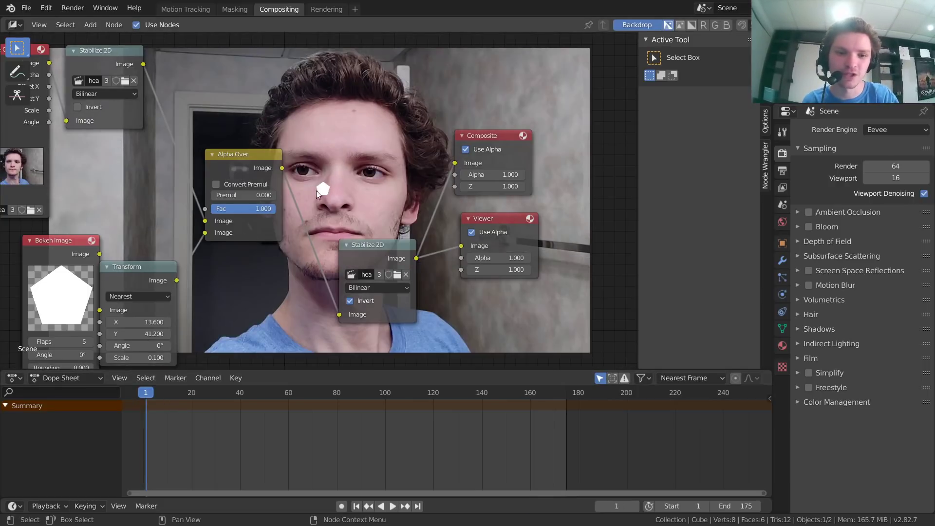
click(286, 393)
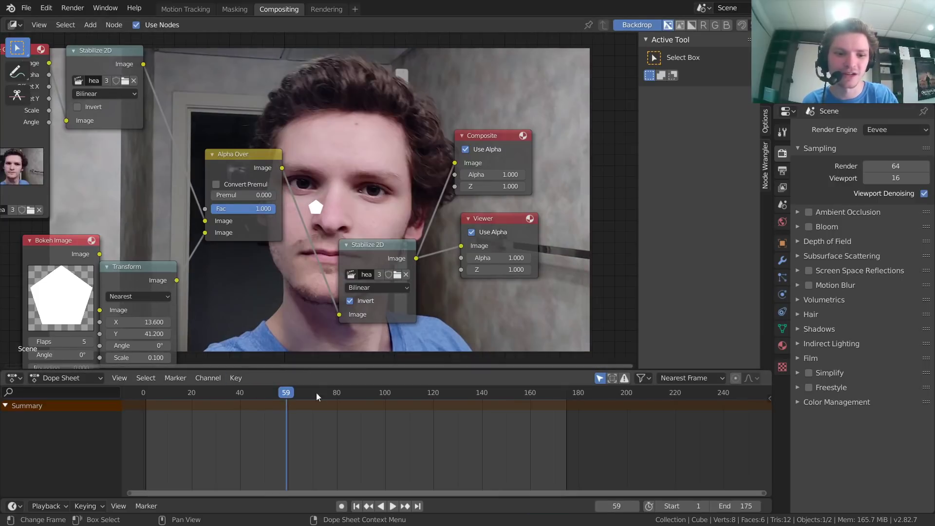
drag(316, 393, 353, 399)
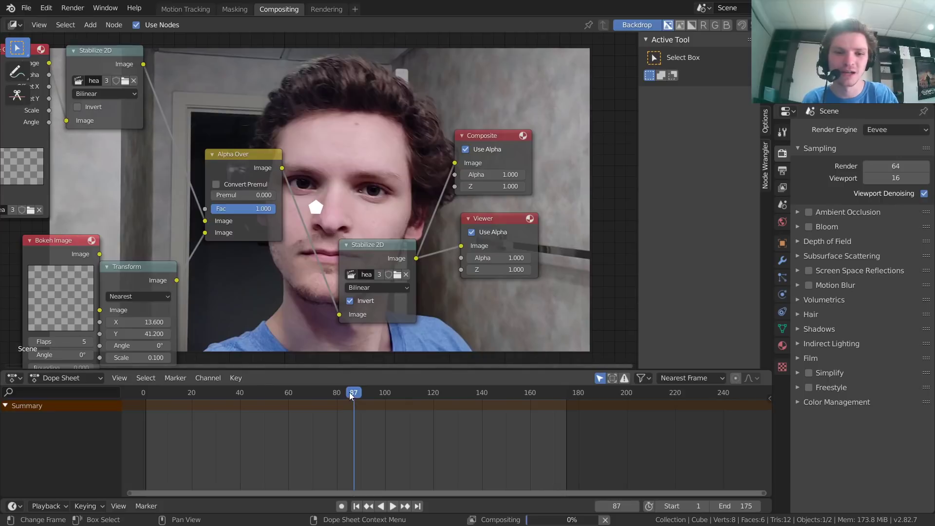
click(434, 392)
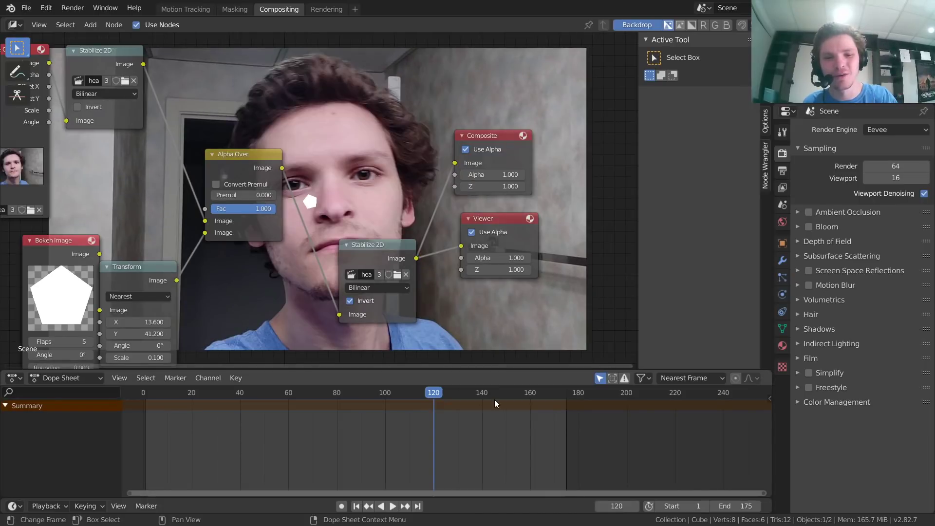
click(495, 396)
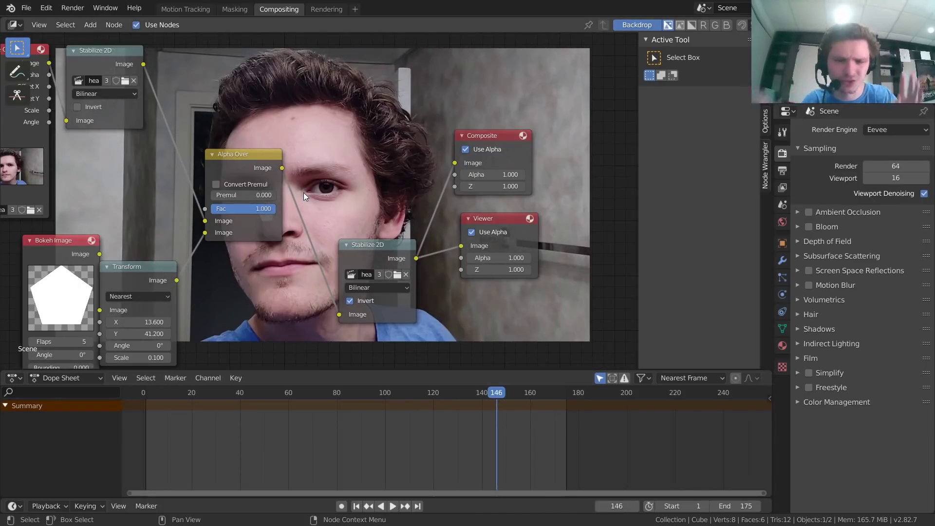
scroll(300, 230, down, 2)
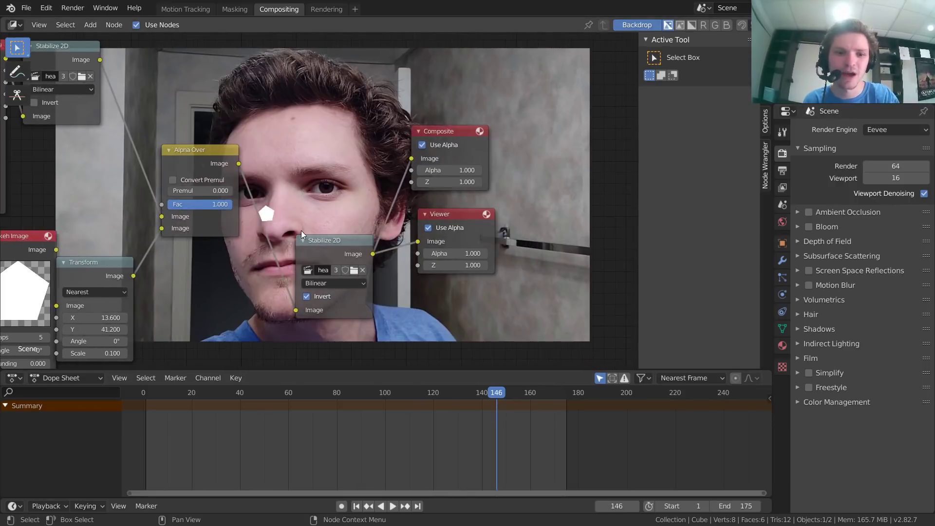
Step: Delete the Bokeh Image, Transform, Alpha Over and inverted Stabilize 2D nodes while keeping the remaining chain connected to the outputs
scroll(298, 194, down, 2)
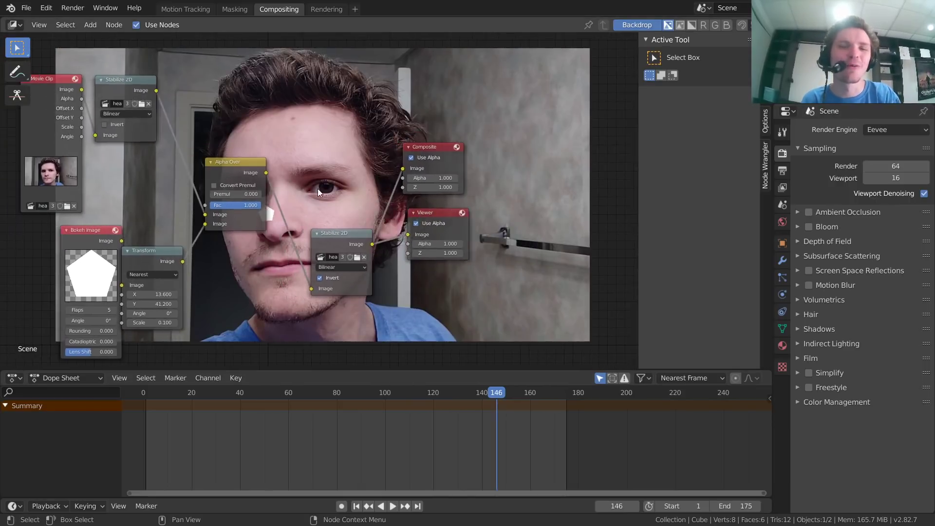
right_click(311, 171)
middle_drag(270, 149, 305, 157)
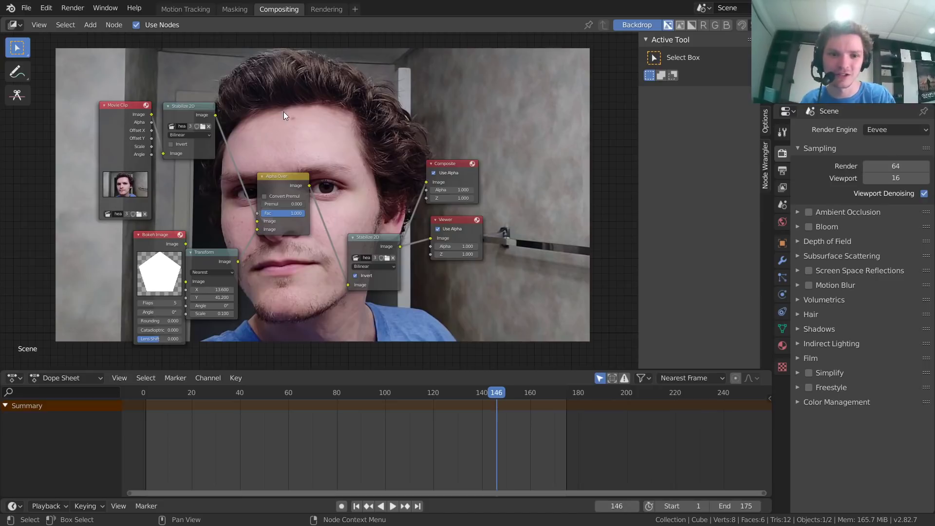
drag(387, 325, 158, 219)
key(ctrl+x)
Step: Move the Movie Clip and remaining Stabilize 2D nodes together closer to the Composite and Viewer nodes
drag(271, 257, 97, 111)
key(g)
click(185, 146)
scroll(319, 180, up, 4)
middle_drag(398, 197, 330, 198)
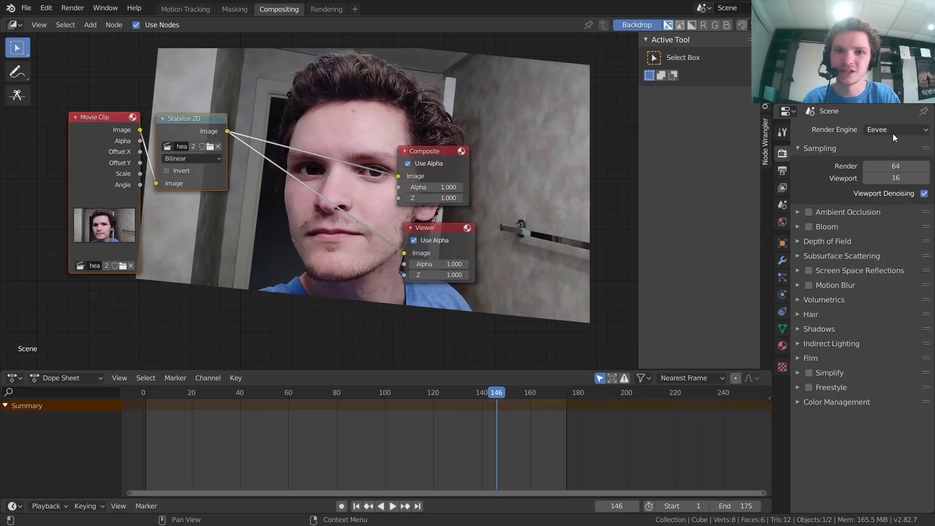
Step: Set both the render and viewport sampling to 1
drag(896, 164, 896, 179)
text(1)
key(Return)
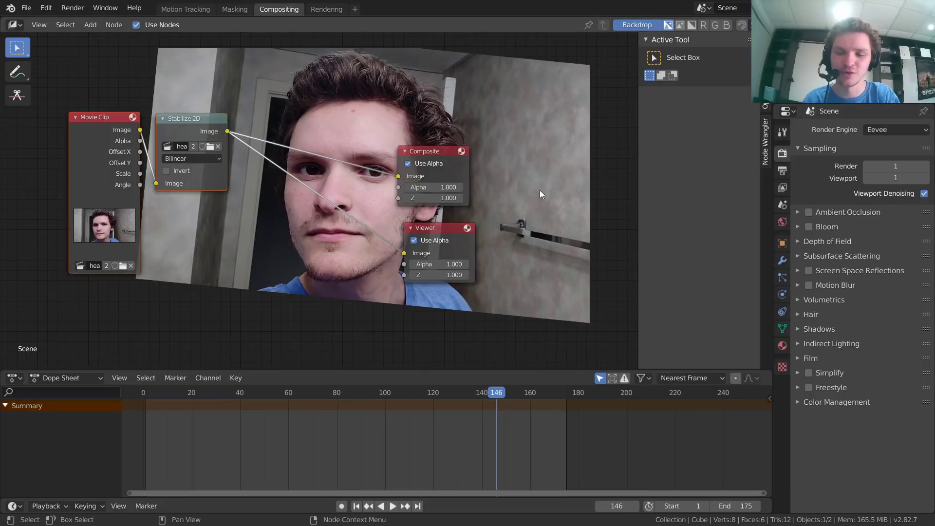
Step: Set the render output's file format to FFmpeg video
click(781, 173)
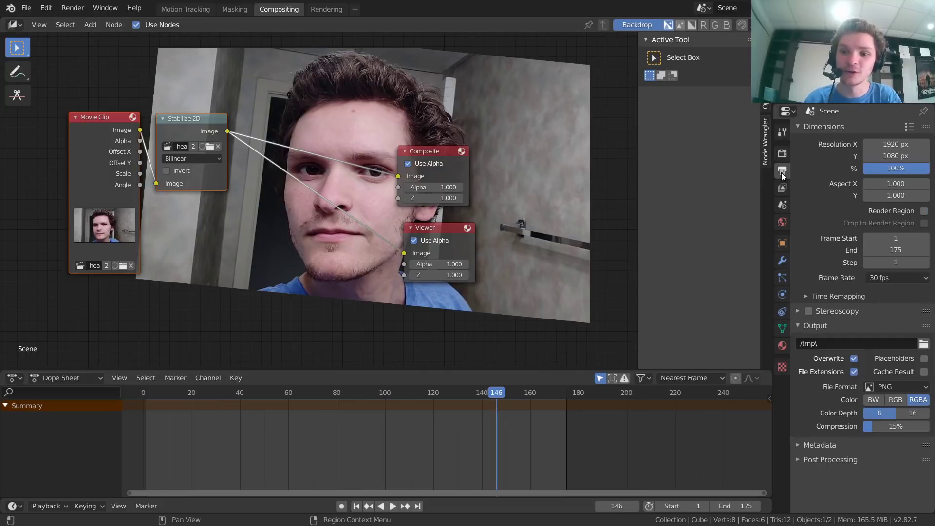
click(894, 386)
click(871, 390)
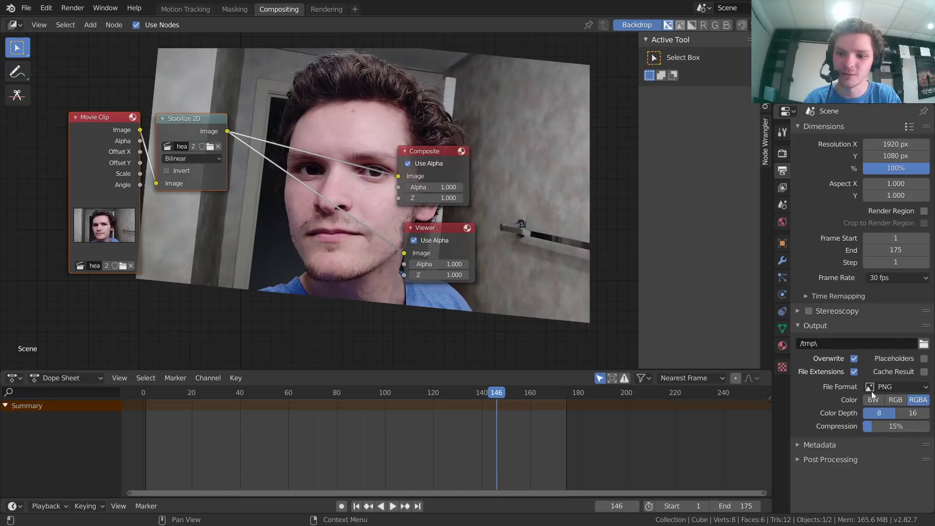
click(878, 389)
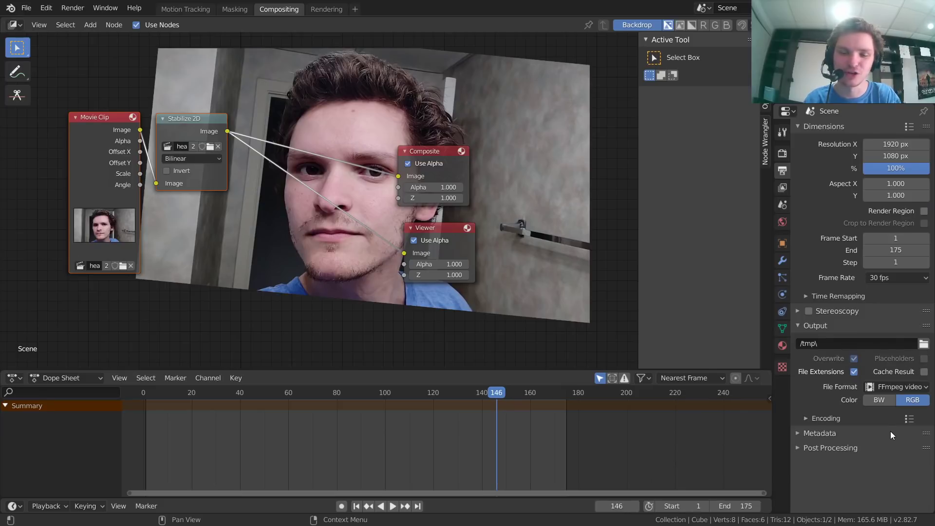
Step: Set the video encoding container to MPEG-4 and the output quality to High quality
click(828, 418)
click(881, 436)
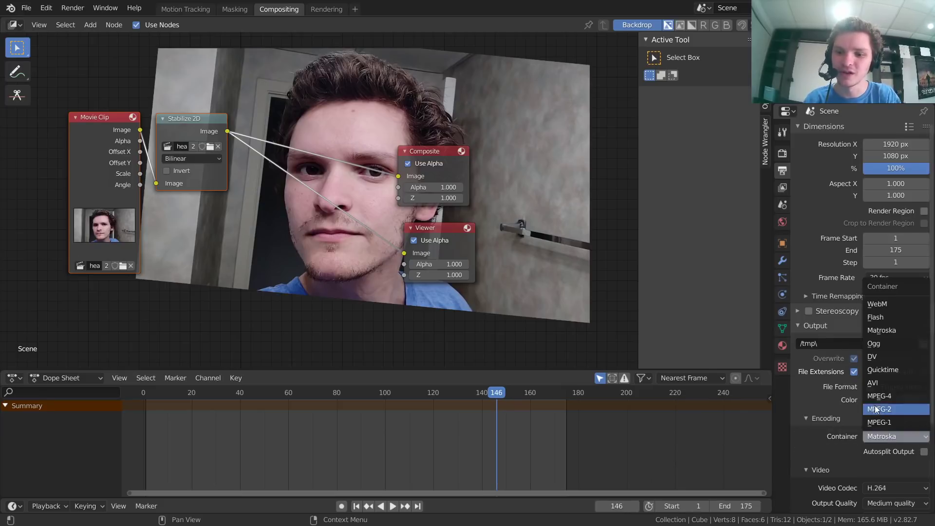
click(867, 405)
scroll(860, 411, down, 5)
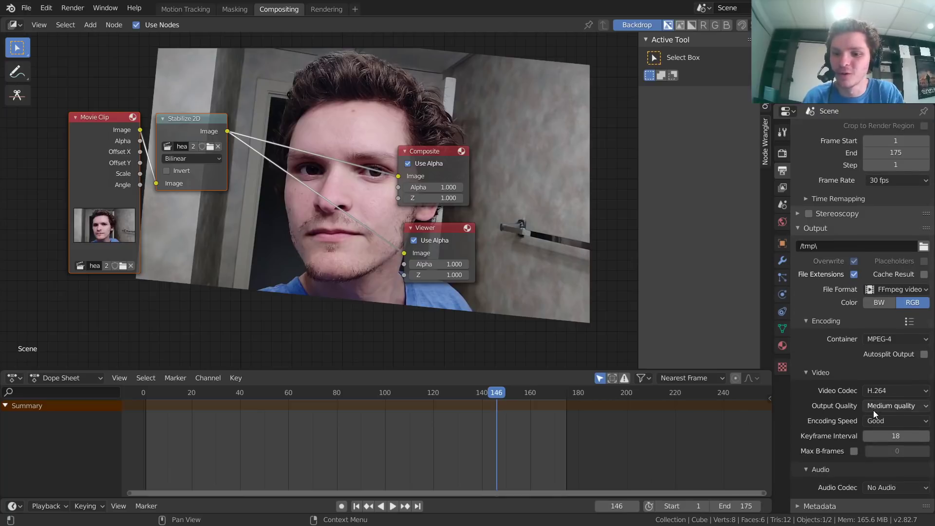
click(873, 407)
click(861, 353)
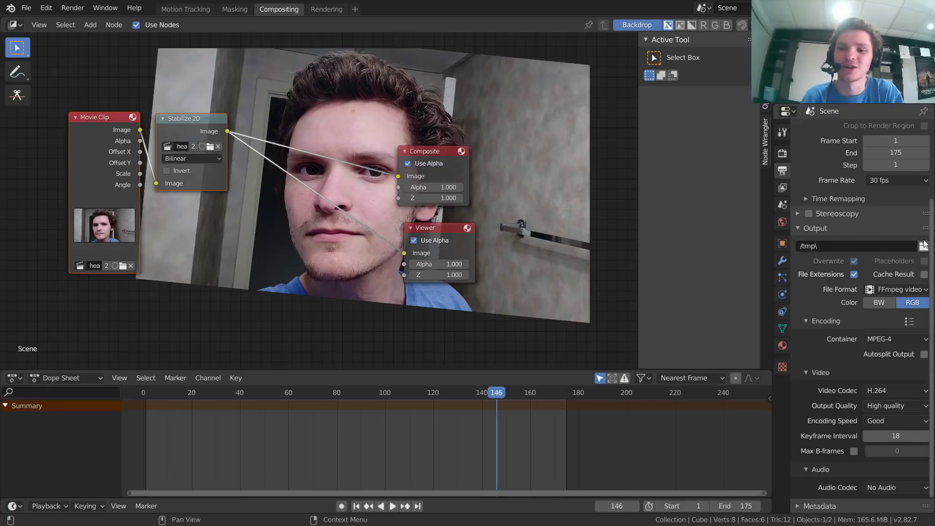
Step: Set the render output path to a file named voicegettingdeeper on the Desktop
click(923, 247)
click(205, 272)
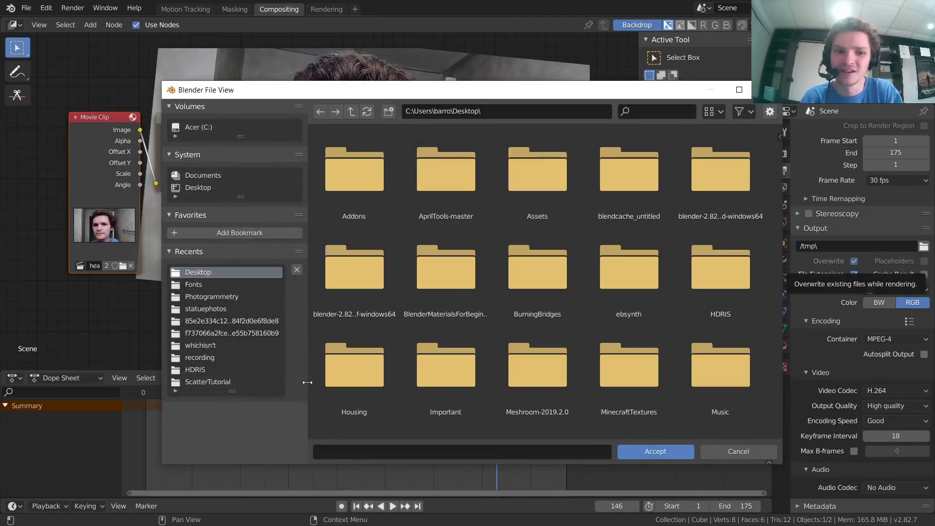
click(349, 454)
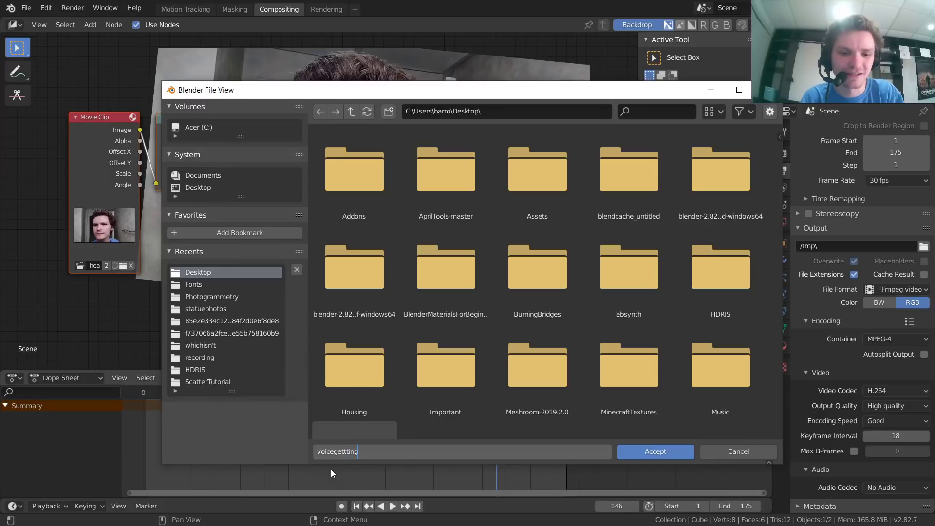
text(voicegettingdeeper)
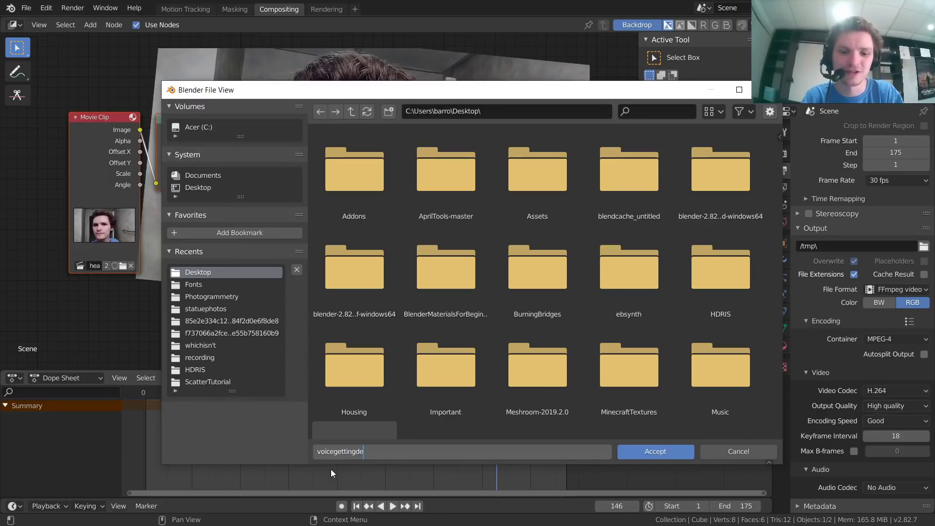
key(Return)
key(Return)
Step: Render the stabilized footage as an animation and close the render window
key(ctrl+F12)
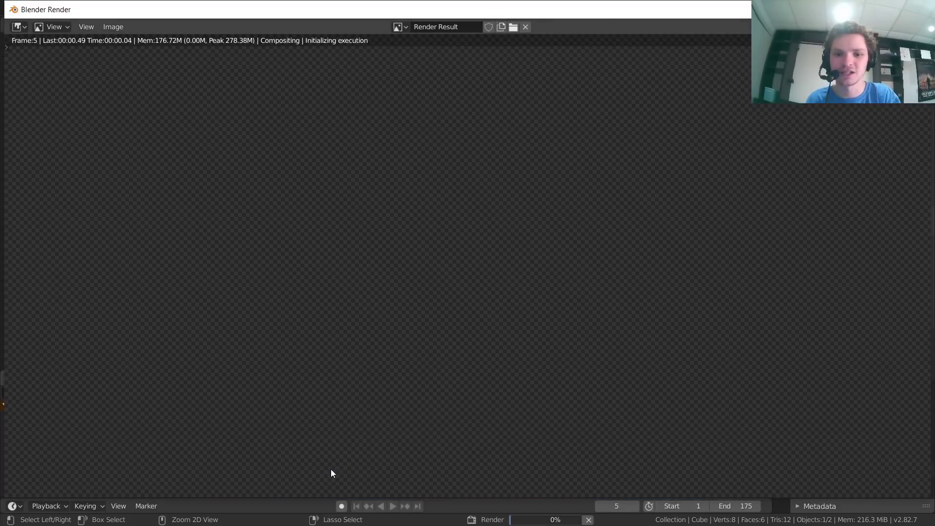
scroll(375, 308, down, 2)
scroll(375, 312, down, 1)
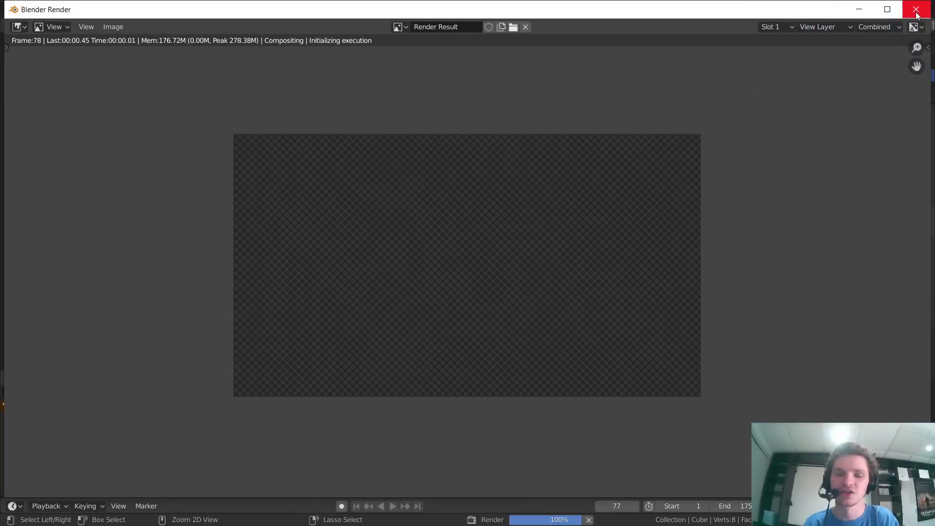
click(916, 10)
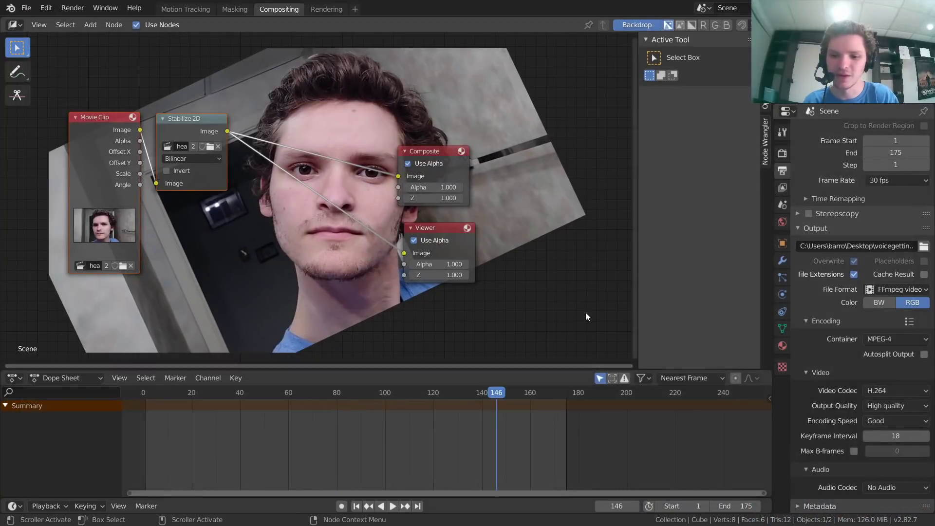
Step: Switch to the desktop, move the rendered voicegettingdeeper video to an empty area, and open it in the video player
key(alt+F11)
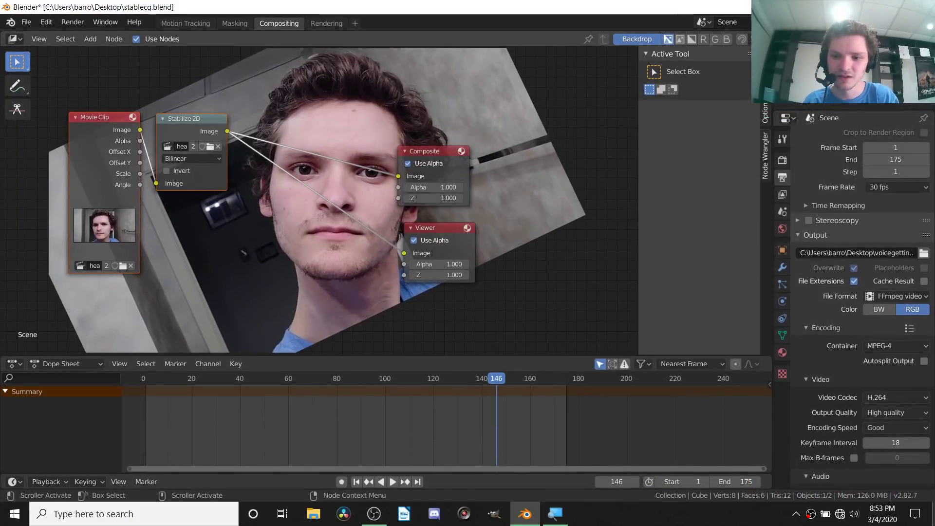
click(865, 7)
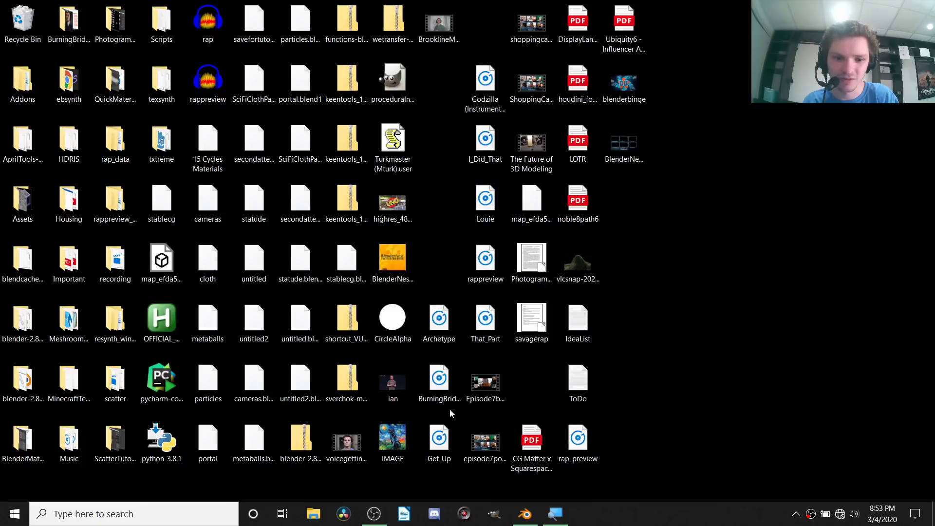
drag(331, 455, 849, 148)
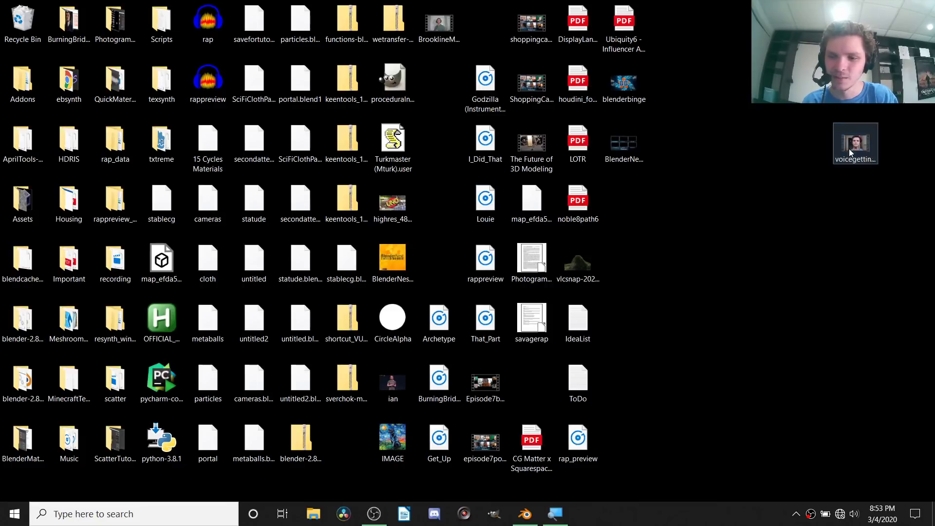
double_click(848, 148)
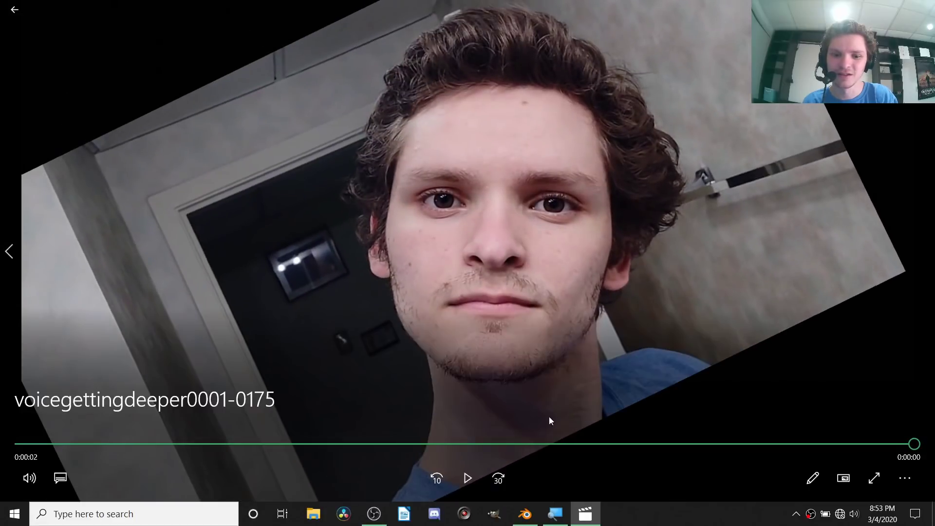
Step: Scrub through the rendered video to check the face stabilization, and close the player
click(497, 442)
drag(497, 444, 440, 311)
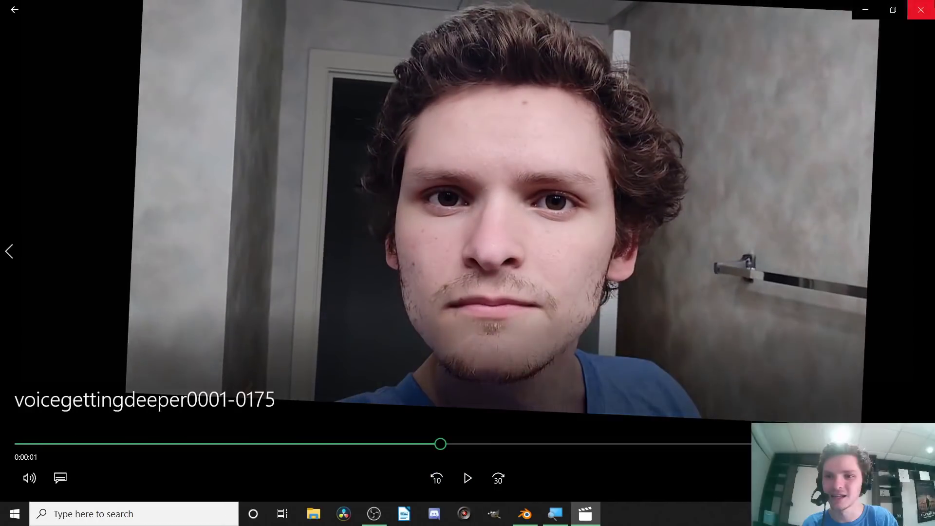
click(912, 8)
key(Return)
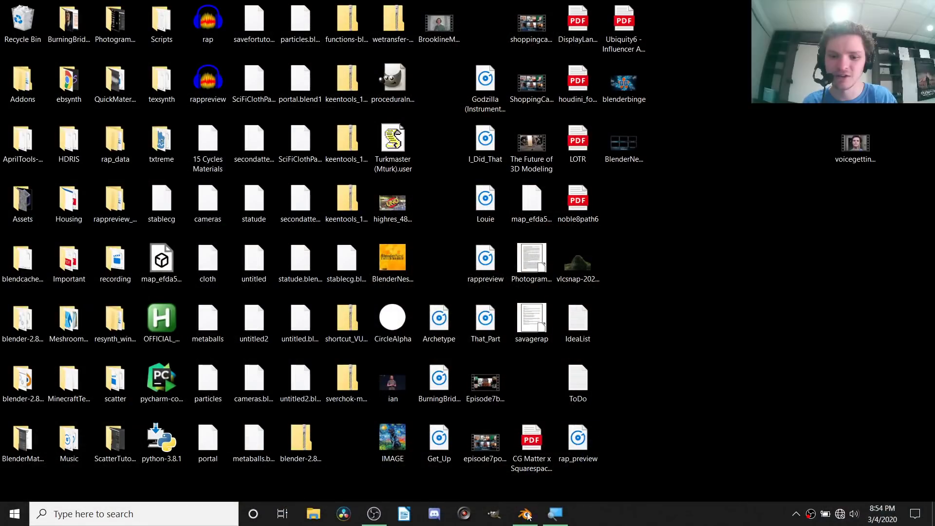
Step: Switch back to Blender and play the stabilized clip in the Motion Tracking workspace
click(526, 514)
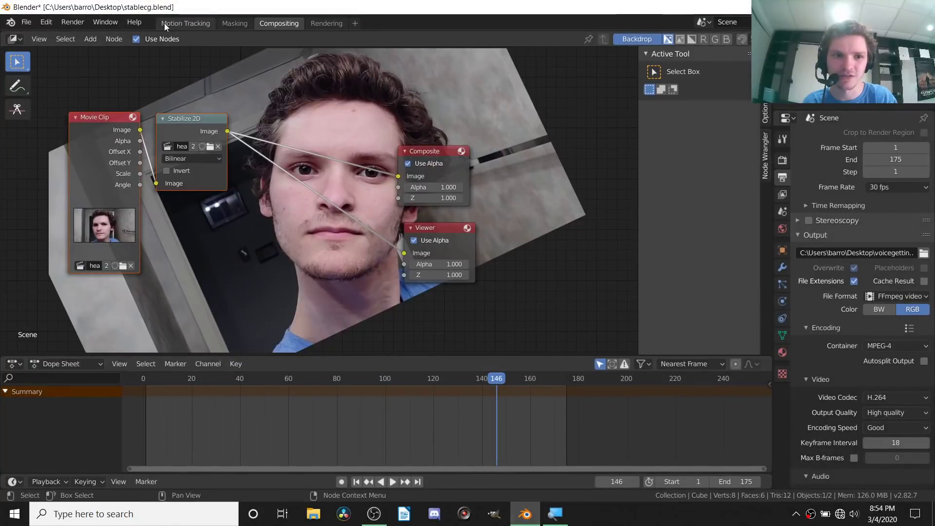
key(space)
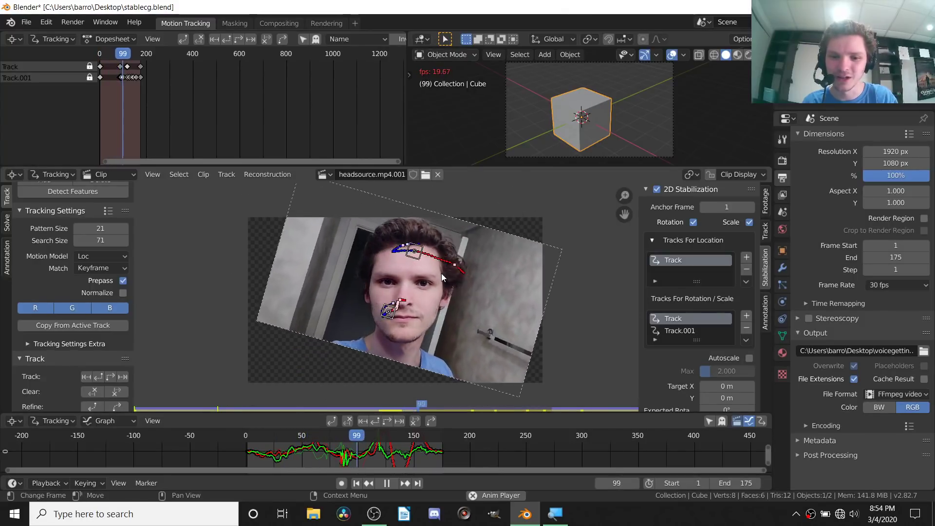
key(space)
Step: Set the 2D stabilization influences to 0.609 for location, 0.557 for rotation and 0.635 for scale
click(765, 312)
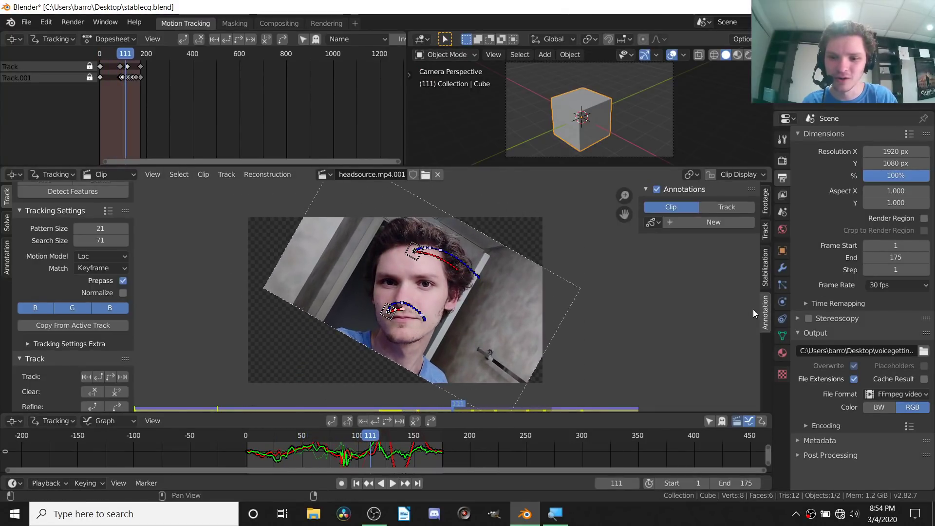
click(762, 265)
scroll(750, 292, down, 4)
mouse_move(735, 359)
mouse_down()
mouse_move(715, 361)
mouse_move(729, 384)
mouse_move(719, 384)
mouse_move(729, 373)
mouse_up()
Step: Play the clip from frame 1 to check the stabilization with partial influence
key(shift+Left)
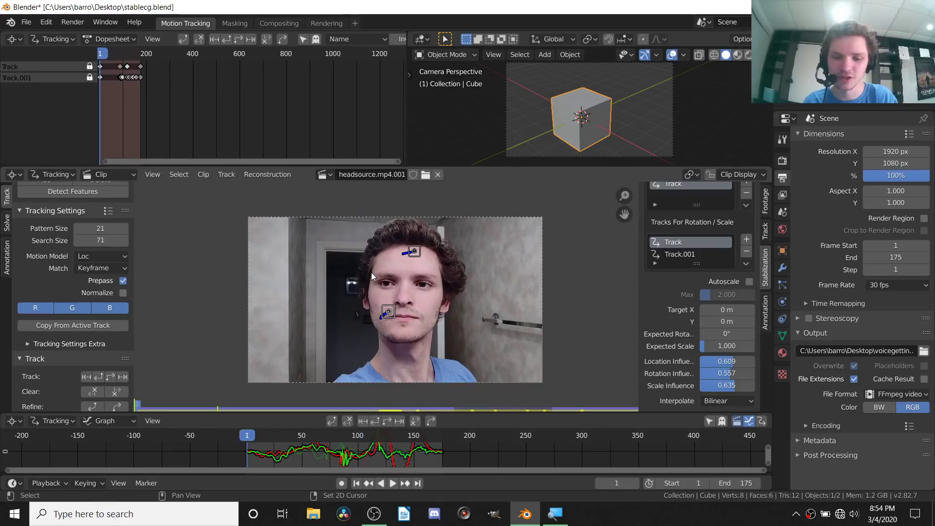
key(space)
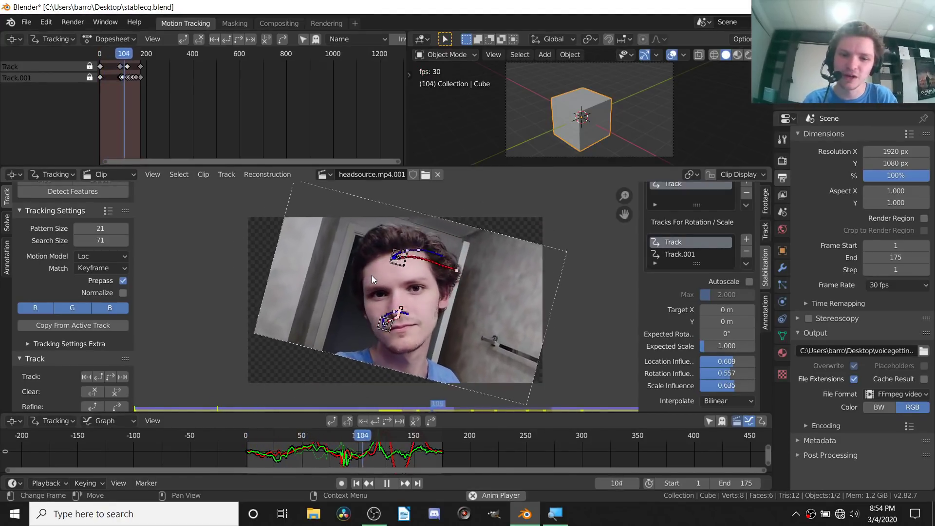
key(space)
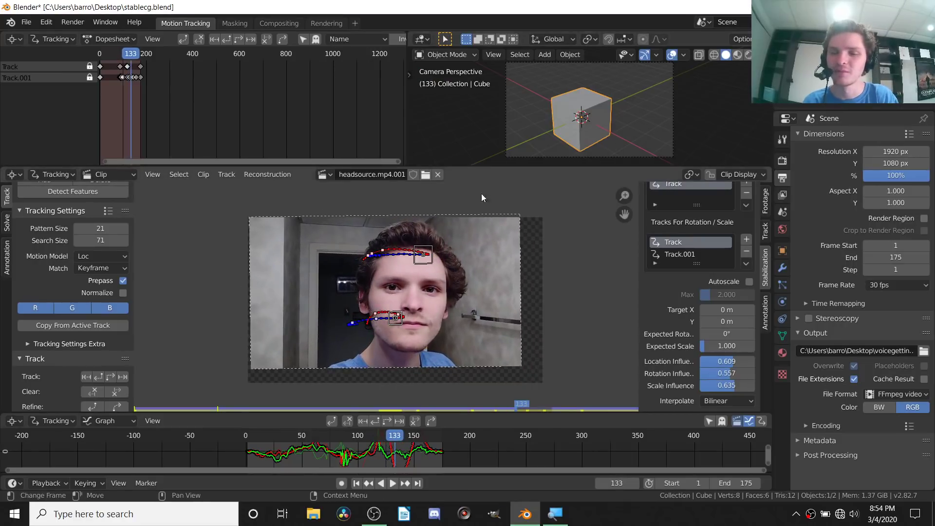